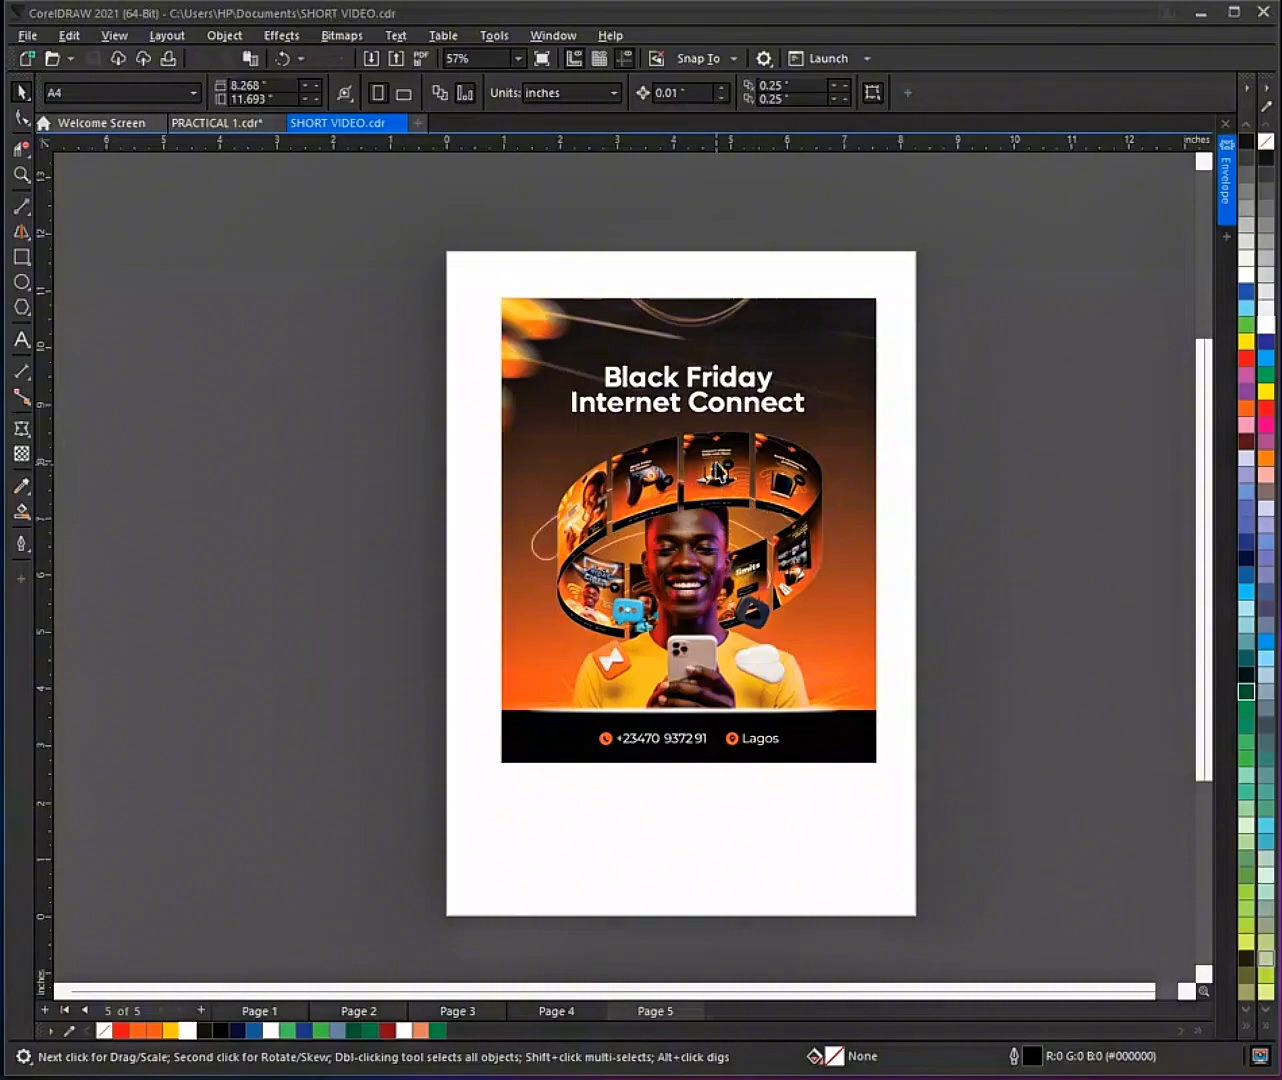
Step: Examine the finished Black Friday flyer, especially the curved band of panels circling the man
{"action": "left_click_drag", "start_coordinate": [539, 342], "coordinate": [887, 763]}
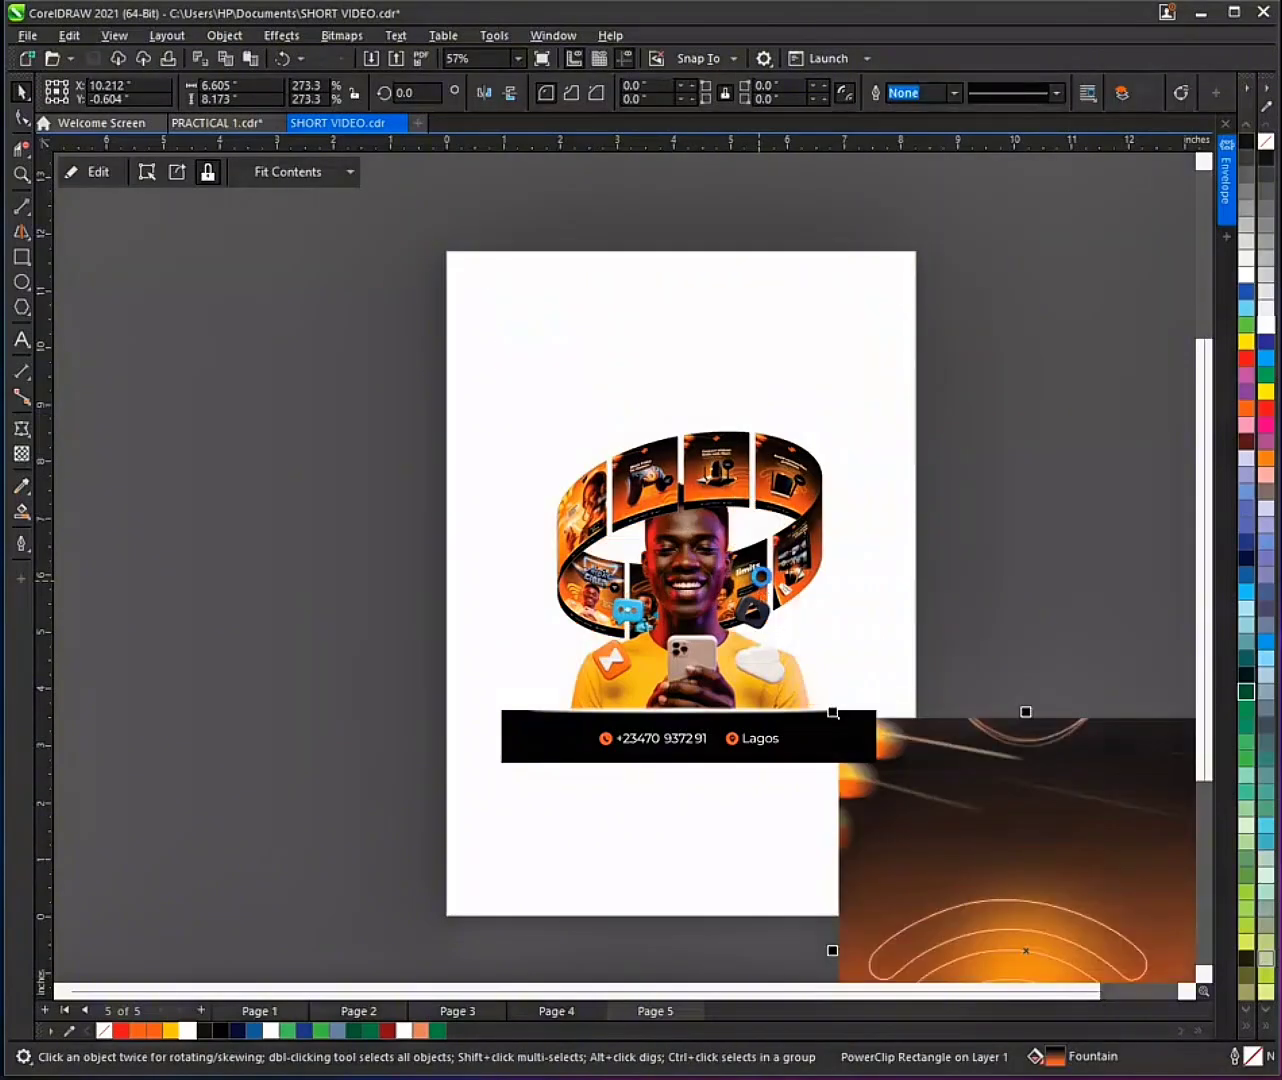
{"action": "key", "text": "ctrl+z"}
{"action": "left_click_drag", "start_coordinate": [479, 286], "coordinate": [866, 766]}
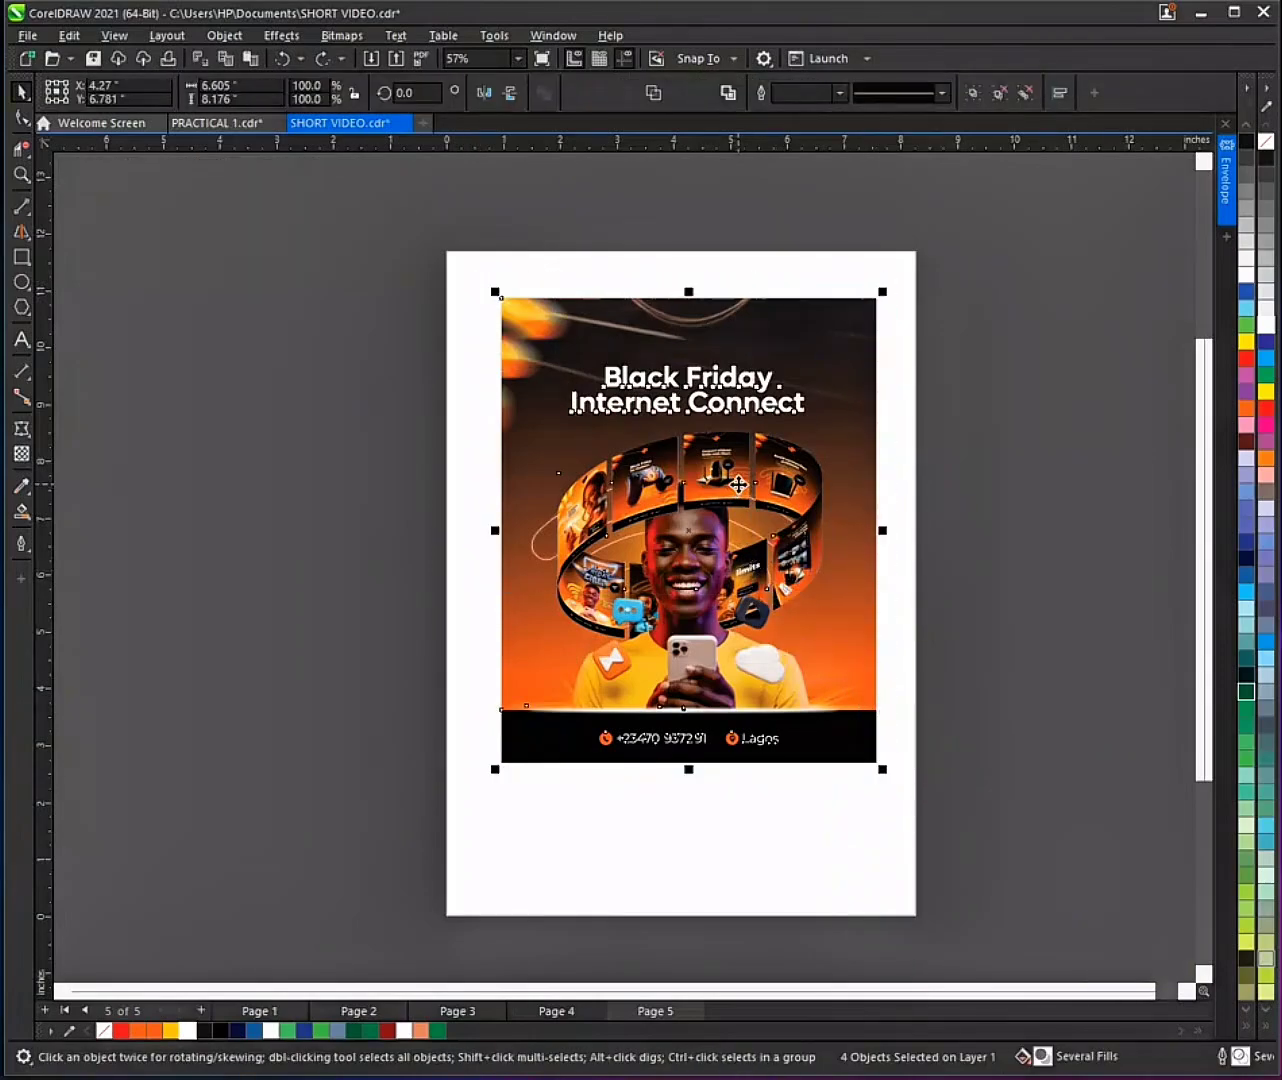
{"action": "scroll", "coordinate": [733, 459], "scroll_direction": "up", "scroll_amount": 4}
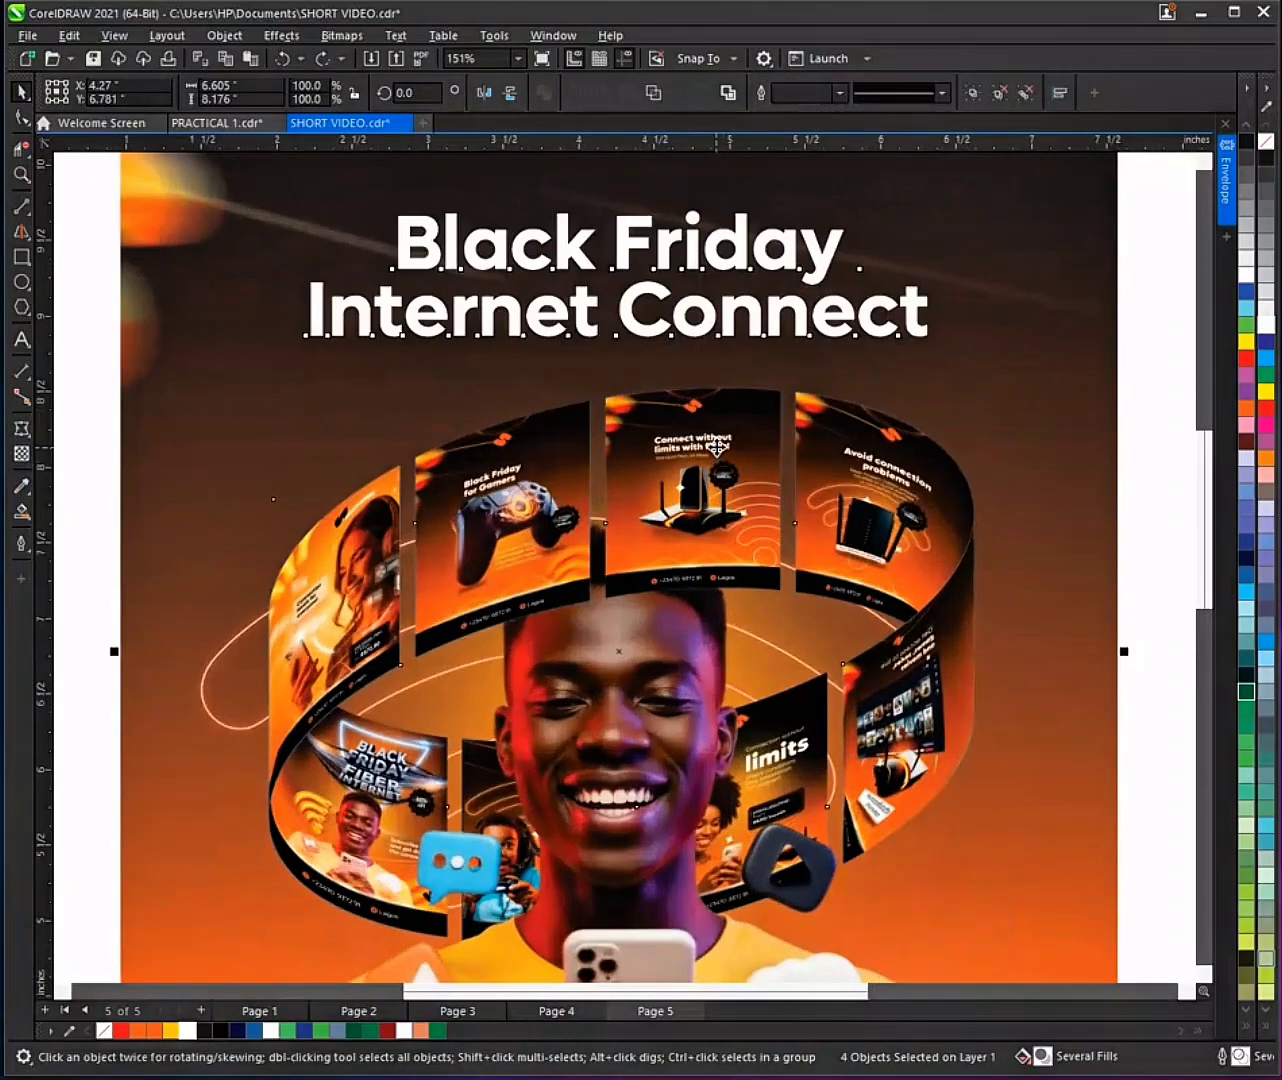
{"action": "scroll", "coordinate": [664, 433], "scroll_direction": "up", "scroll_amount": 2}
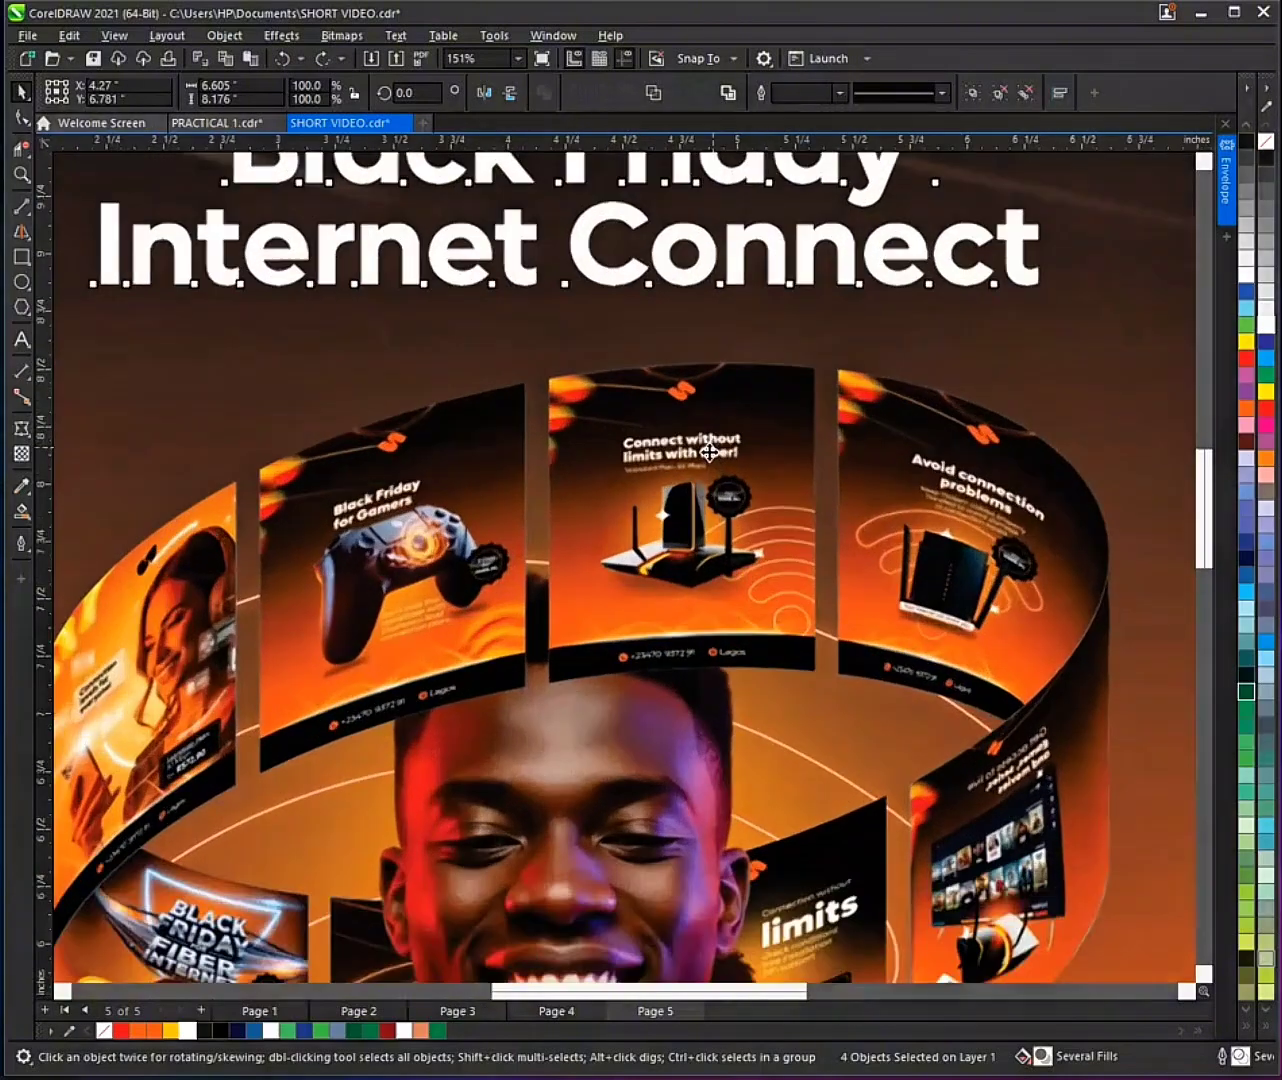
{"action": "scroll", "coordinate": [744, 521], "scroll_direction": "down", "scroll_amount": 4}
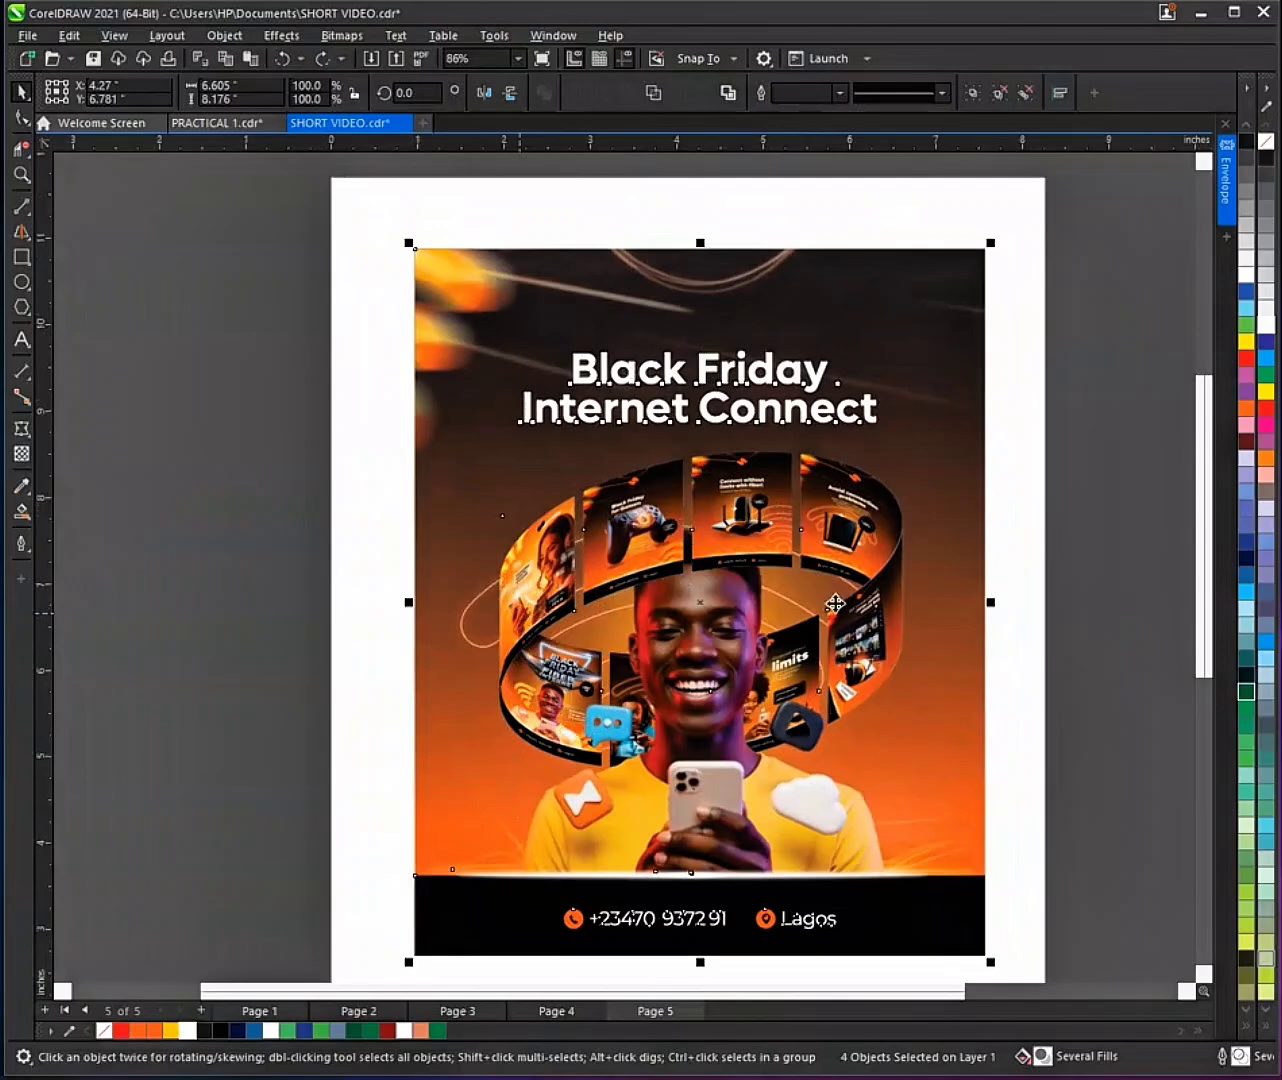
{"action": "left_click", "coordinate": [1021, 613]}
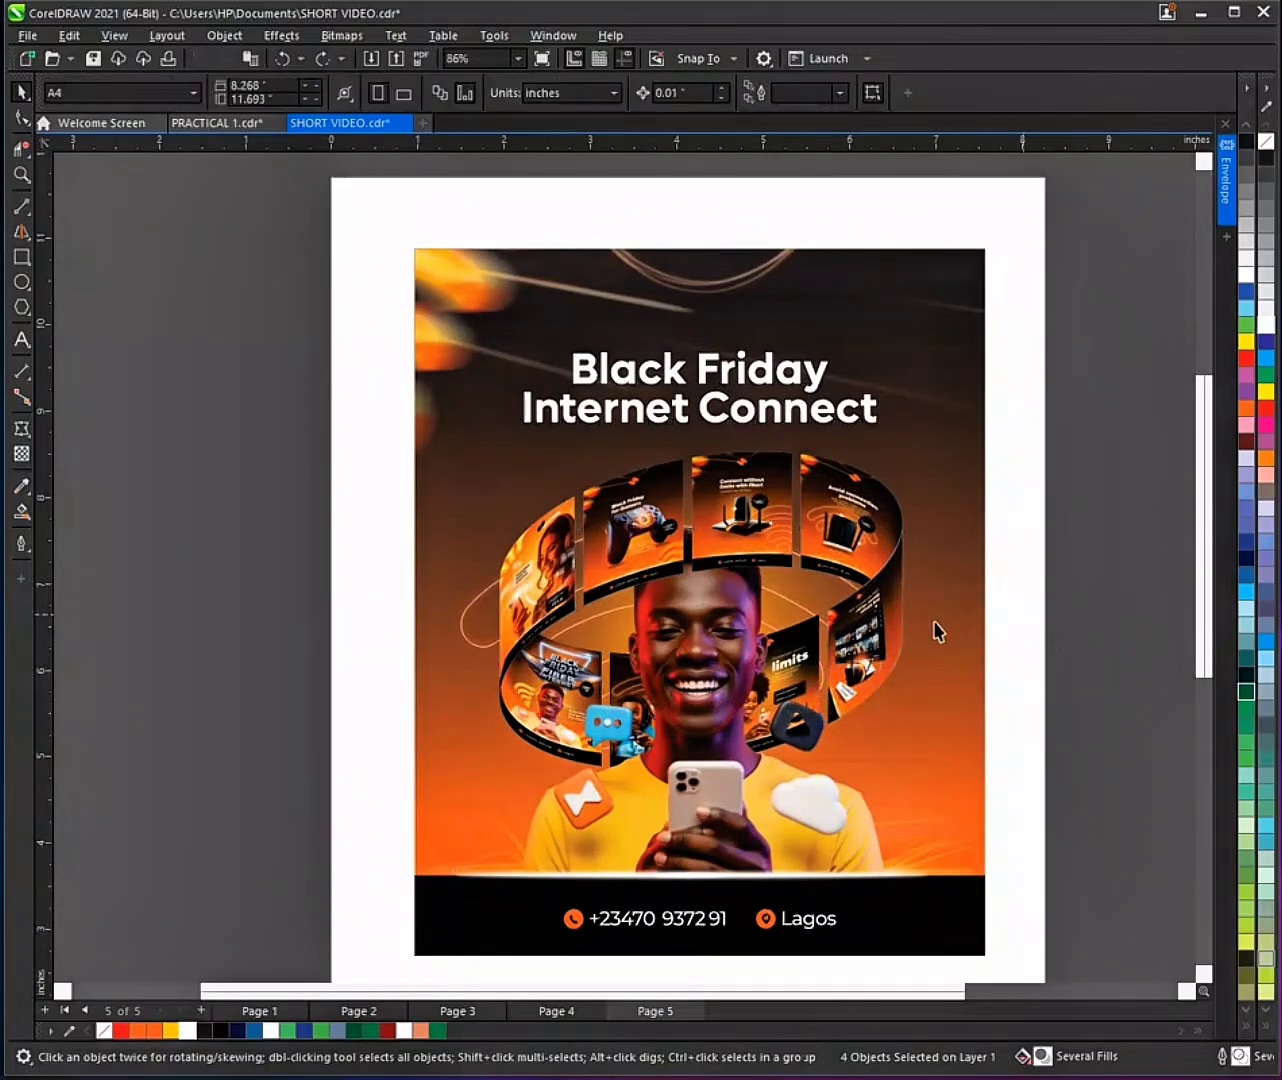
{"action": "left_click", "coordinate": [894, 630]}
{"action": "scroll", "coordinate": [892, 607], "scroll_direction": "down", "scroll_amount": 2}
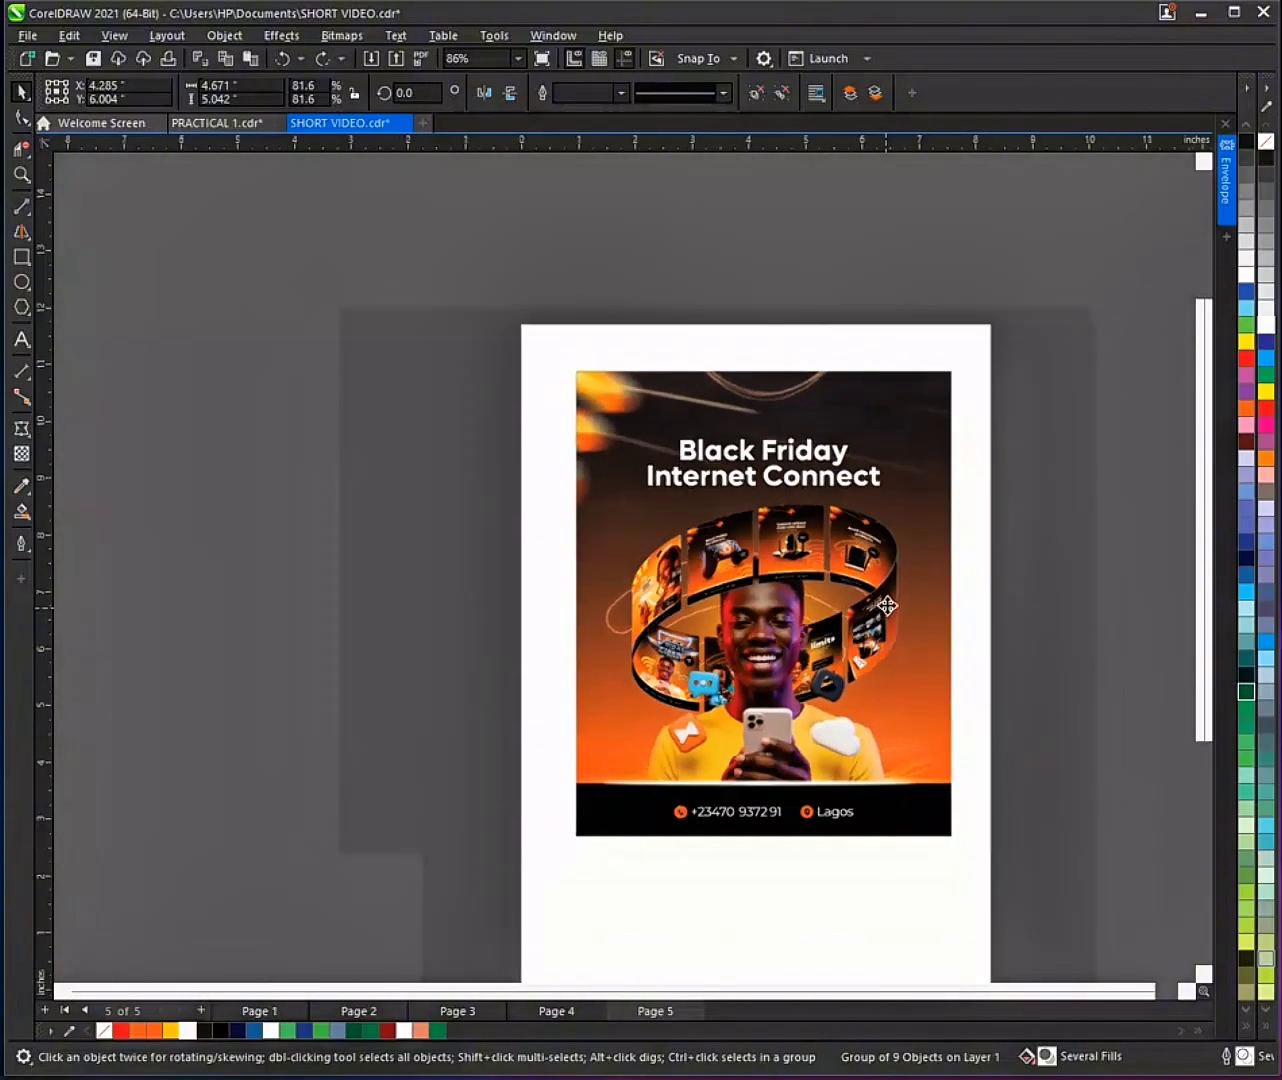
Step: Move the whole finished Black Friday design to the left, off the page, leaving the page empty
{"action": "left_click", "coordinate": [556, 351]}
{"action": "left_click_drag", "start_coordinate": [962, 816], "coordinate": [974, 851]}
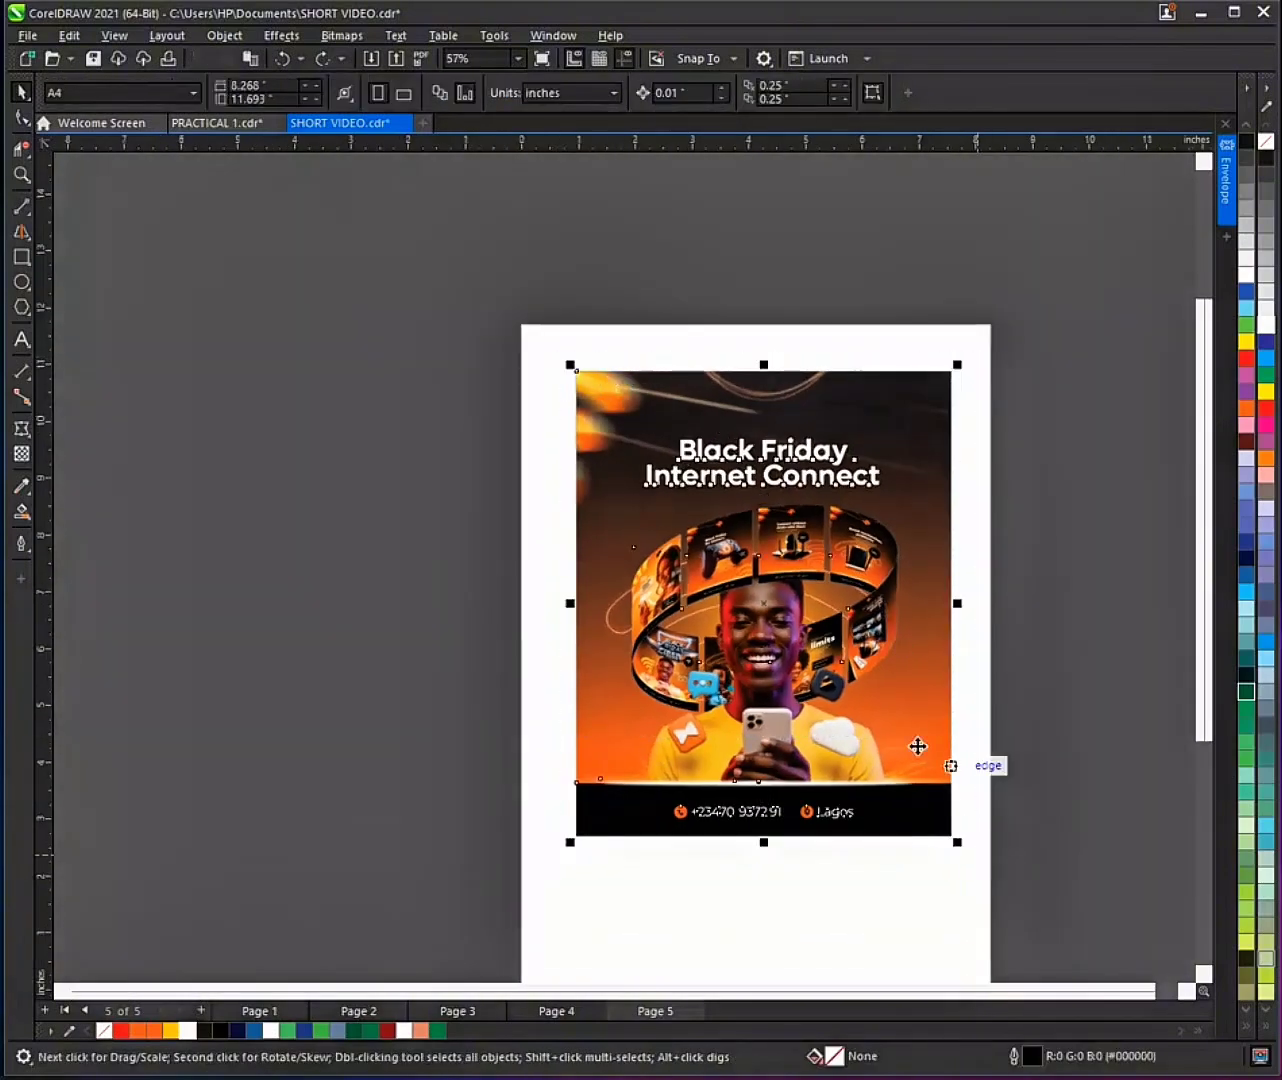
{"action": "left_click_drag", "start_coordinate": [892, 726], "coordinate": [469, 717]}
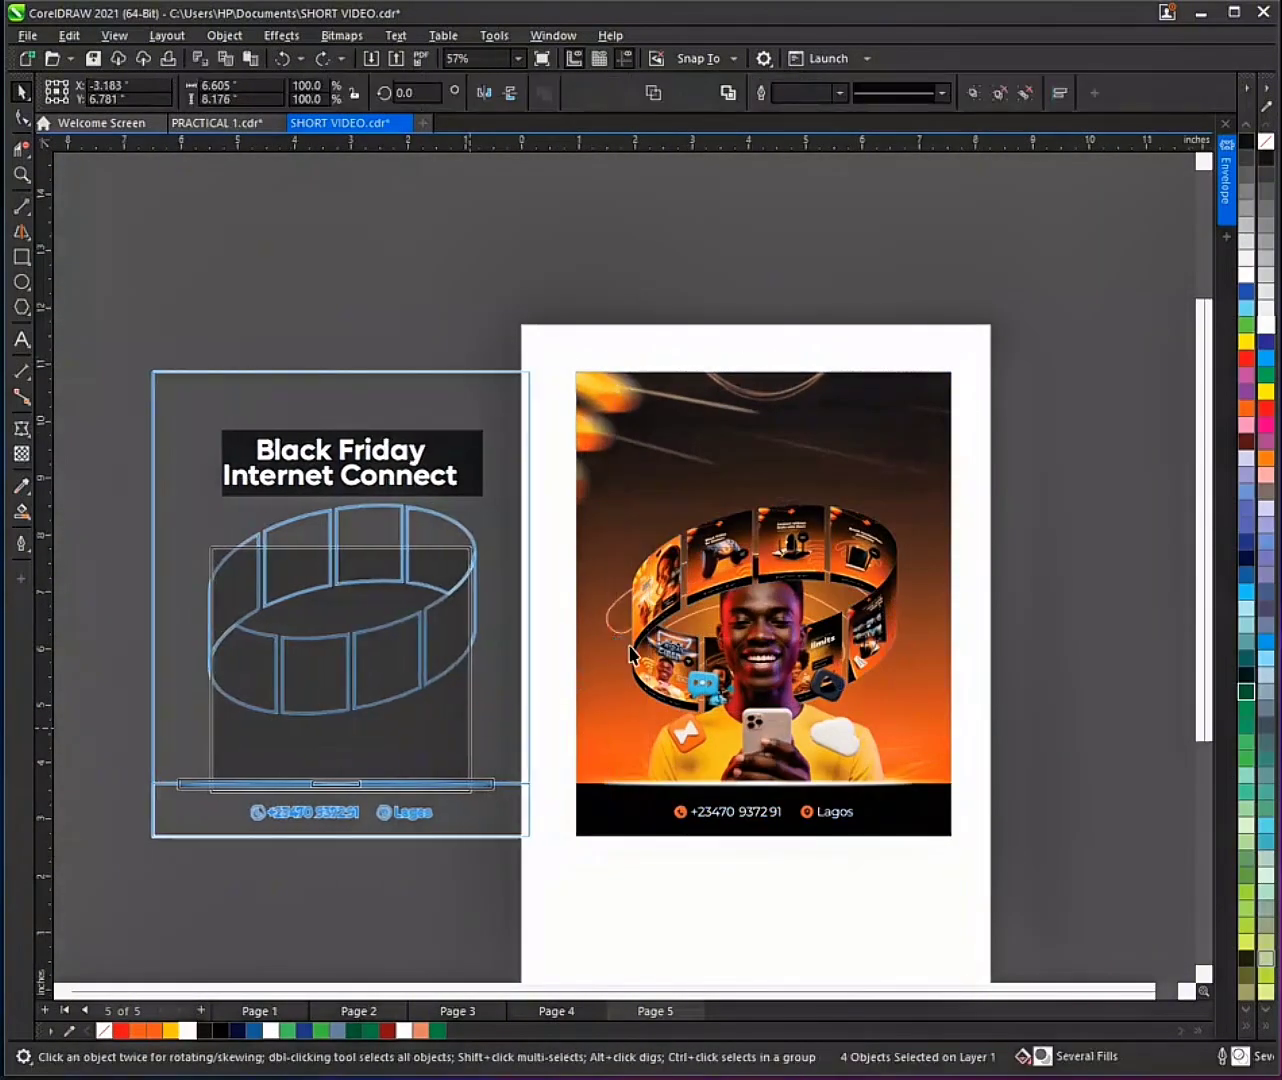
{"action": "left_click", "coordinate": [661, 652]}
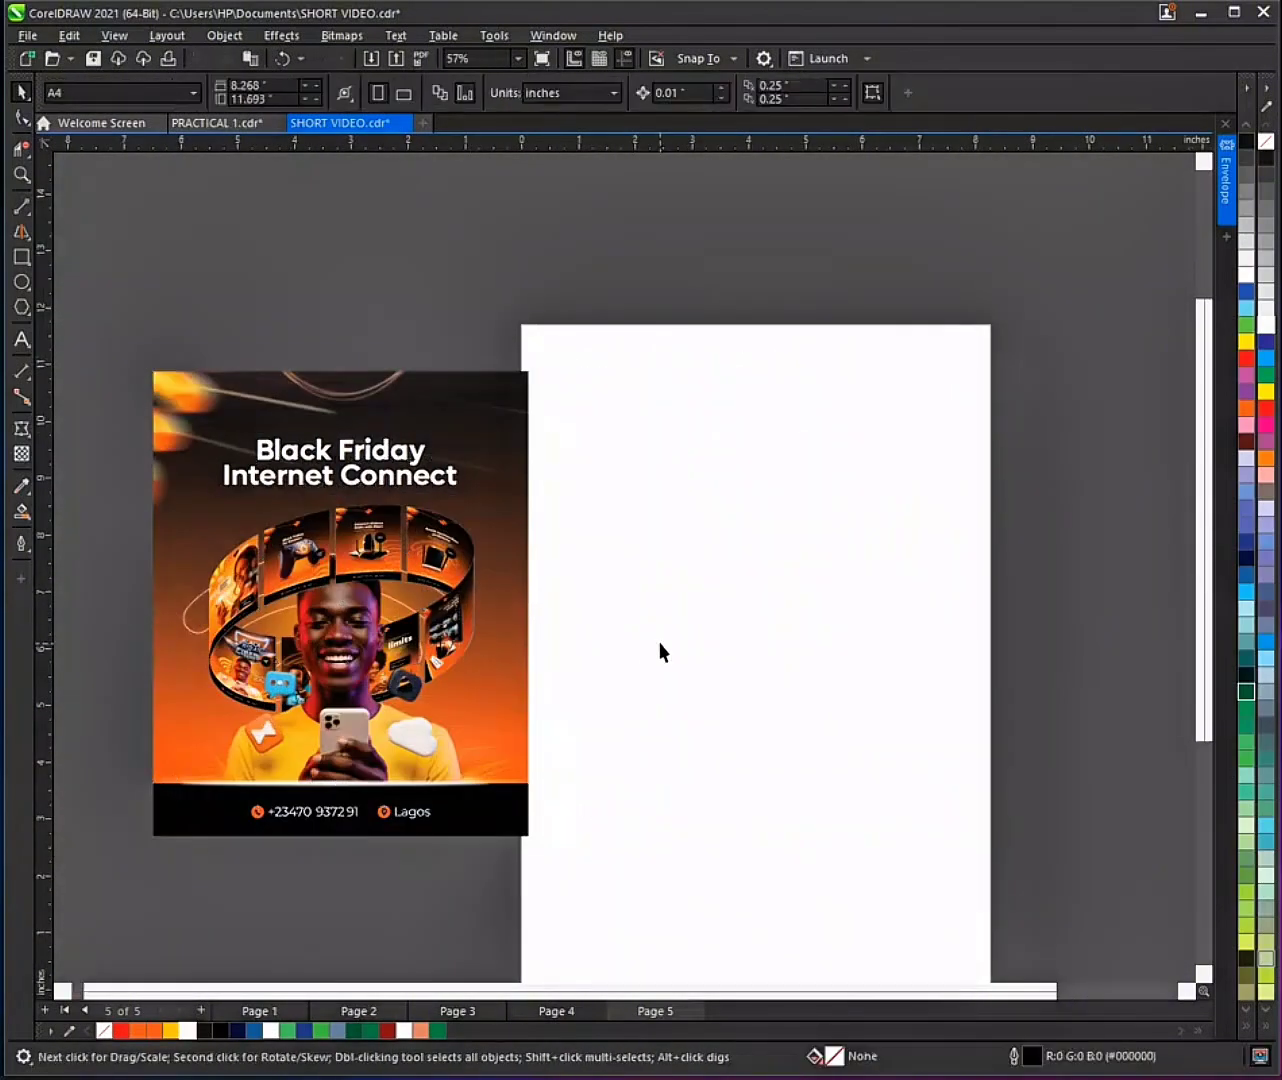
Step: Draw a portrait rectangle about 5.7 by 7.2 inches on the empty page
{"action": "left_click", "coordinate": [24, 257]}
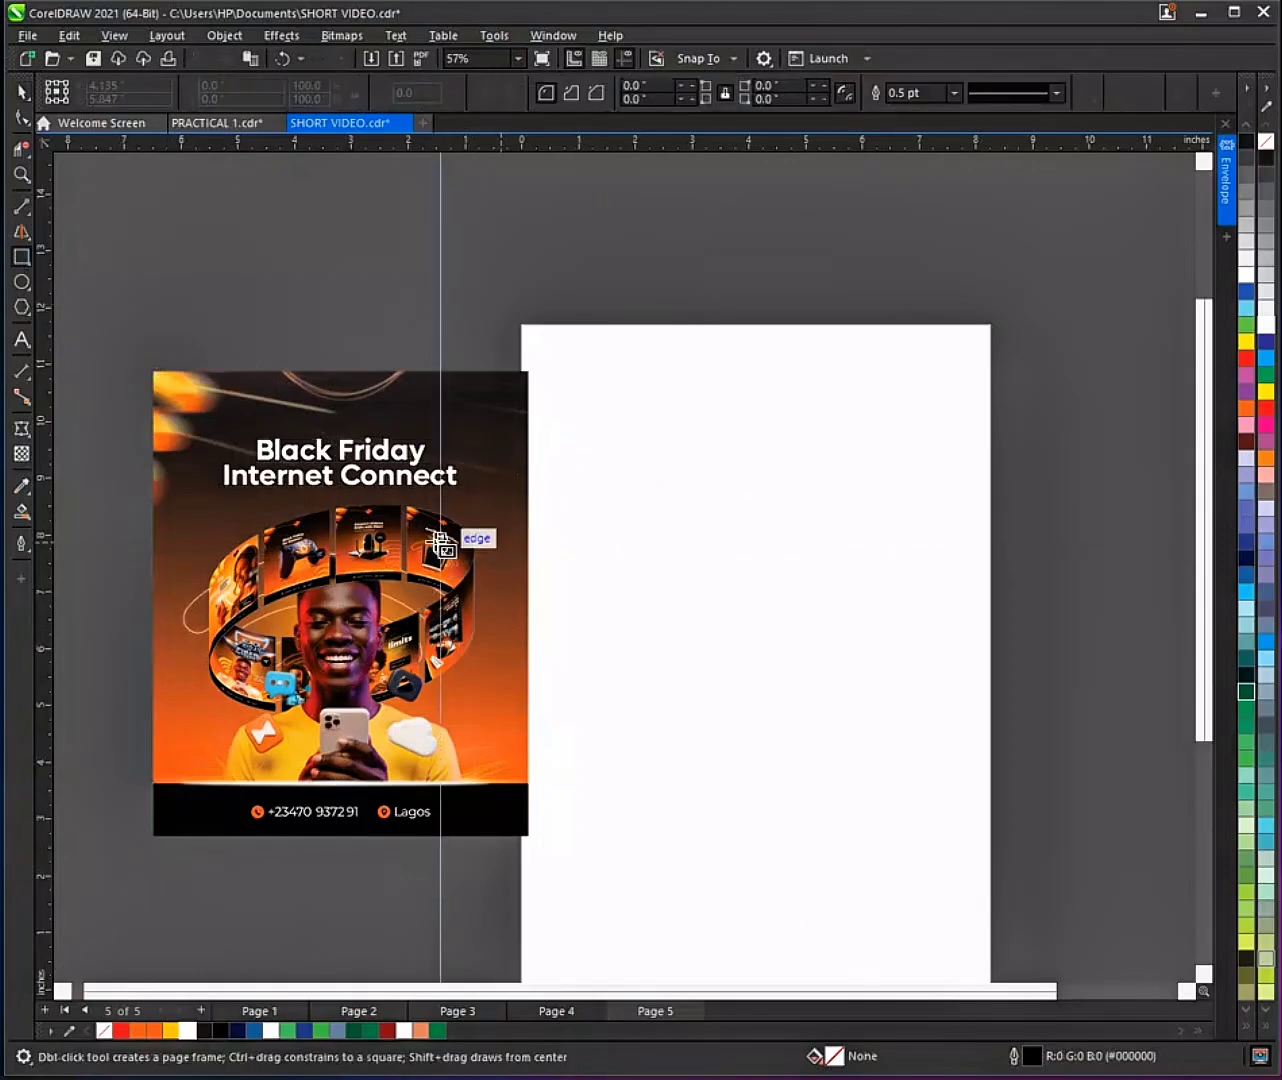
{"action": "left_click_drag", "start_coordinate": [587, 372], "coordinate": [913, 788]}
{"action": "key", "text": "ctrl+z"}
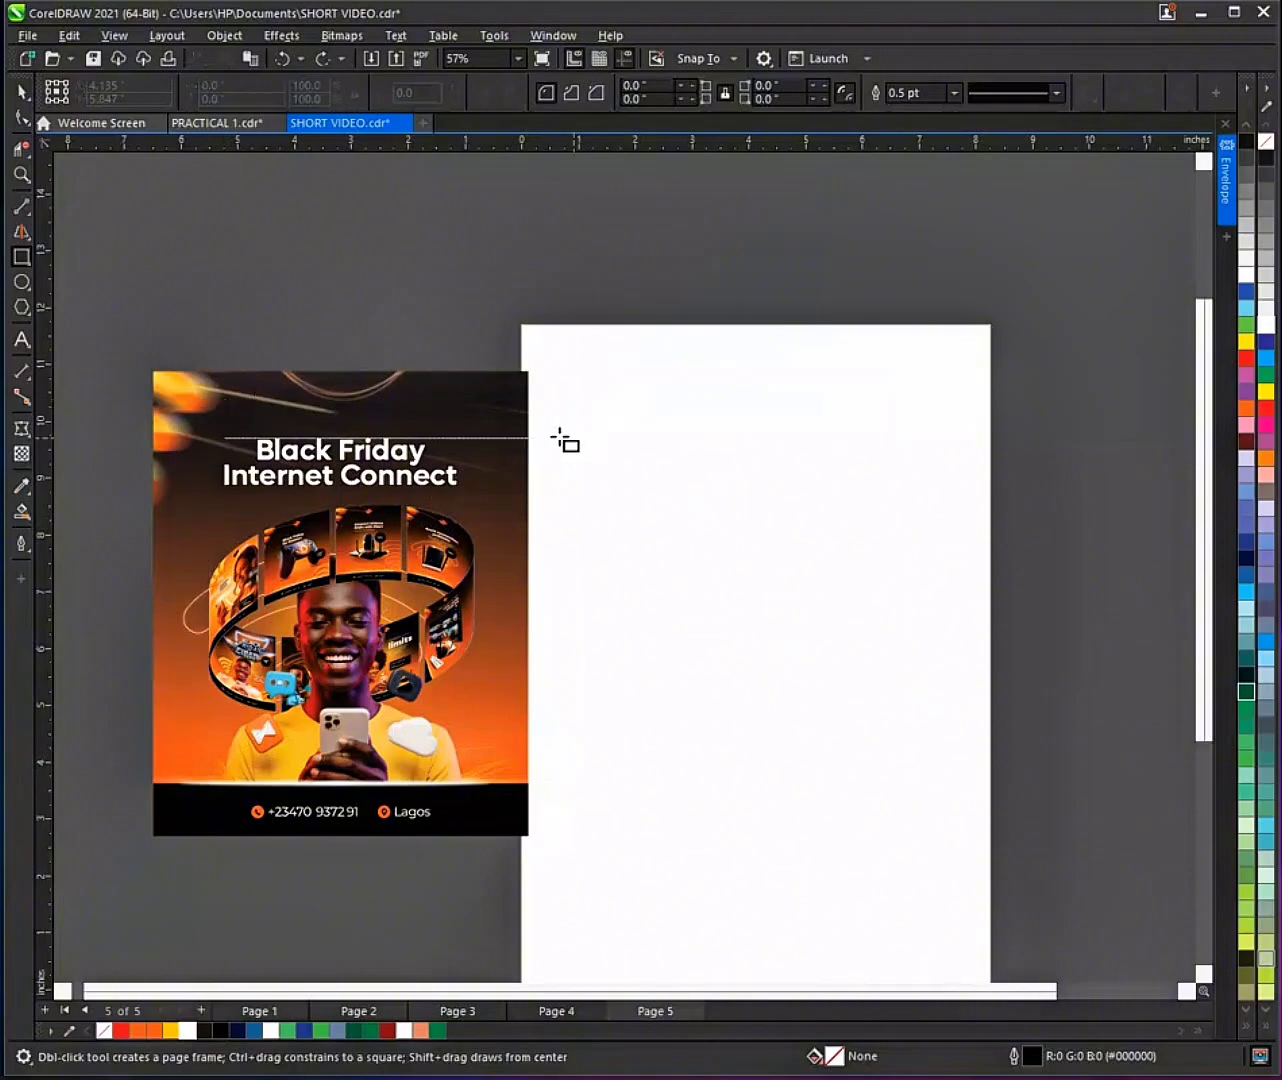
{"action": "left_click_drag", "start_coordinate": [608, 413], "coordinate": [933, 825]}
{"action": "key", "text": "space"}
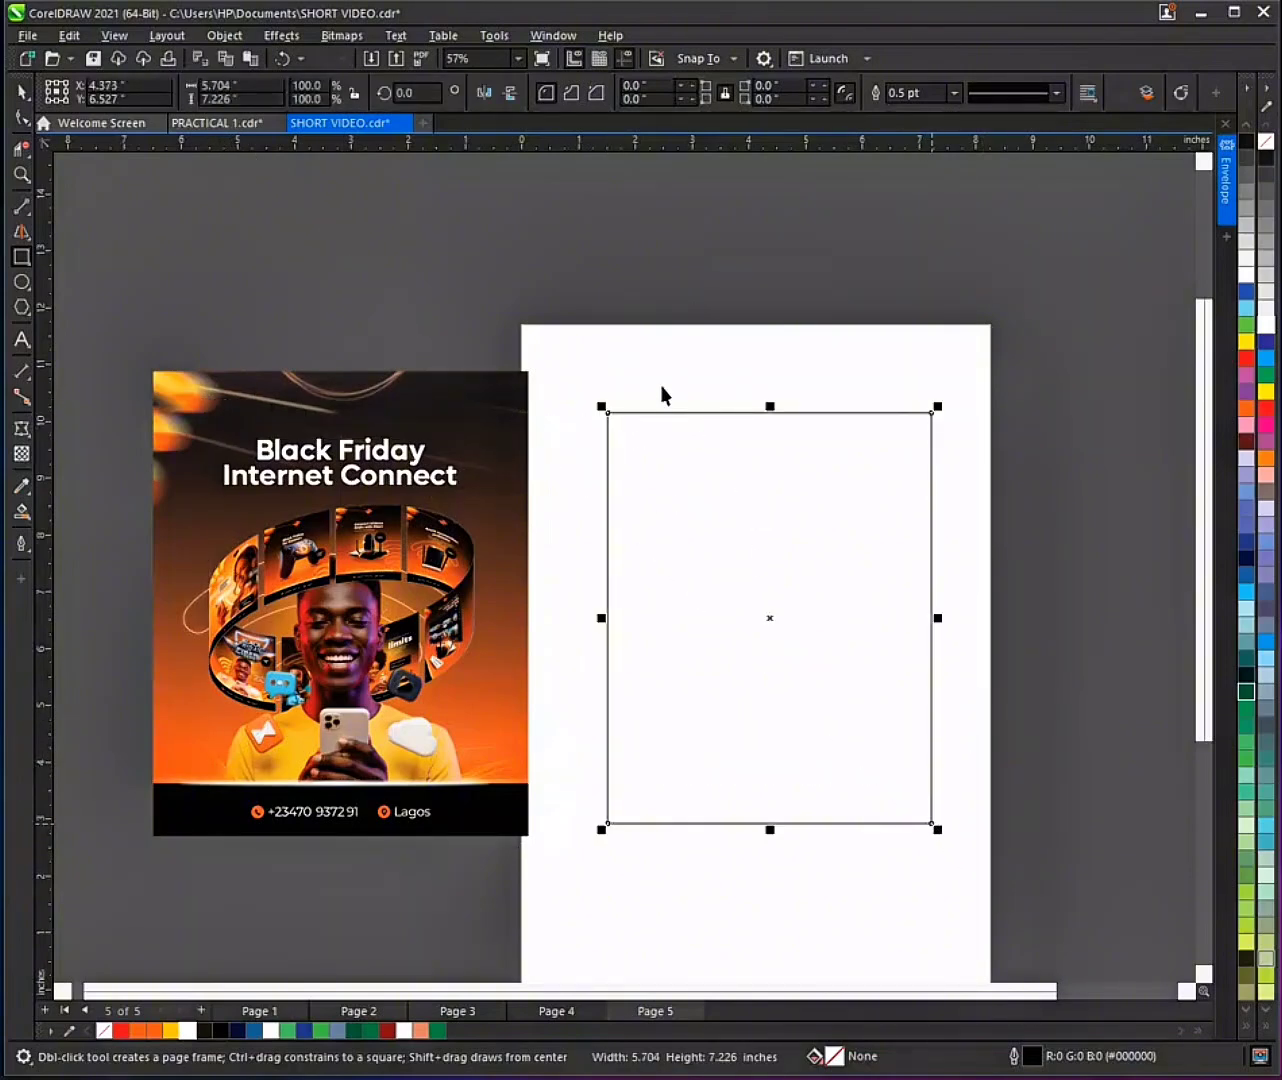
{"action": "left_click", "coordinate": [661, 385]}
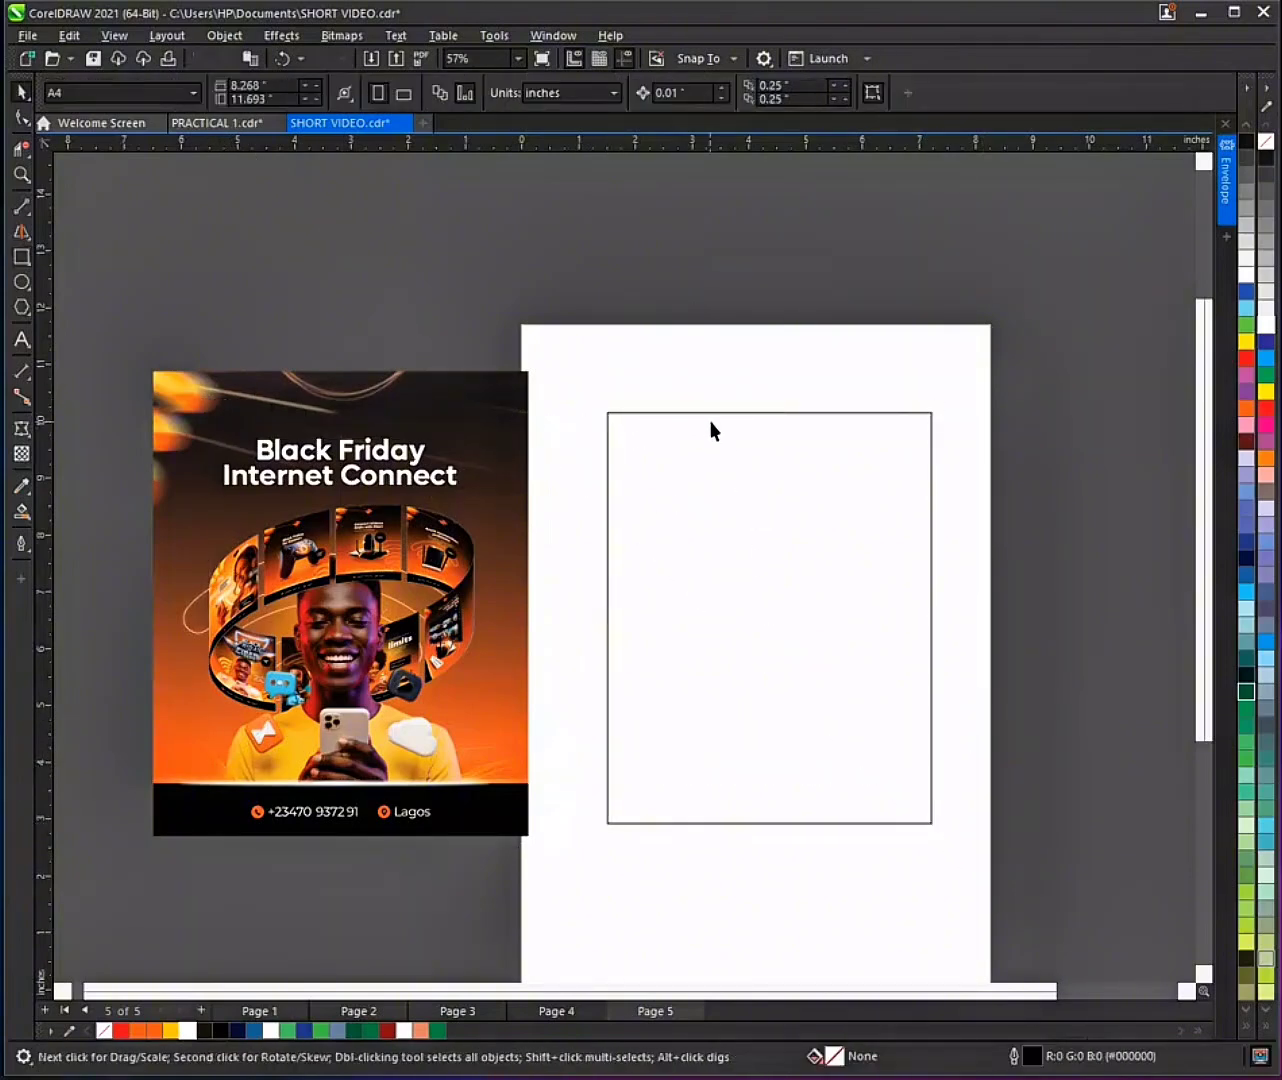
Step: Choose images 1 to 9 and Image_fx87 from the PRACTICAL > INTERNET folder for import
{"action": "right_click", "coordinate": [666, 366]}
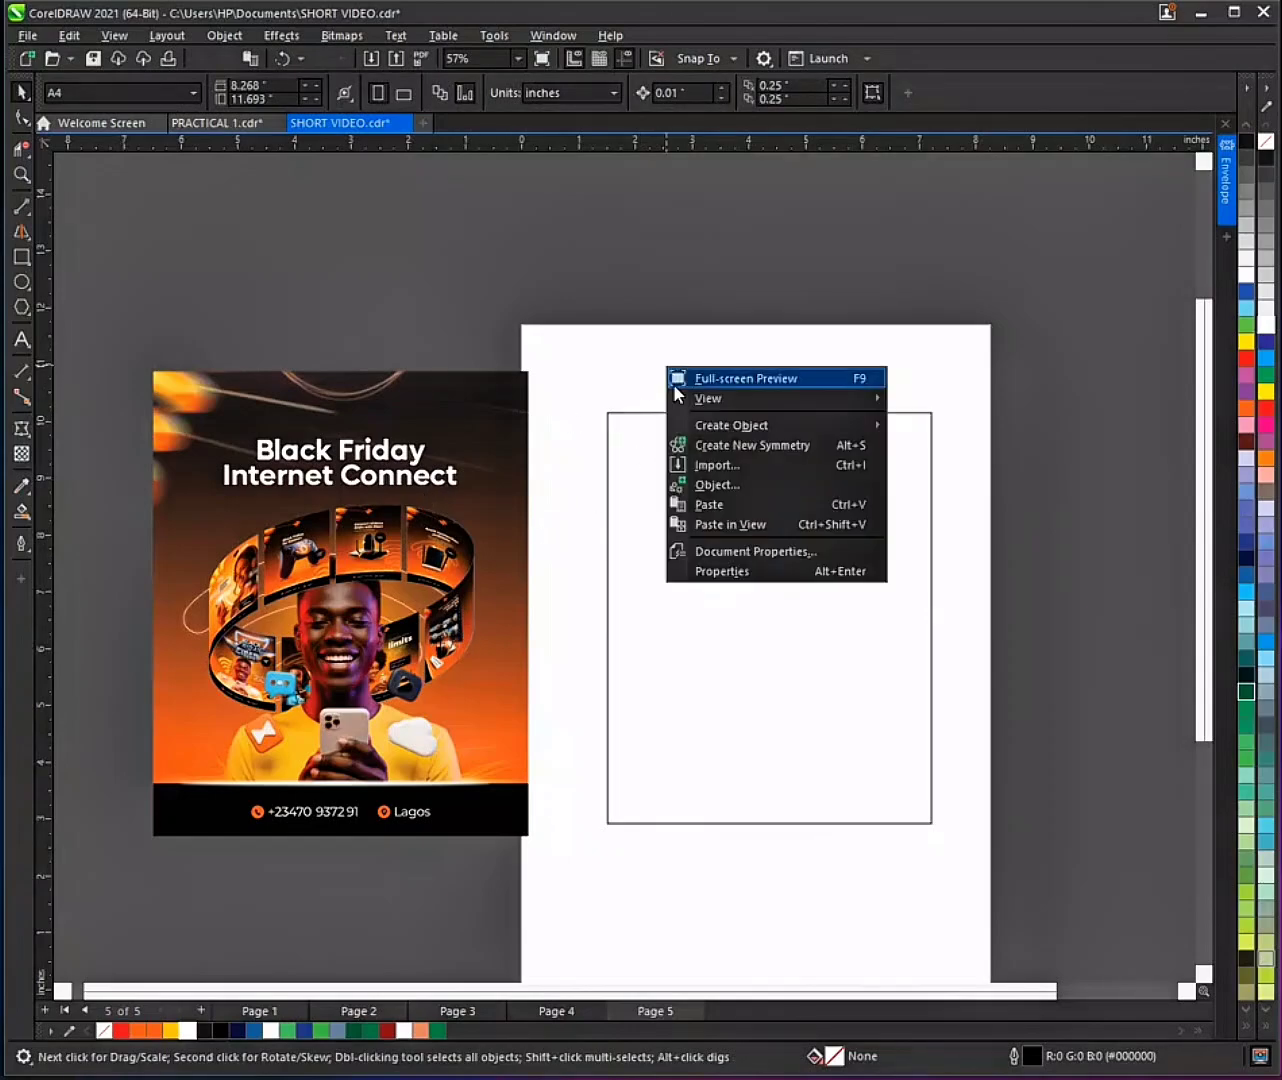
{"action": "left_click", "coordinate": [705, 466]}
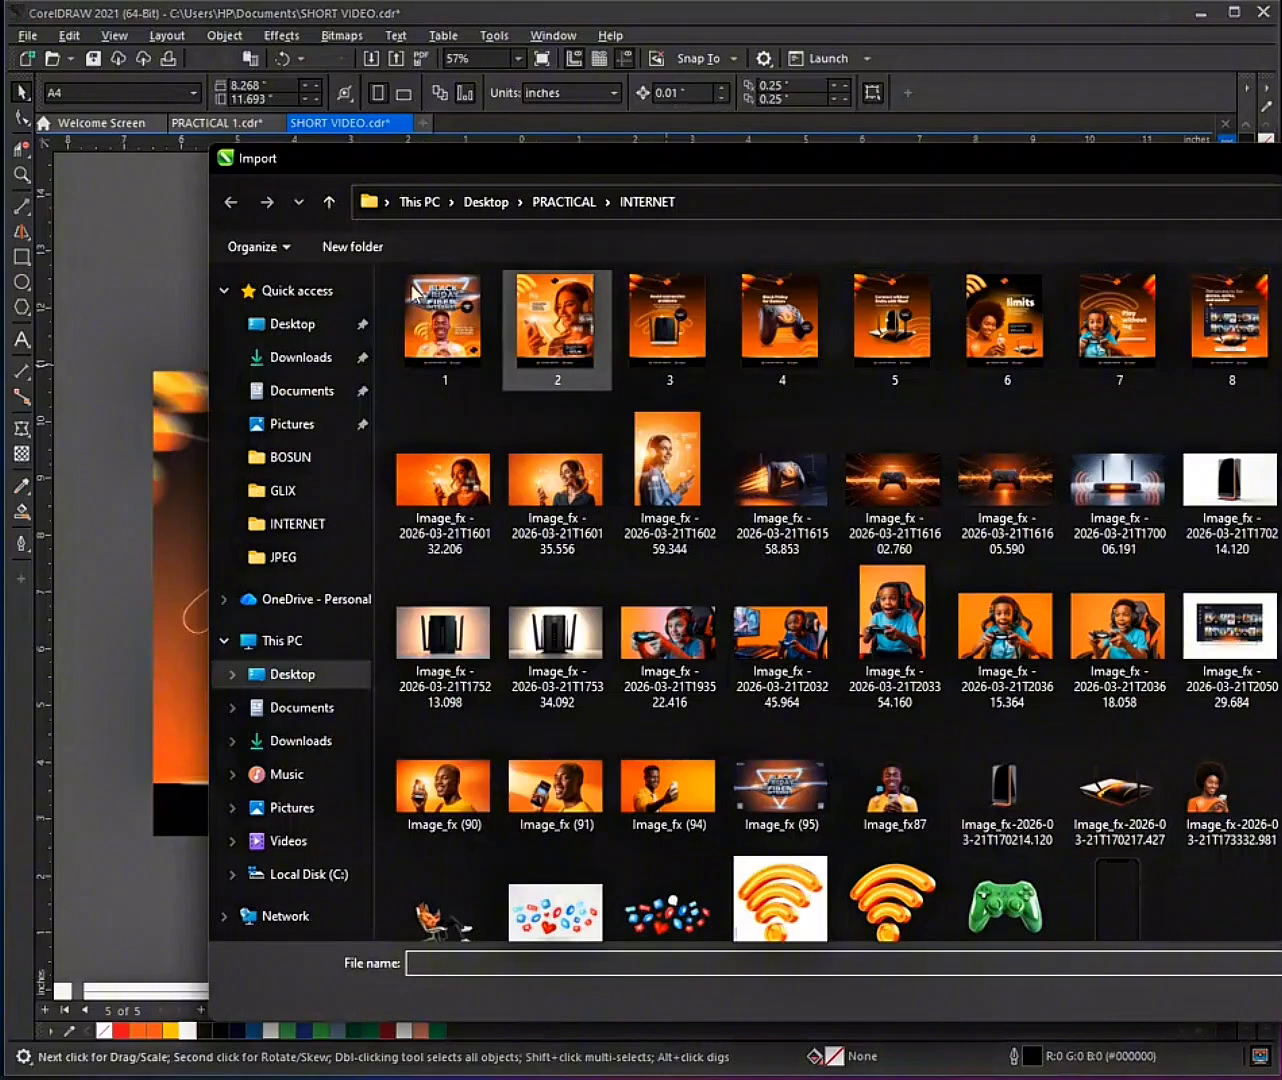
{"action": "left_click", "coordinate": [415, 293]}
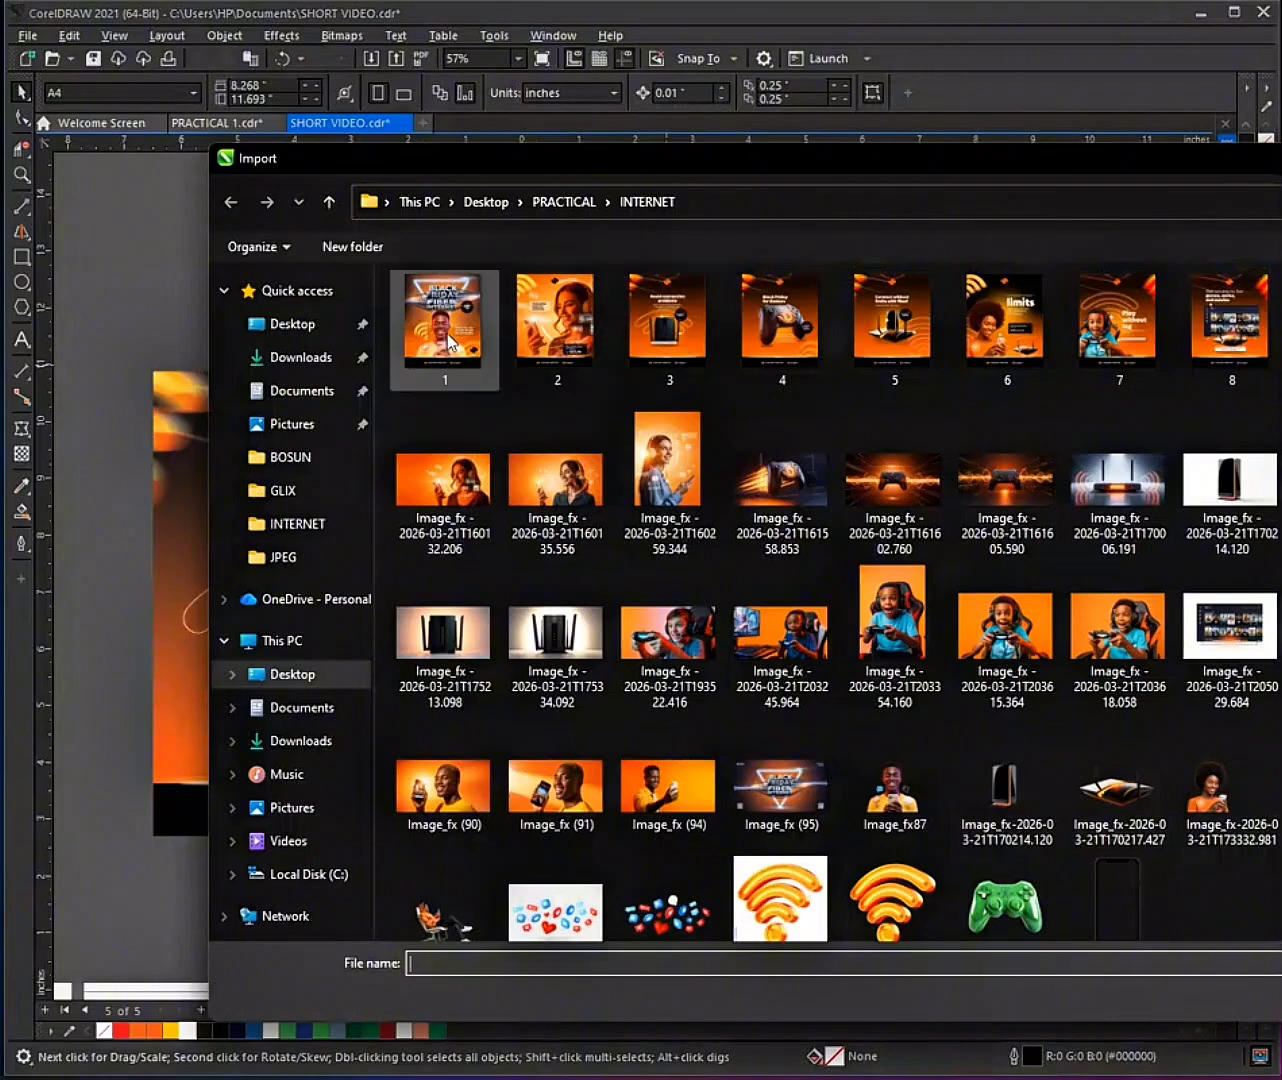
{"action": "left_click", "coordinate": [1266, 346], "text": "shift"}
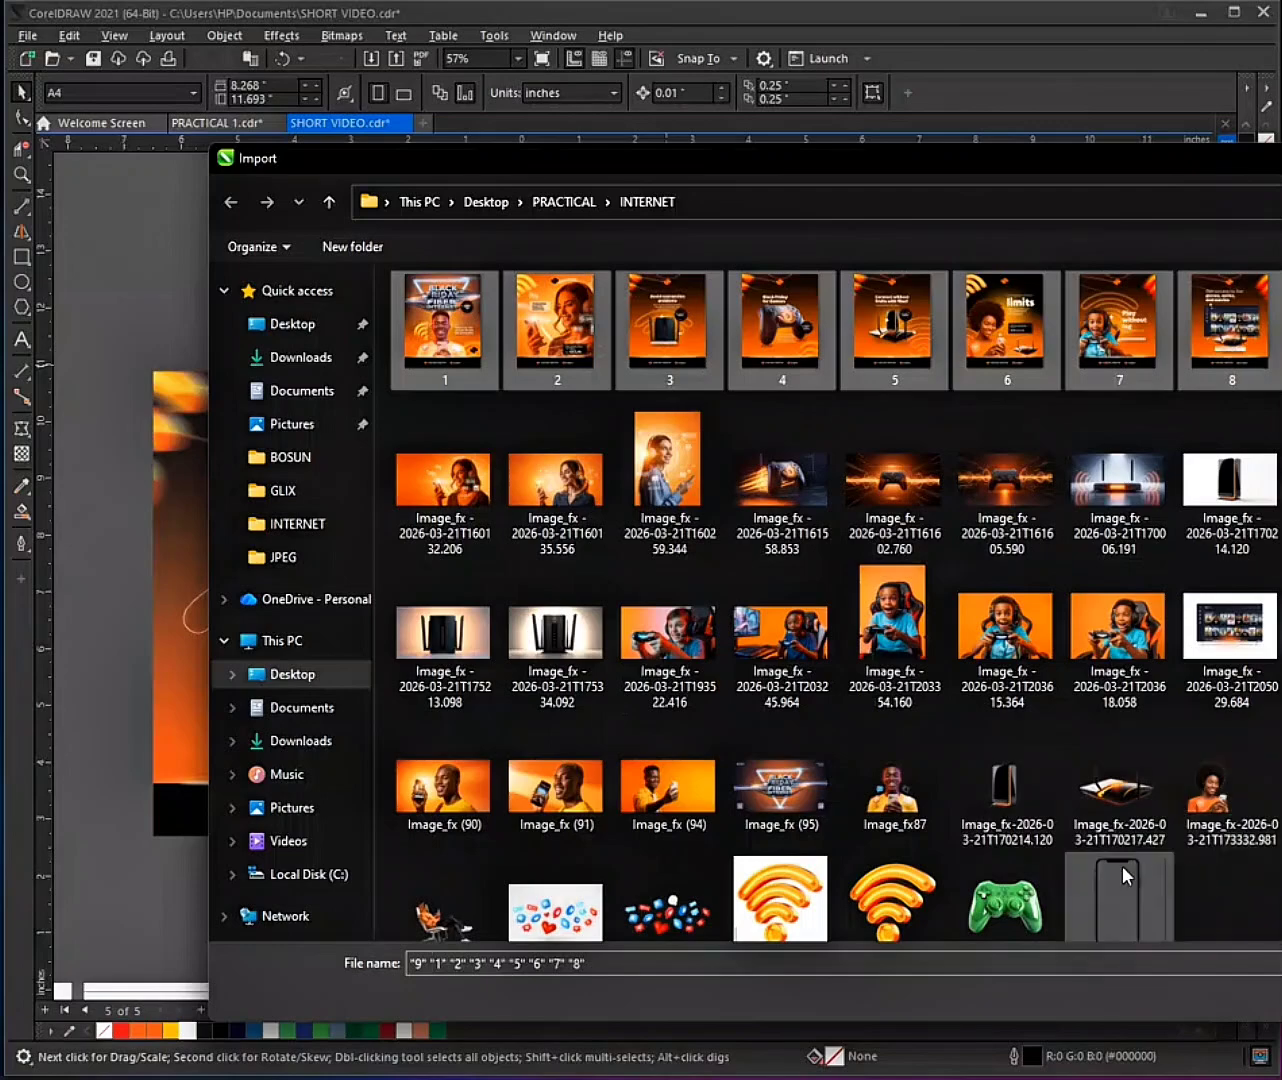
{"action": "left_click", "coordinate": [906, 816], "text": "ctrl"}
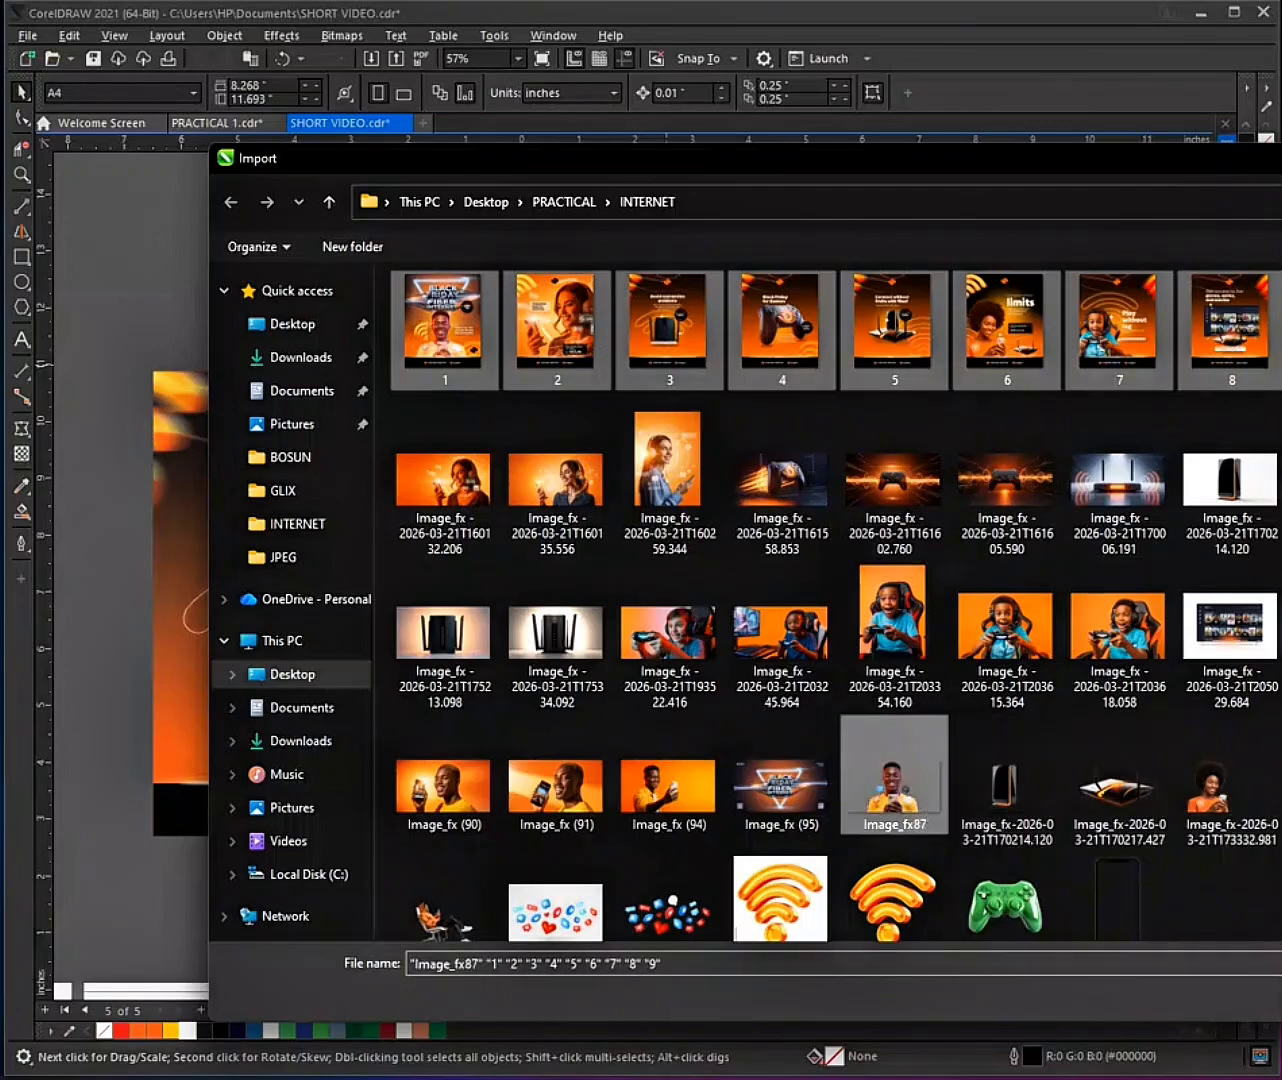
{"action": "key", "text": "Return"}
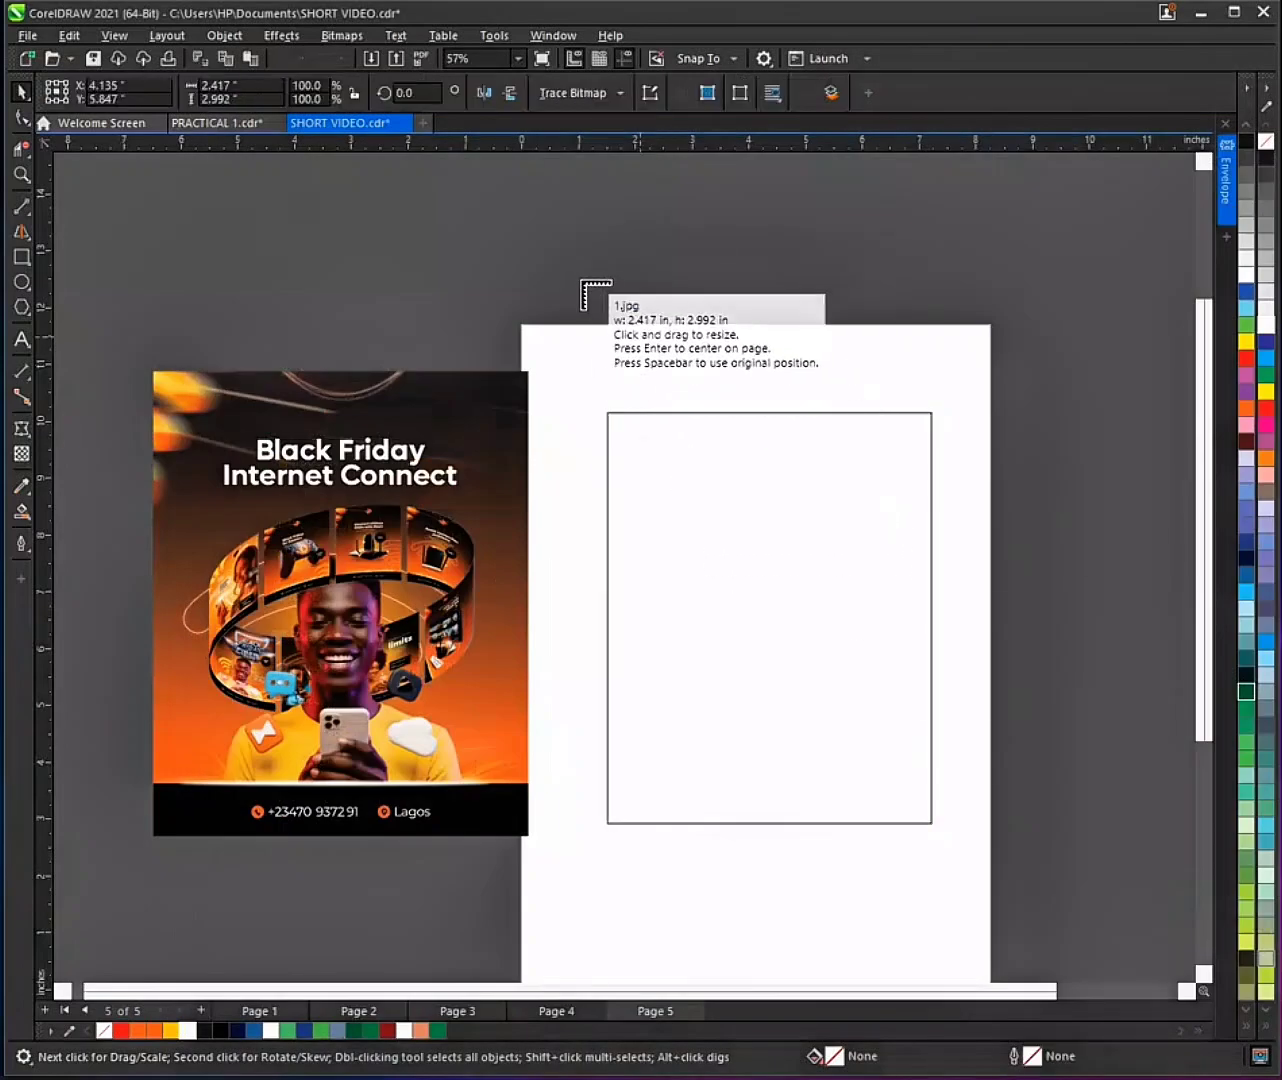
Step: Place flyer images 1 to 9 at their original size in an overlapping row across the page's top edge
{"action": "left_click", "coordinate": [538, 253]}
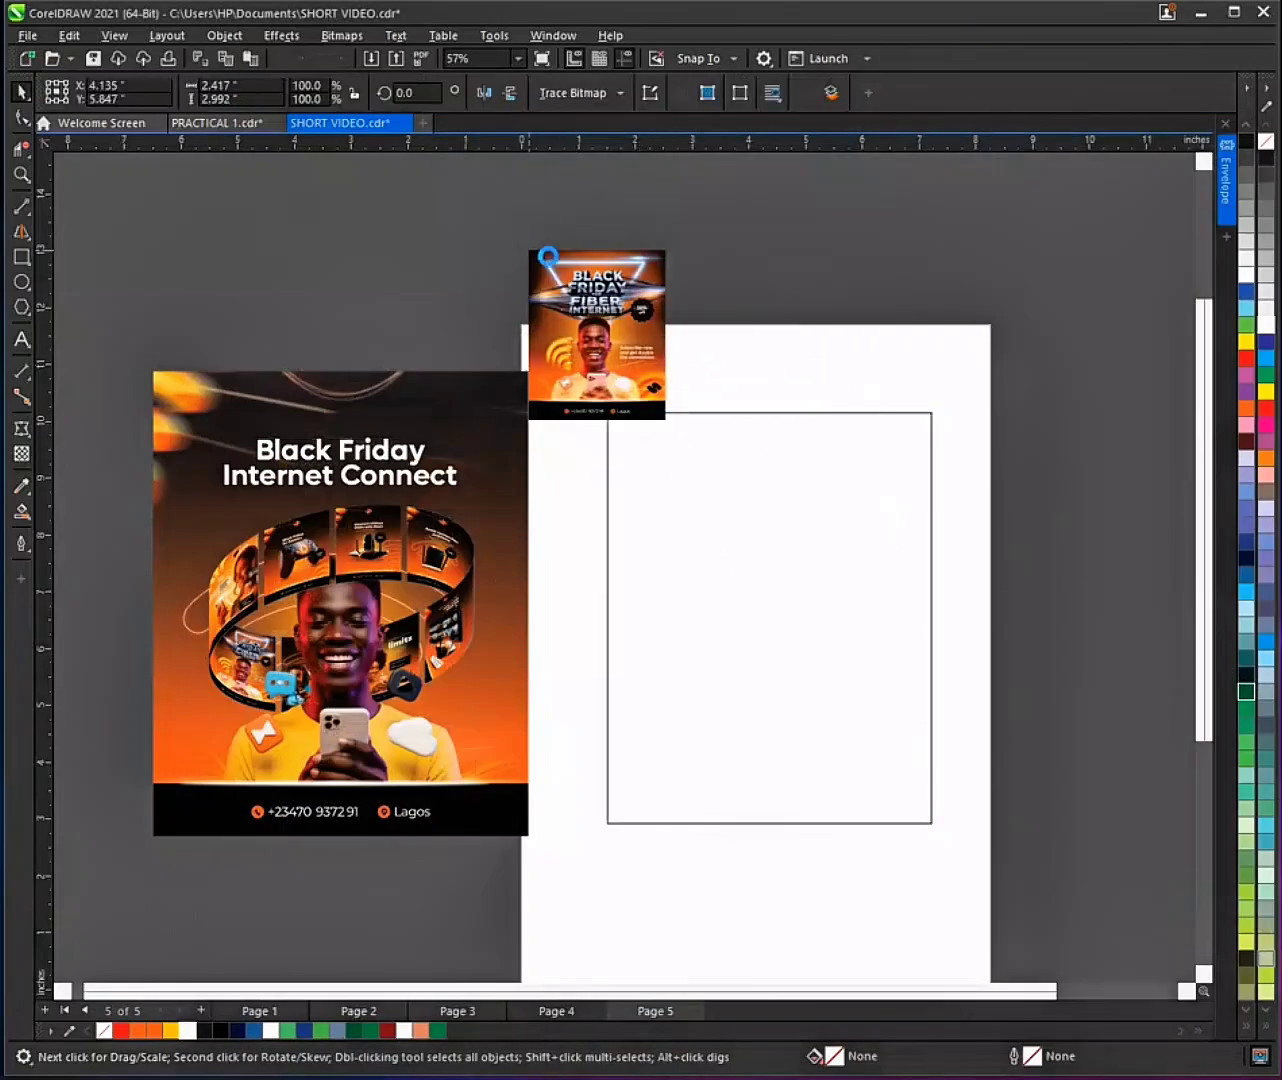
{"action": "left_click", "coordinate": [612, 239]}
{"action": "left_click", "coordinate": [632, 236]}
{"action": "left_click", "coordinate": [665, 243]}
{"action": "left_click", "coordinate": [688, 244]}
{"action": "left_click", "coordinate": [713, 243]}
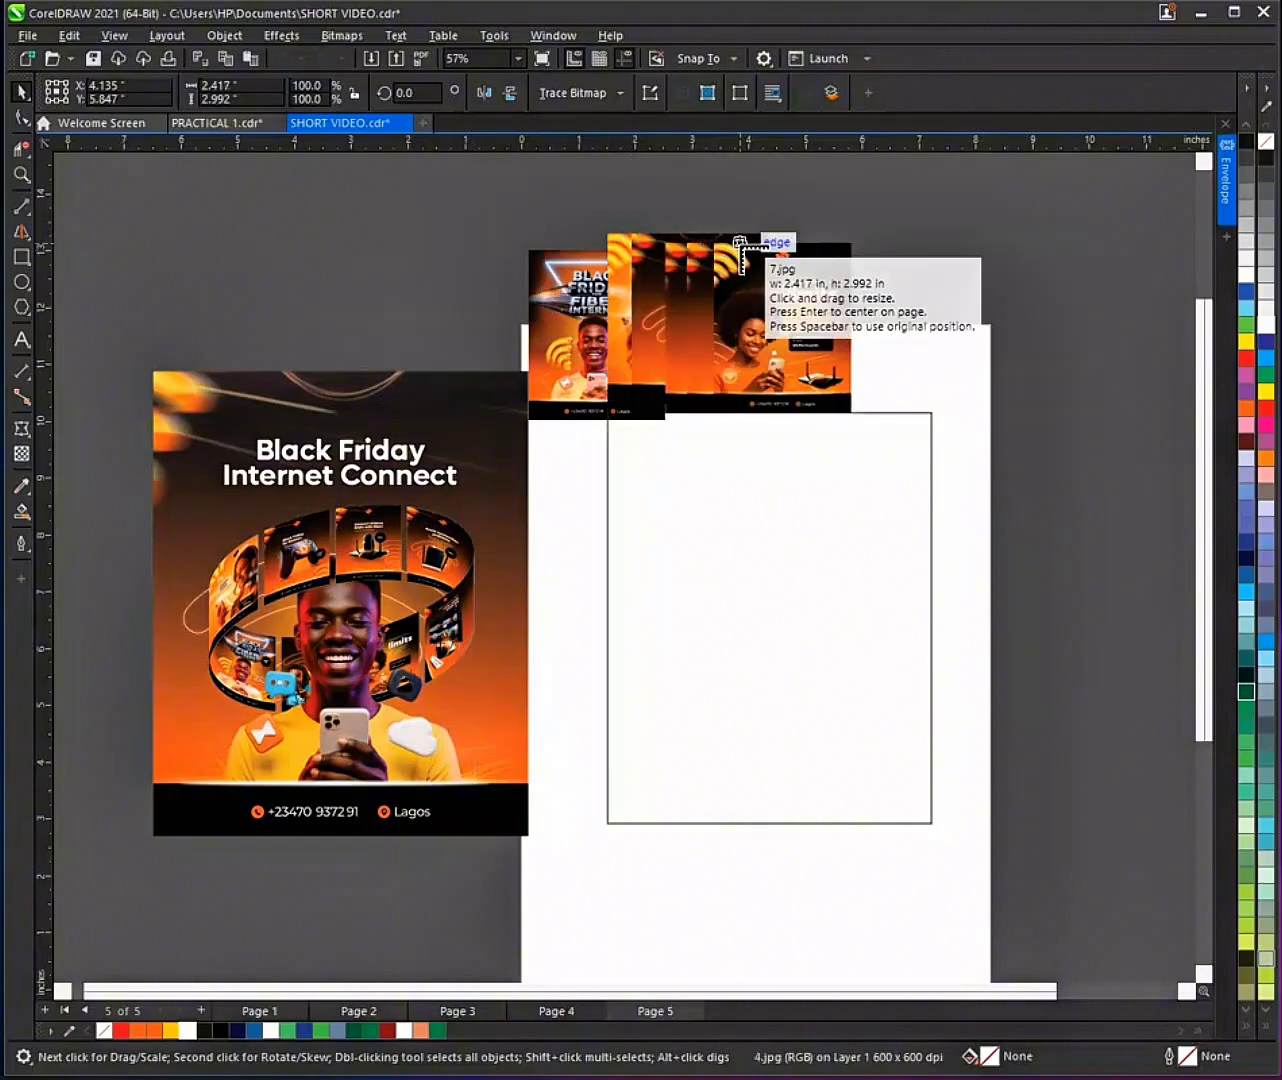
{"action": "left_click", "coordinate": [740, 244]}
{"action": "left_click", "coordinate": [770, 243]}
{"action": "left_click", "coordinate": [802, 249]}
Step: Place the Image_fx87 picture of the man on the page and scale it to about 9.2 by 5 inches
{"action": "left_click", "coordinate": [796, 242]}
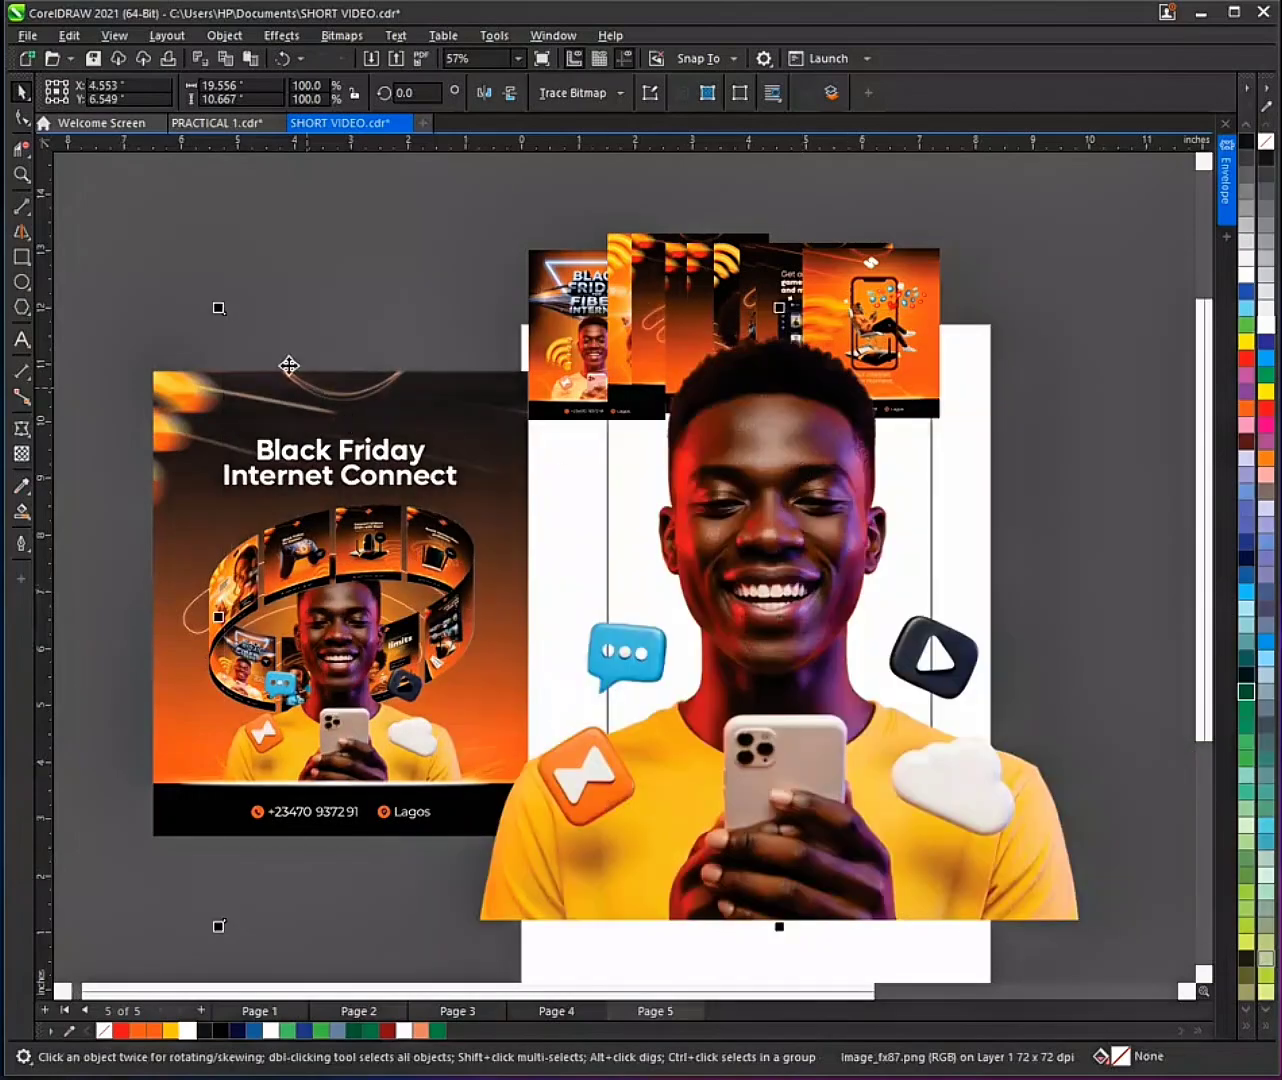
{"action": "left_click_drag", "start_coordinate": [221, 308], "coordinate": [453, 476]}
{"action": "left_click", "coordinate": [300, 498]}
{"action": "left_click_drag", "start_coordinate": [406, 557], "coordinate": [297, 548]}
{"action": "key", "text": "ctrl+z"}
Step: Move the whole reference design farther left of the page and the row of flyer images up above it
{"action": "left_click_drag", "start_coordinate": [114, 348], "coordinate": [545, 875]}
{"action": "left_click_drag", "start_coordinate": [418, 670], "coordinate": [301, 638]}
{"action": "left_click_drag", "start_coordinate": [471, 204], "coordinate": [985, 445]}
{"action": "left_click_drag", "start_coordinate": [850, 344], "coordinate": [818, 271]}
Step: Crop both empty sides of the man's image to about 5.2 inches wide with the Shape tool, and move him down over the rectangle's lower edge
{"action": "left_click", "coordinate": [712, 486]}
{"action": "left_click", "coordinate": [691, 568]}
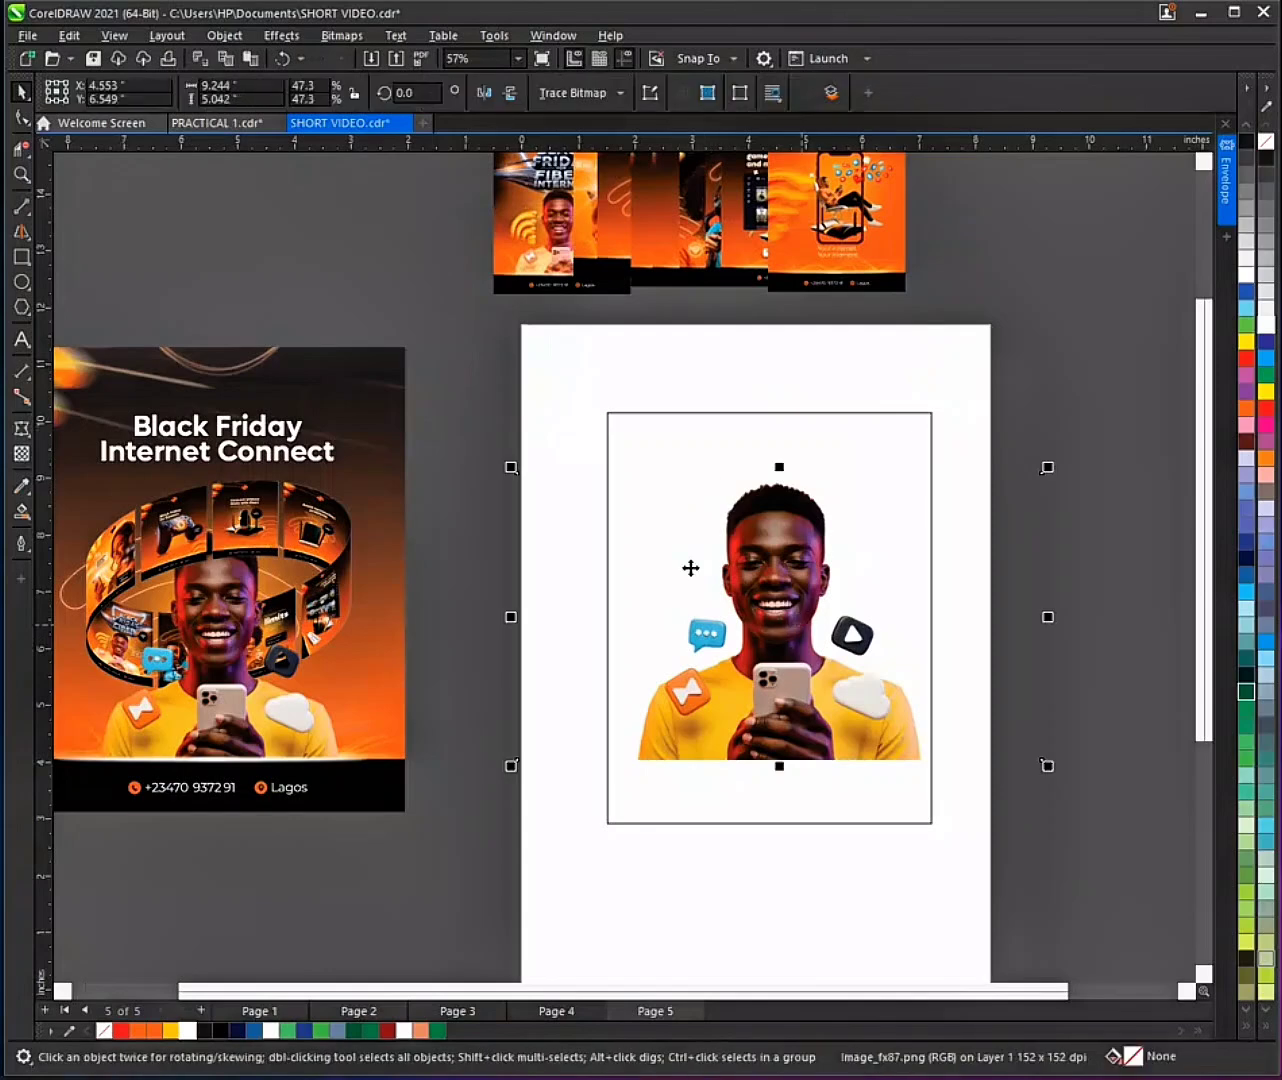
{"action": "left_click", "coordinate": [19, 122]}
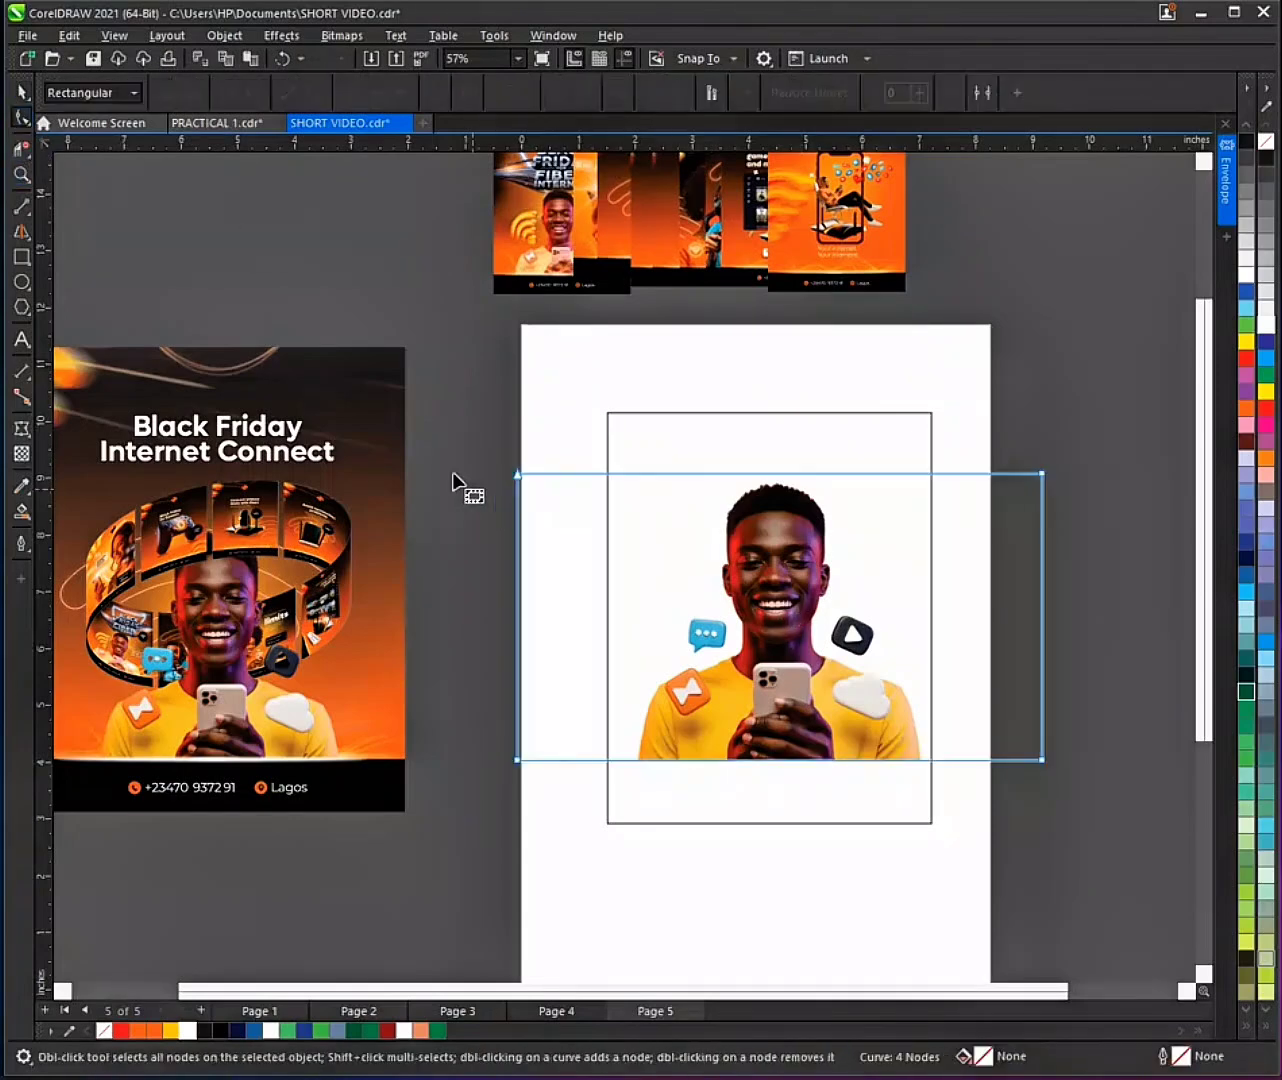
{"action": "left_click_drag", "start_coordinate": [421, 417], "coordinate": [643, 767]}
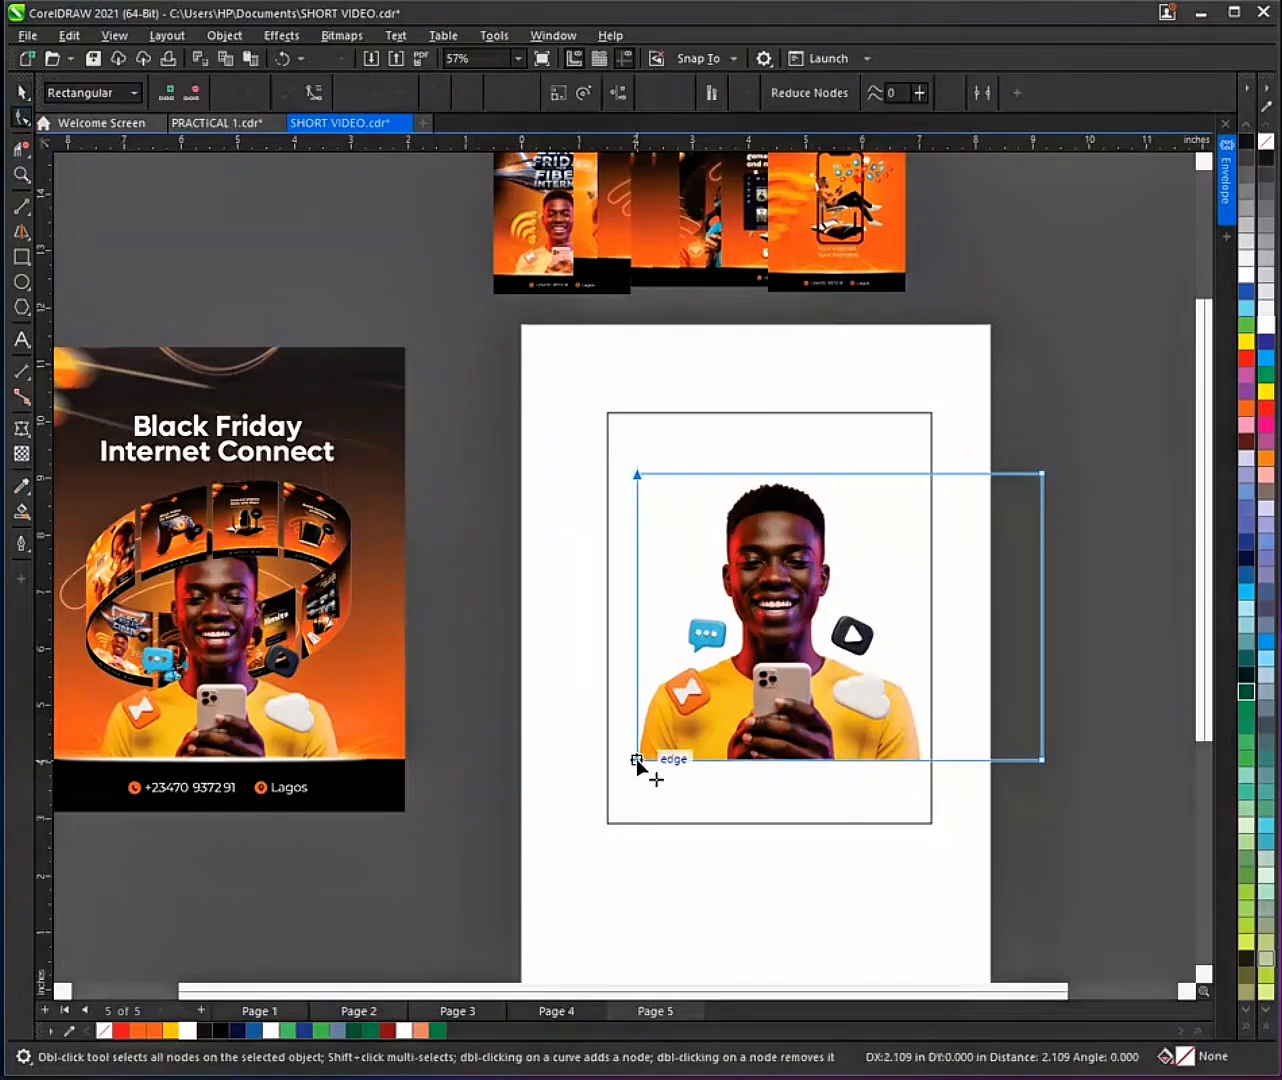
{"action": "left_click_drag", "start_coordinate": [1003, 417], "coordinate": [920, 748]}
{"action": "key", "text": "space"}
{"action": "left_click_drag", "start_coordinate": [761, 527], "coordinate": [741, 656]}
Step: Draw a wide ellipse about 4.5 by 2.2 inches just above the man, overlapping the top of his head
{"action": "left_click", "coordinate": [21, 286]}
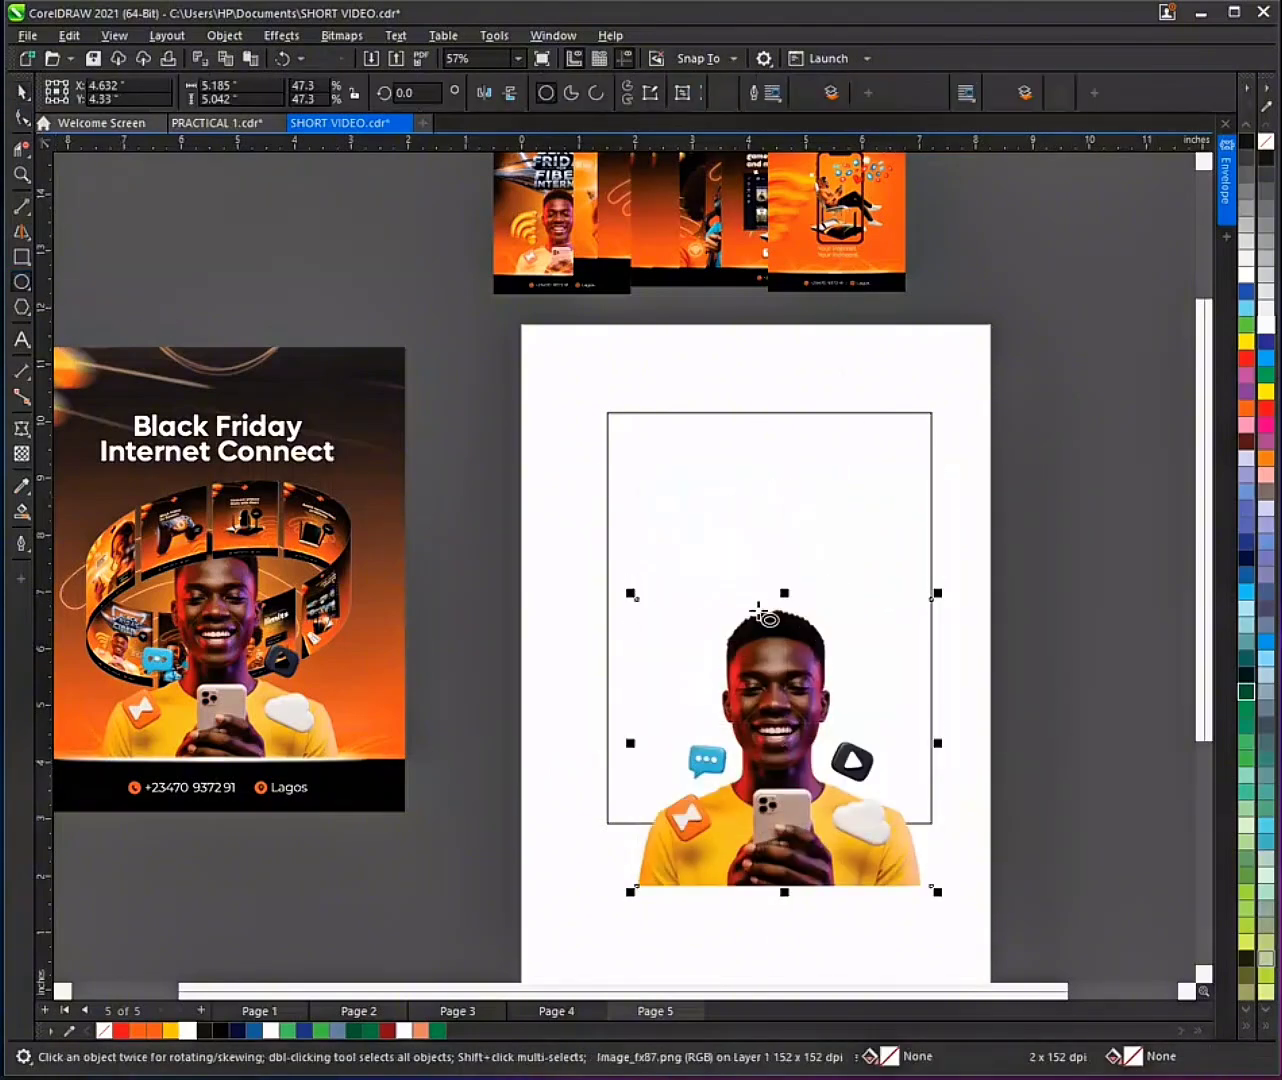
{"action": "left_click_drag", "start_coordinate": [652, 529], "coordinate": [906, 652]}
{"action": "key", "text": "space"}
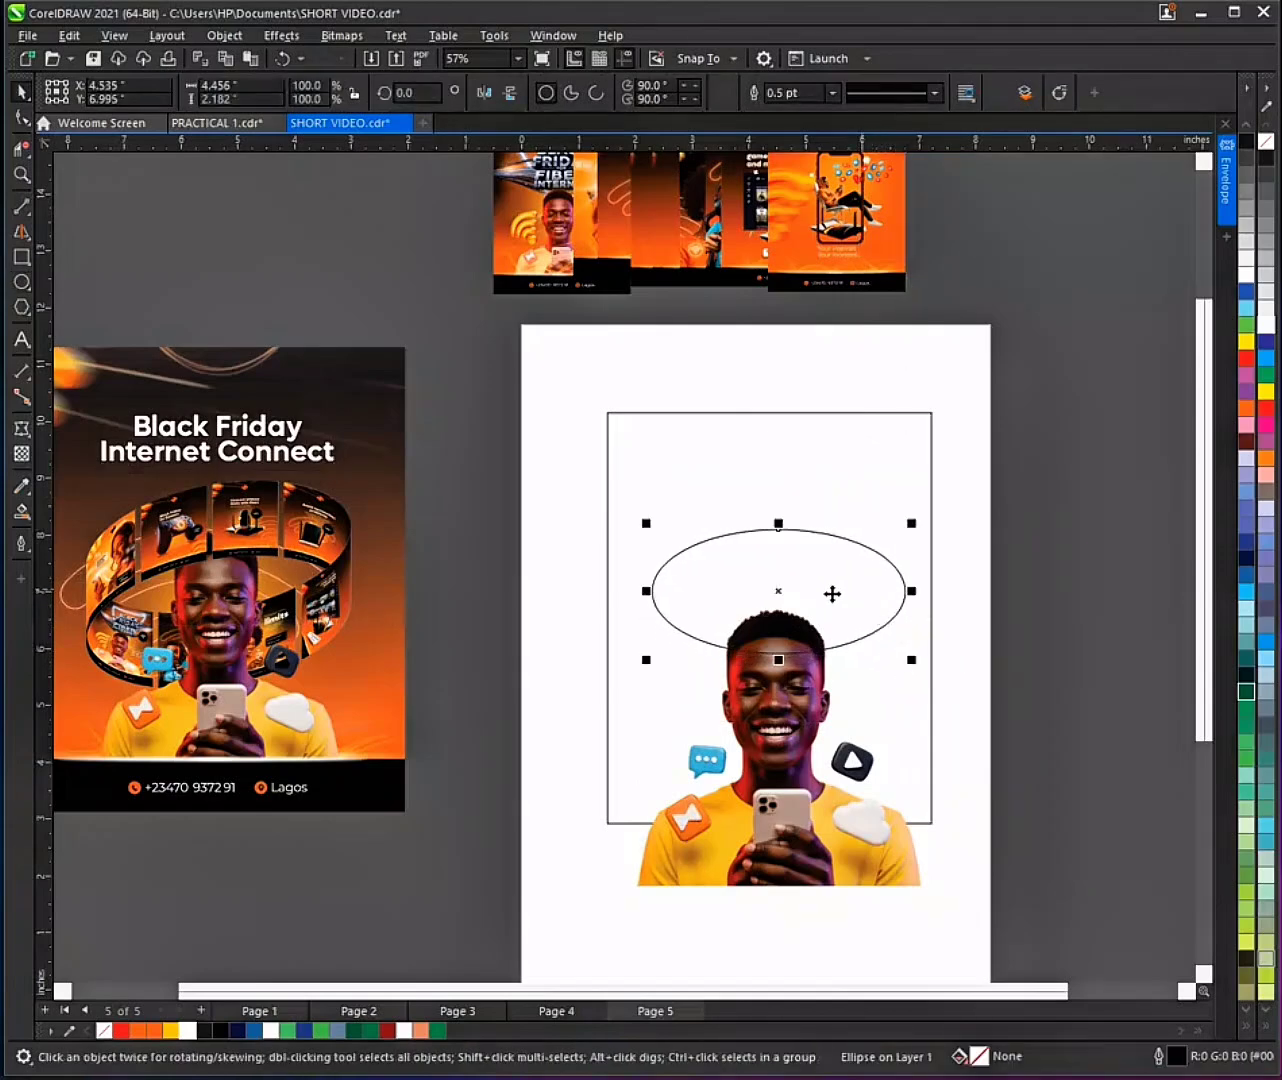
Step: Skew the ellipse about 7.6 degrees so its right side rises, and place a duplicate about 1.2 inches straight above it
{"action": "left_click", "coordinate": [780, 592]}
{"action": "left_click_drag", "start_coordinate": [919, 592], "coordinate": [919, 560]}
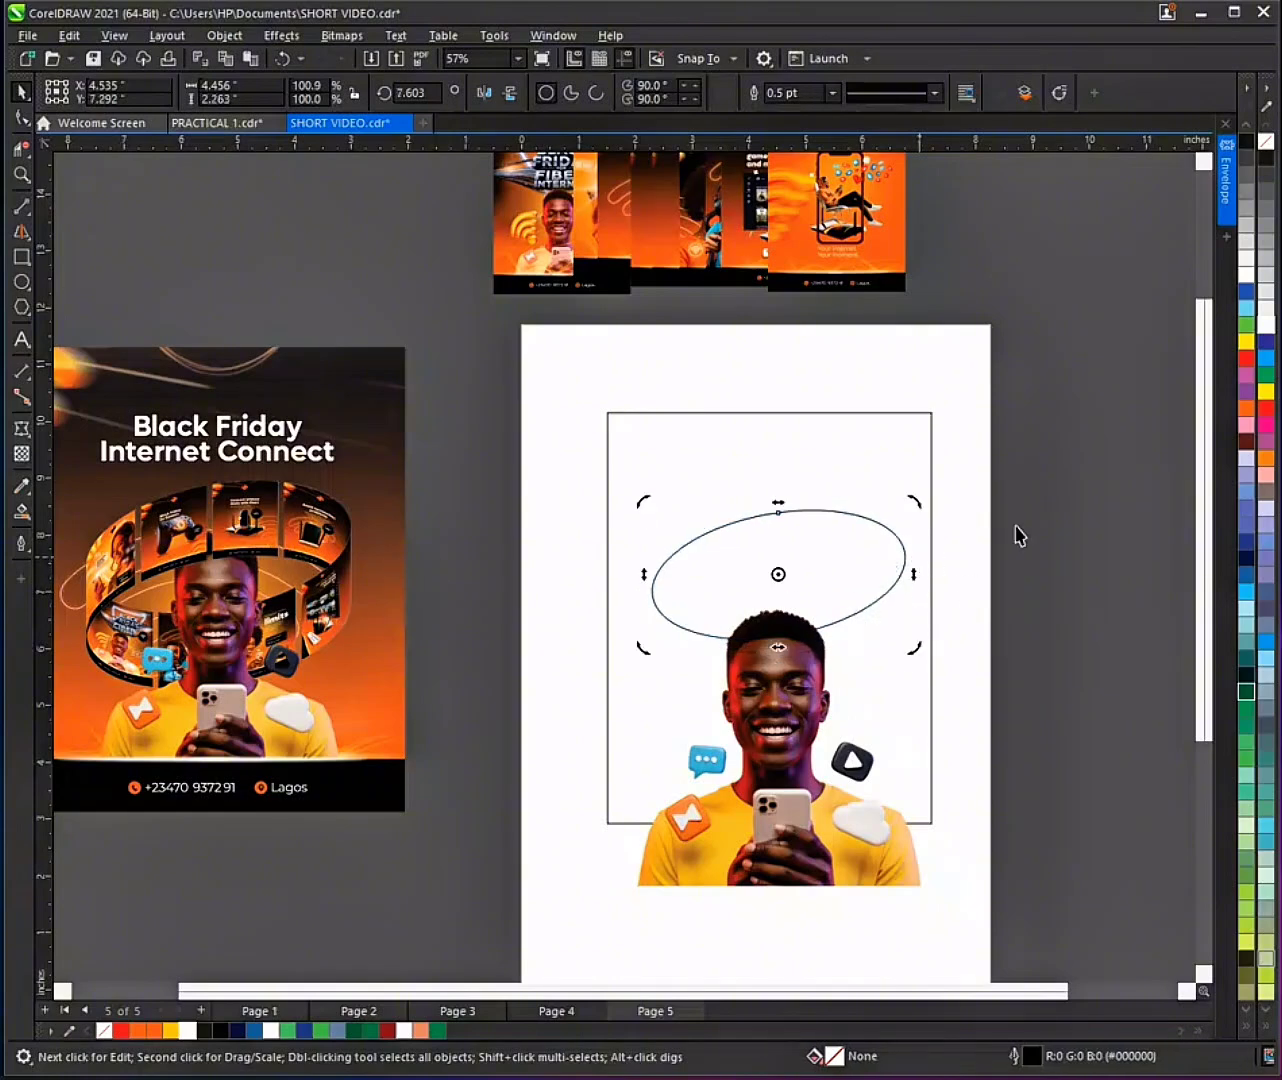
{"action": "left_click", "coordinate": [860, 566]}
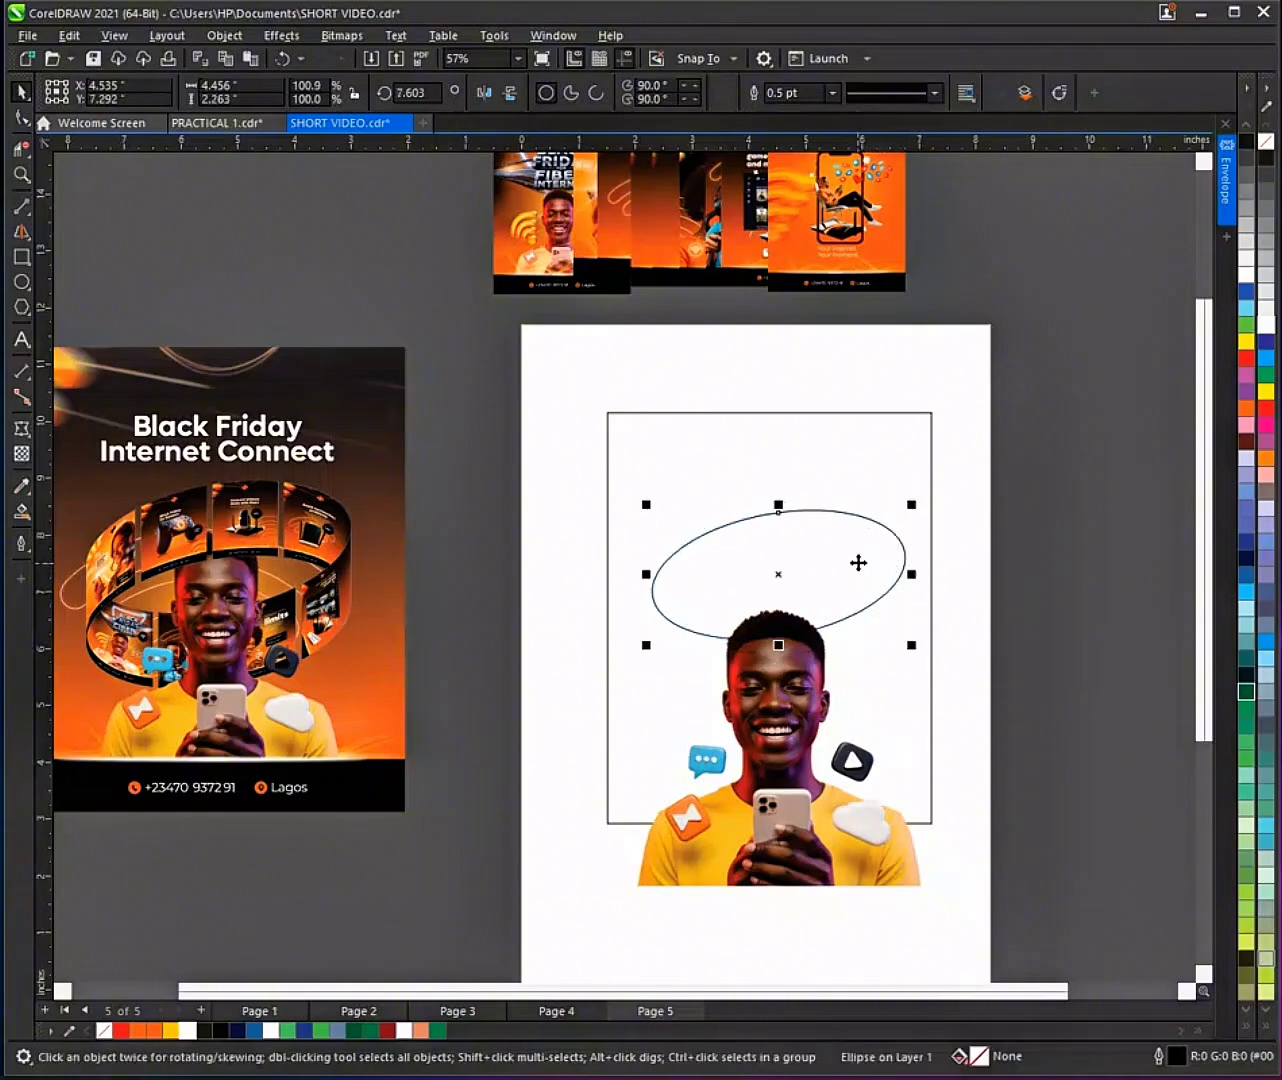
{"action": "left_click_drag", "start_coordinate": [786, 576], "coordinate": [772, 510]}
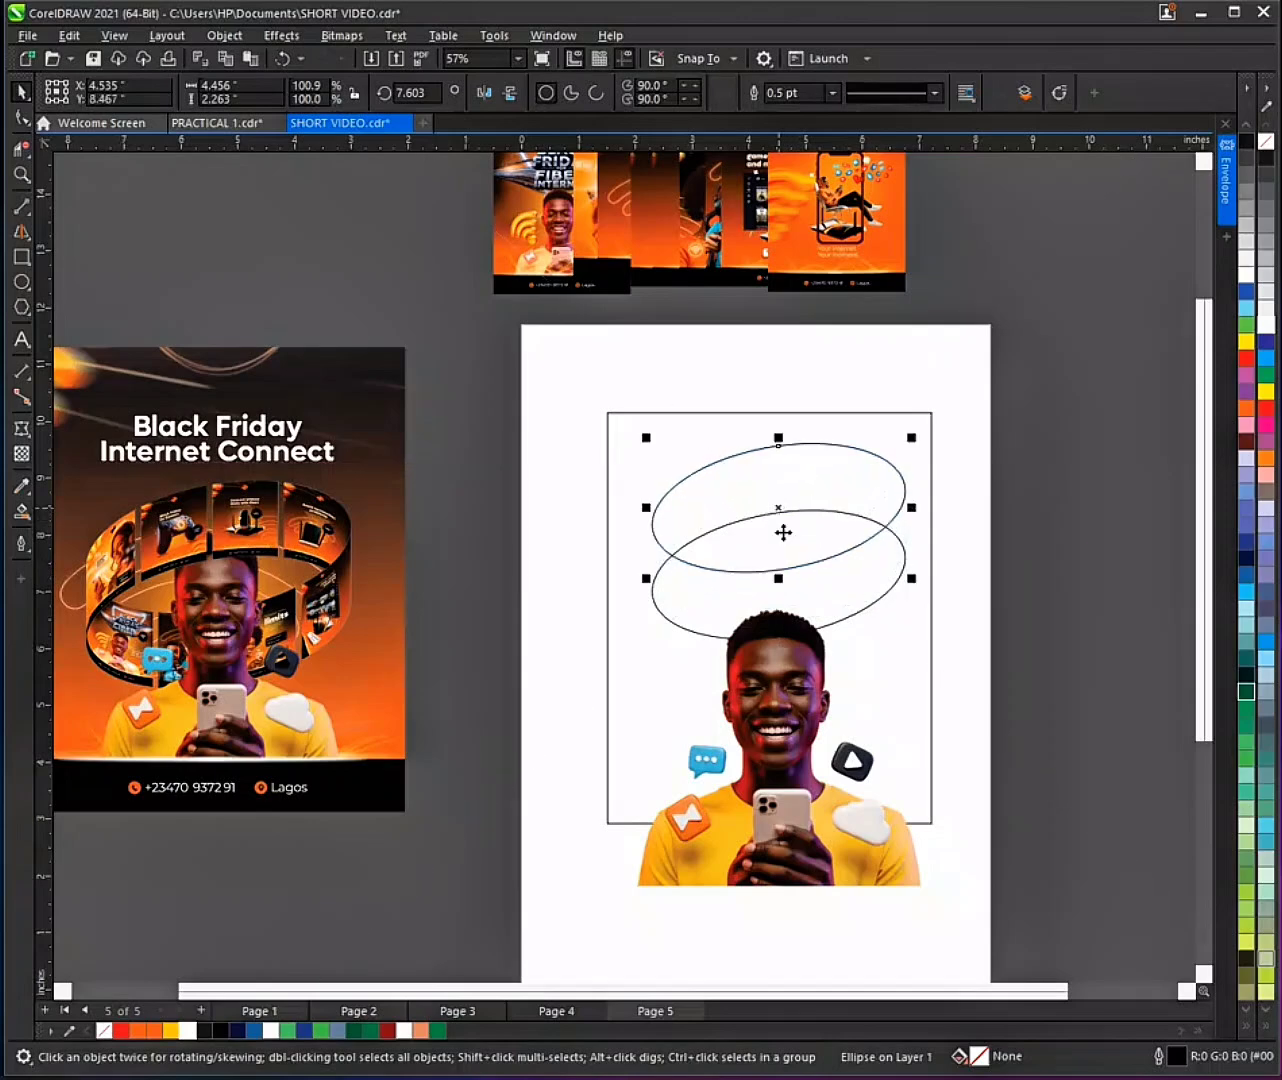
Step: Draw vertical 2-Point Lines joining the two ellipses, about 1.55 inches long at their left edges and 1.3 inches at their right edges
{"action": "left_click", "coordinate": [29, 216]}
{"action": "left_click", "coordinate": [95, 235]}
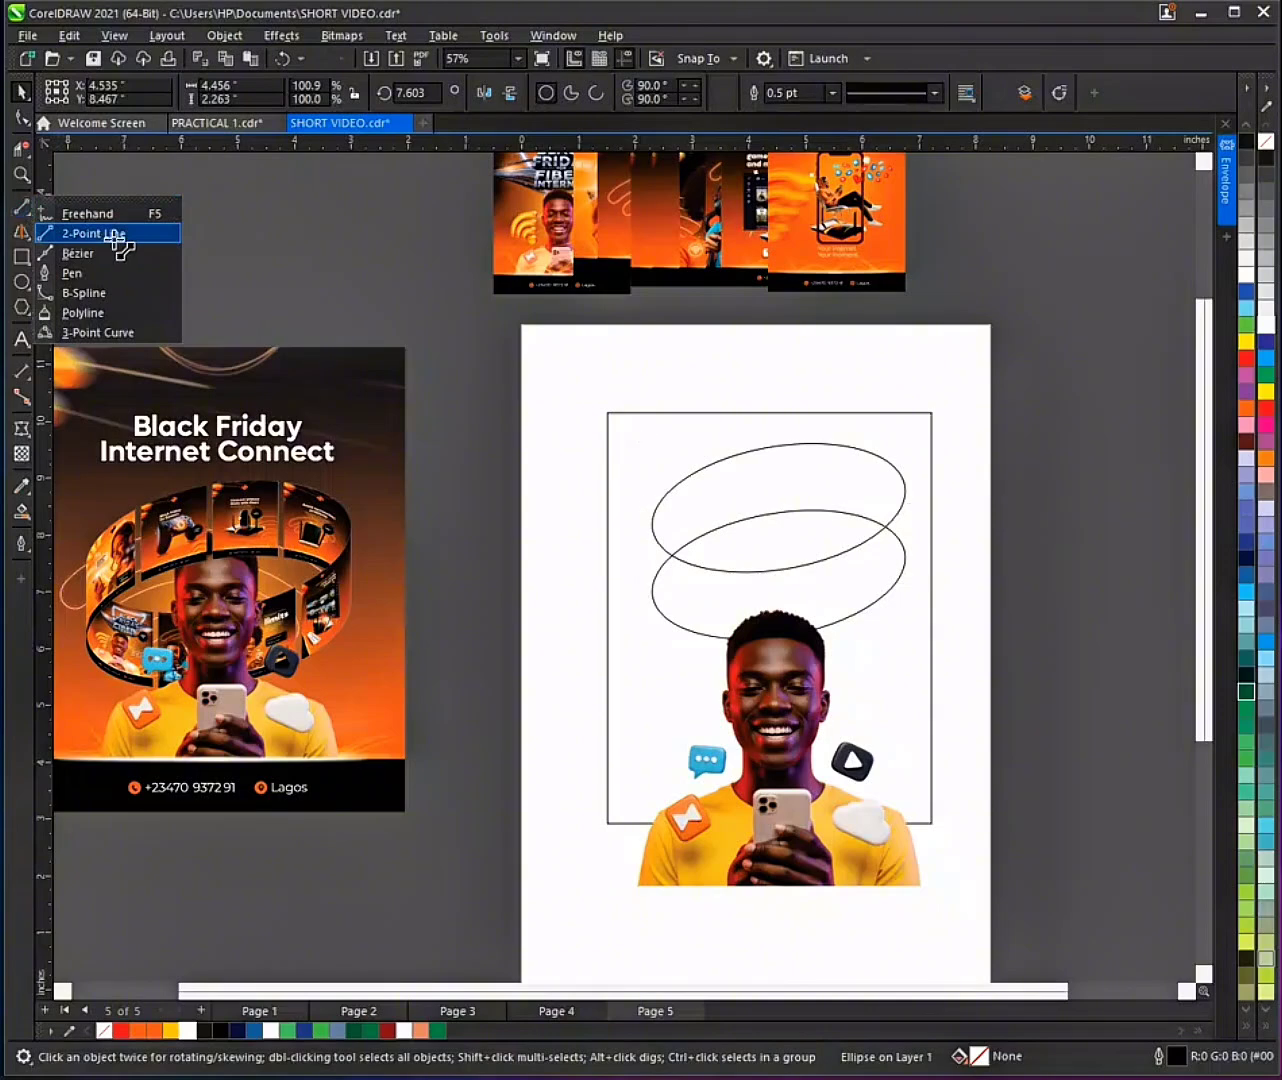
{"action": "left_click_drag", "start_coordinate": [652, 524], "coordinate": [652, 620]}
{"action": "key", "text": "space"}
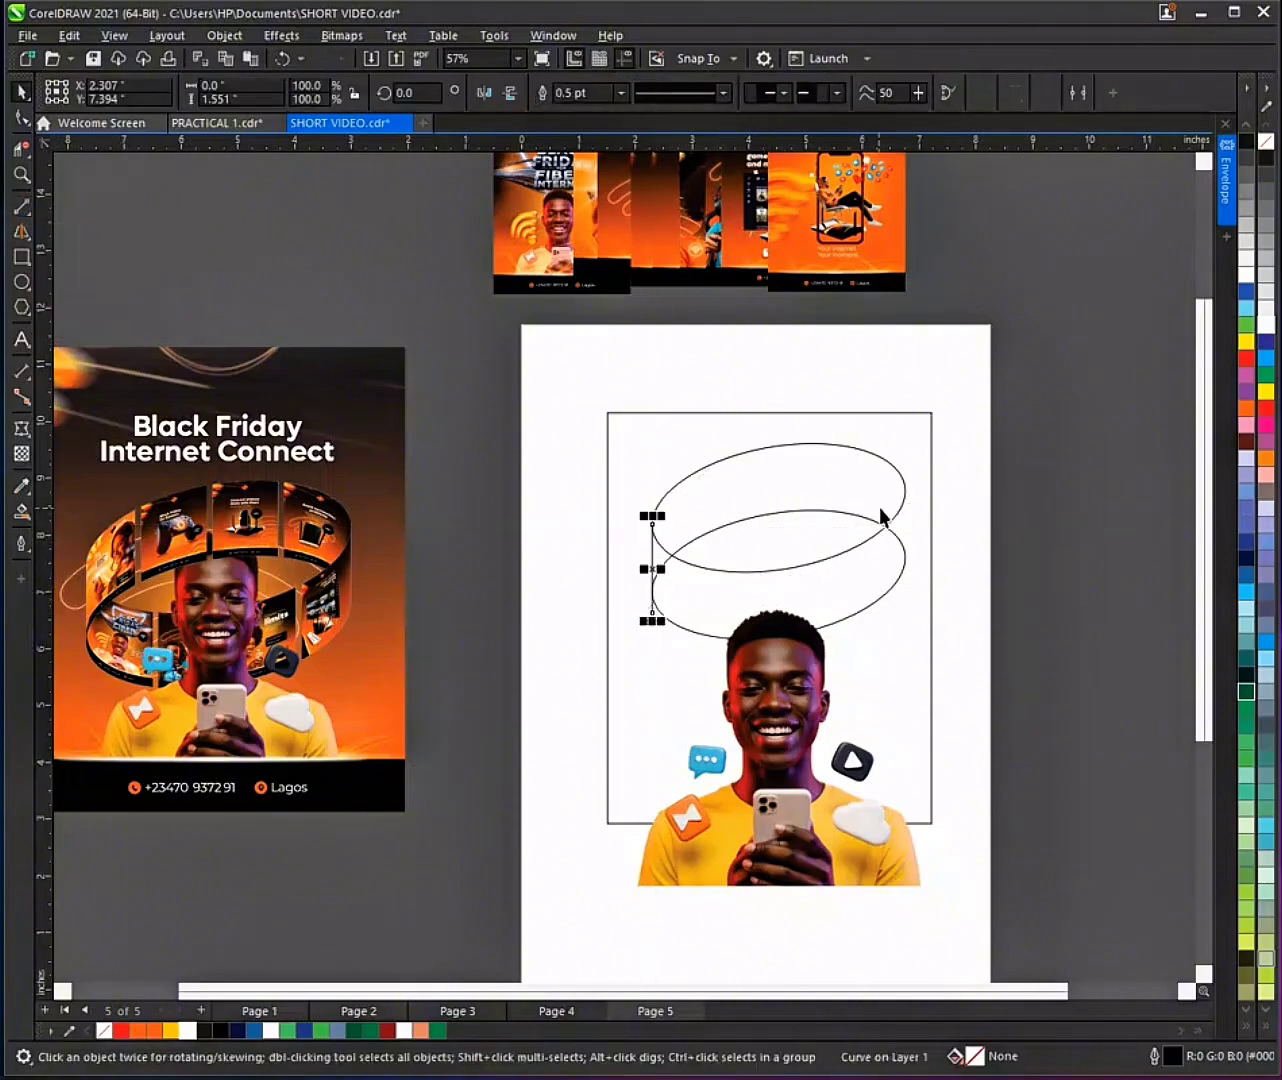
{"action": "key", "text": "space"}
{"action": "left_click_drag", "start_coordinate": [906, 490], "coordinate": [906, 570]}
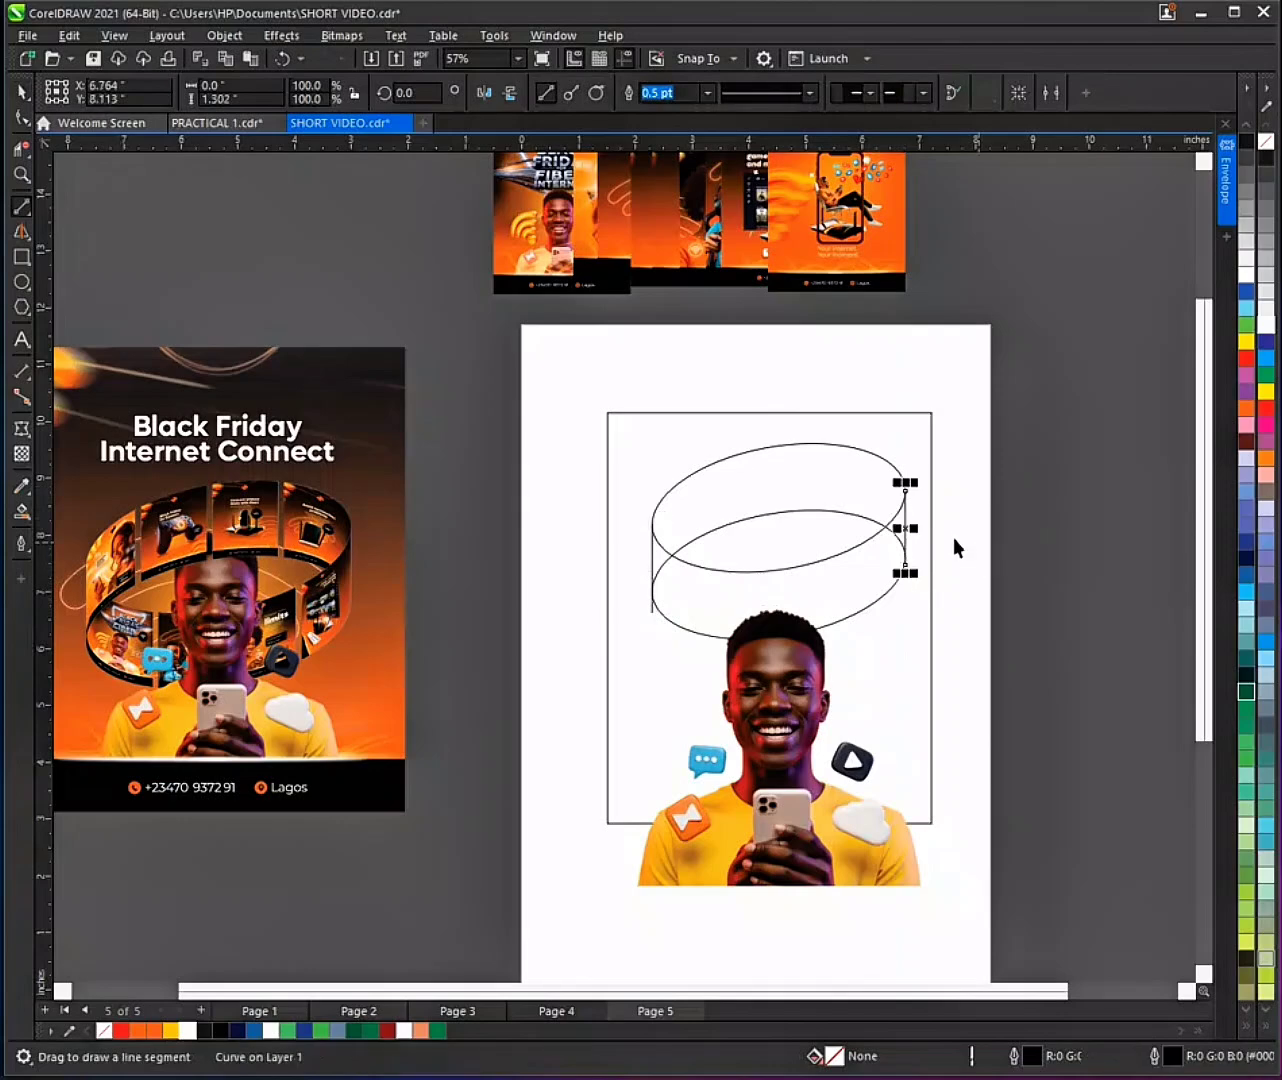
{"action": "key", "text": "space"}
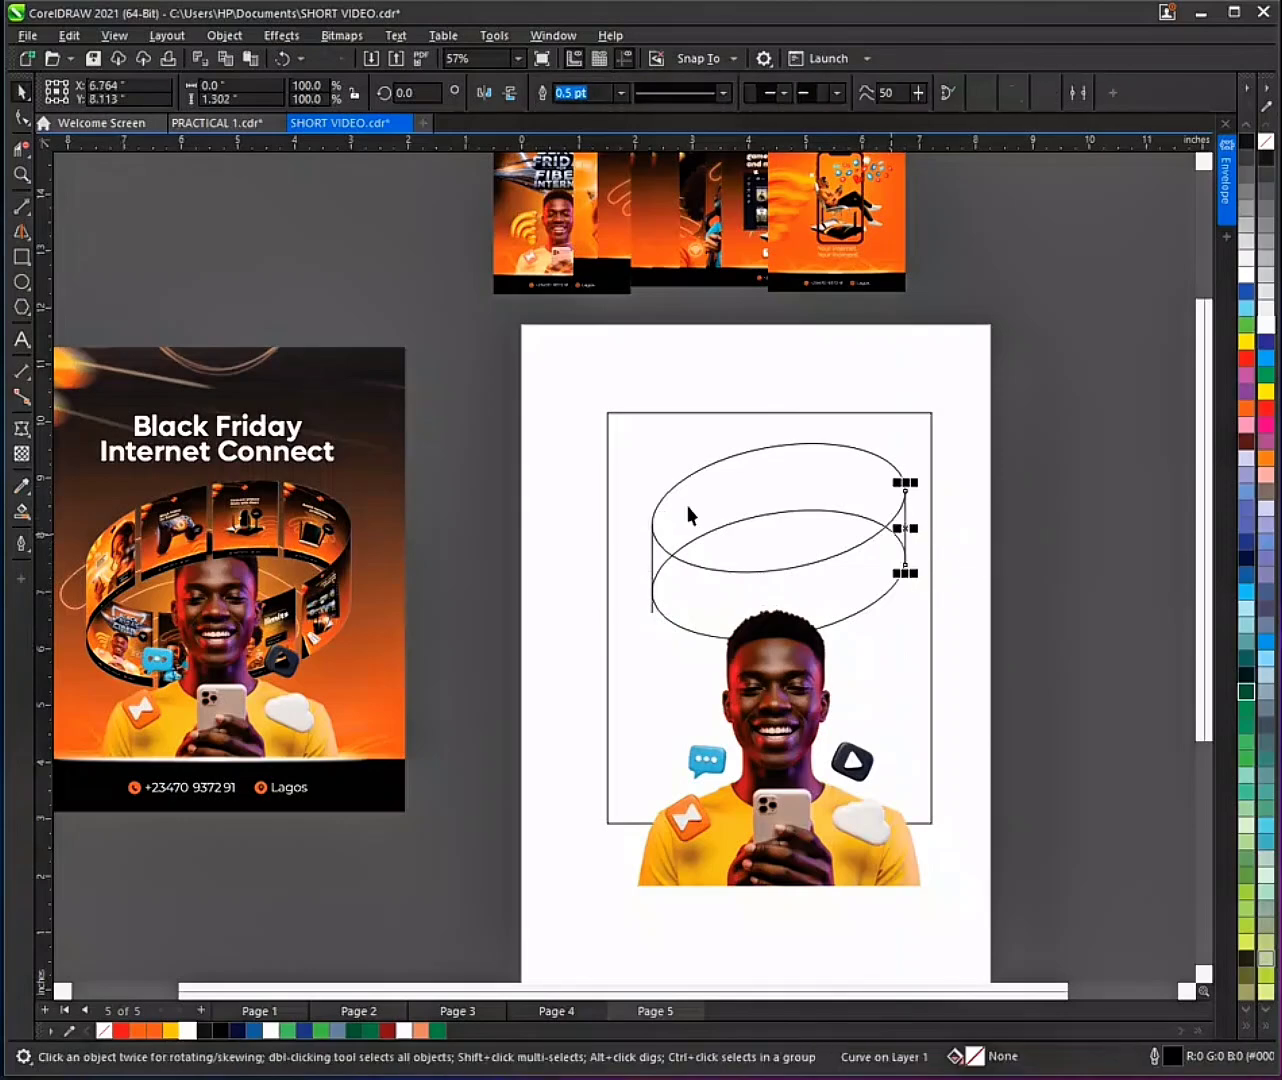
Step: Move the man's image straight down about 2 inches, clear of the two ellipses
{"action": "left_click", "coordinate": [19, 521]}
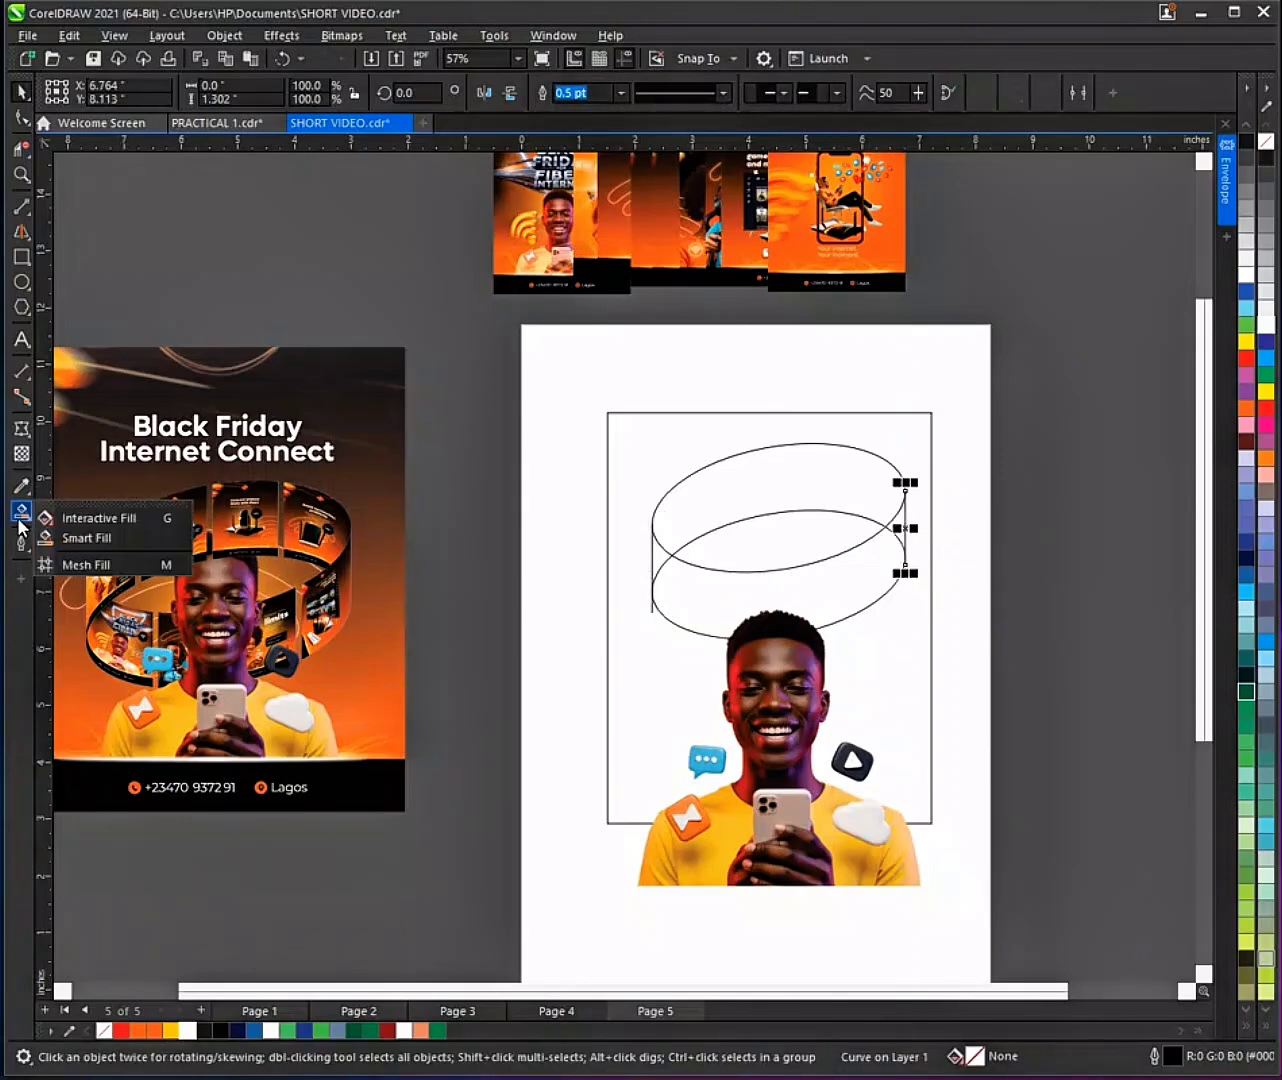
{"action": "left_click", "coordinate": [73, 543]}
{"action": "key", "text": "space"}
{"action": "left_click", "coordinate": [778, 745]}
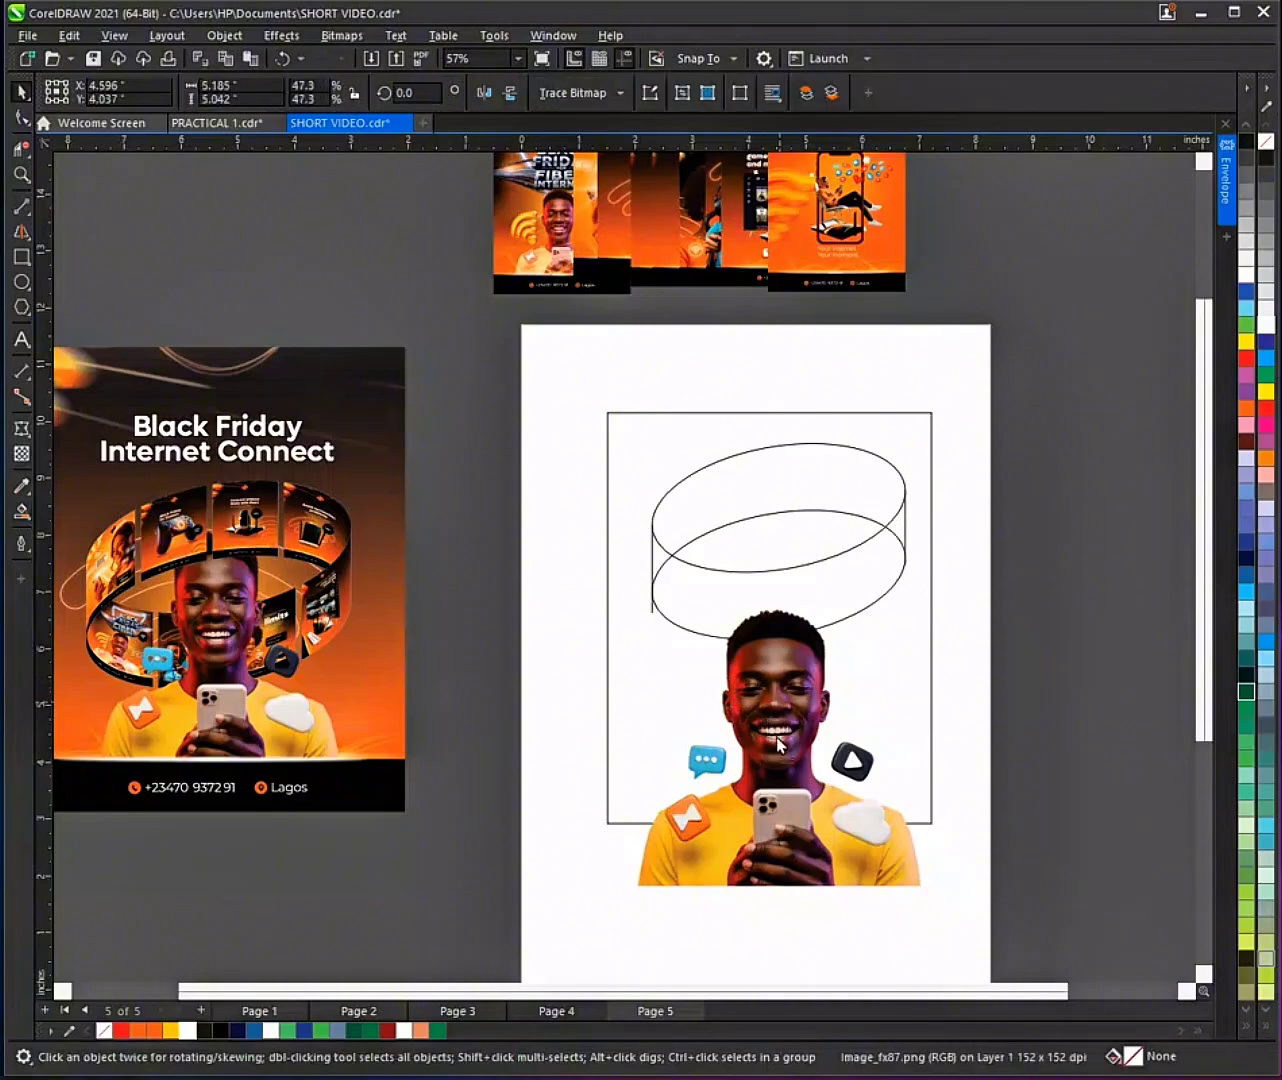
{"action": "left_click_drag", "start_coordinate": [779, 745], "coordinate": [778, 858]}
Step: Smart Fill the upper and lower bands between the ellipses and their narrow side pieces with C40 M20 Y0 K40
{"action": "key", "text": "space"}
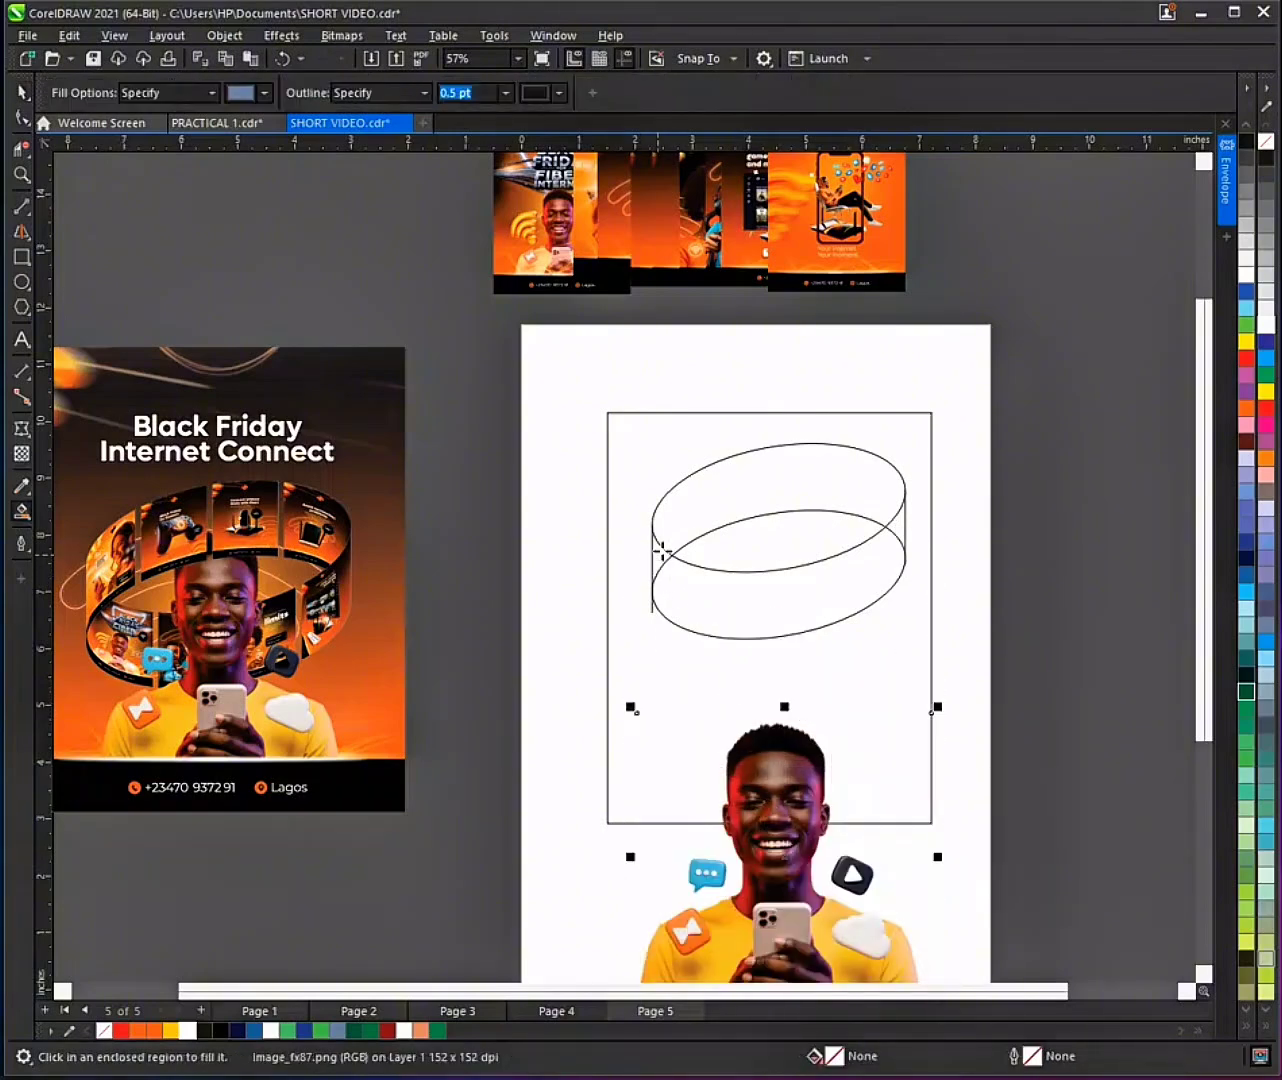
{"action": "left_click", "coordinate": [685, 520]}
{"action": "left_click", "coordinate": [664, 600]}
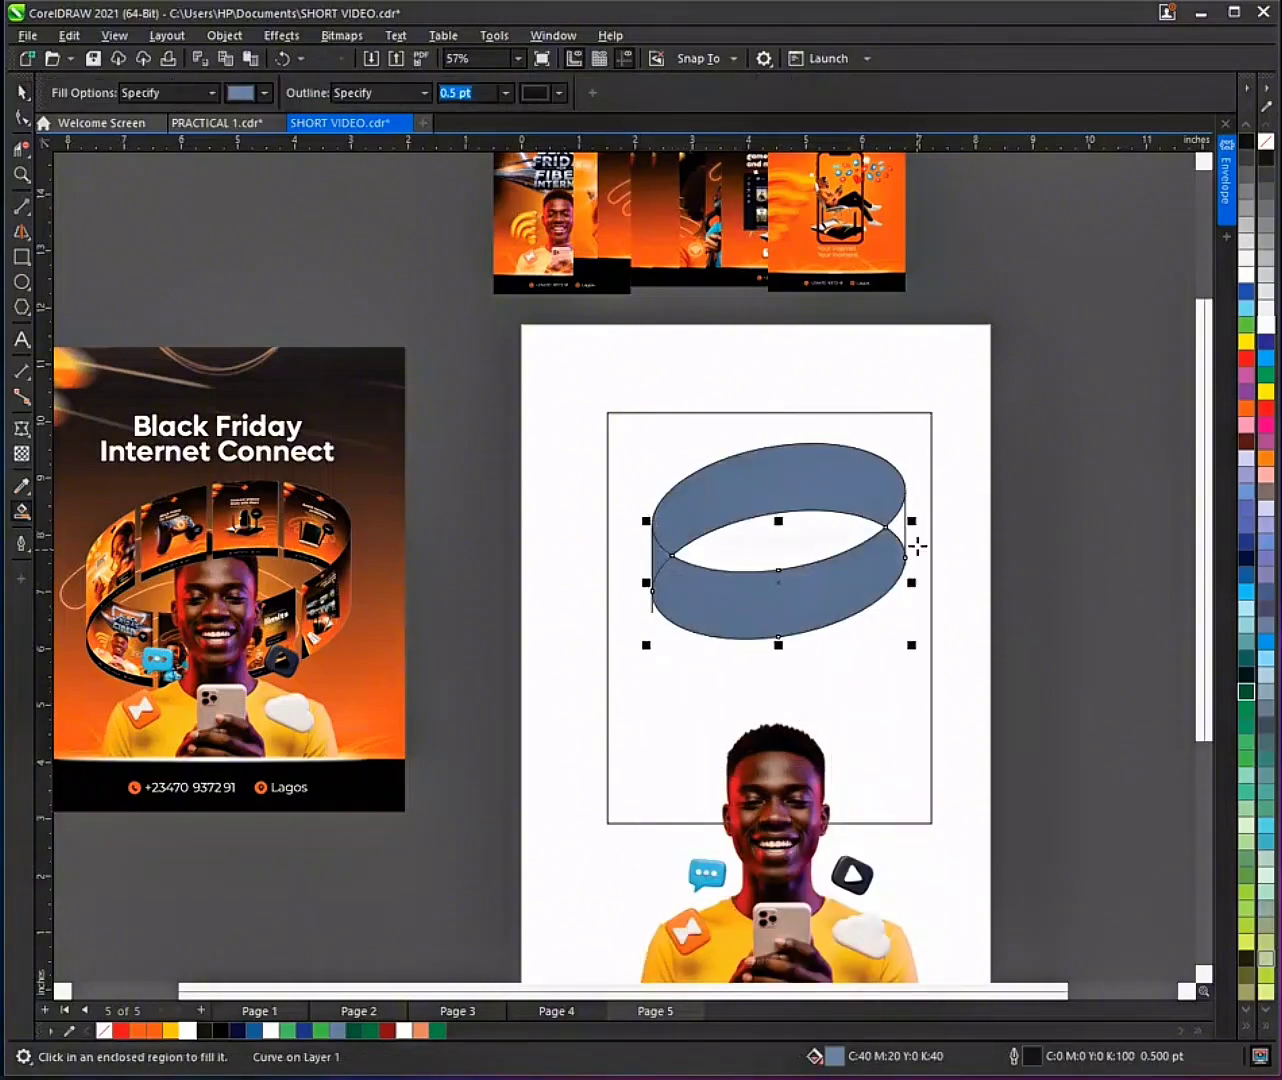
{"action": "left_click", "coordinate": [899, 529]}
Step: Weld the filled upper band to its left side piece, and the lower band to its right side piece
{"action": "key", "text": "space"}
{"action": "left_click", "coordinate": [829, 514]}
{"action": "left_click", "coordinate": [728, 527]}
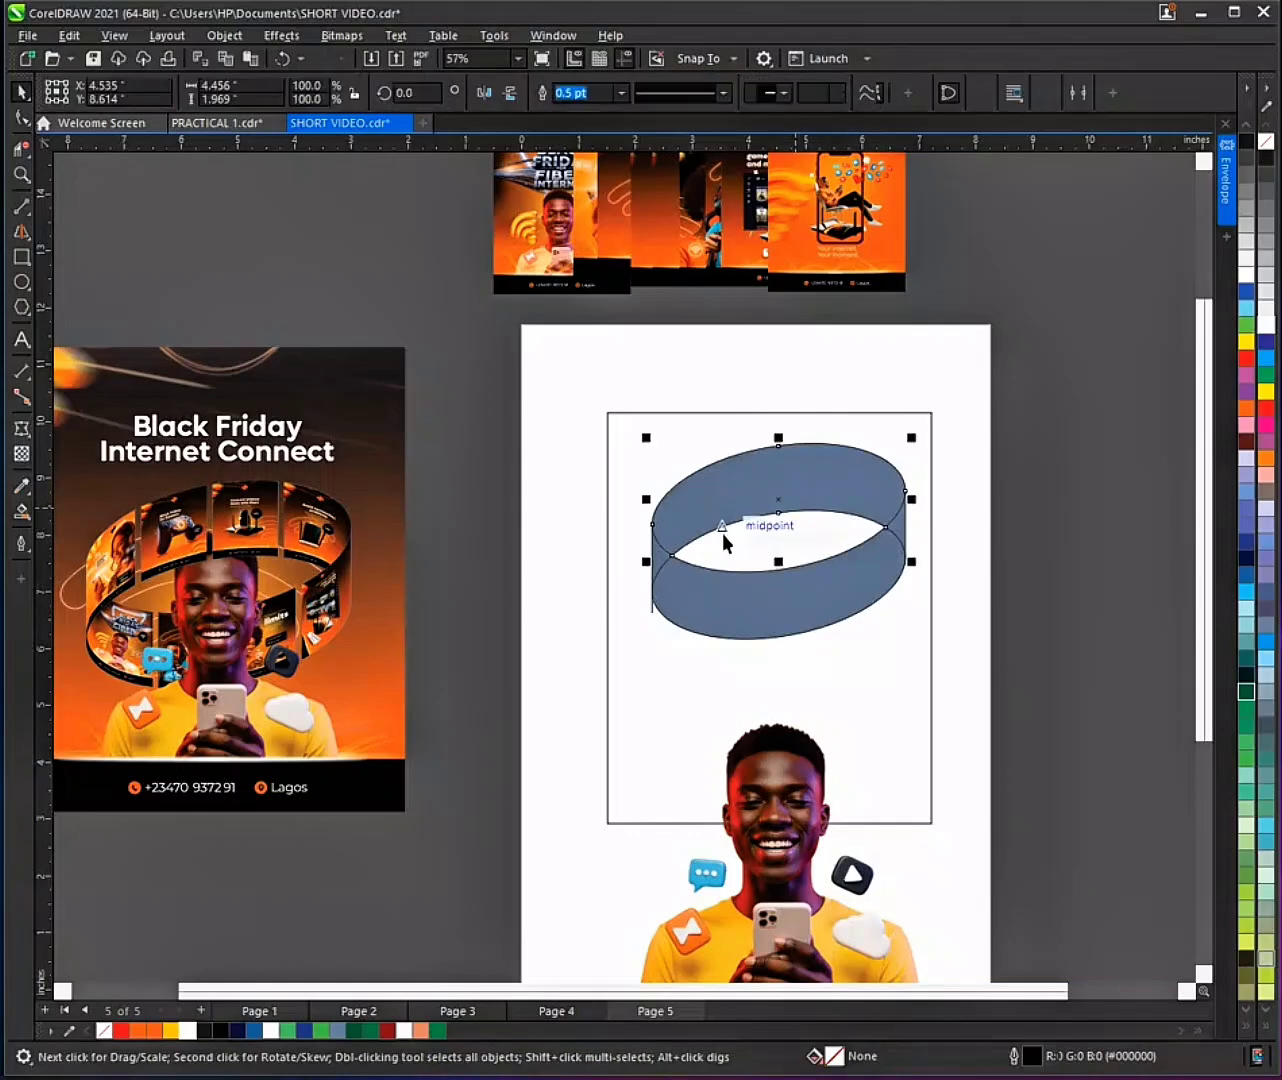
{"action": "left_click", "coordinate": [654, 566], "text": "shift"}
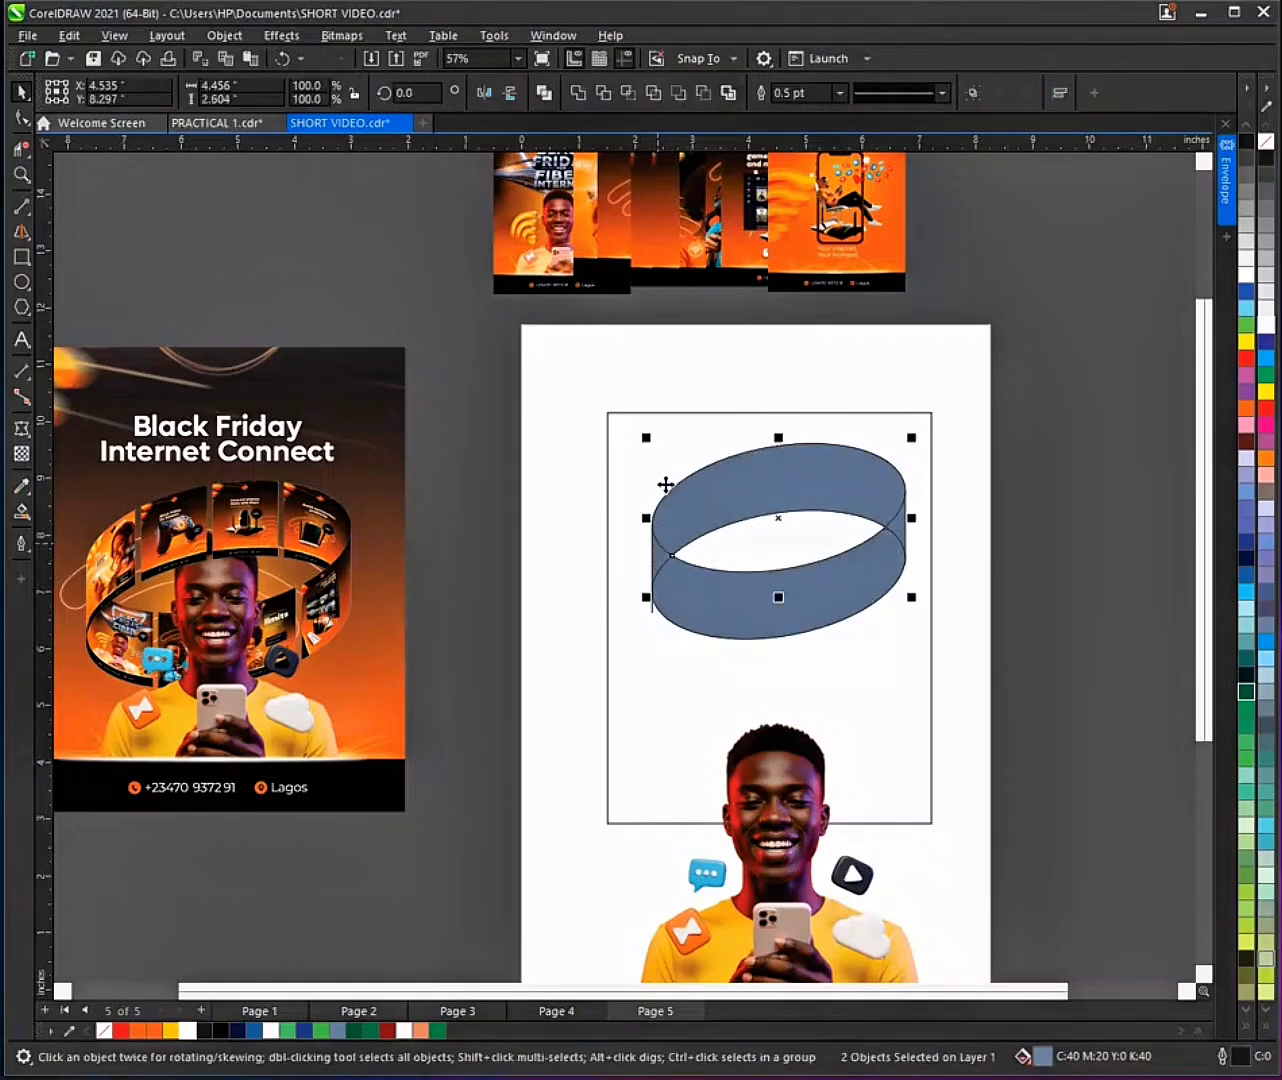
{"action": "left_click", "coordinate": [576, 97]}
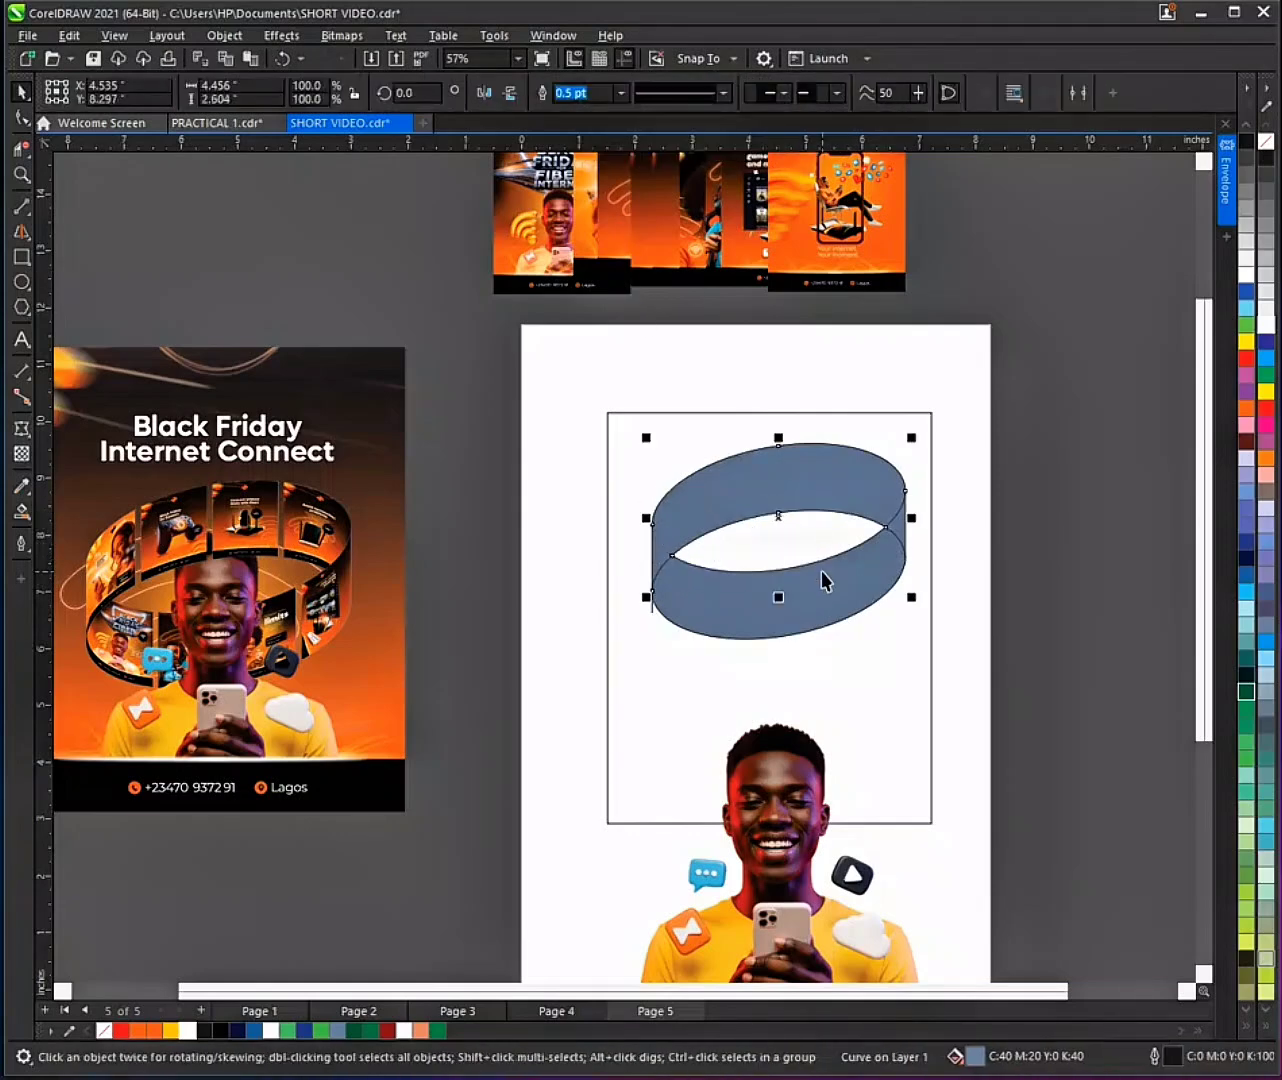
{"action": "left_click", "coordinate": [905, 536], "text": "shift"}
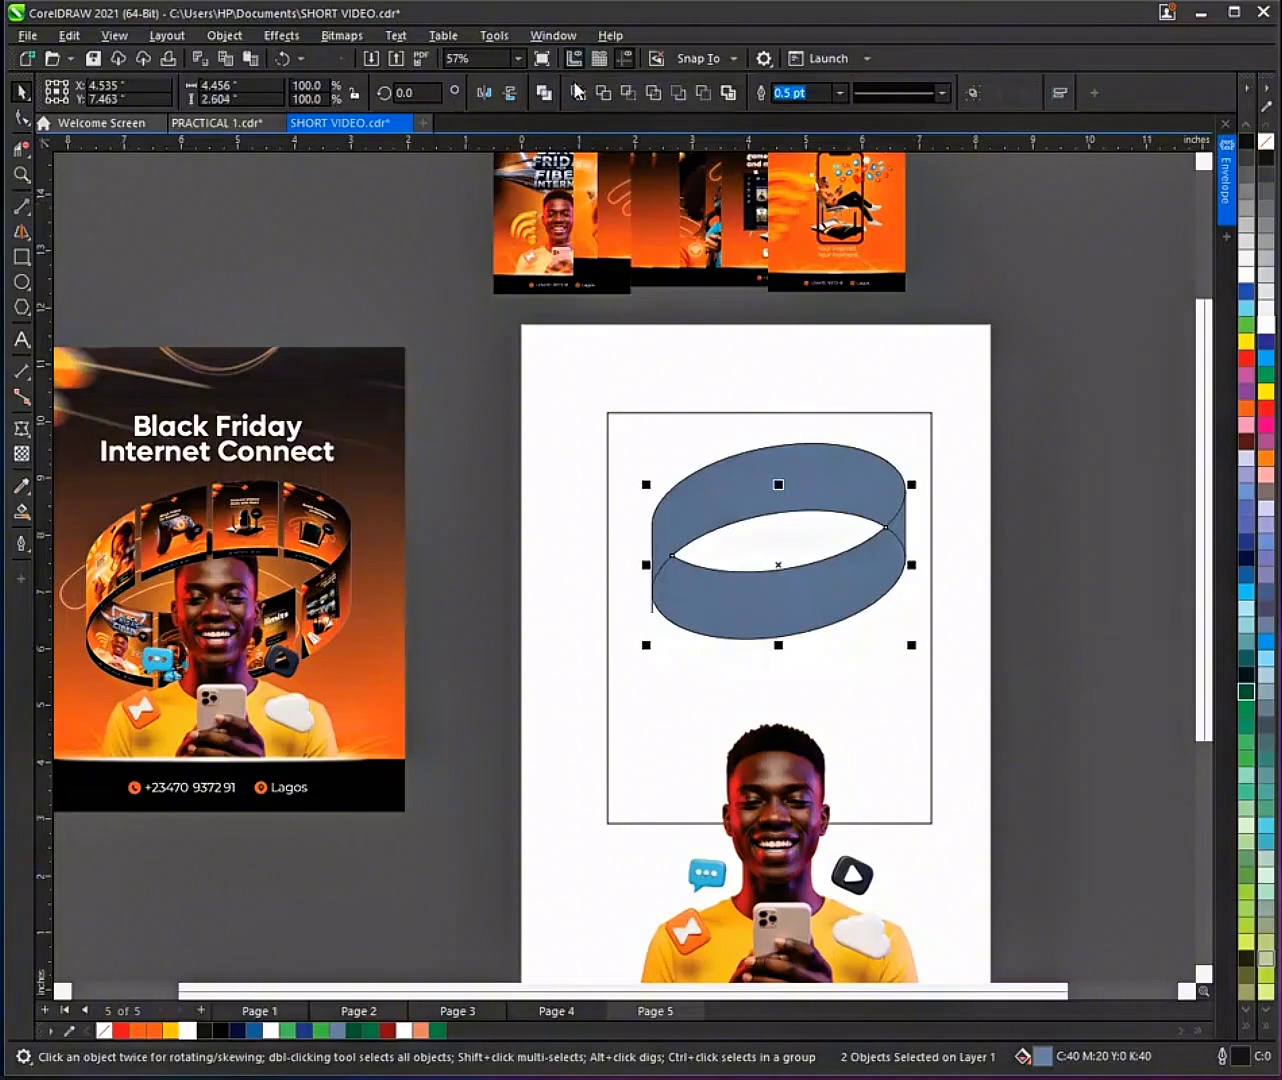
{"action": "left_click", "coordinate": [973, 506]}
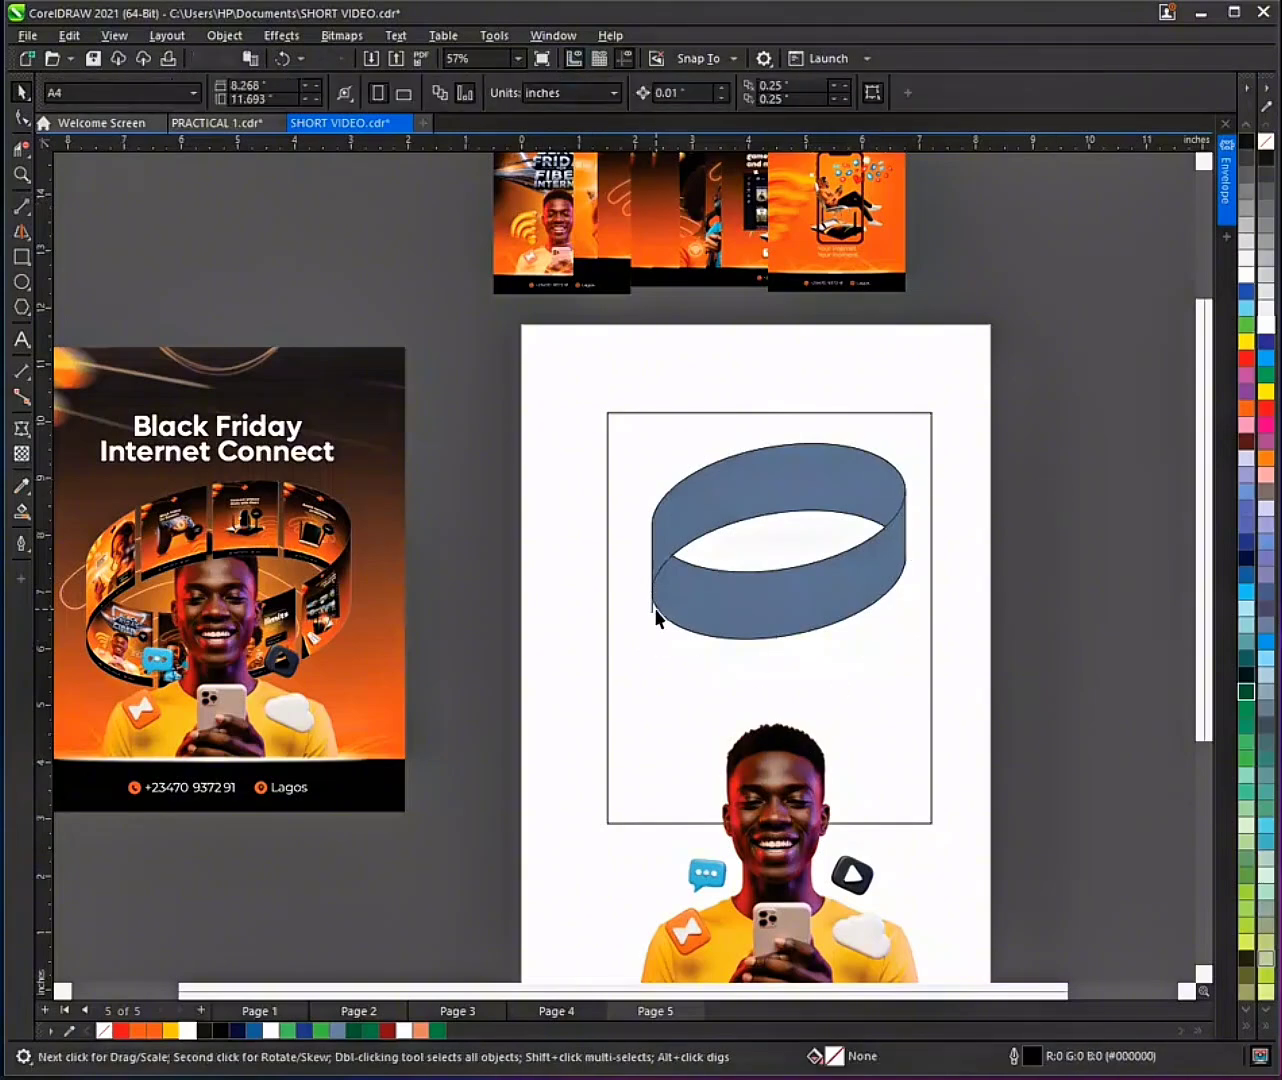
Step: Delete the leftover construction lines at both sides of the ring and the original unfilled ellipses
{"action": "left_click", "coordinate": [650, 609]}
{"action": "key", "text": "Delete"}
{"action": "left_click_drag", "start_coordinate": [1039, 426], "coordinate": [848, 607]}
{"action": "key", "text": "Delete"}
{"action": "left_click", "coordinate": [797, 600]}
{"action": "left_click", "coordinate": [786, 605]}
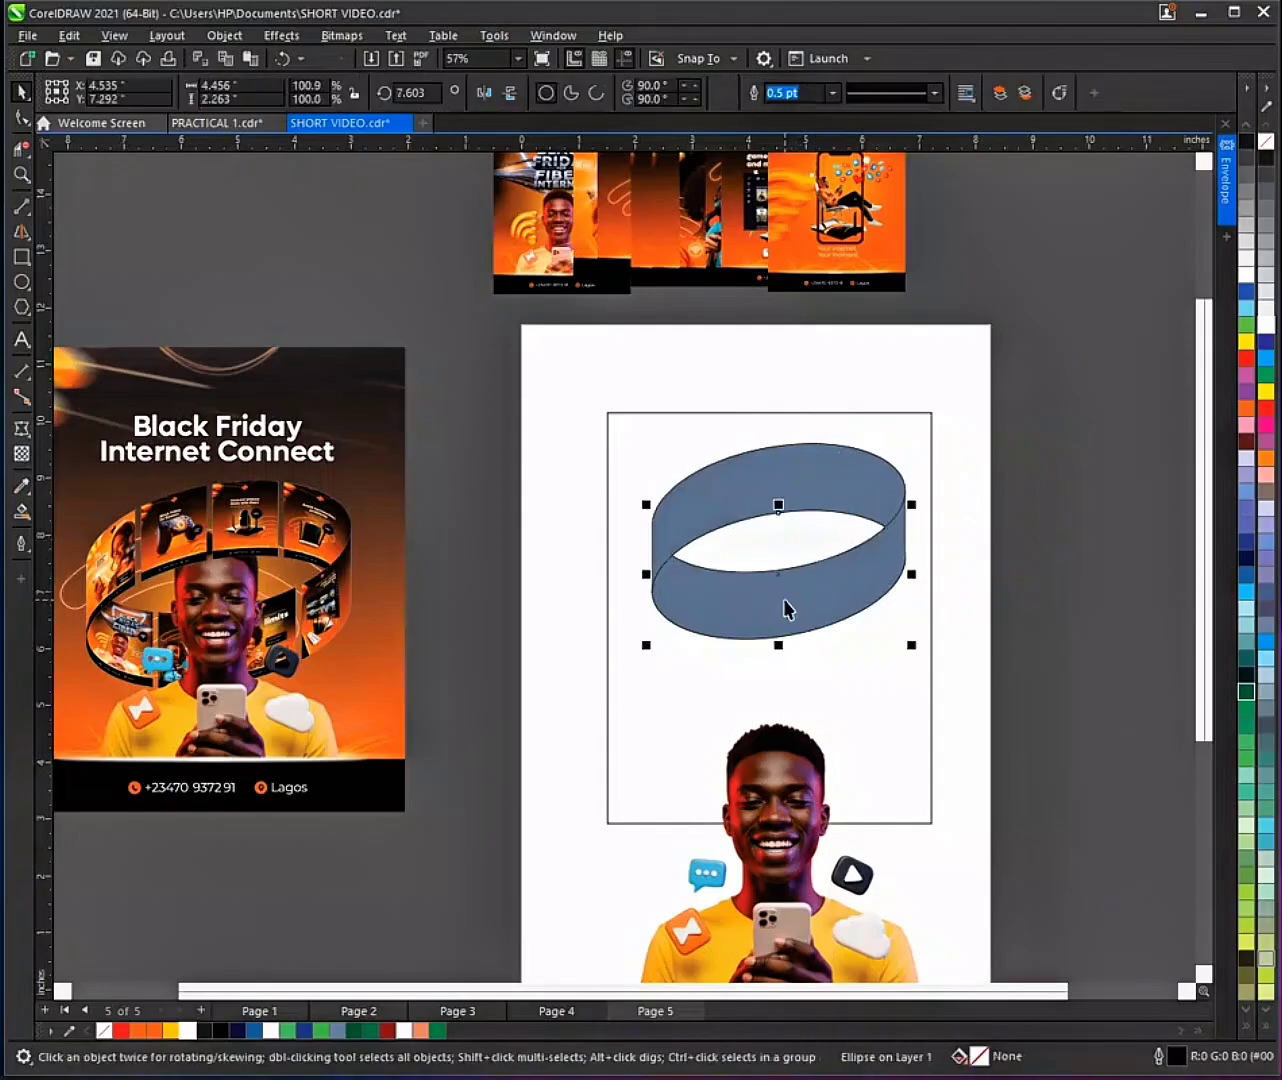
{"action": "key", "text": "Delete"}
{"action": "left_click", "coordinate": [785, 606]}
Step: Move the man's image up onto the rectangle's lower edge and send the lower band behind him
{"action": "left_click_drag", "start_coordinate": [779, 812], "coordinate": [795, 657]}
{"action": "left_click", "coordinate": [833, 602]}
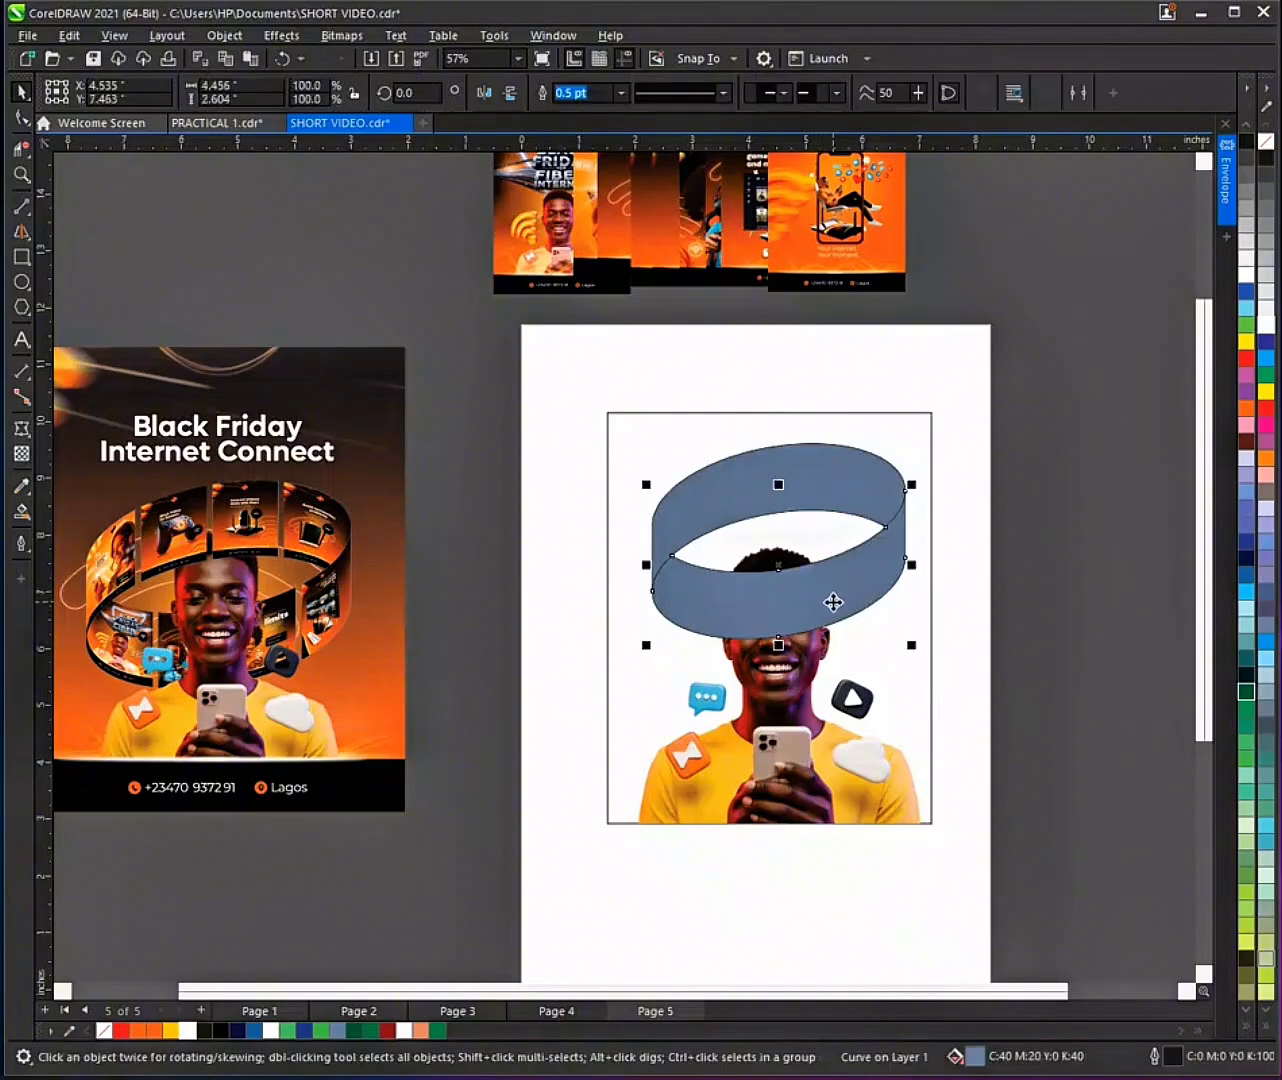
{"action": "key", "text": "ctrl+Page_Down"}
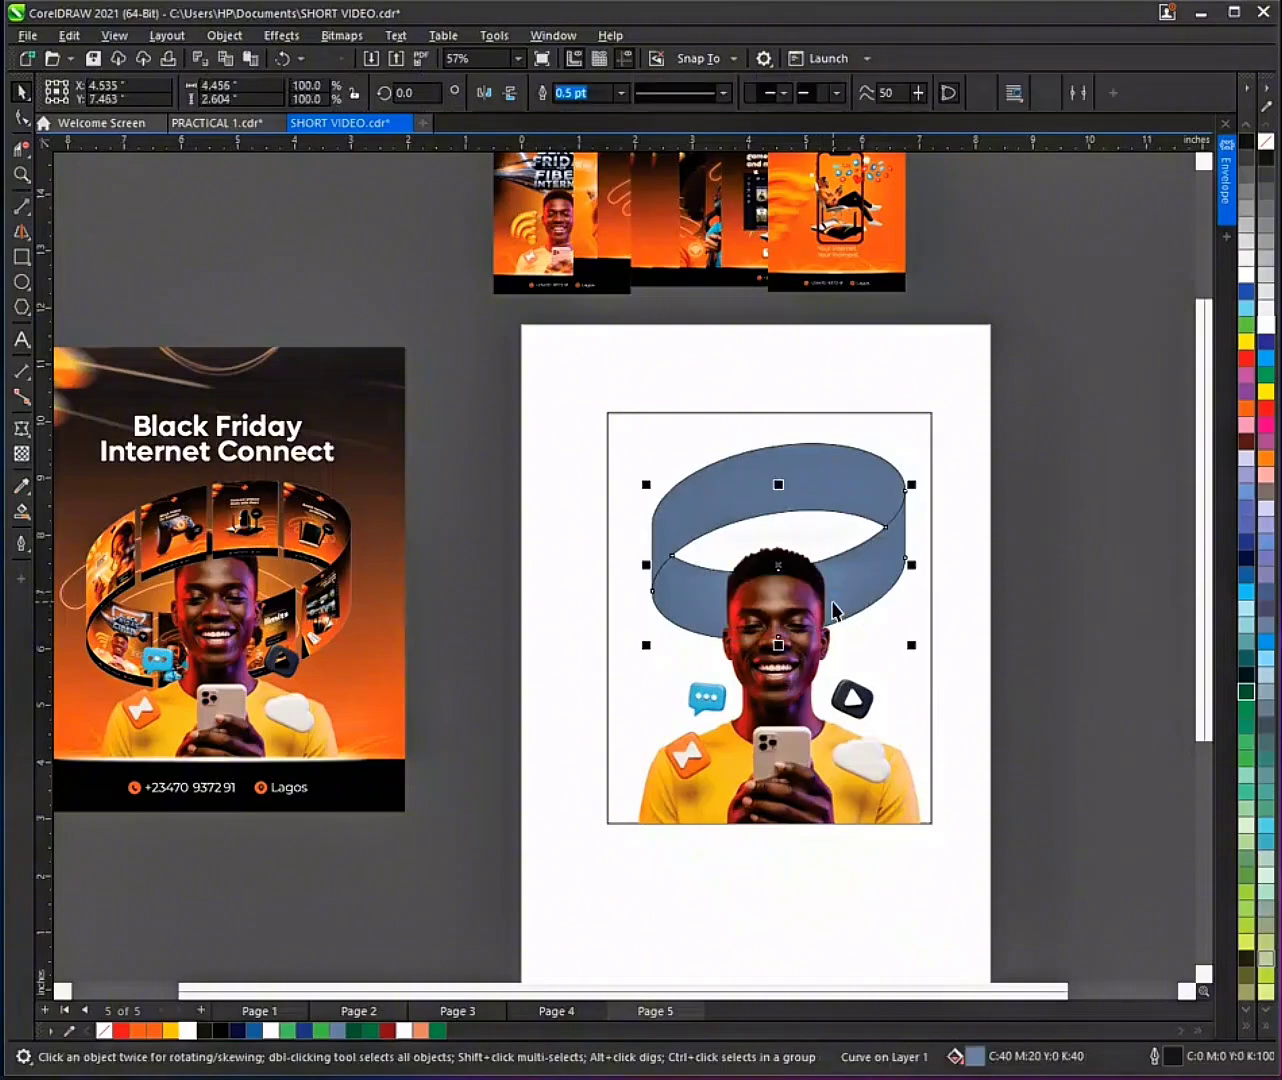
Step: Move both ring bands down about 0.9 inch and place the man's image well below the ring
{"action": "left_click", "coordinate": [838, 473], "text": "shift"}
{"action": "mouse_move", "coordinate": [838, 473]}
{"action": "left_mouse_down"}
{"action": "mouse_move", "coordinate": [839, 570]}
{"action": "mouse_move", "coordinate": [825, 561]}
{"action": "mouse_move", "coordinate": [794, 781]}
{"action": "left_mouse_up"}
{"action": "key", "text": "ctrl+z"}
{"action": "left_click", "coordinate": [815, 547]}
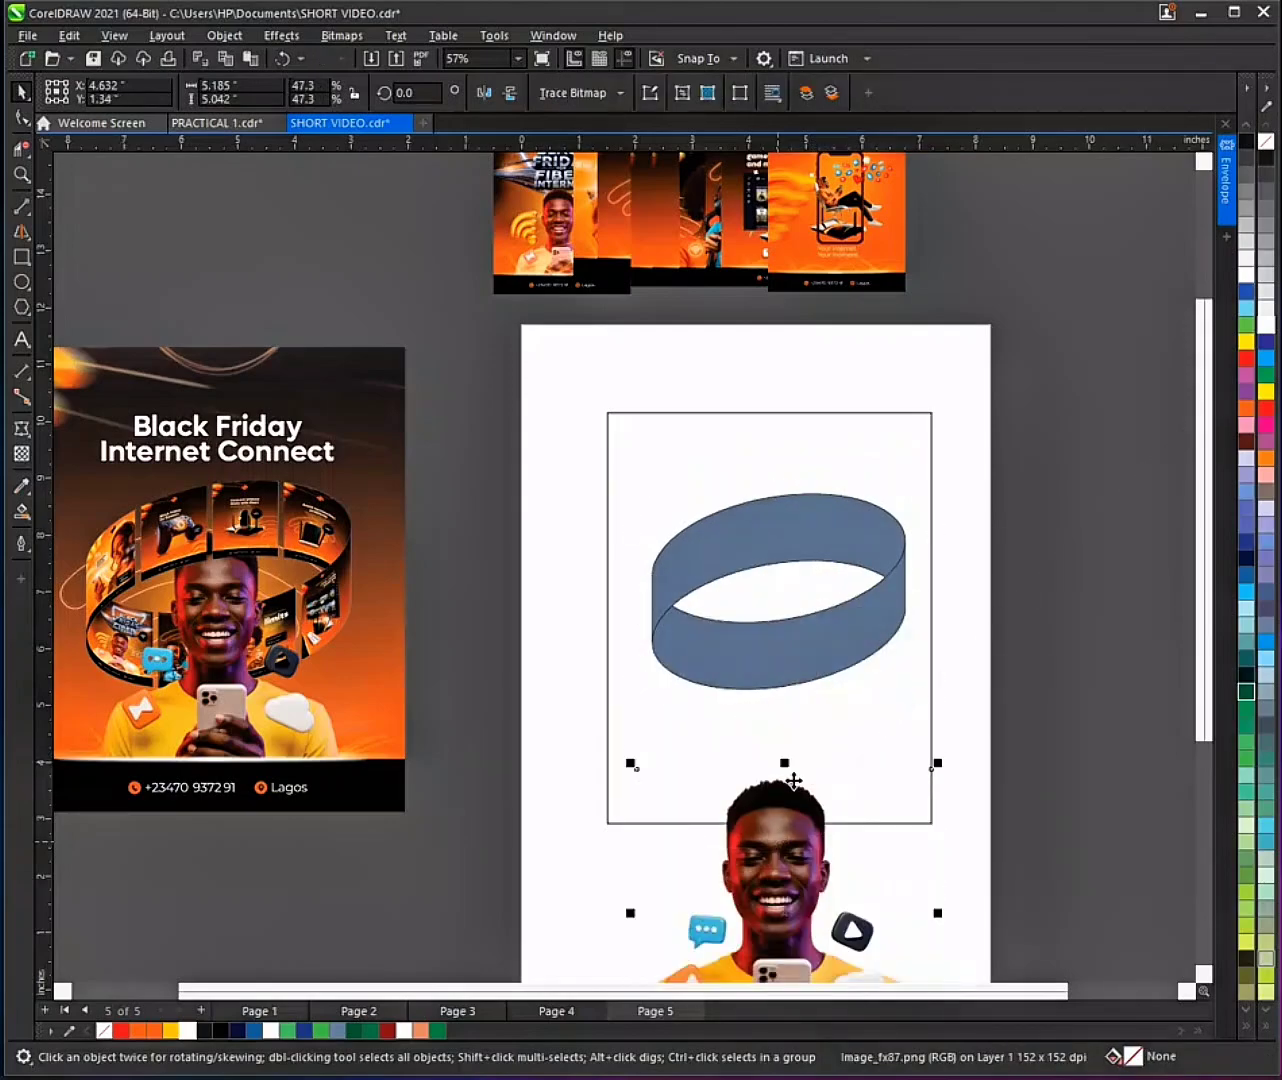
Step: Draw a narrow upright rectangle about 0.08 by 2.43 inches across the left end of the upper band
{"action": "scroll", "coordinate": [793, 781], "scroll_direction": "down", "scroll_amount": 2}
{"action": "left_click", "coordinate": [875, 450]}
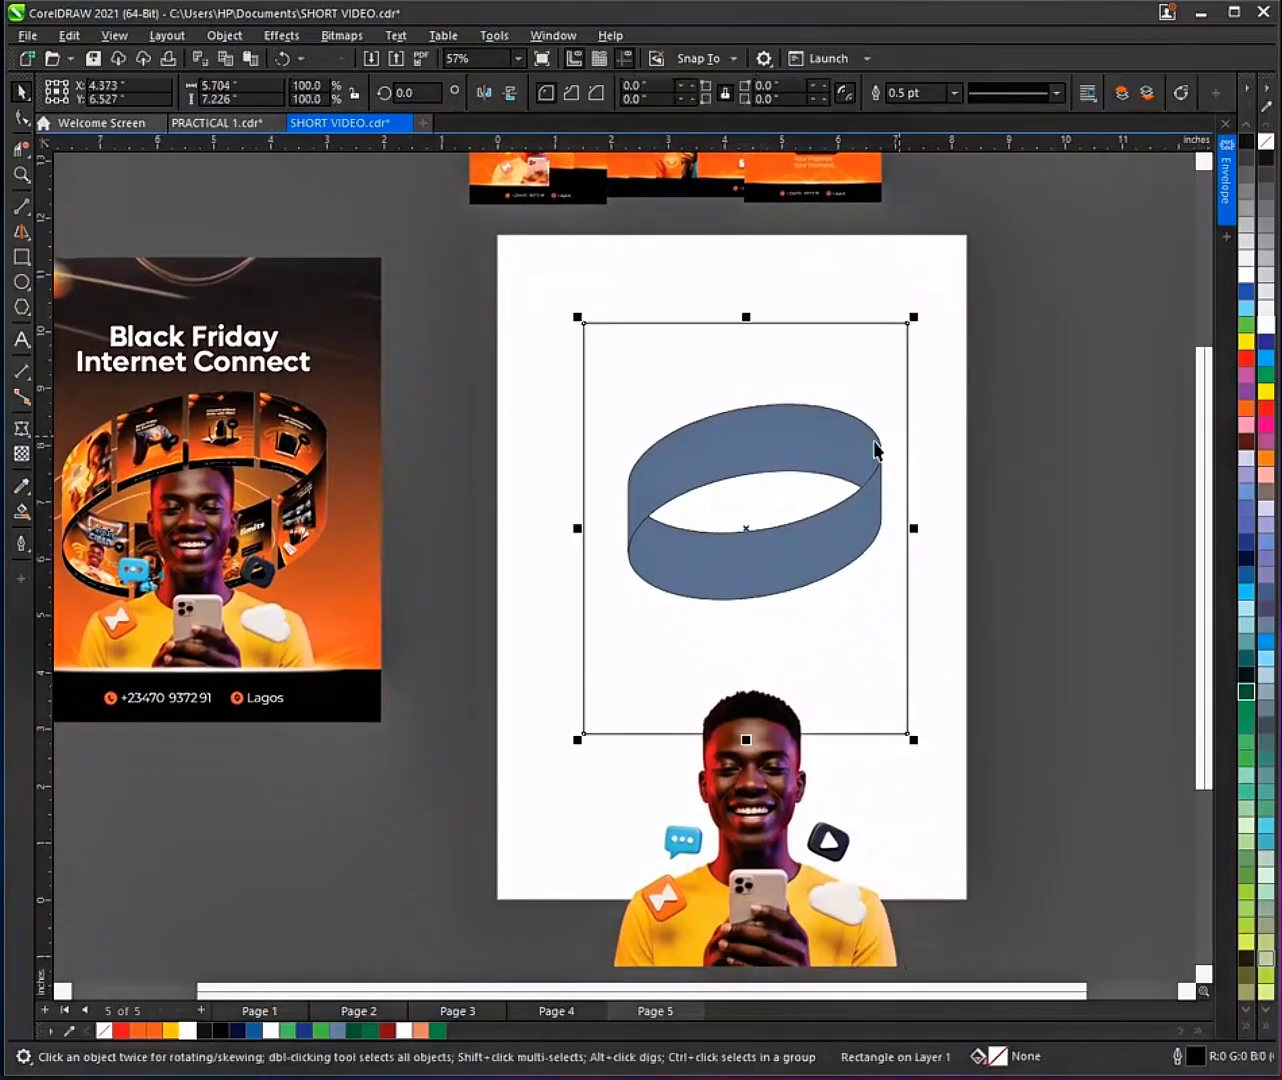
{"action": "scroll", "coordinate": [875, 450], "scroll_direction": "up", "scroll_amount": 2}
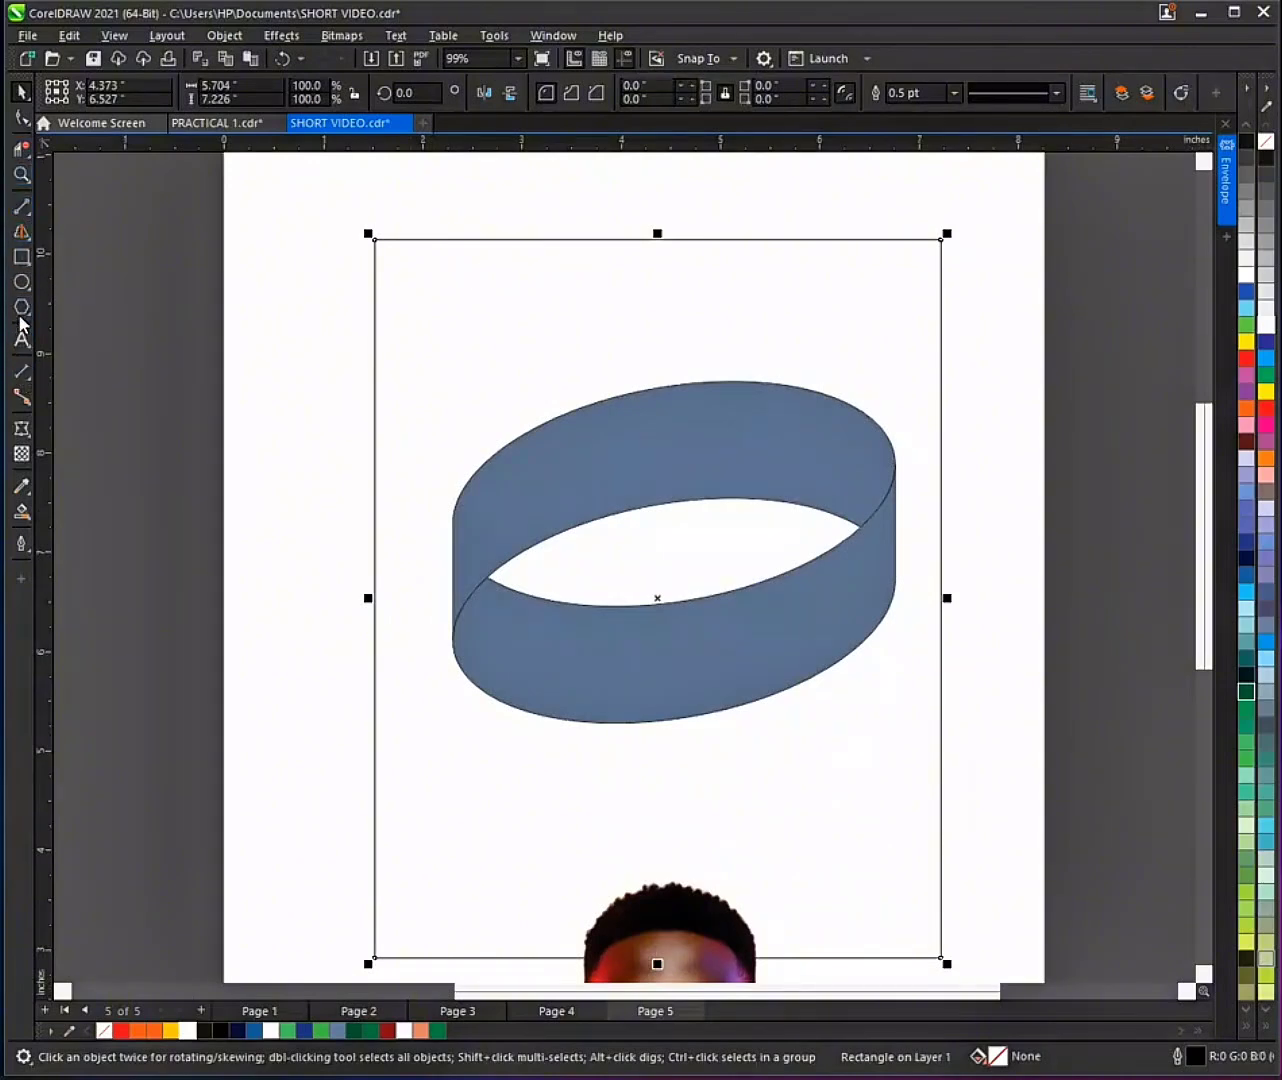
{"action": "mouse_move", "coordinate": [484, 382]}
{"action": "left_mouse_down"}
{"action": "mouse_move", "coordinate": [518, 601]}
{"action": "mouse_move", "coordinate": [493, 625]}
{"action": "left_mouse_up"}
{"action": "key", "text": "space"}
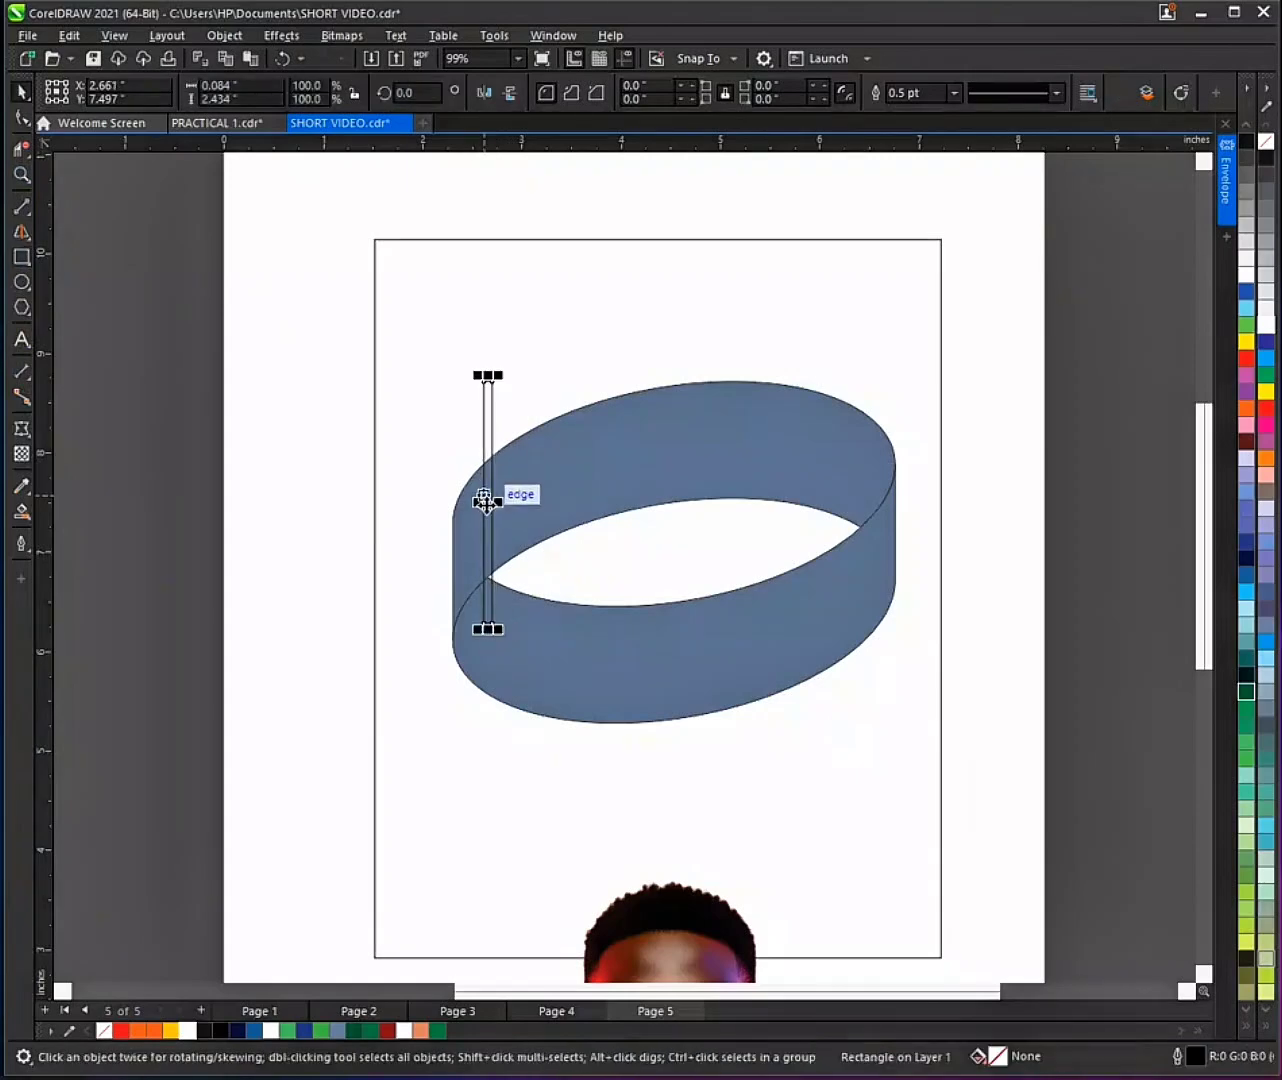
Step: Narrow the upright strip to about 0.04 inch and duplicate it into four strips about 0.93 inch apart across the upper band
{"action": "mouse_move", "coordinate": [489, 505]}
{"action": "left_mouse_down"}
{"action": "mouse_move", "coordinate": [547, 458]}
{"action": "mouse_move", "coordinate": [536, 458]}
{"action": "mouse_move", "coordinate": [571, 487]}
{"action": "mouse_move", "coordinate": [616, 484]}
{"action": "mouse_move", "coordinate": [600, 488]}
{"action": "left_mouse_up"}
{"action": "scroll", "coordinate": [540, 469], "scroll_direction": "up", "scroll_amount": 2}
{"action": "scroll", "coordinate": [540, 470], "scroll_direction": "up", "scroll_amount": 1}
{"action": "scroll", "coordinate": [547, 460], "scroll_direction": "down", "scroll_amount": 3}
{"action": "key", "text": "ctrl+d"}
{"action": "key", "text": "ctrl+d"}
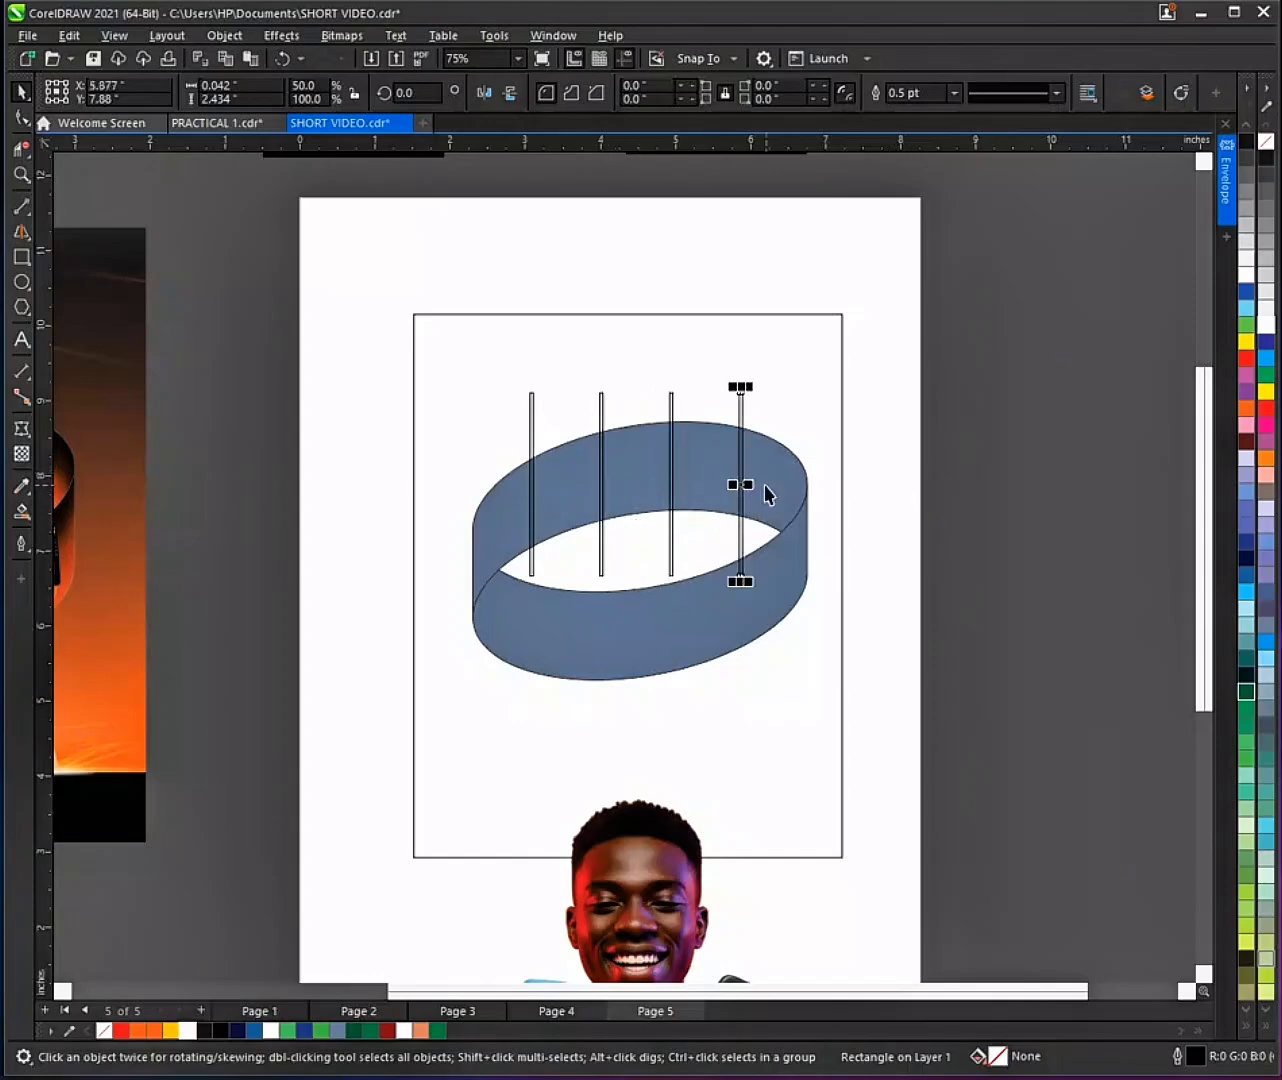
{"action": "left_click_drag", "start_coordinate": [794, 355], "coordinate": [754, 426]}
{"action": "key", "text": "ctrl+z"}
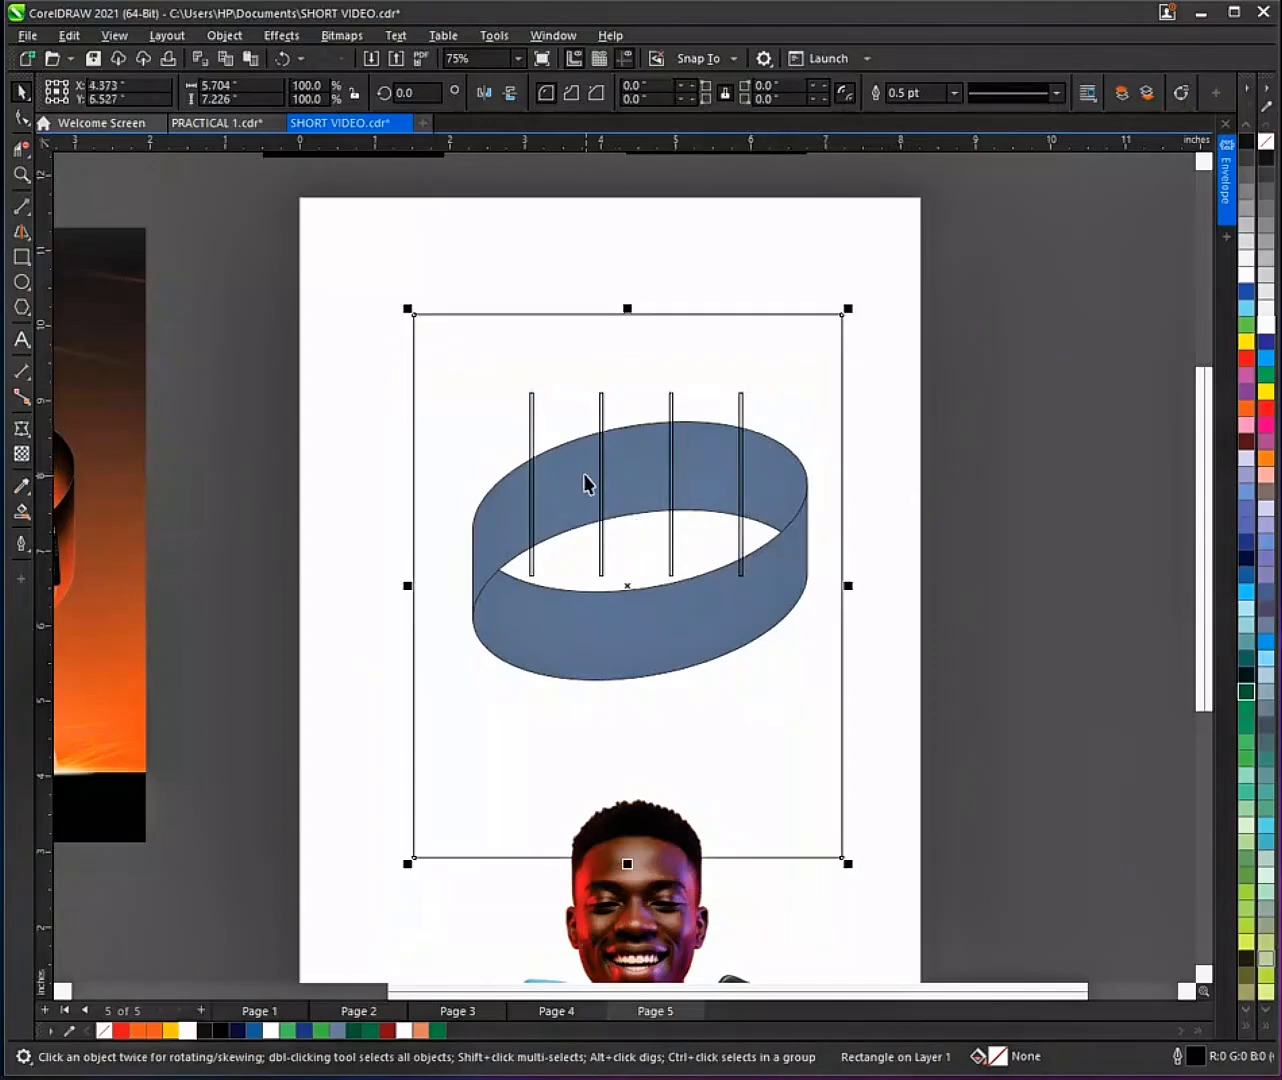
Step: Smart Fill the five upper-band segments separated by the four upright strips
{"action": "scroll", "coordinate": [562, 504], "scroll_direction": "up", "scroll_amount": 1}
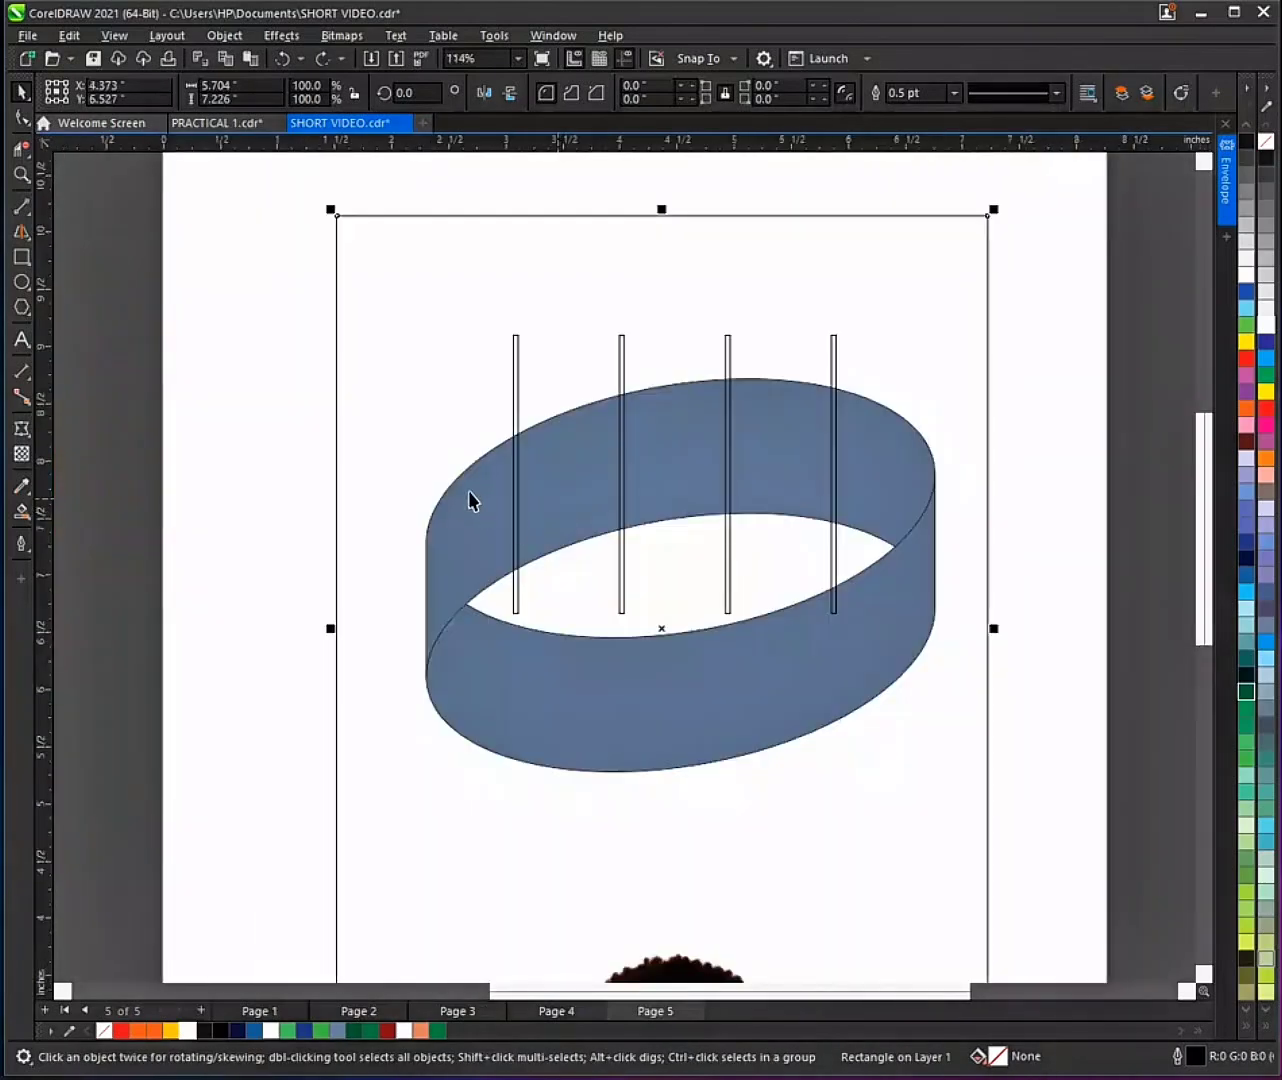
{"action": "left_click", "coordinate": [22, 513]}
{"action": "left_click", "coordinate": [476, 545]}
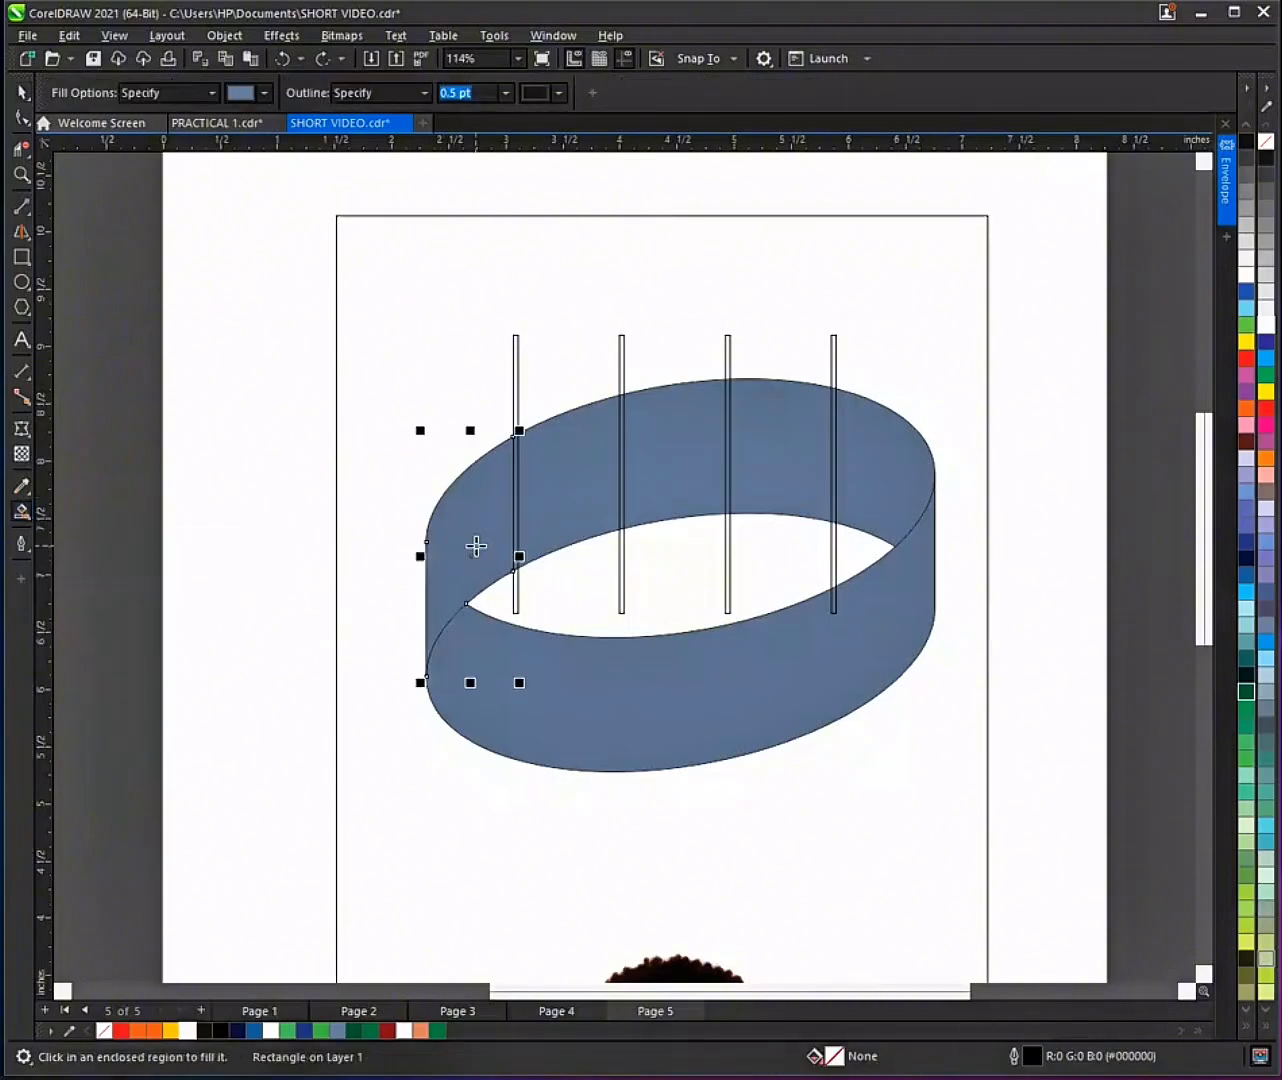
{"action": "left_click", "coordinate": [581, 486]}
{"action": "left_click", "coordinate": [690, 460]}
{"action": "left_click", "coordinate": [782, 456]}
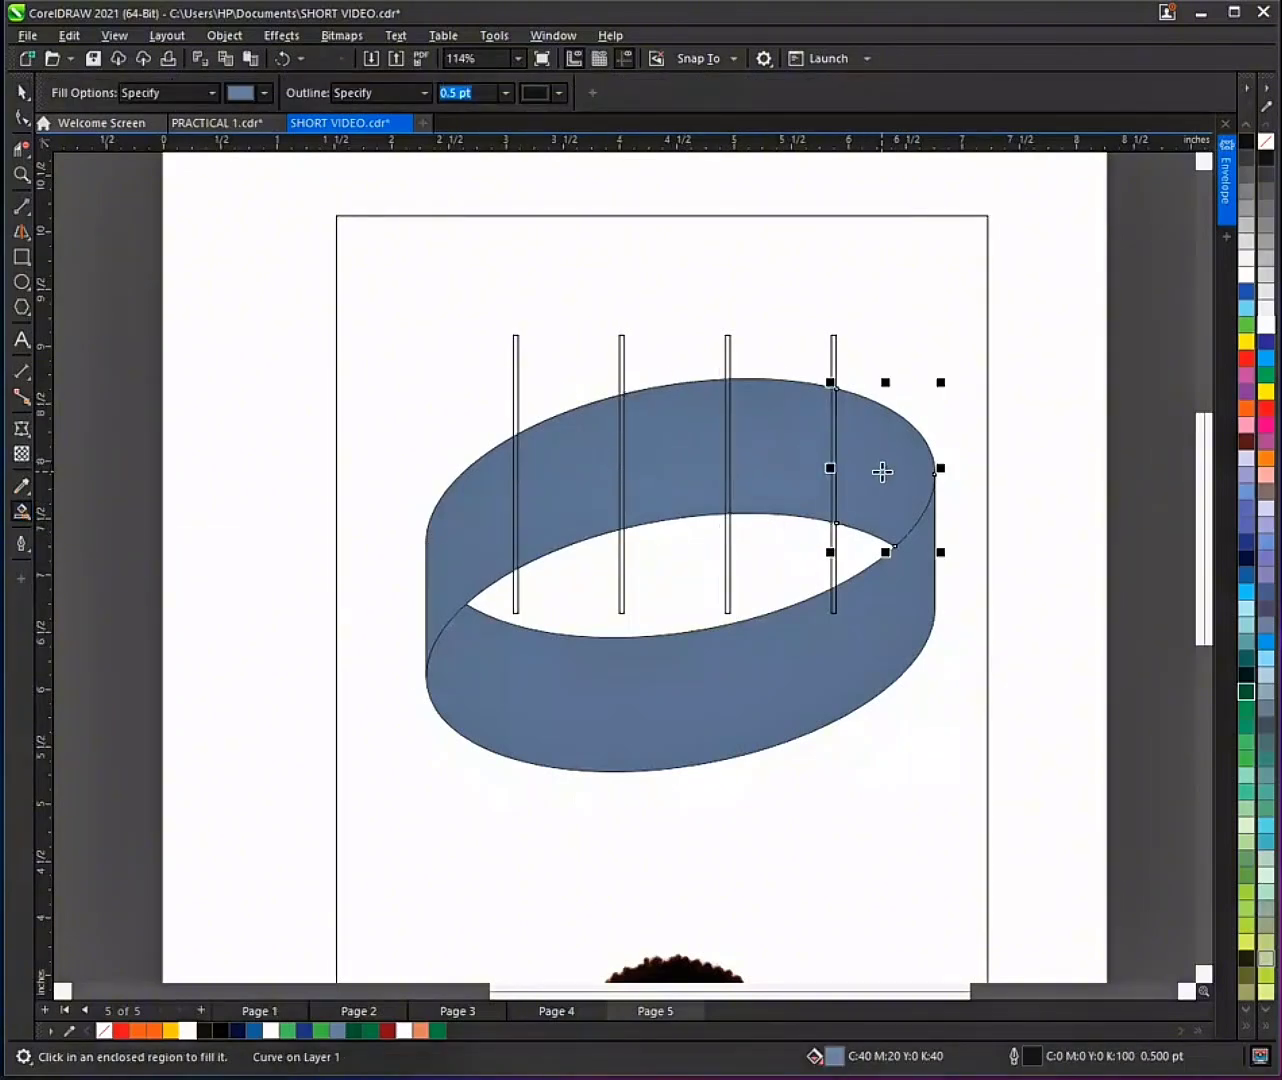
Step: Delete the four upright strips crossing the upper band
{"action": "key", "text": "space"}
{"action": "left_click", "coordinate": [836, 364]}
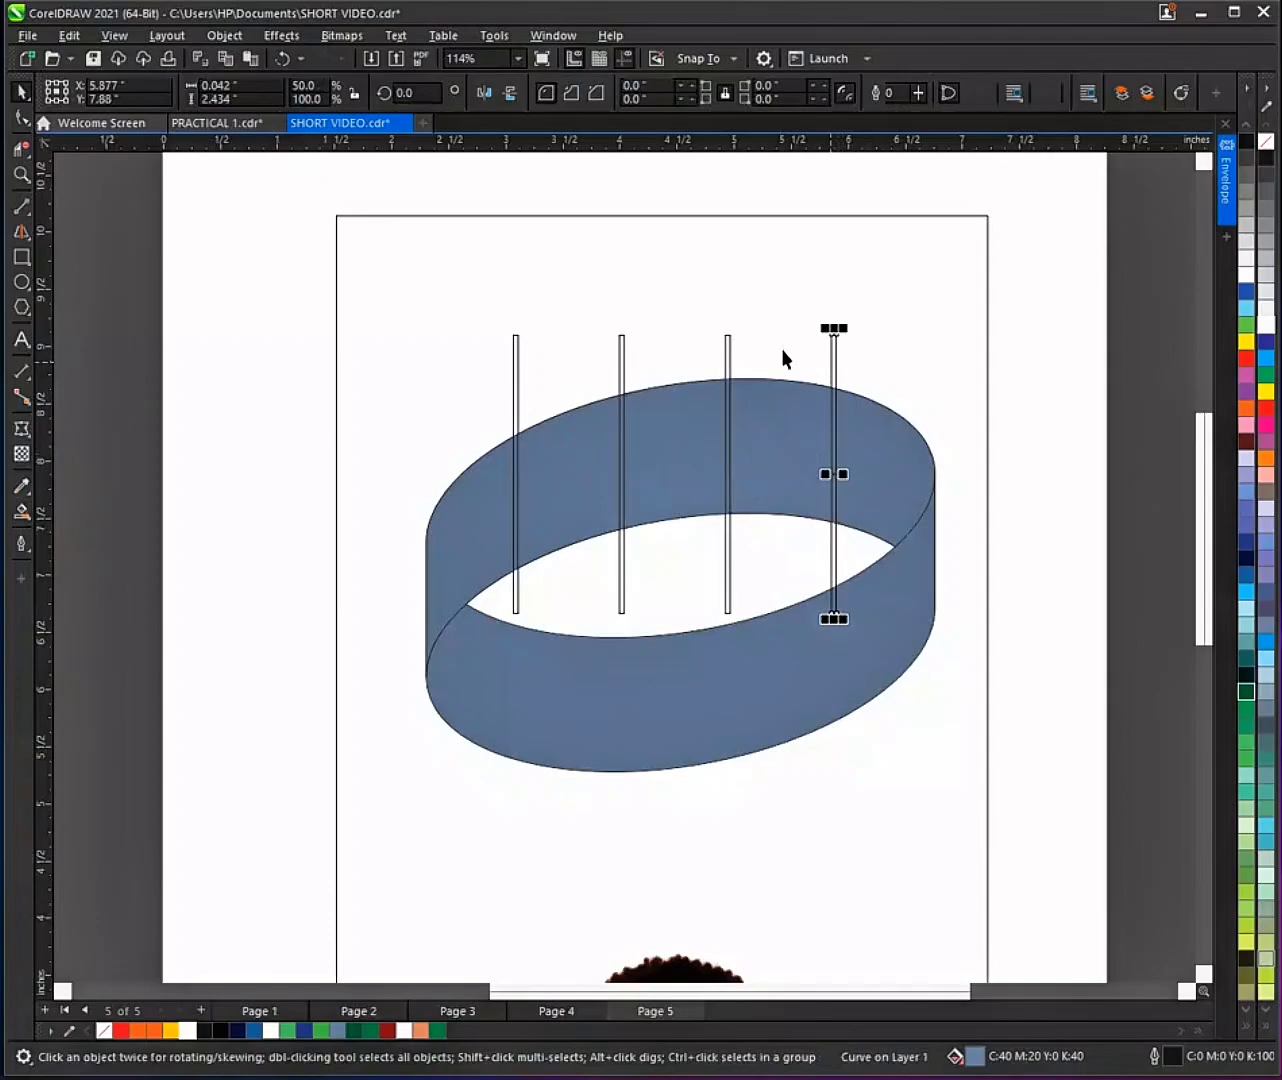
{"action": "left_click", "coordinate": [727, 349], "text": "shift"}
{"action": "left_click", "coordinate": [621, 351], "text": "shift"}
{"action": "left_click", "coordinate": [514, 355], "text": "shift"}
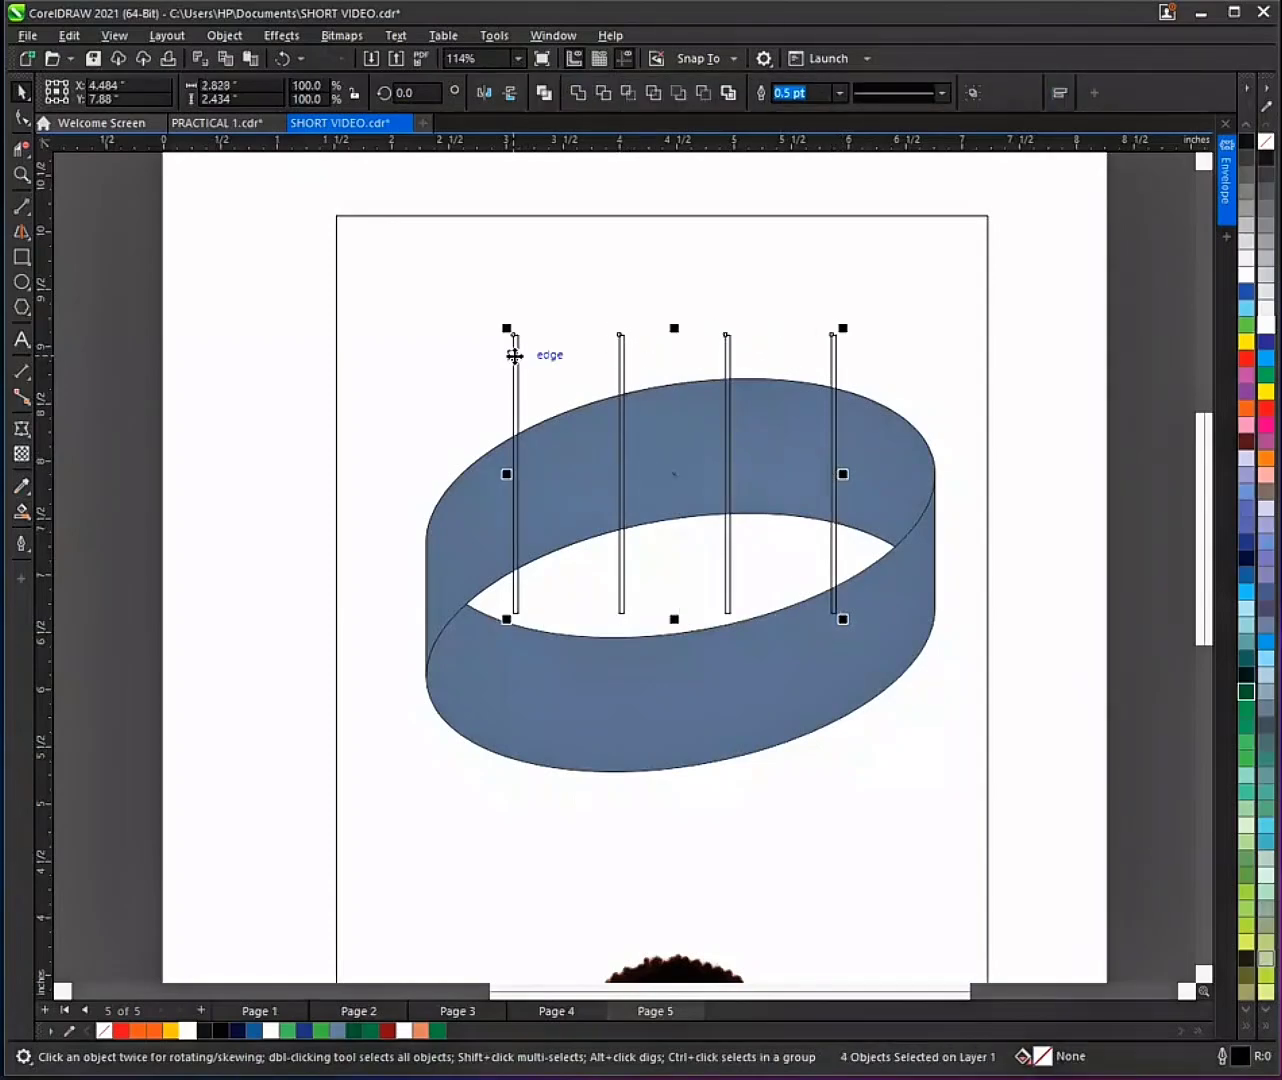
{"action": "key", "text": "Delete"}
Step: Delete the original solid upper band behind the new segments, leaving gaps between them
{"action": "left_click", "coordinate": [643, 463]}
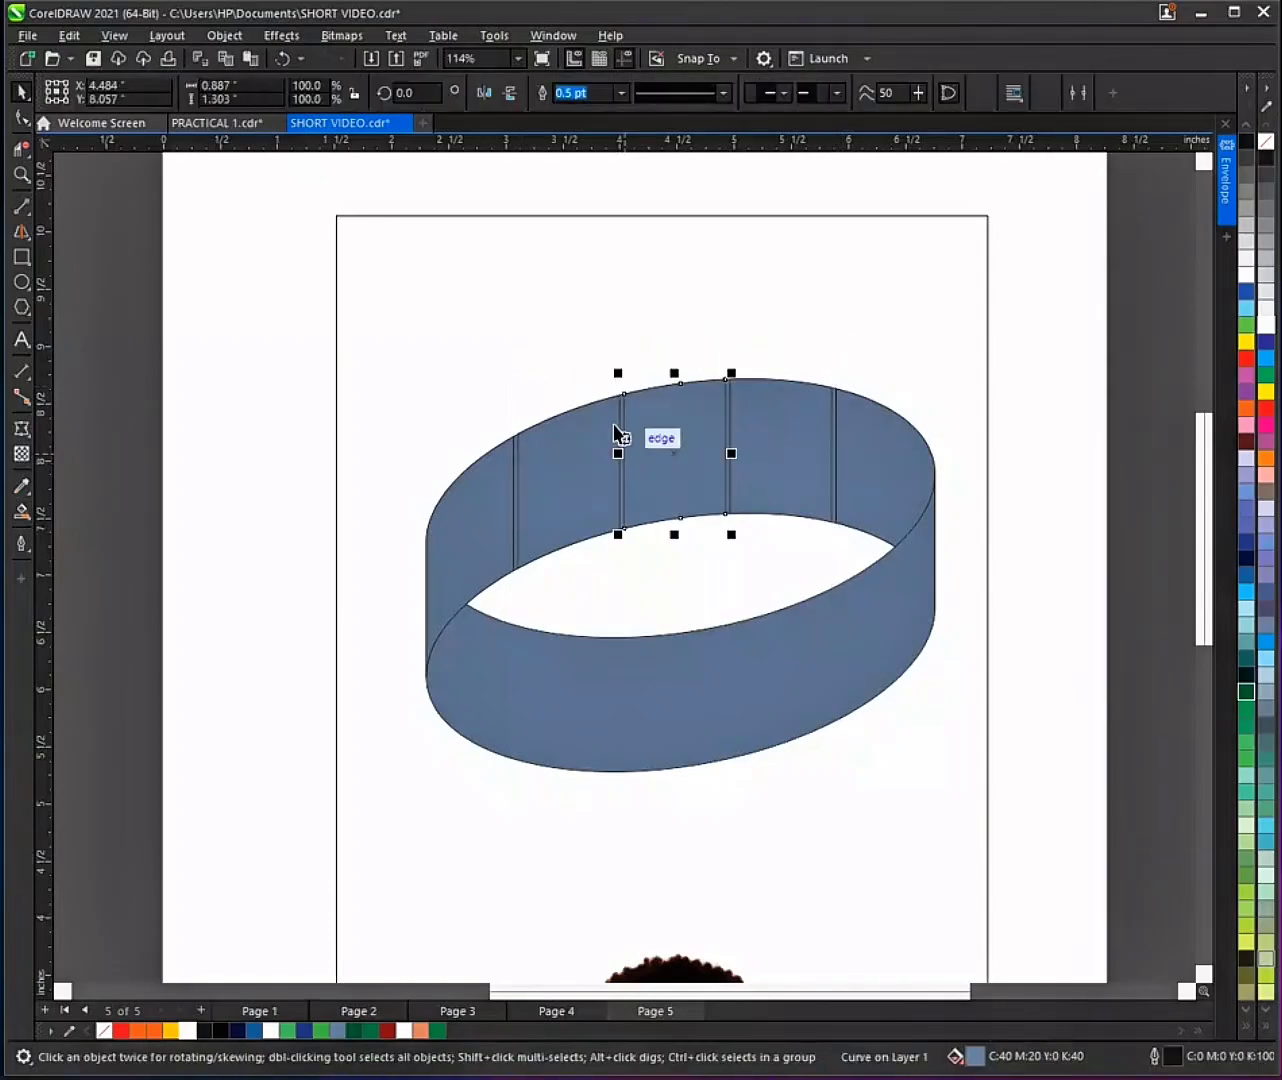
{"action": "scroll", "coordinate": [616, 420], "scroll_direction": "up", "scroll_amount": 5}
{"action": "left_click", "coordinate": [664, 435]}
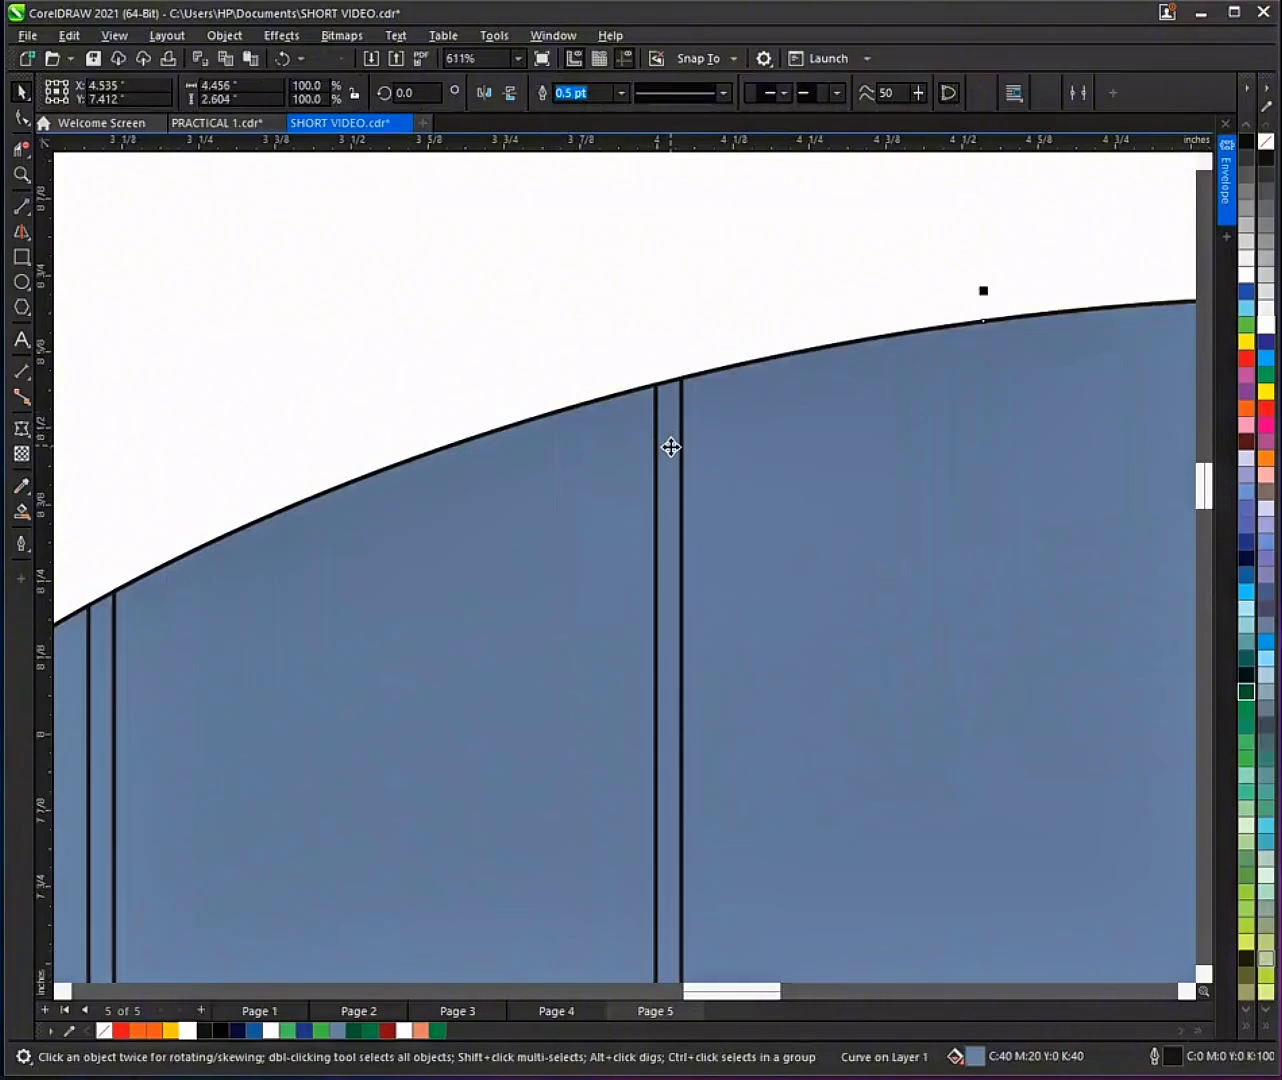
{"action": "key", "text": "Delete"}
{"action": "scroll", "coordinate": [645, 397], "scroll_direction": "down", "scroll_amount": 3}
{"action": "scroll", "coordinate": [655, 459], "scroll_direction": "down", "scroll_amount": 4}
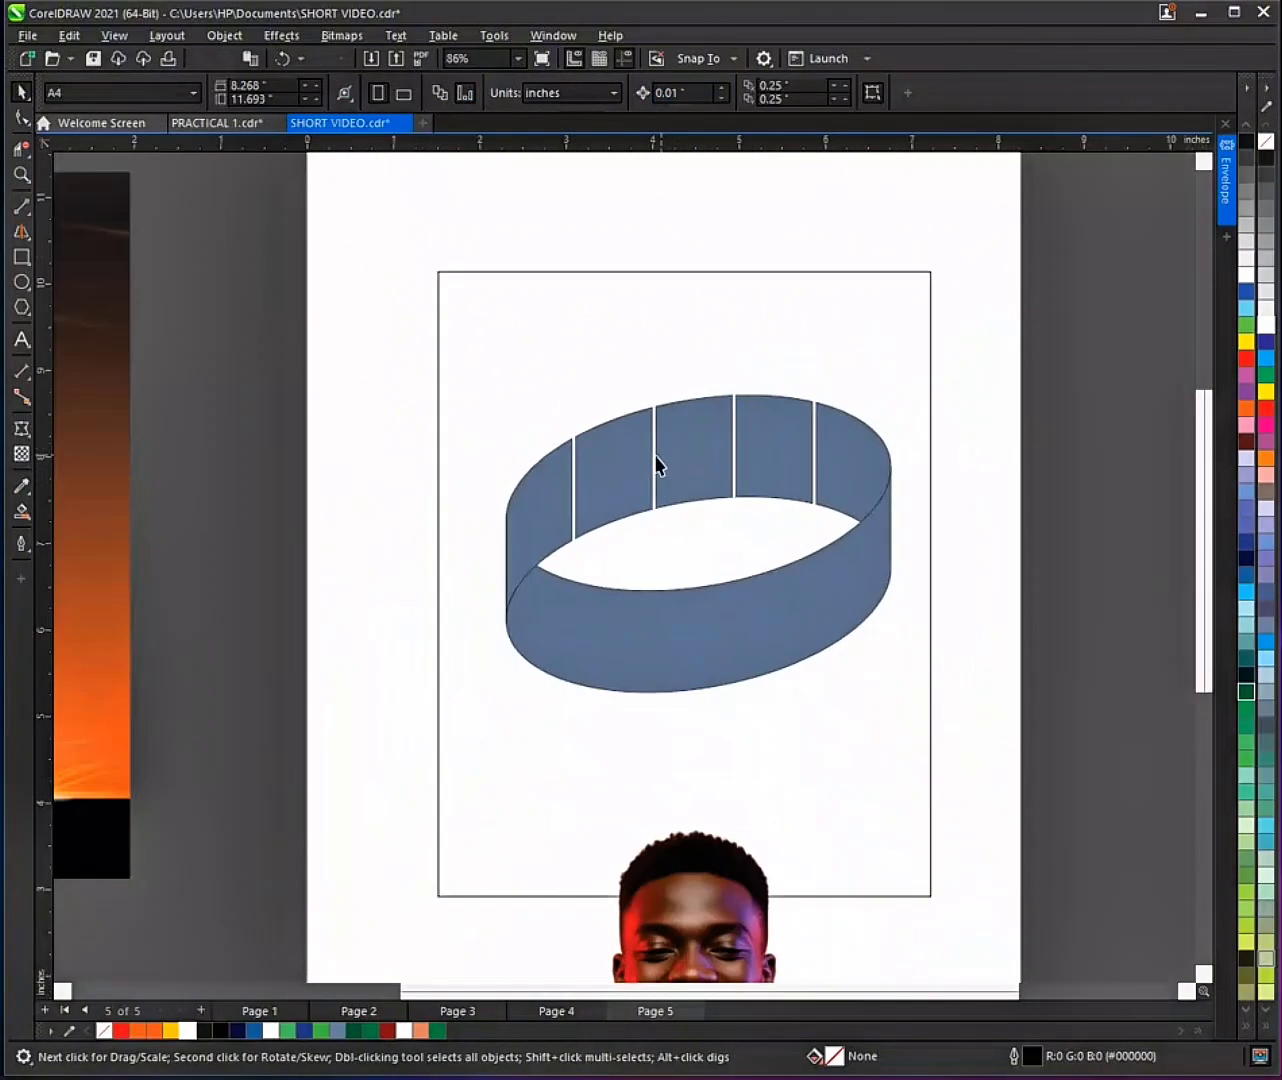
Step: Group the five segments of the upper band
{"action": "scroll", "coordinate": [750, 463], "scroll_direction": "up", "scroll_amount": 2}
{"action": "left_click", "coordinate": [698, 463]}
{"action": "left_click", "coordinate": [887, 462], "text": "shift"}
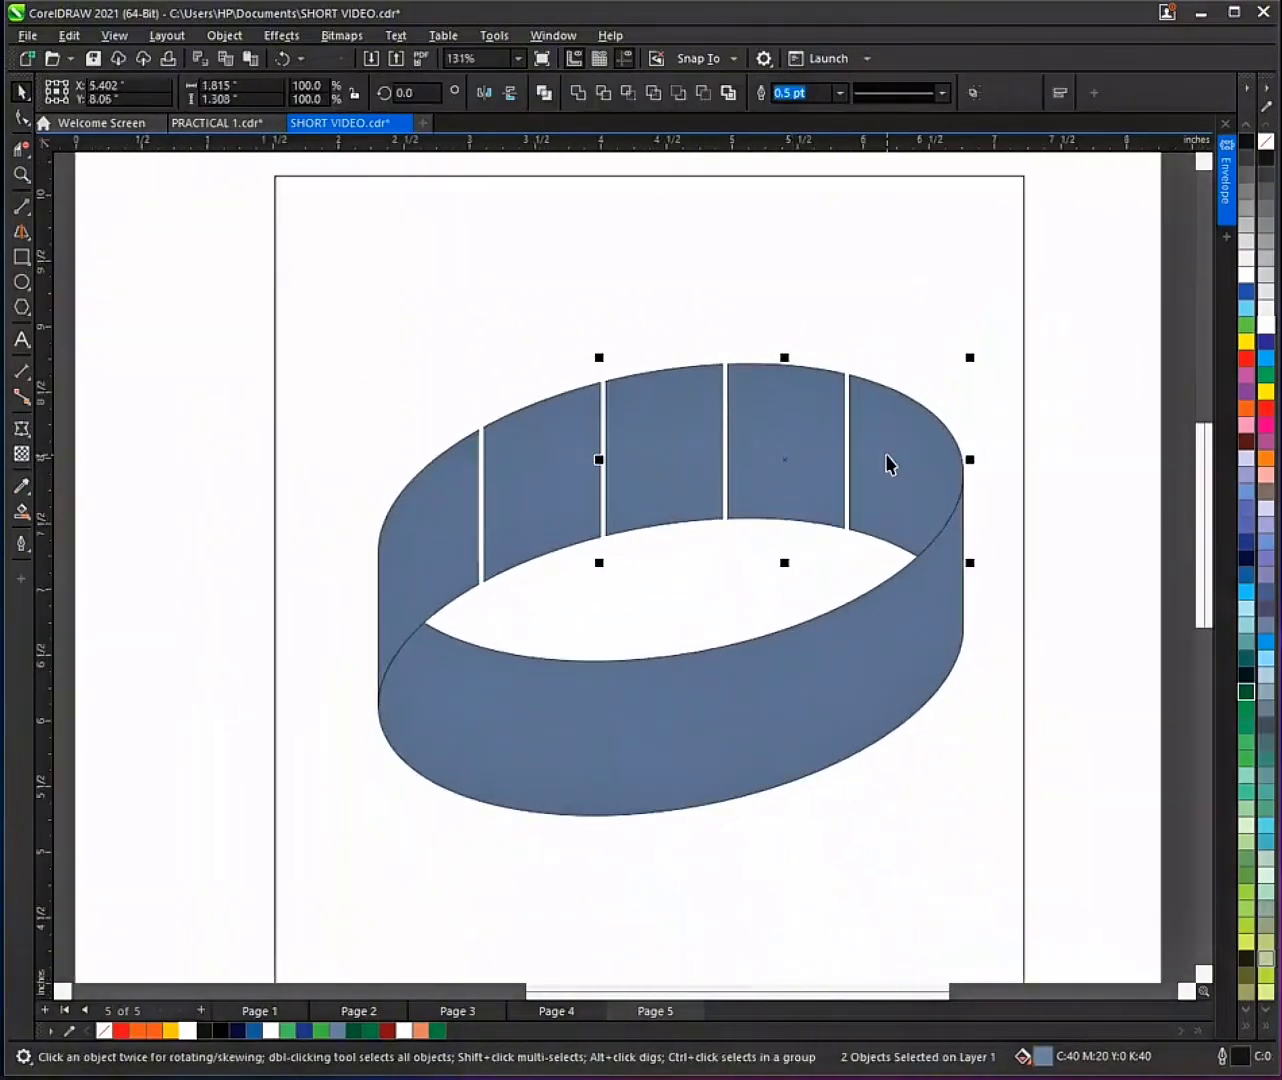
{"action": "left_click", "coordinate": [555, 488], "text": "shift"}
{"action": "left_click", "coordinate": [429, 532], "text": "shift"}
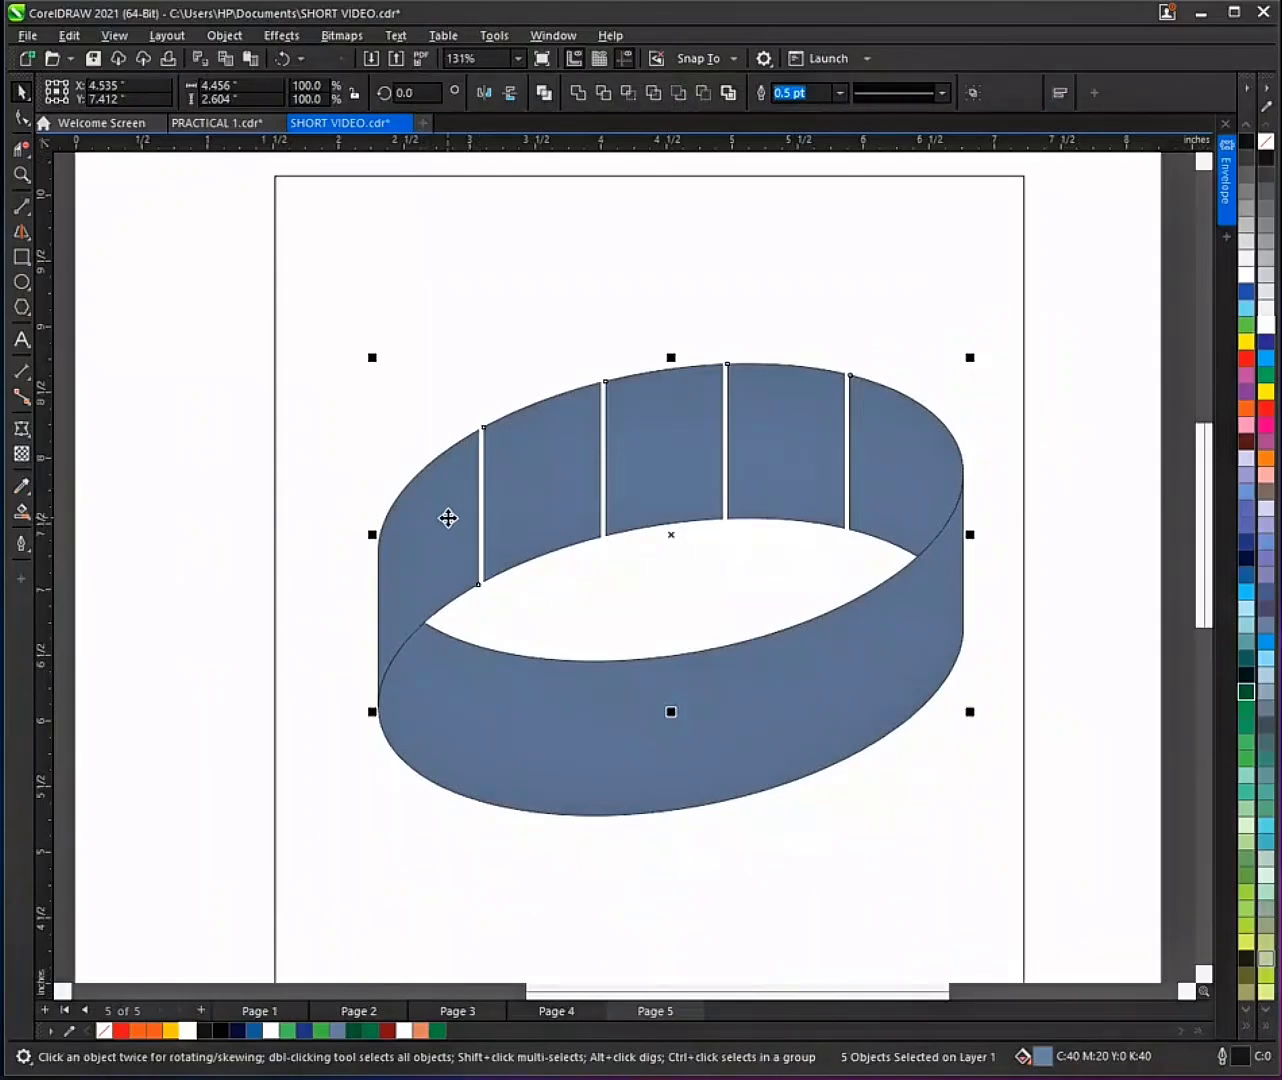
{"action": "left_click", "coordinate": [971, 94]}
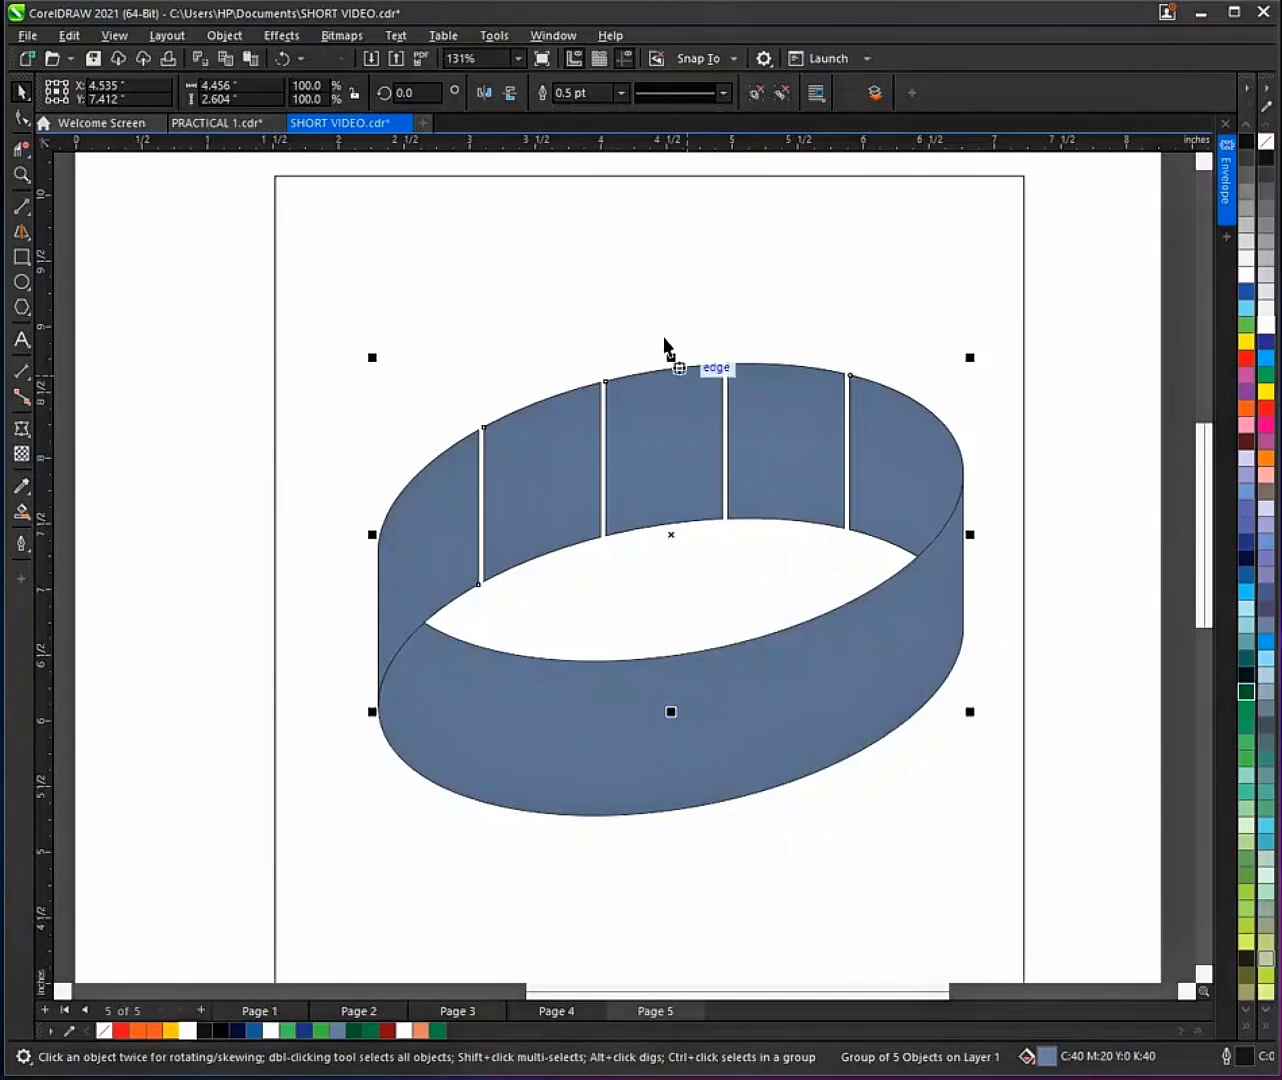
Step: Place a duplicate of the segment group, mirrored horizontally and vertically, about 0.83 inch lower over the lower band
{"action": "left_click", "coordinate": [511, 92]}
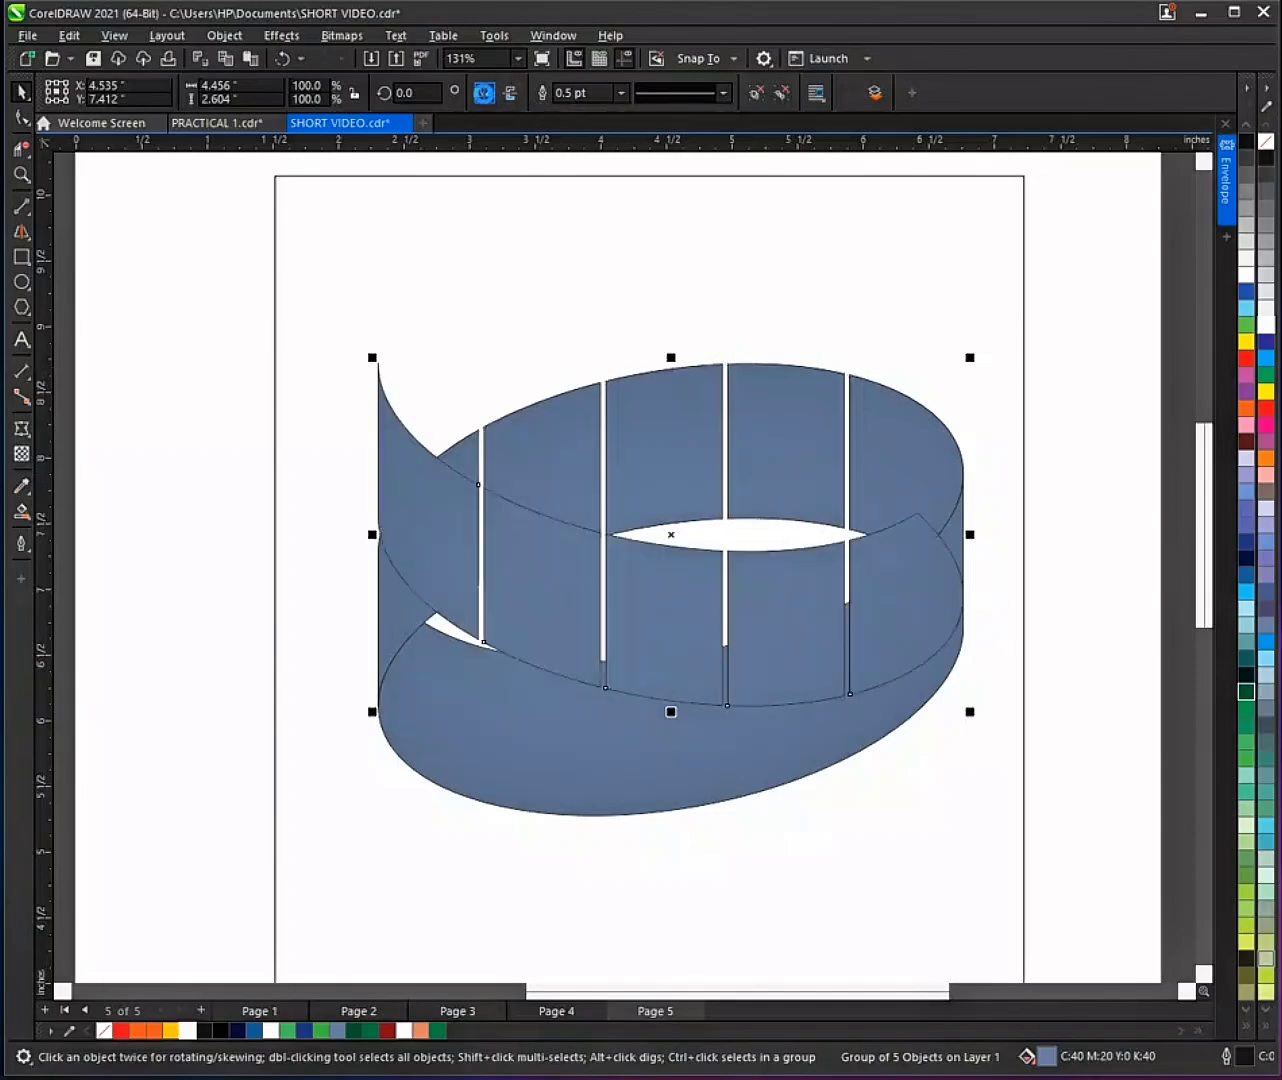
{"action": "left_click_drag", "start_coordinate": [412, 525], "coordinate": [407, 633]}
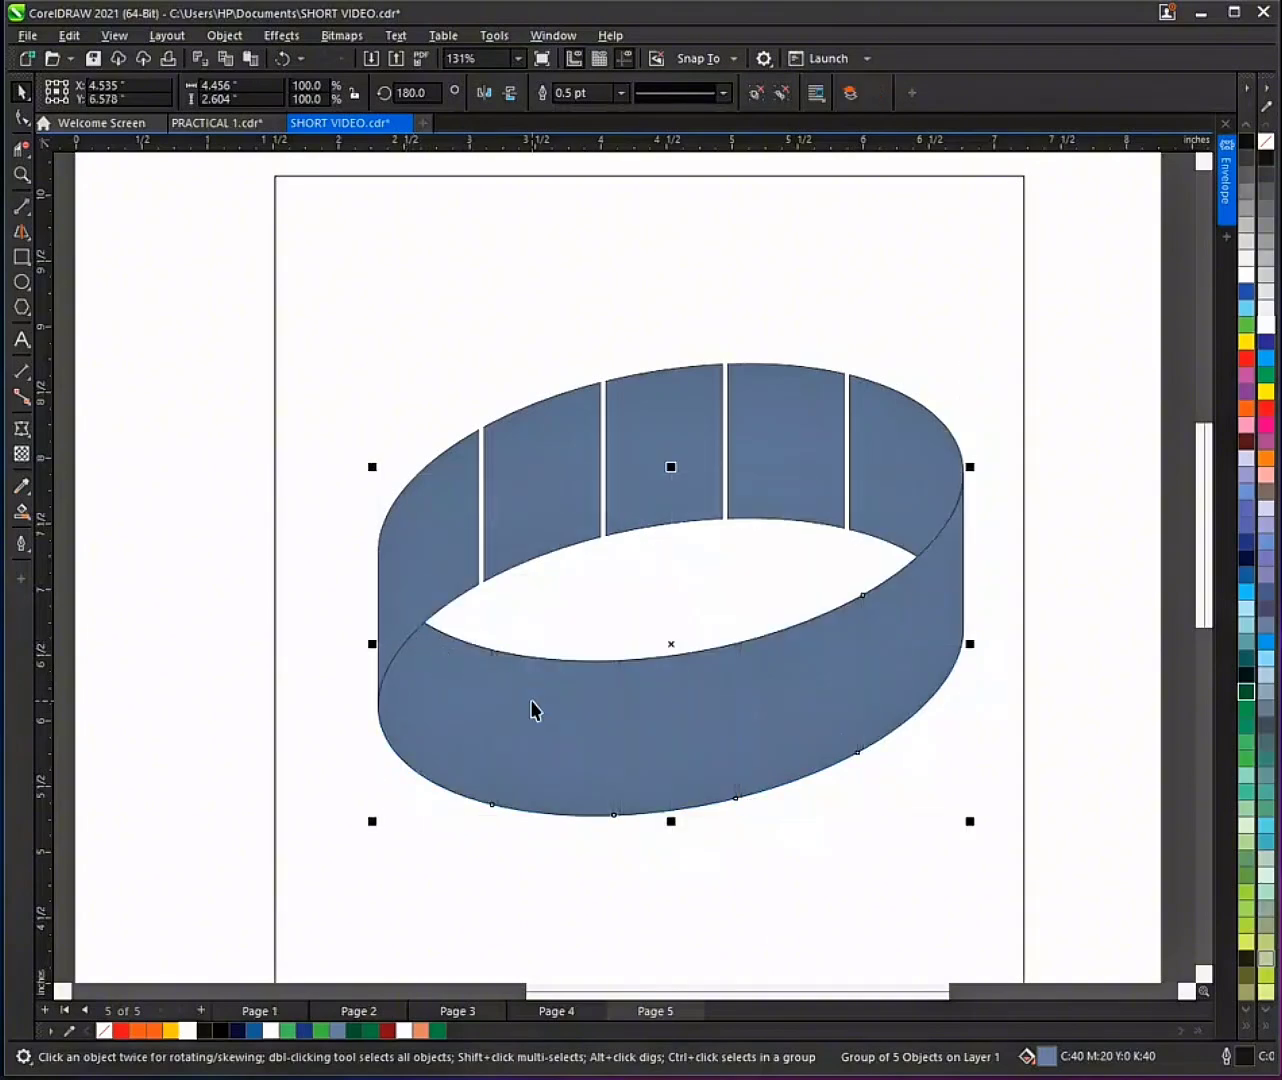
{"action": "key", "text": "Escape"}
{"action": "left_click", "coordinate": [612, 707]}
{"action": "key", "text": "Escape"}
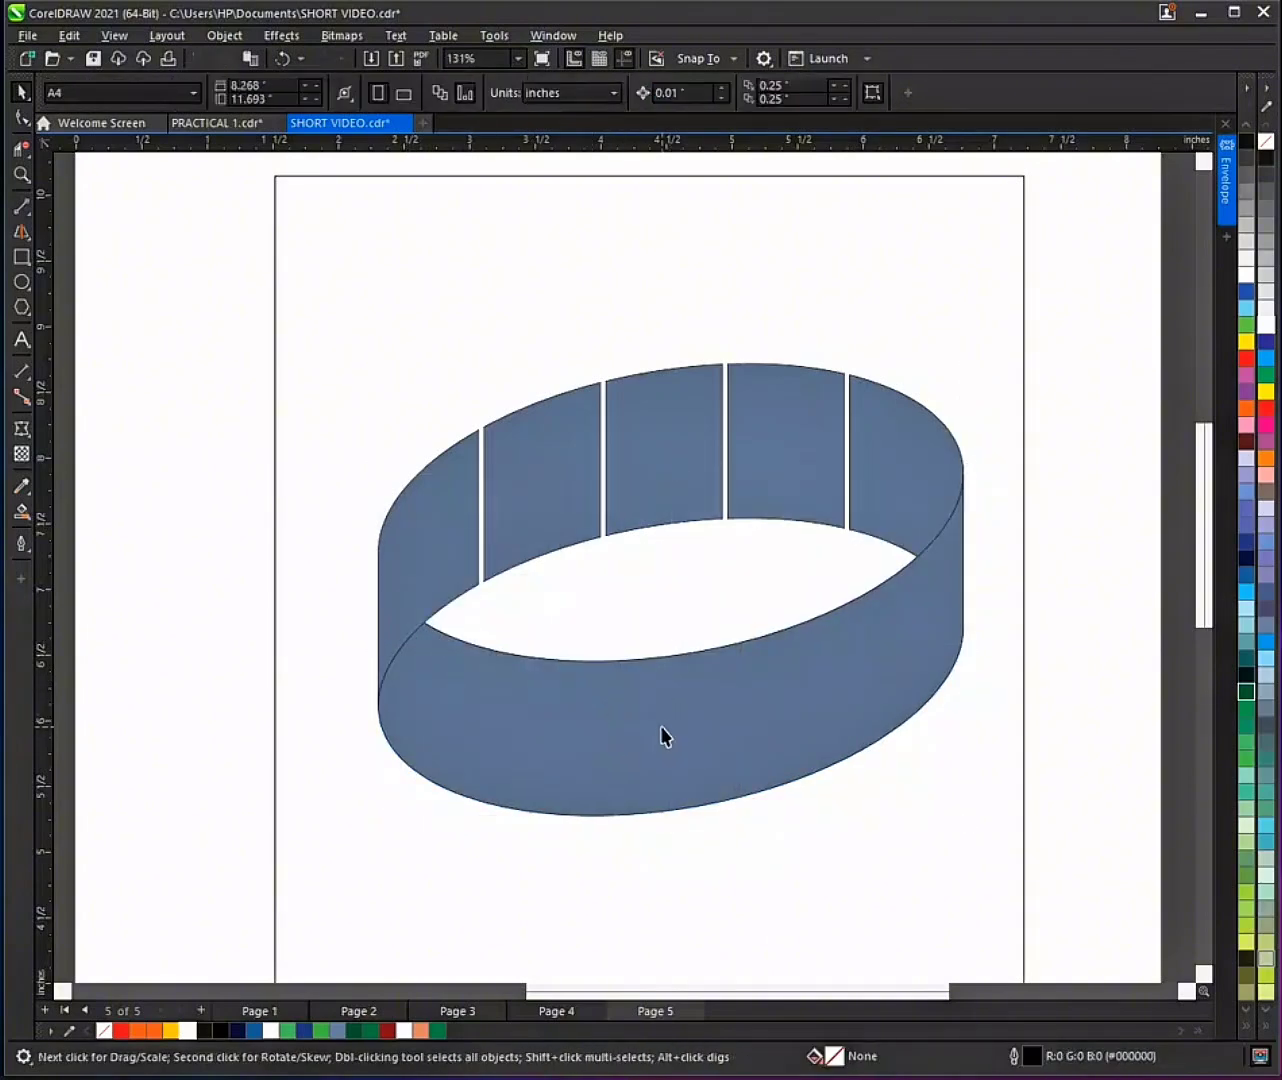
Step: Change the stacking order so the mirrored segment group lies in front of the solid lower band
{"action": "left_click_drag", "start_coordinate": [657, 712], "coordinate": [658, 794]}
{"action": "key", "text": "ctrl+z"}
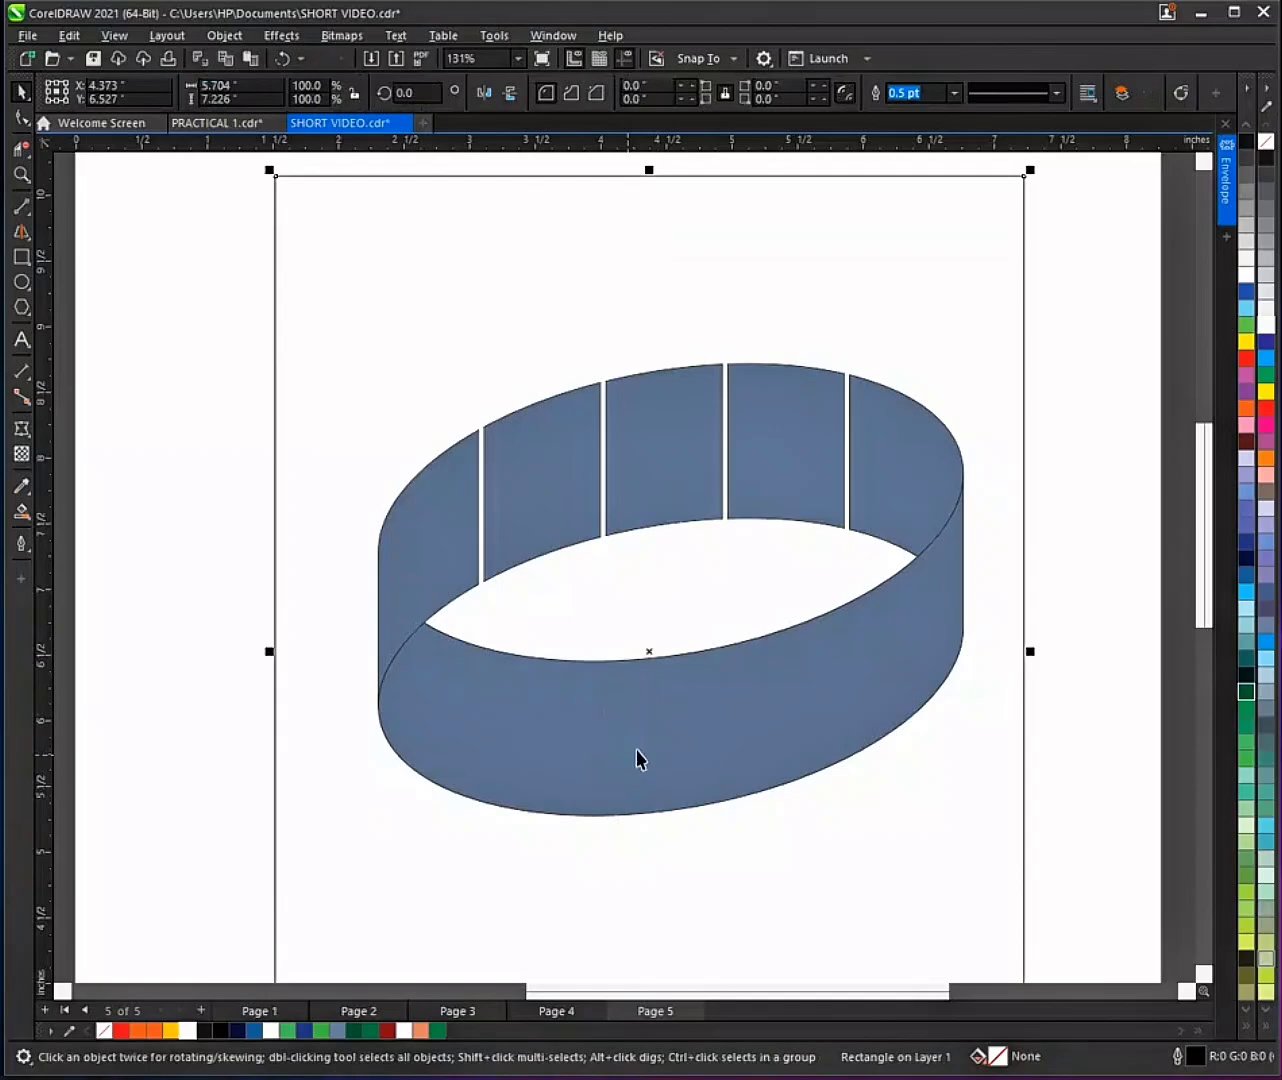
{"action": "left_click", "coordinate": [605, 760]}
{"action": "key", "text": "Escape"}
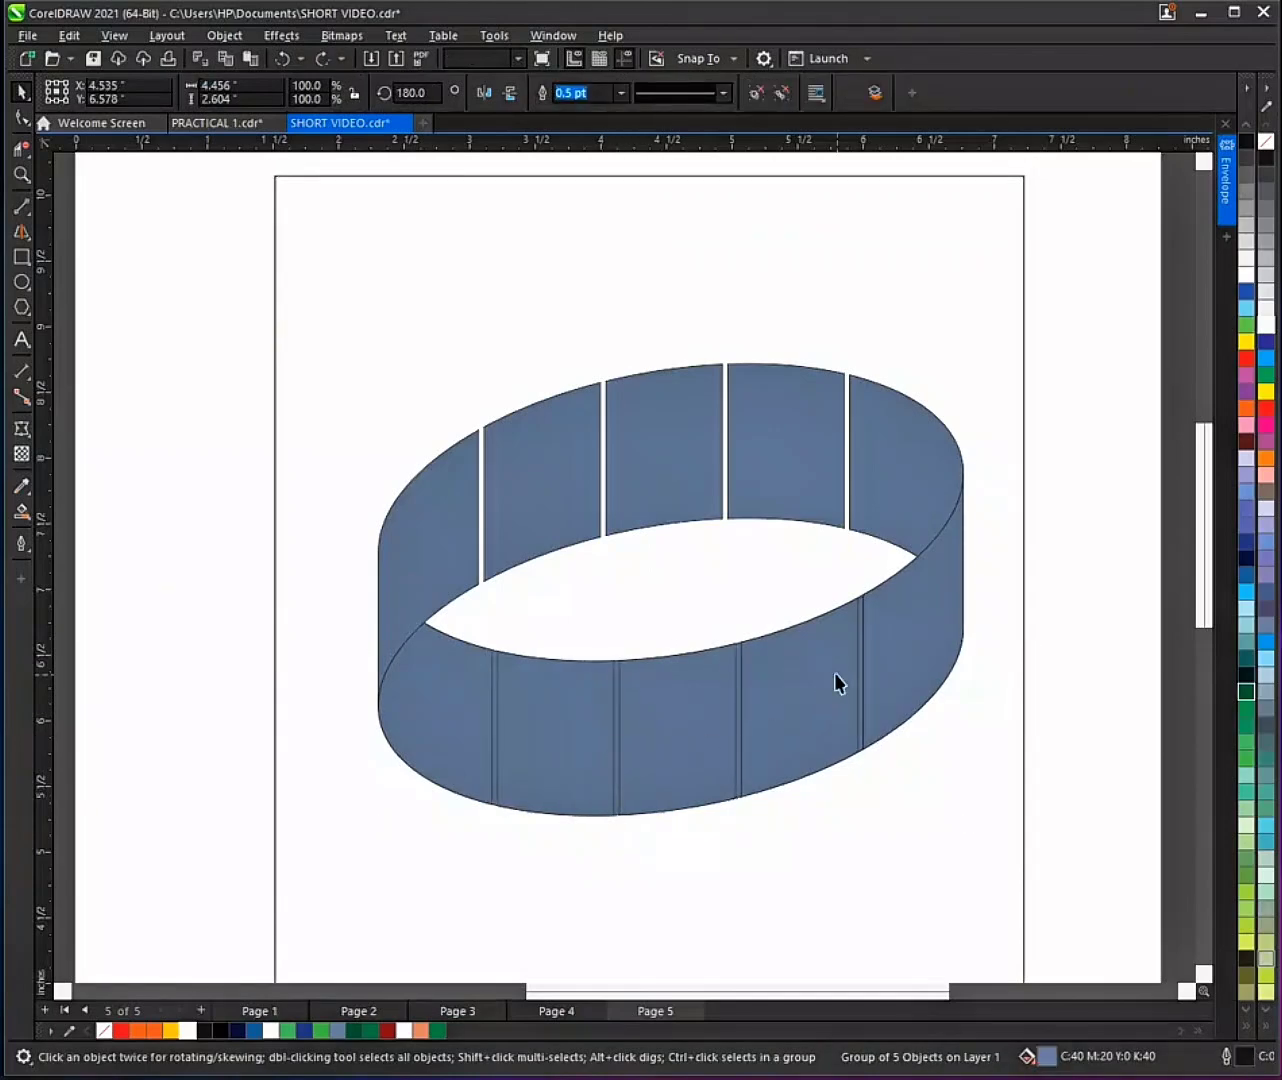
{"action": "left_click", "coordinate": [1017, 662]}
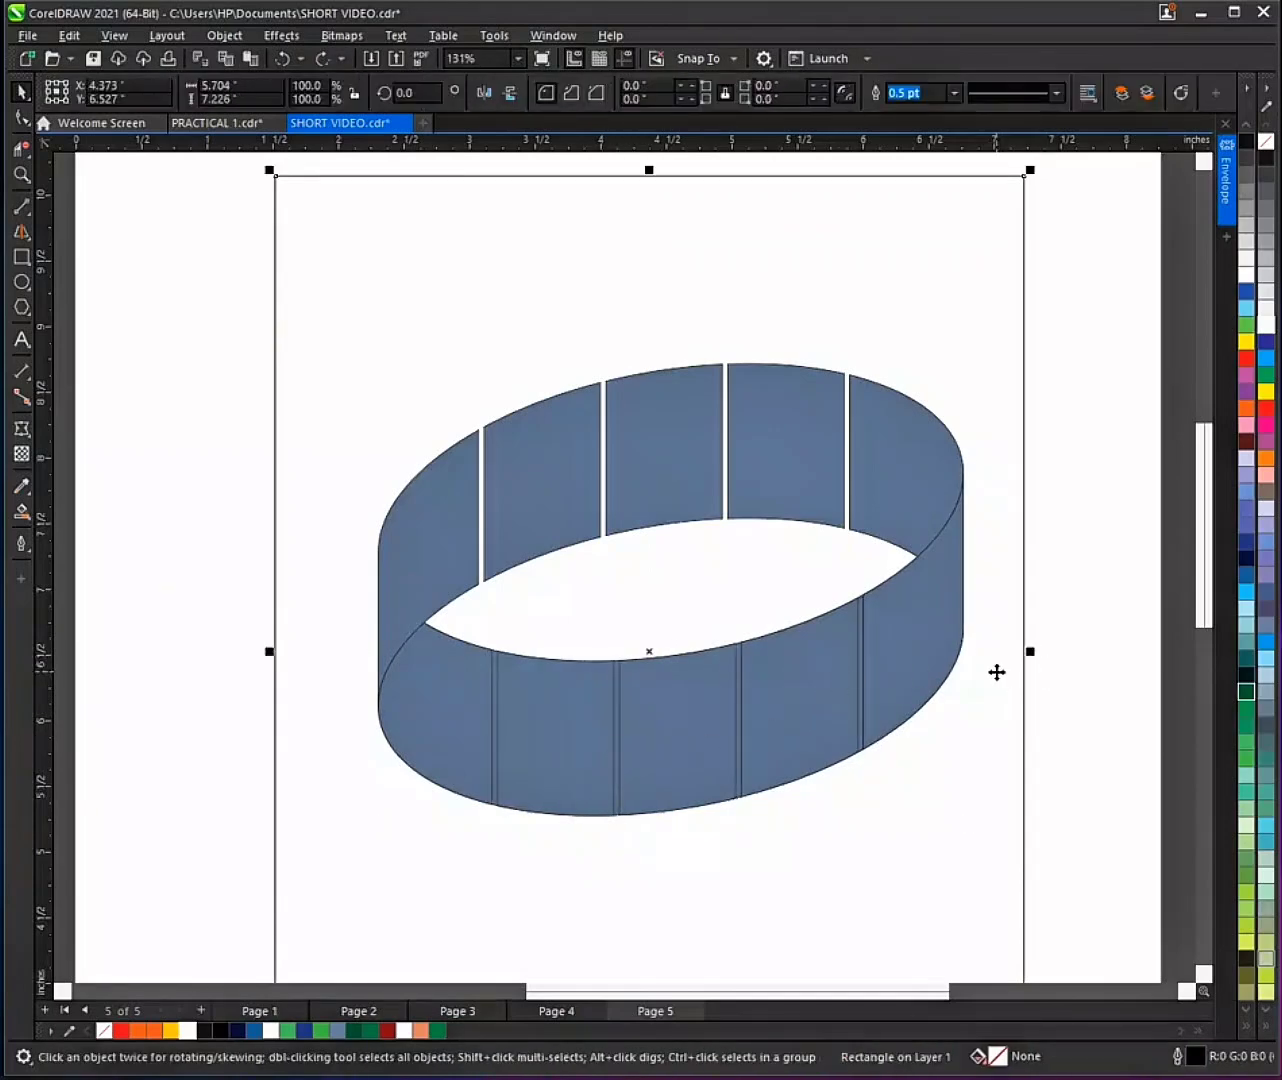
Step: Delete the solid lower band behind the mirrored segments and ungroup both segment groups into individual pieces
{"action": "left_click", "coordinate": [880, 612]}
{"action": "key", "text": "Escape"}
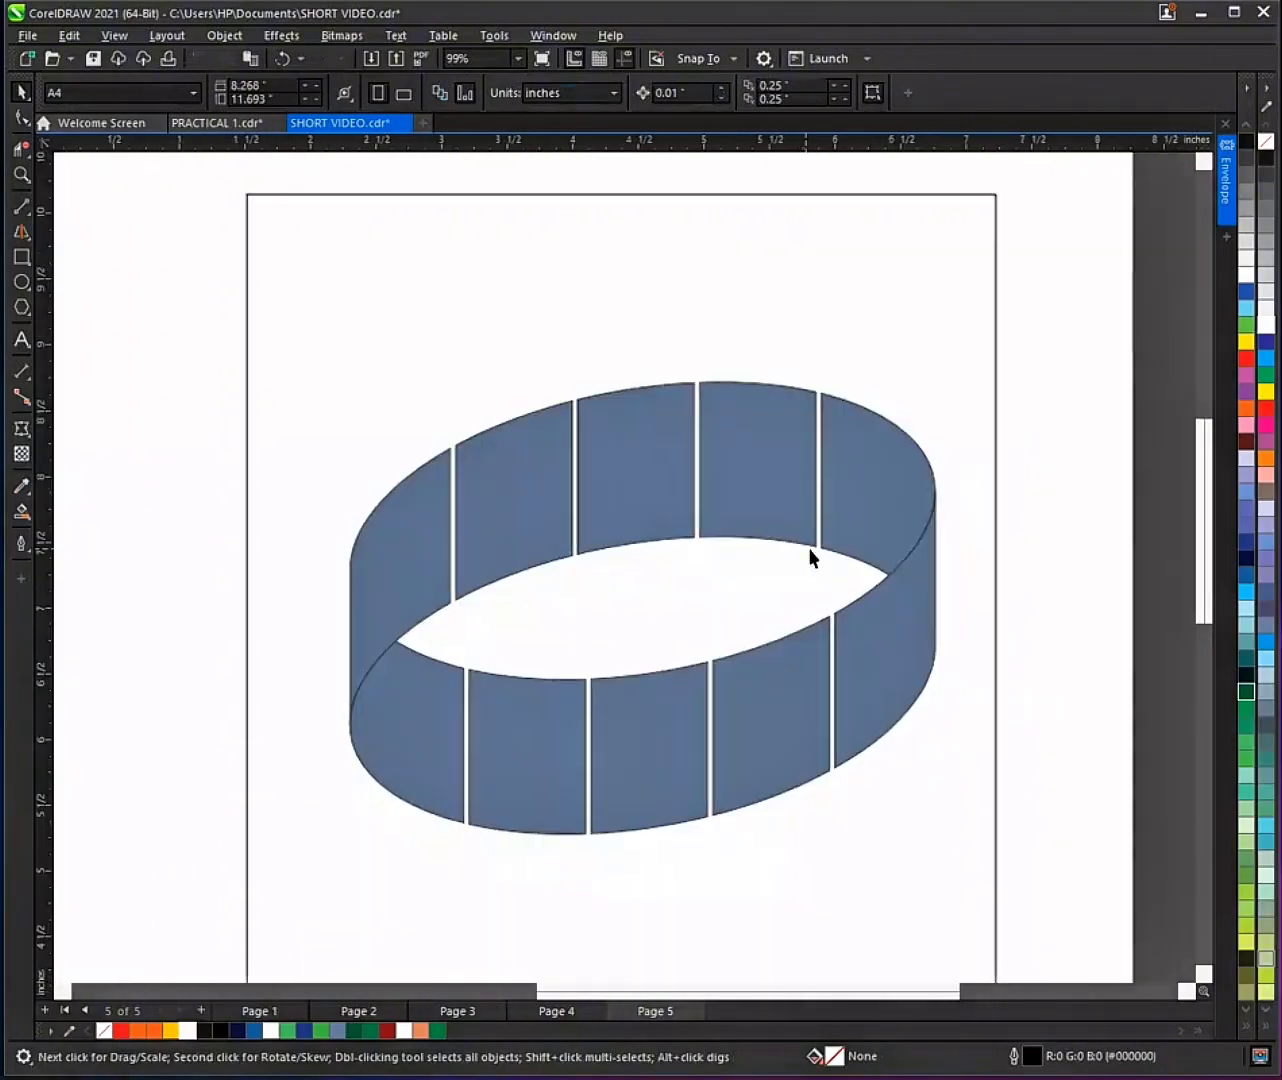
{"action": "left_click", "coordinate": [880, 602]}
{"action": "key", "text": "ctrl+u"}
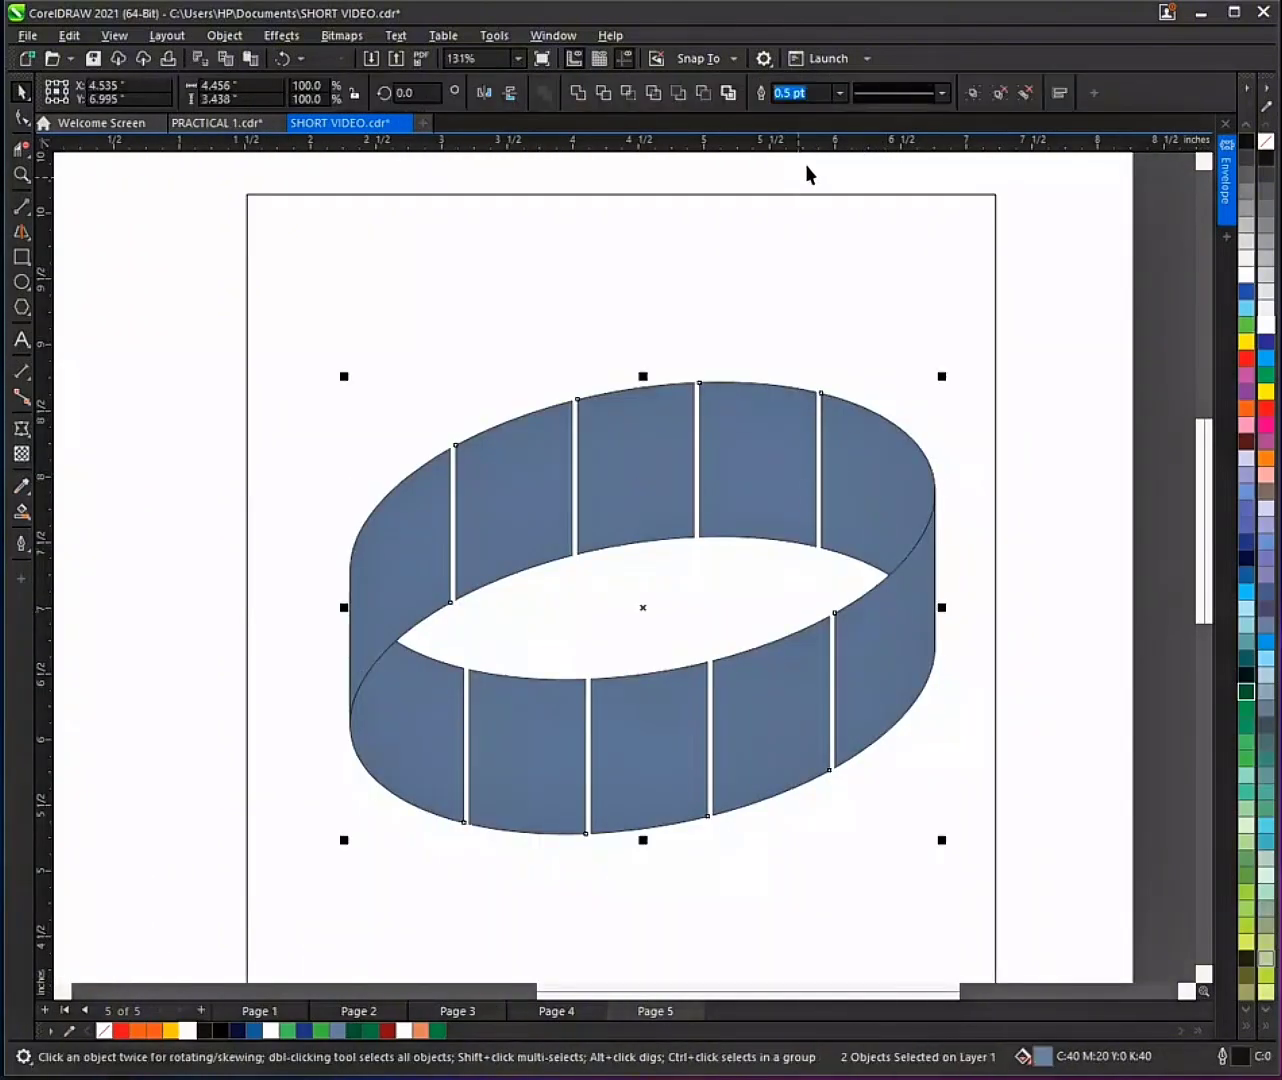
{"action": "key", "text": "ctrl+u"}
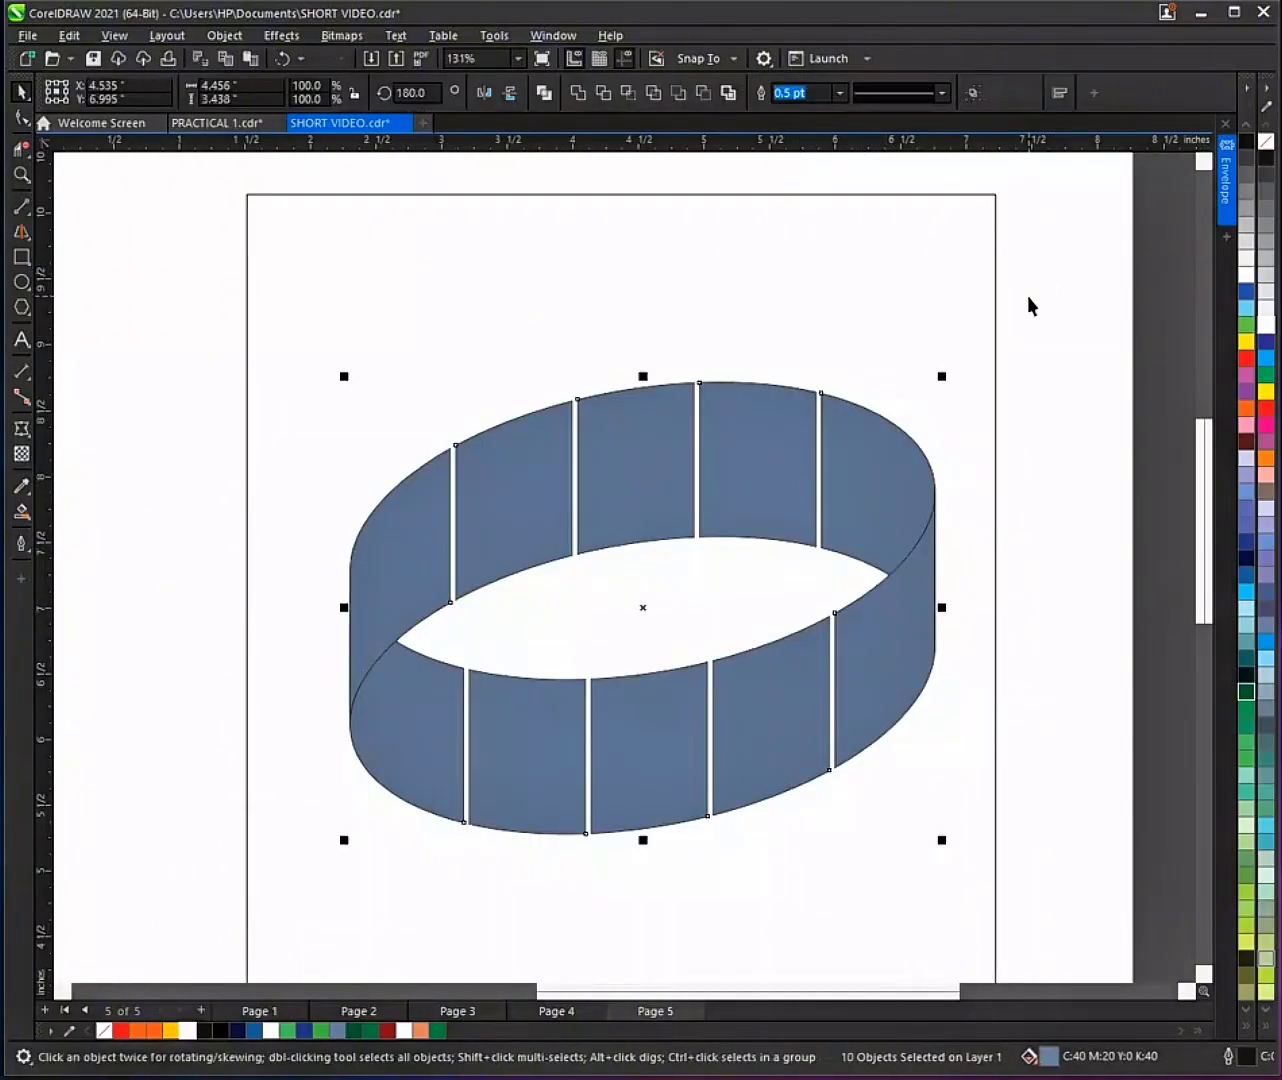
{"action": "left_click", "coordinate": [1027, 296]}
{"action": "left_click", "coordinate": [754, 442]}
Step: Remove the outlines from all ten ring segments
{"action": "scroll", "coordinate": [753, 443], "scroll_direction": "down", "scroll_amount": 1}
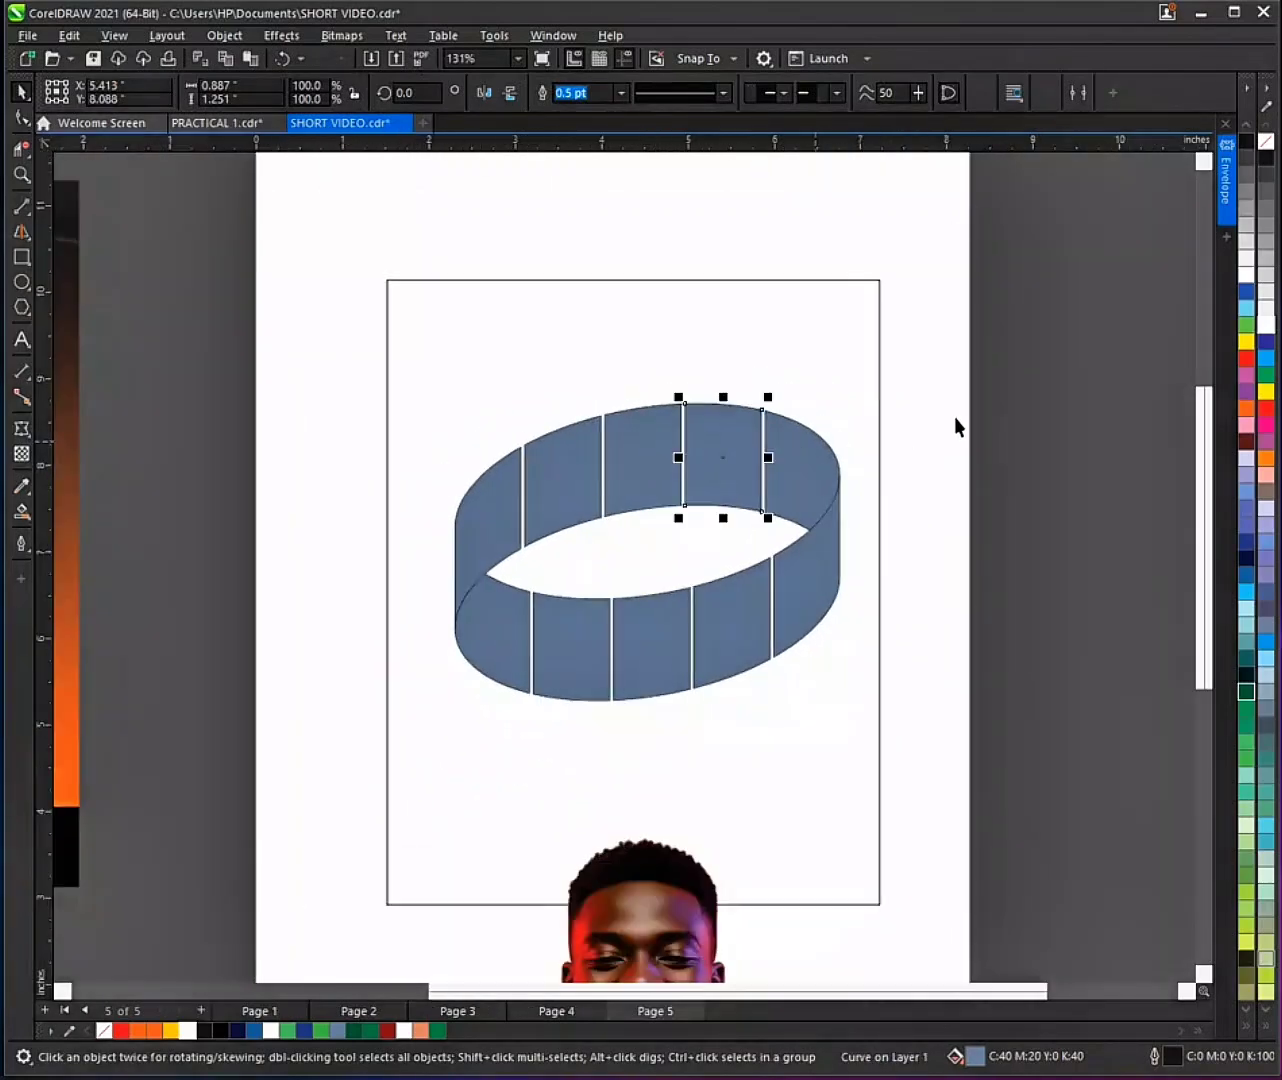
{"action": "left_click_drag", "start_coordinate": [918, 363], "coordinate": [411, 749]}
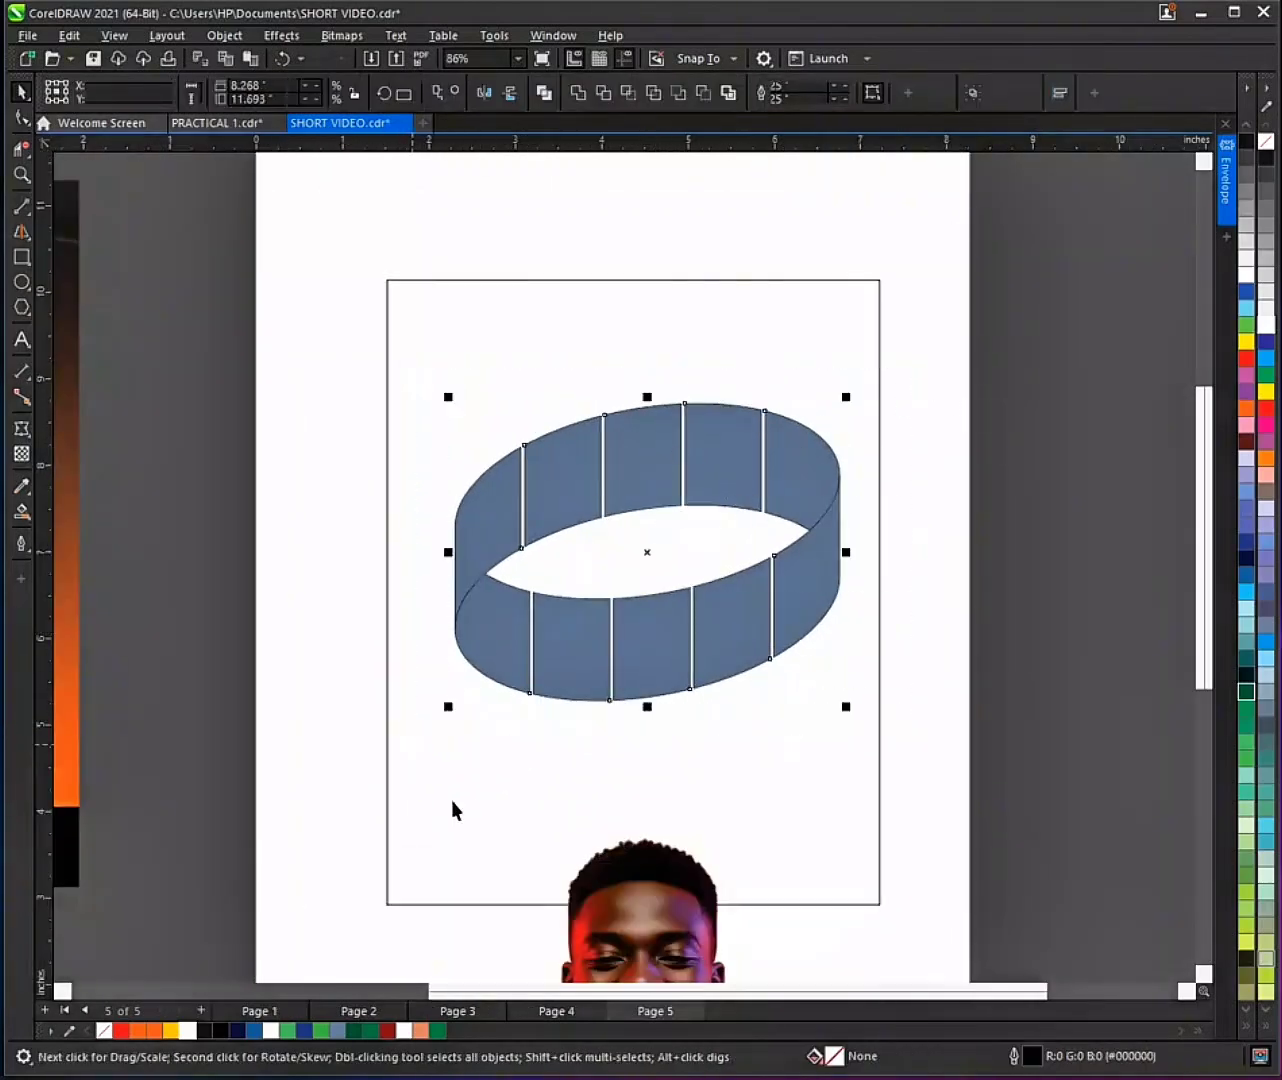
{"action": "right_click", "coordinate": [105, 1036]}
{"action": "left_click", "coordinate": [987, 542]}
Step: Move the nine flyer images from above the page to beside the ring, centred at about X 10.85, Y 7.81 inches
{"action": "scroll", "coordinate": [659, 452], "scroll_direction": "down", "scroll_amount": 1}
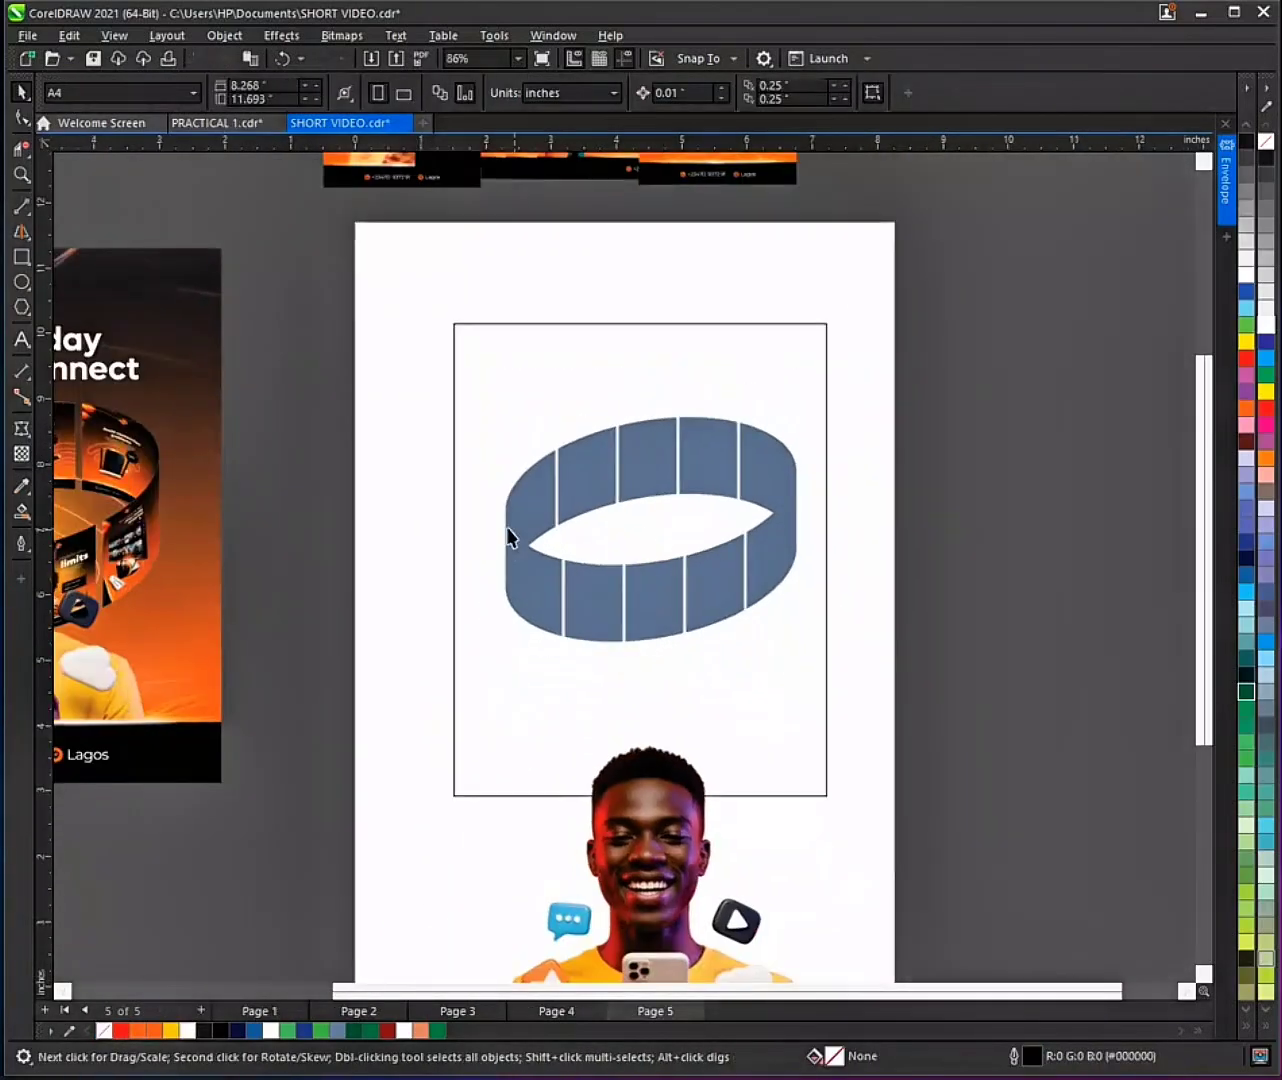
{"action": "left_click_drag", "start_coordinate": [605, 431], "coordinate": [626, 463]}
{"action": "scroll", "coordinate": [621, 389], "scroll_direction": "down", "scroll_amount": 1}
{"action": "left_click_drag", "start_coordinate": [471, 349], "coordinate": [450, 403]}
{"action": "left_click_drag", "start_coordinate": [301, 200], "coordinate": [829, 472]}
{"action": "mouse_move", "coordinate": [641, 375]}
{"action": "left_mouse_down"}
{"action": "mouse_move", "coordinate": [1017, 693]}
{"action": "mouse_move", "coordinate": [995, 689]}
{"action": "left_mouse_up"}
{"action": "left_click_drag", "start_coordinate": [819, 558], "coordinate": [703, 404]}
{"action": "scroll", "coordinate": [649, 512], "scroll_direction": "up", "scroll_amount": 2}
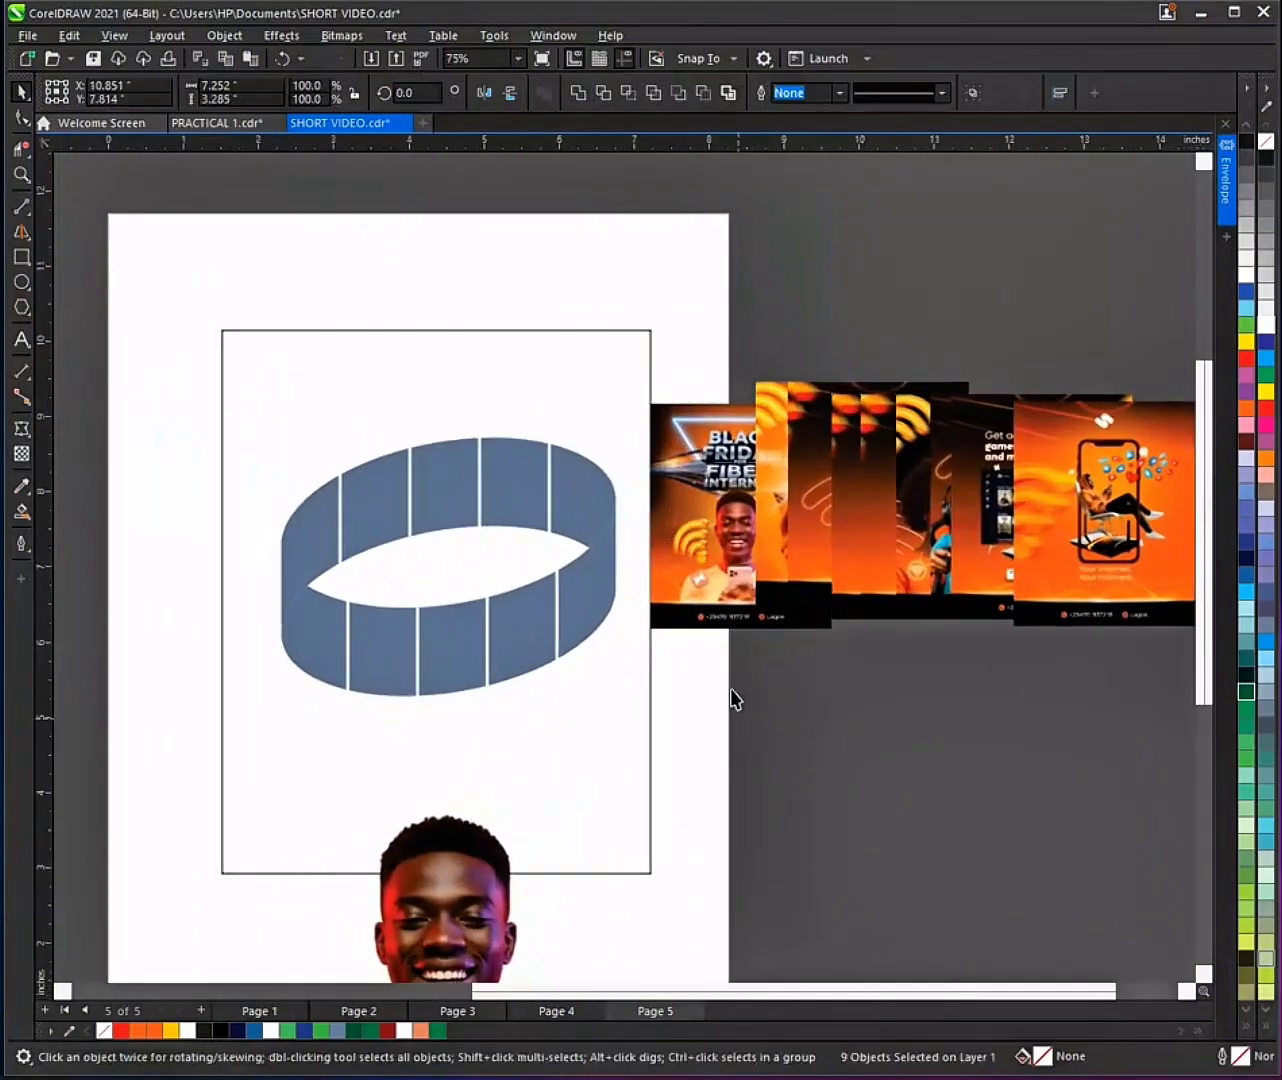
{"action": "left_click", "coordinate": [733, 695]}
{"action": "left_click", "coordinate": [704, 480]}
{"action": "left_click", "coordinate": [753, 352]}
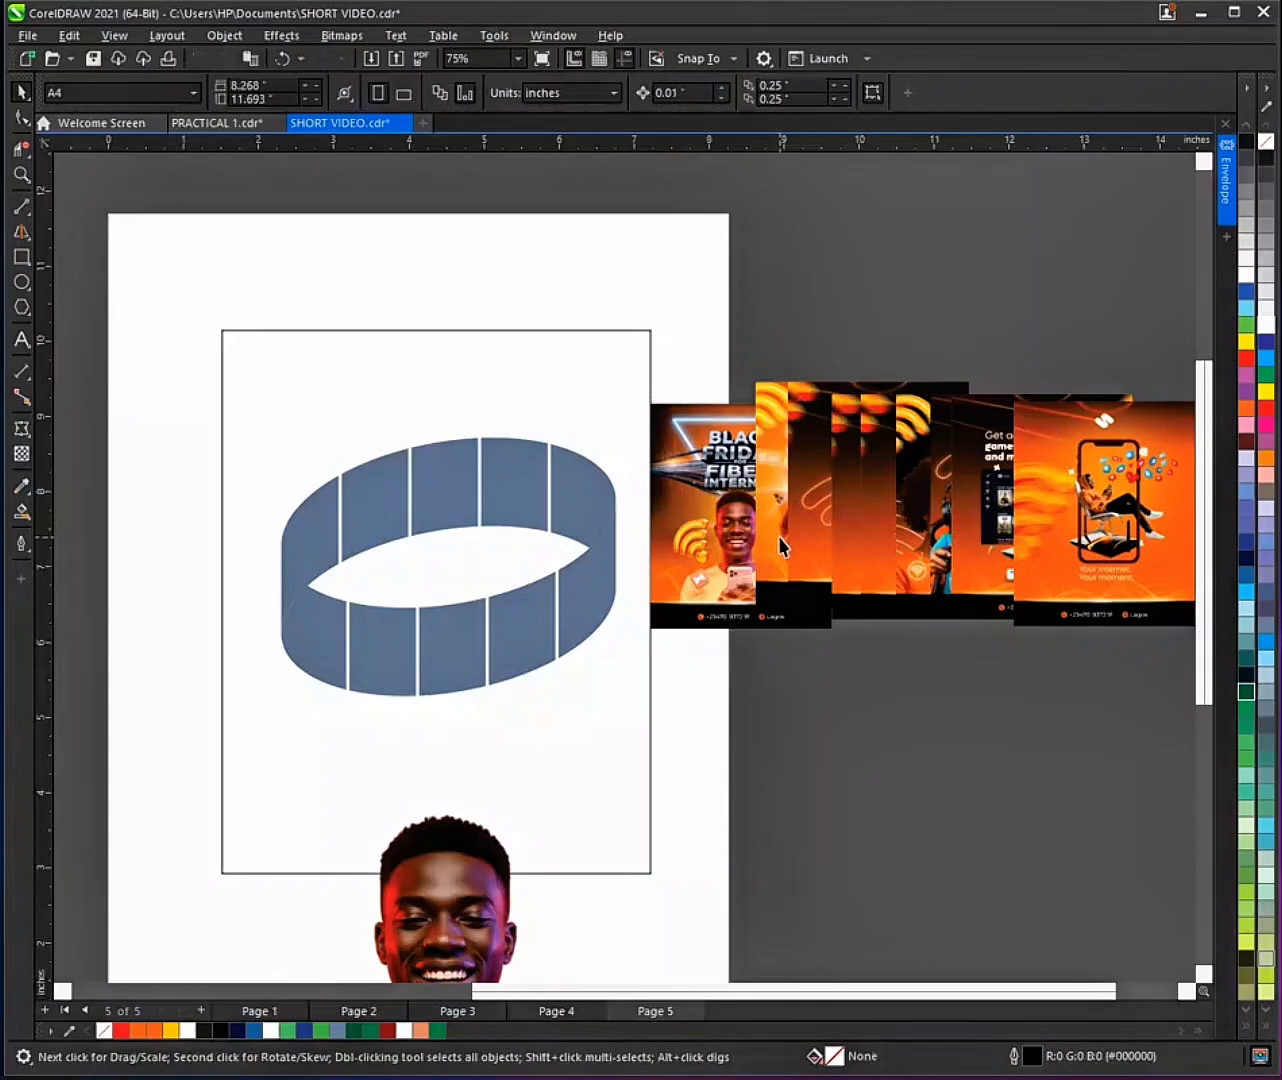
Step: Select the flyer image 1.jpg and display the Envelope settings for it
{"action": "left_click", "coordinate": [1226, 194]}
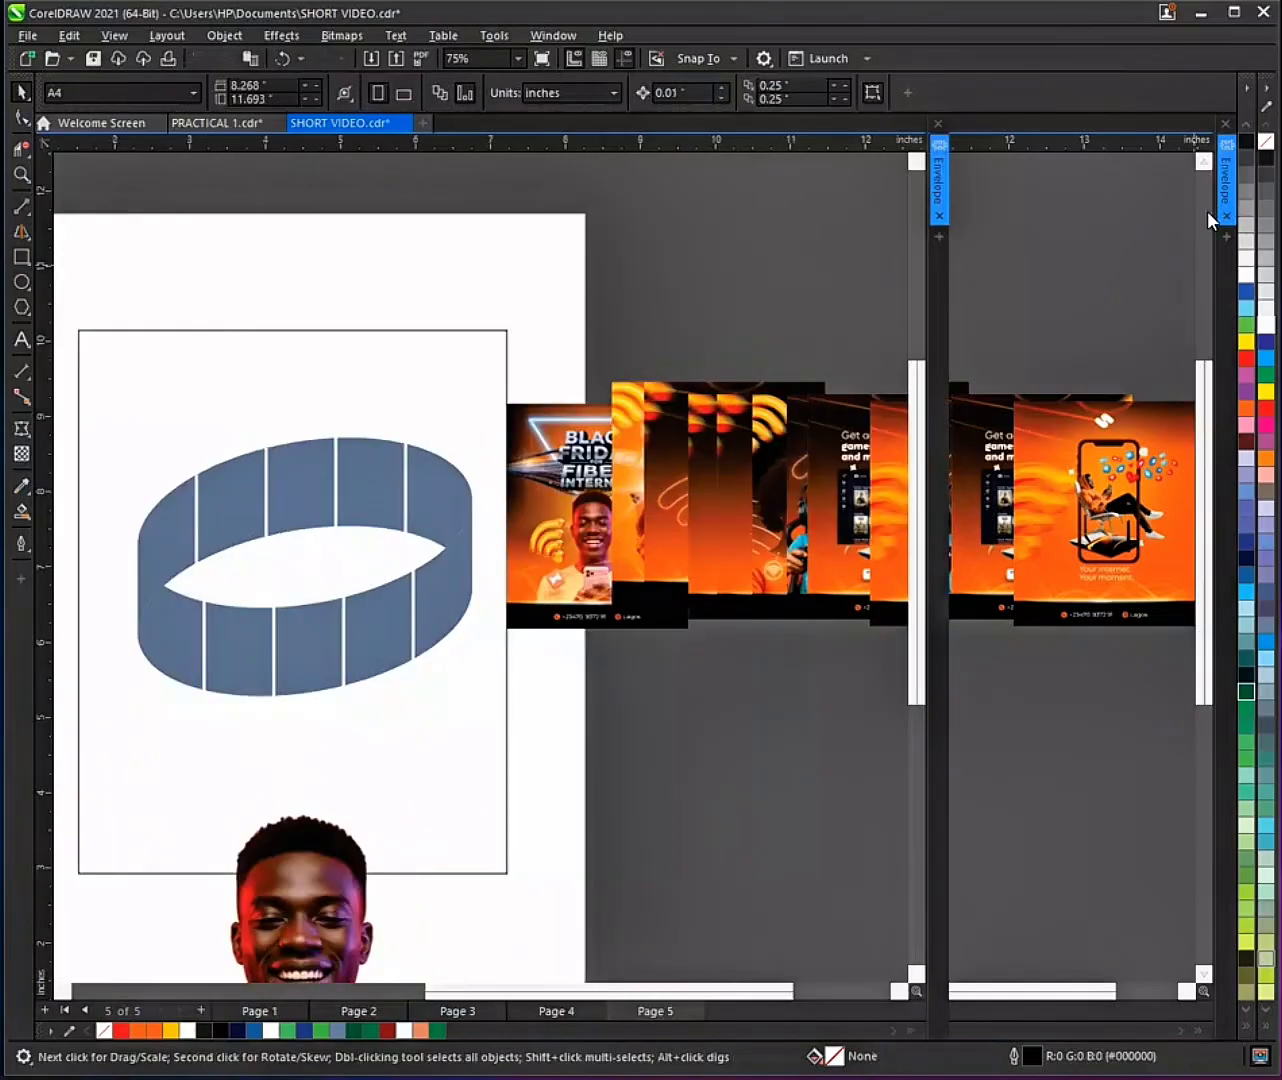
{"action": "left_click", "coordinate": [605, 515]}
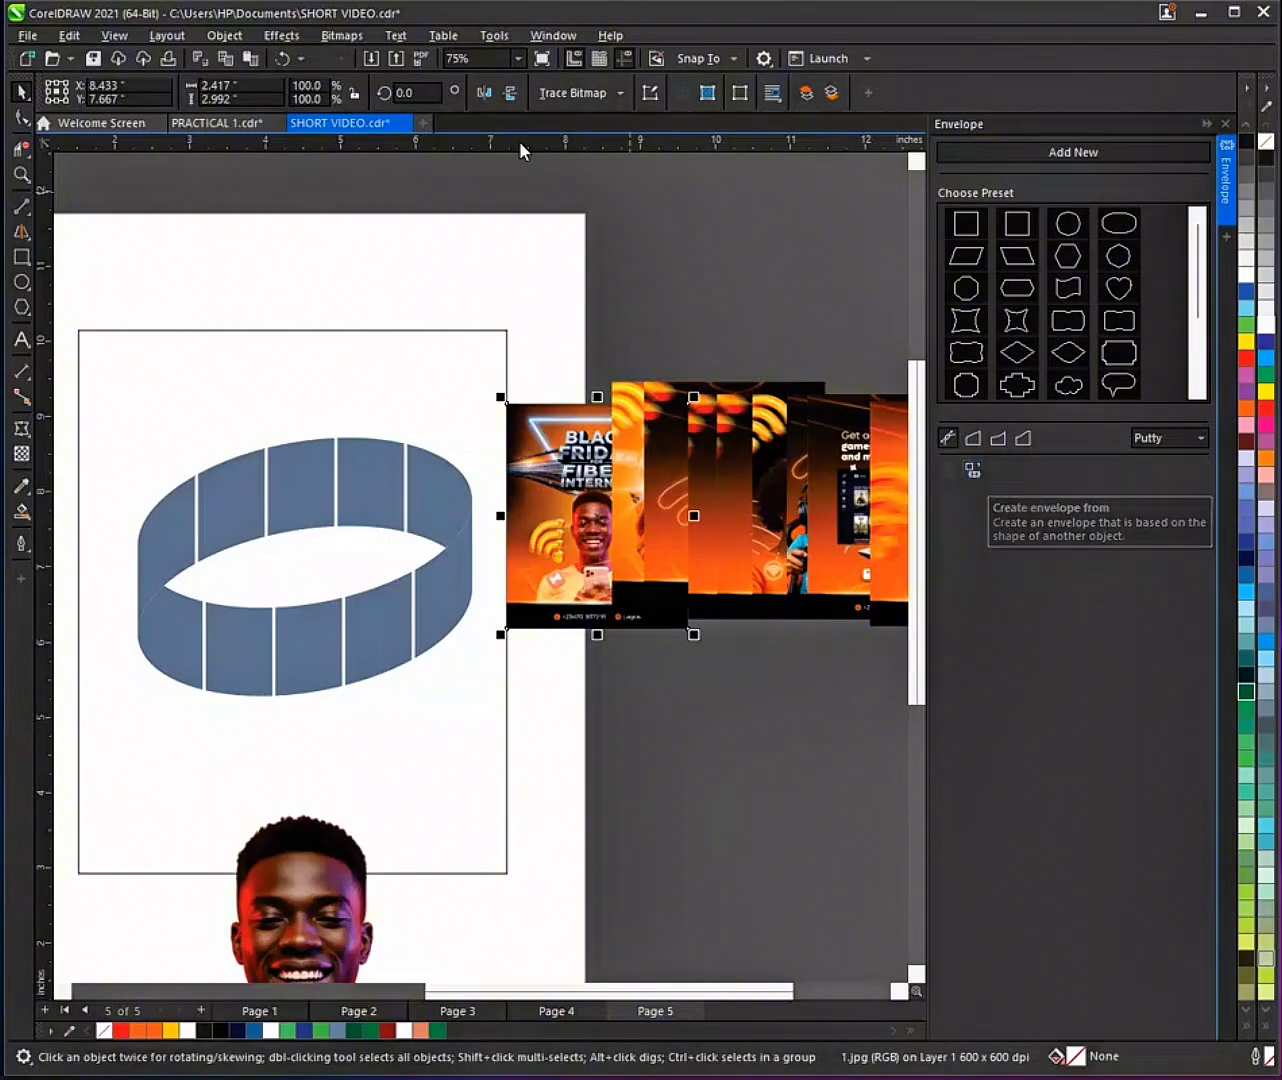
{"action": "left_click", "coordinate": [298, 40]}
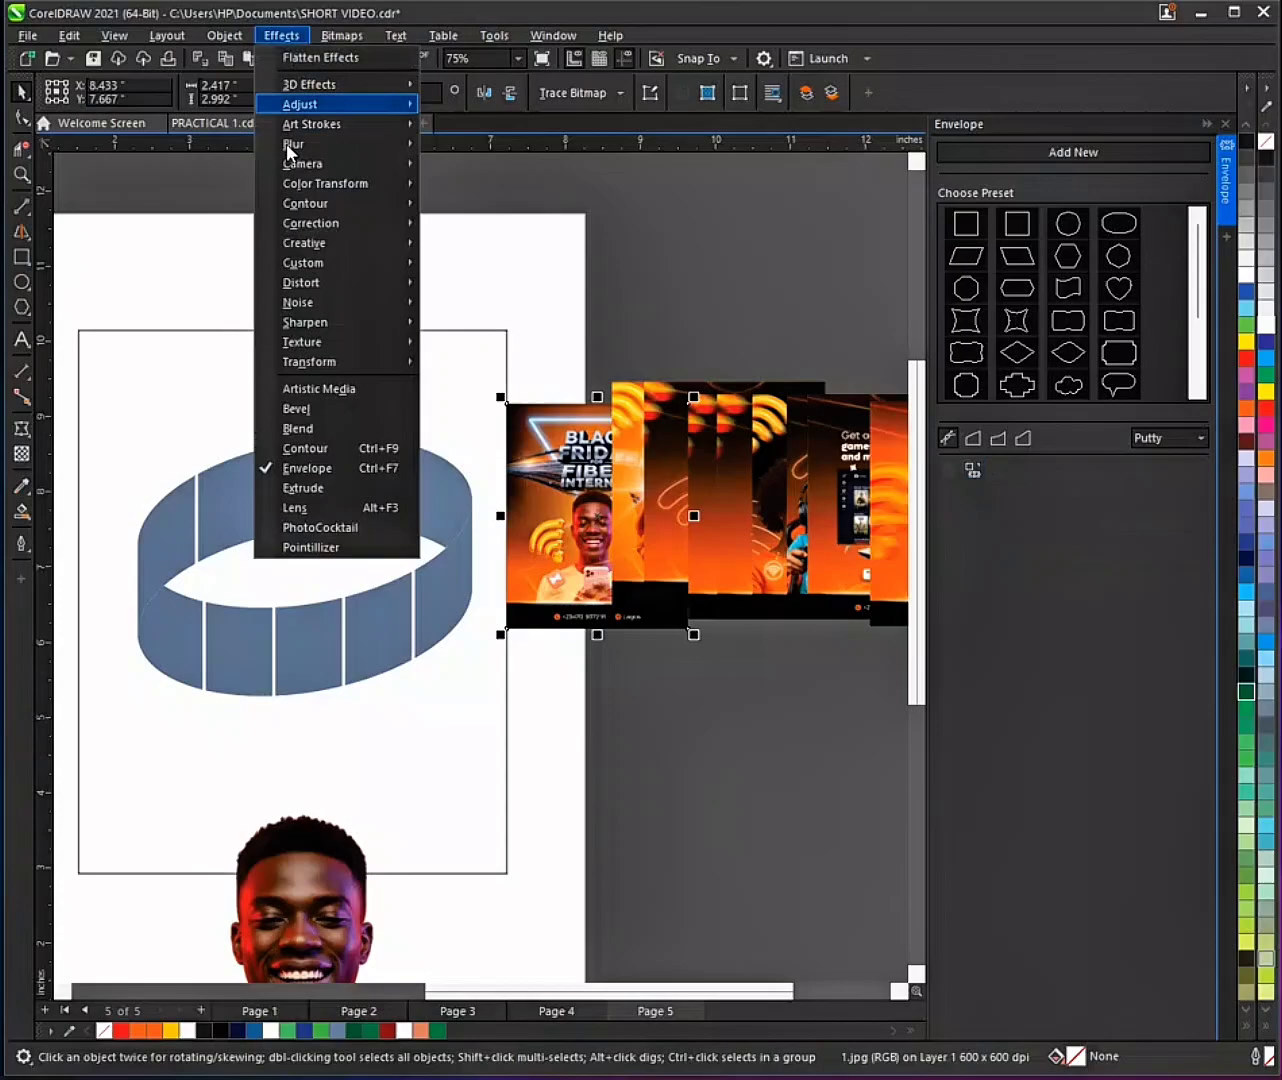
{"action": "left_click", "coordinate": [297, 465]}
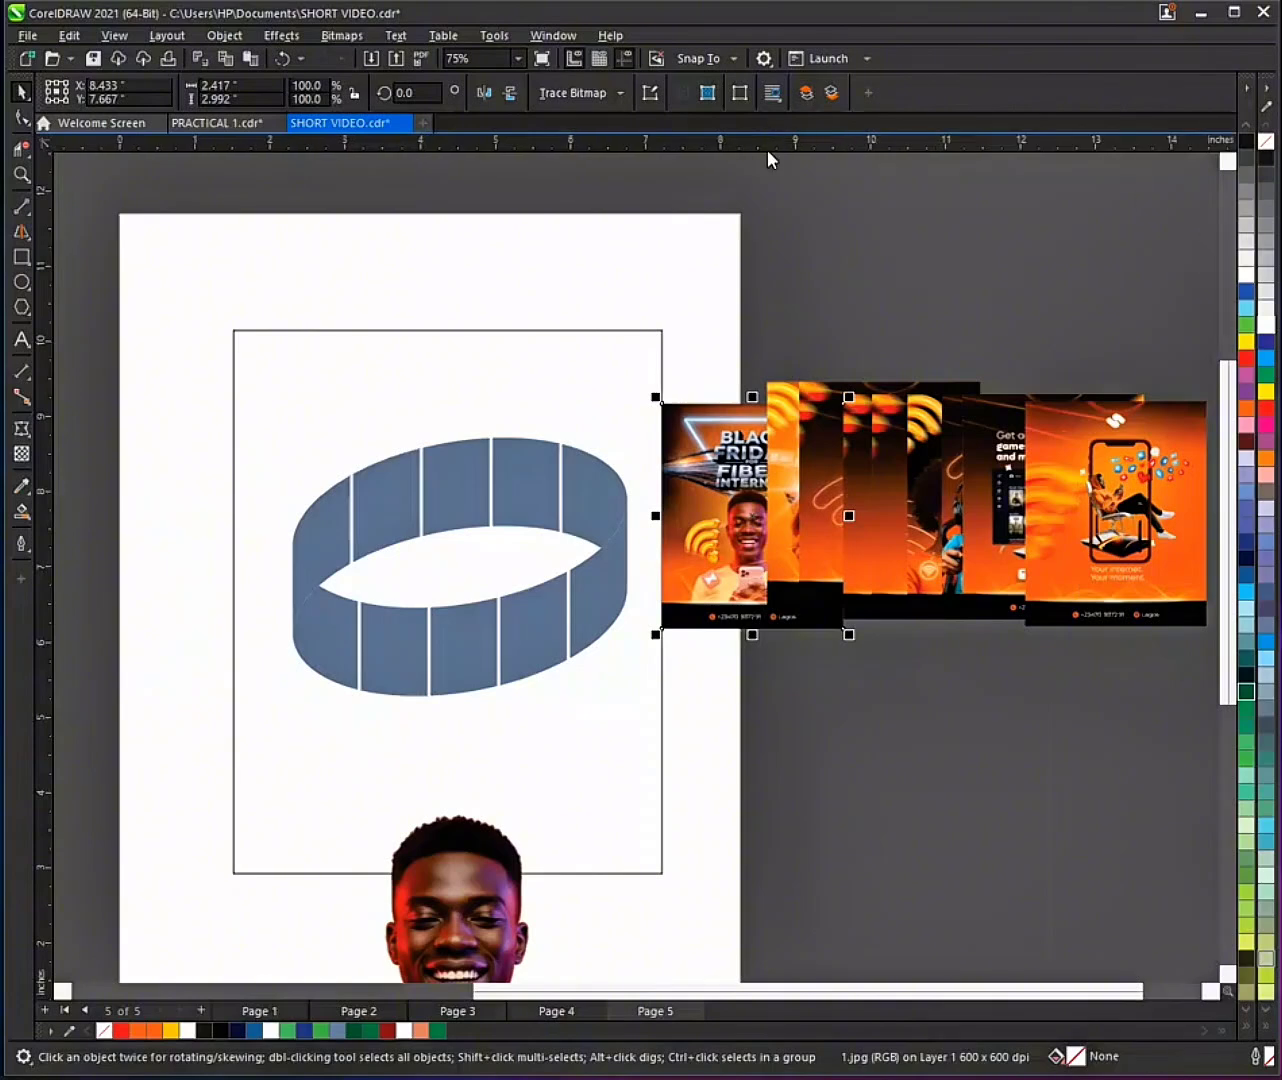
{"action": "left_click", "coordinate": [280, 36]}
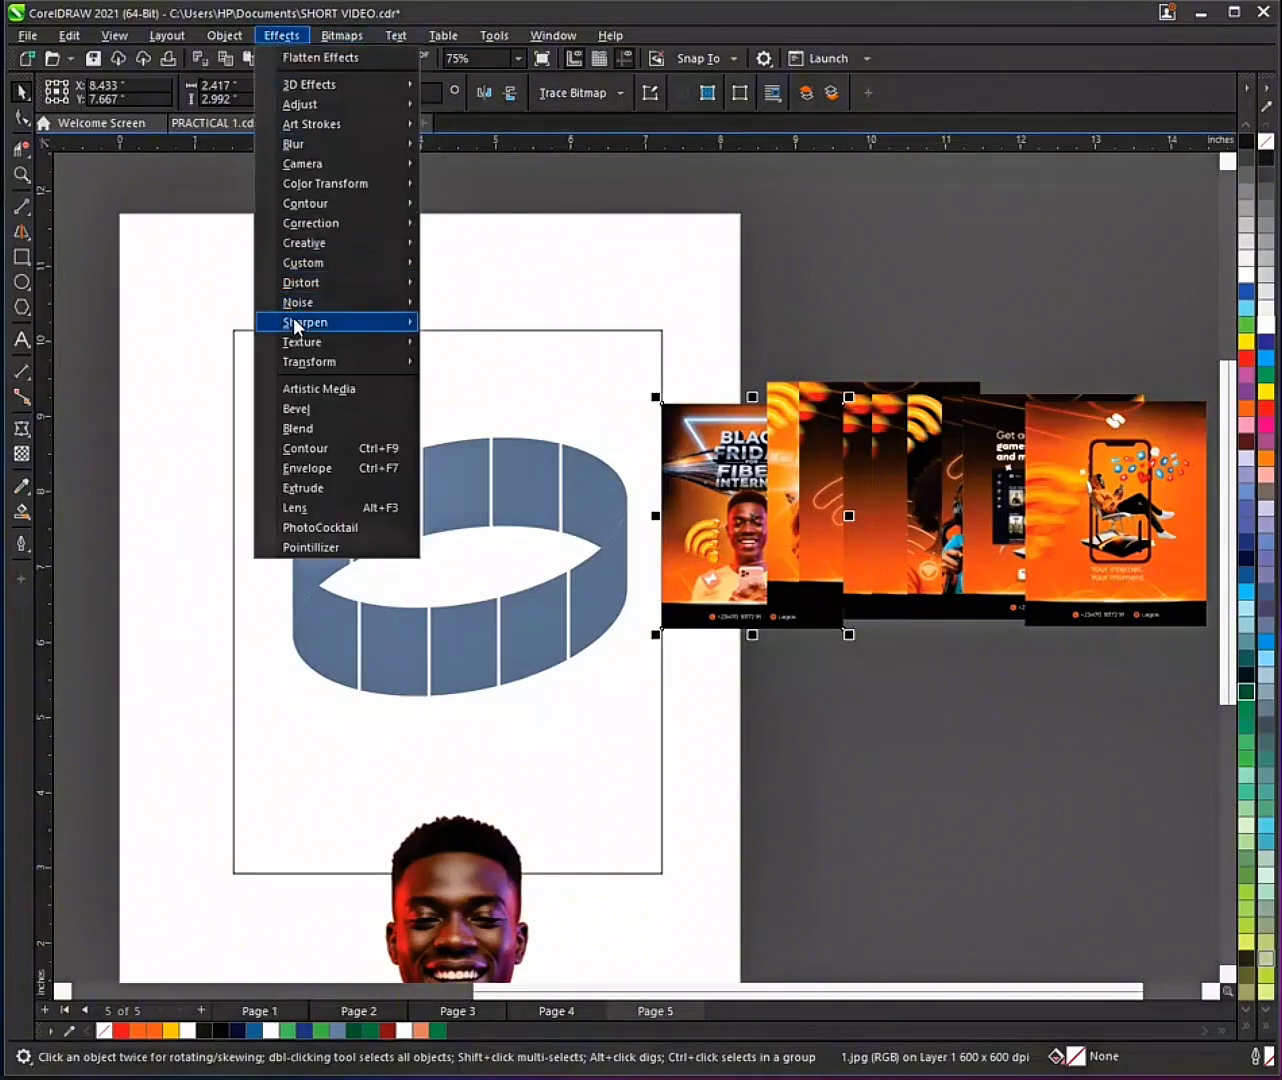
{"action": "left_click", "coordinate": [352, 468]}
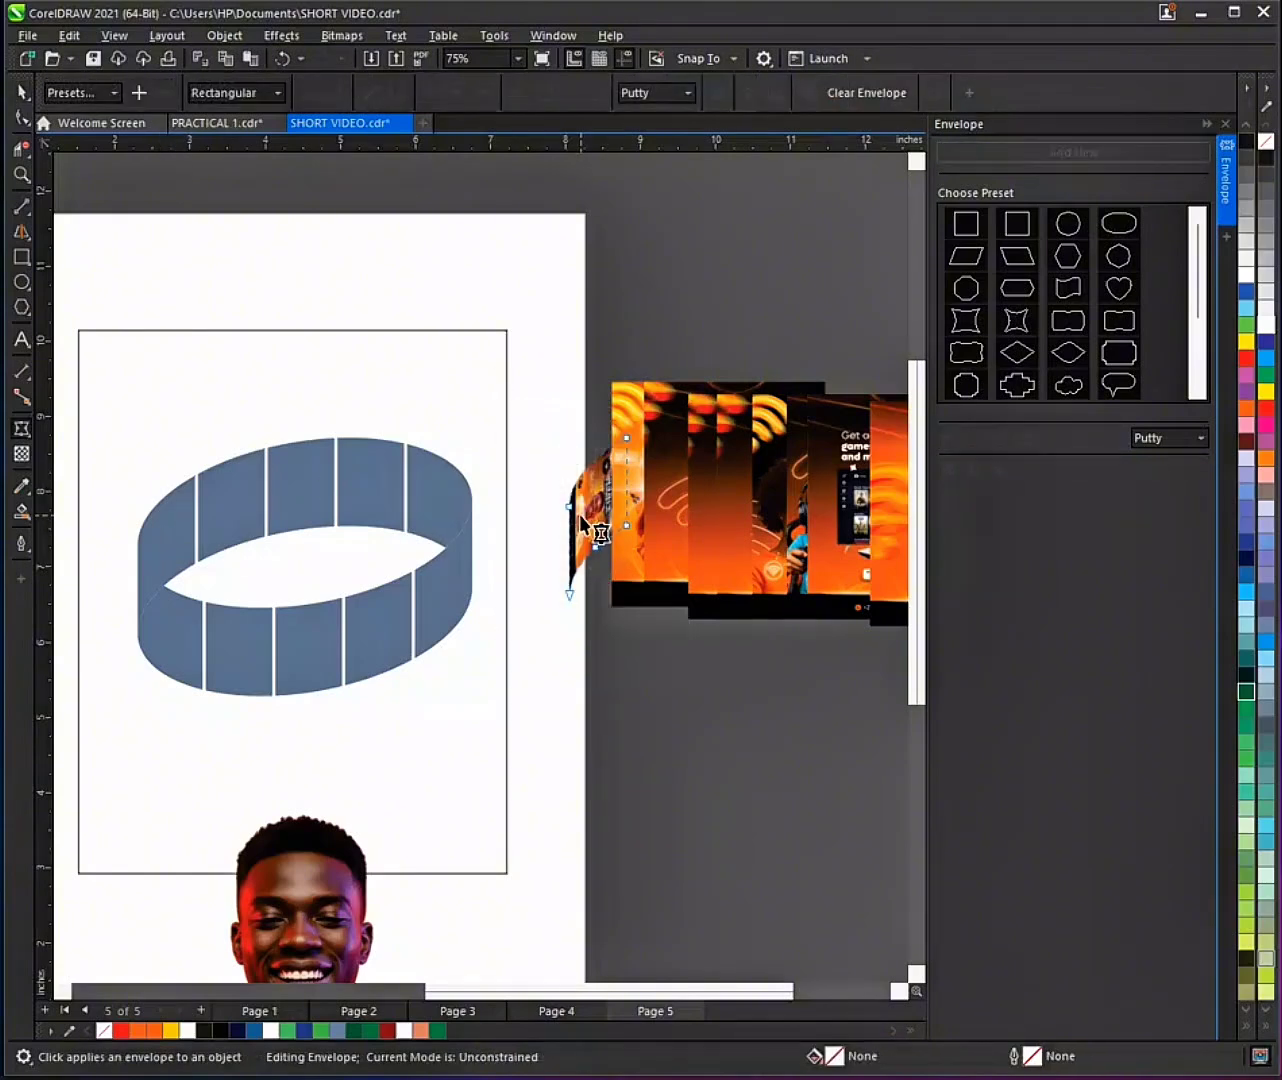
Step: Shape 1.jpg with an envelope created from the leftmost upper segment, and PowerClip it inside that segment
{"action": "key", "text": "space"}
{"action": "left_click_drag", "start_coordinate": [587, 509], "coordinate": [186, 523]}
{"action": "left_click", "coordinate": [191, 600]}
{"action": "scroll", "coordinate": [166, 546], "scroll_direction": "up", "scroll_amount": 2}
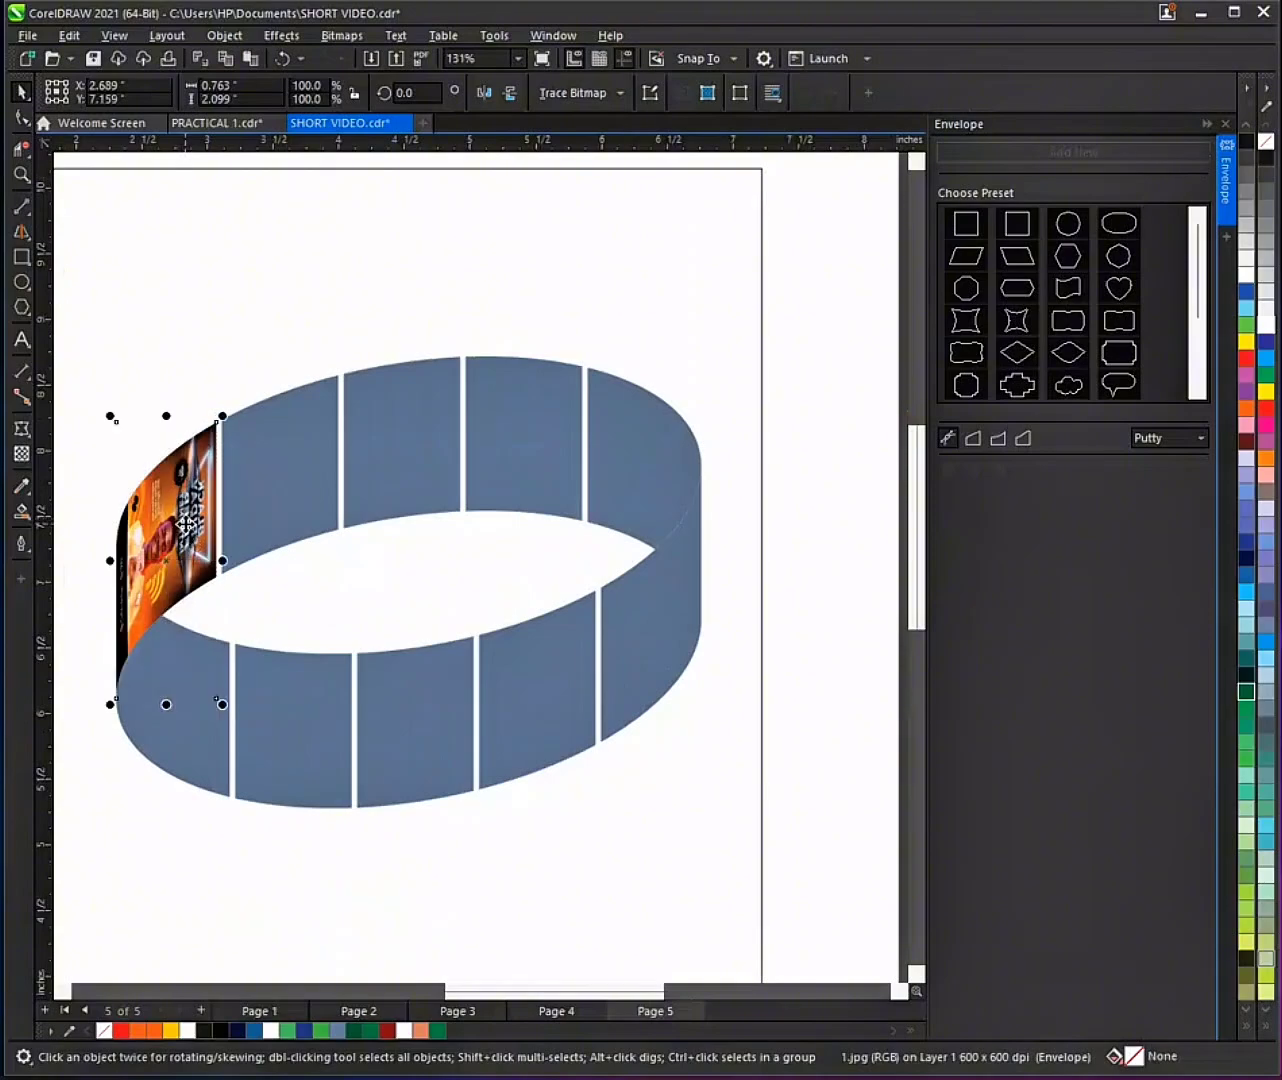
Step: Shape the phone flyer 9.jpg with an envelope from the second upper segment, and PowerClip it inside that segment
{"action": "scroll", "coordinate": [195, 510], "scroll_direction": "down", "scroll_amount": 3}
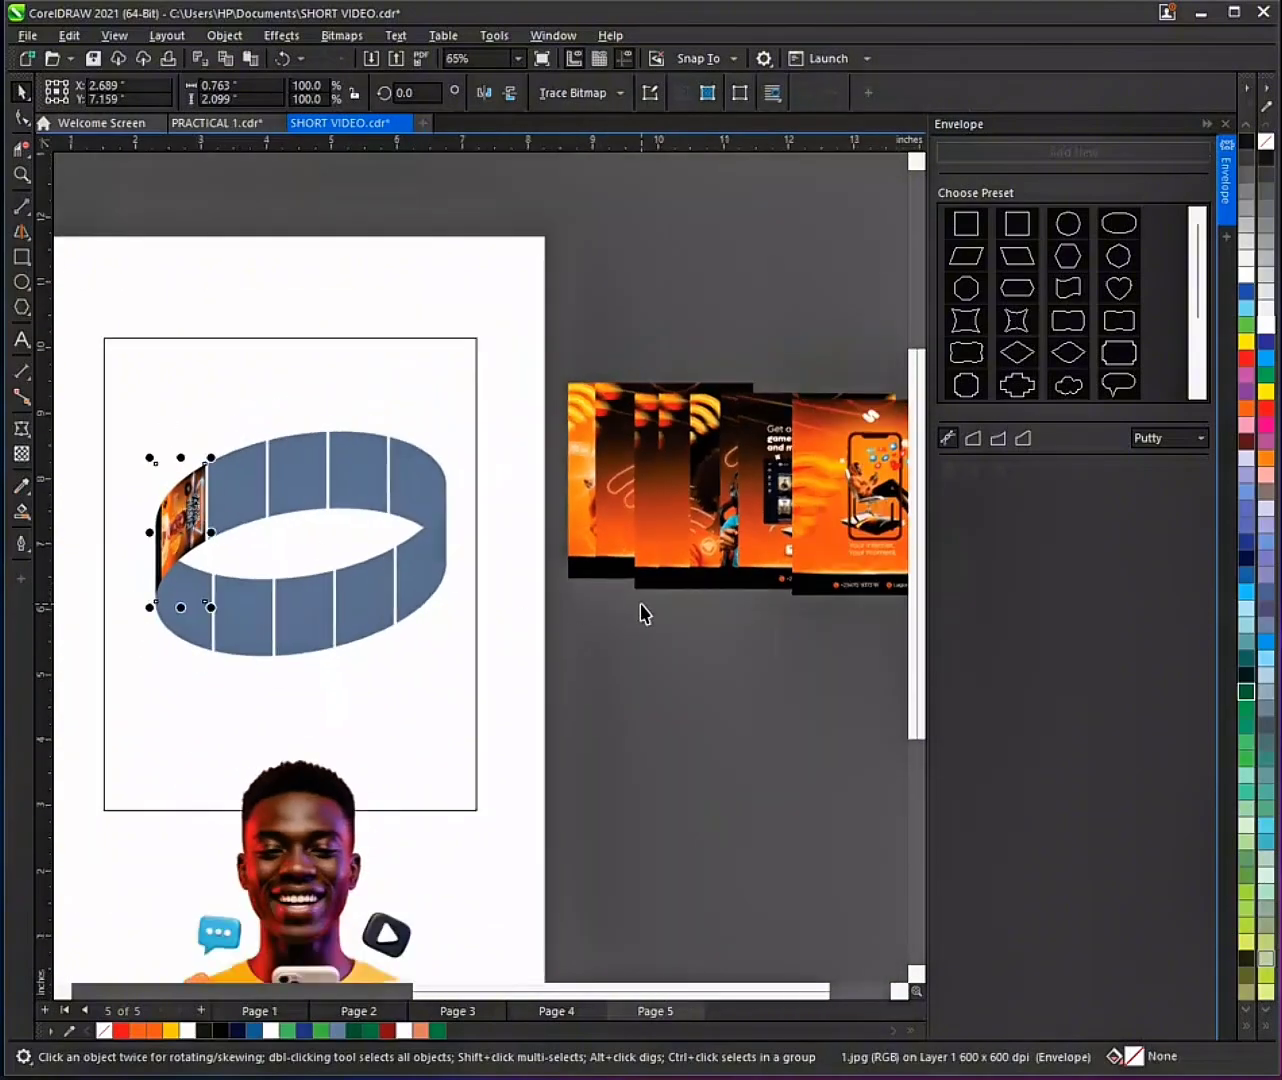
{"action": "left_click", "coordinate": [844, 528]}
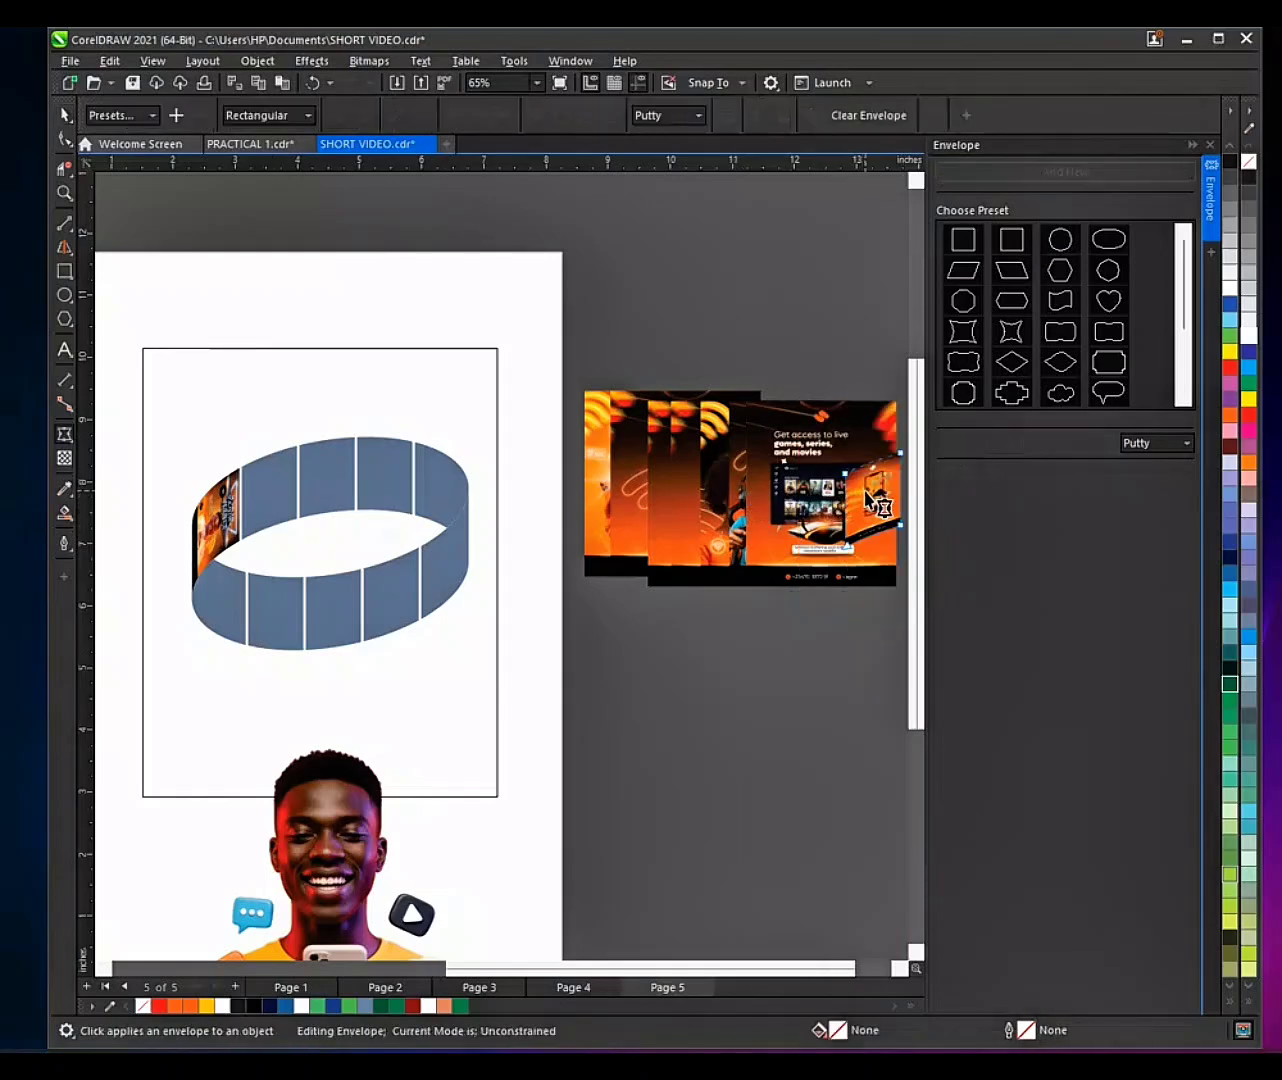
{"action": "key", "text": "space"}
{"action": "left_click_drag", "start_coordinate": [880, 503], "coordinate": [271, 502]}
{"action": "left_click", "coordinate": [292, 548]}
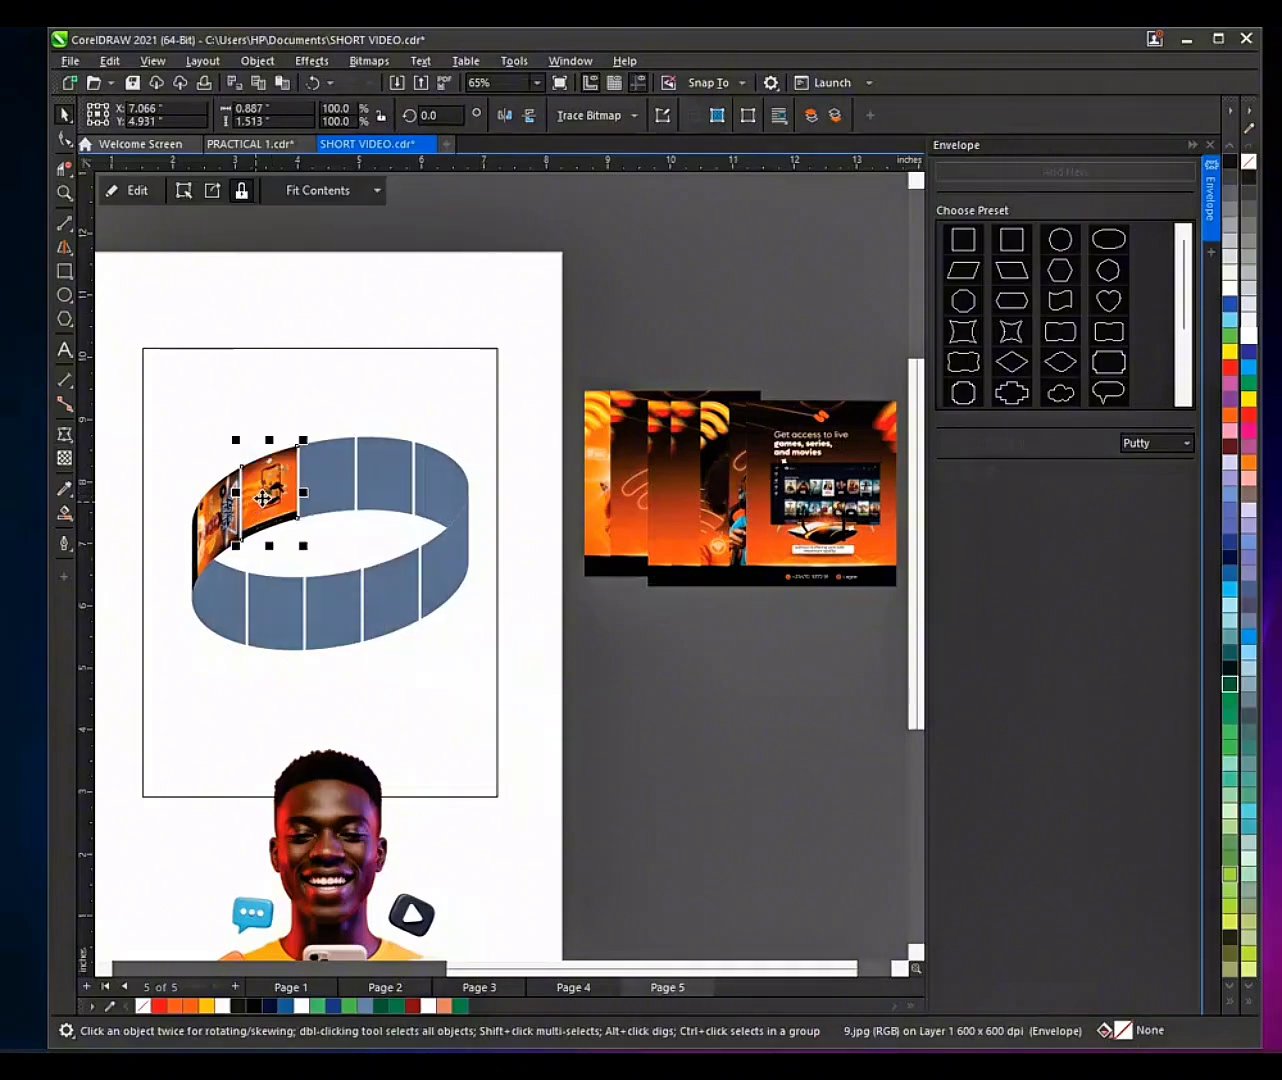
{"action": "scroll", "coordinate": [263, 494], "scroll_direction": "up", "scroll_amount": 4}
{"action": "scroll", "coordinate": [265, 480], "scroll_direction": "down", "scroll_amount": 2}
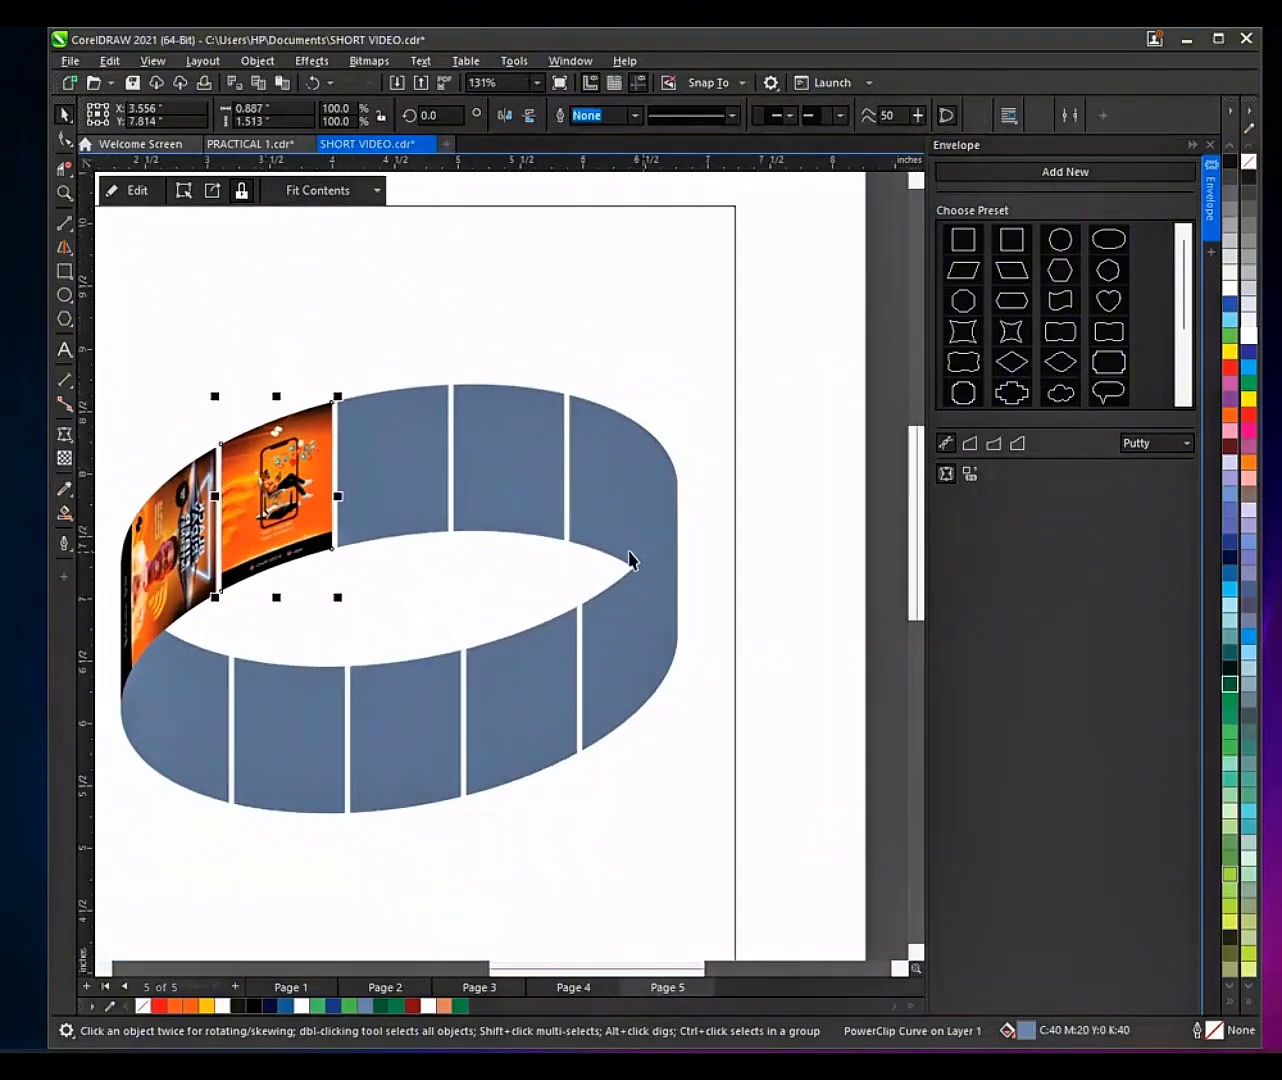
Step: Shape the games and movies flyer 8.jpg with an envelope from the third upper segment, and PowerClip it inside
{"action": "scroll", "coordinate": [557, 544], "scroll_direction": "down", "scroll_amount": 2}
{"action": "left_click_drag", "start_coordinate": [725, 565], "coordinate": [561, 569]}
{"action": "left_click_drag", "start_coordinate": [867, 518], "coordinate": [546, 695]}
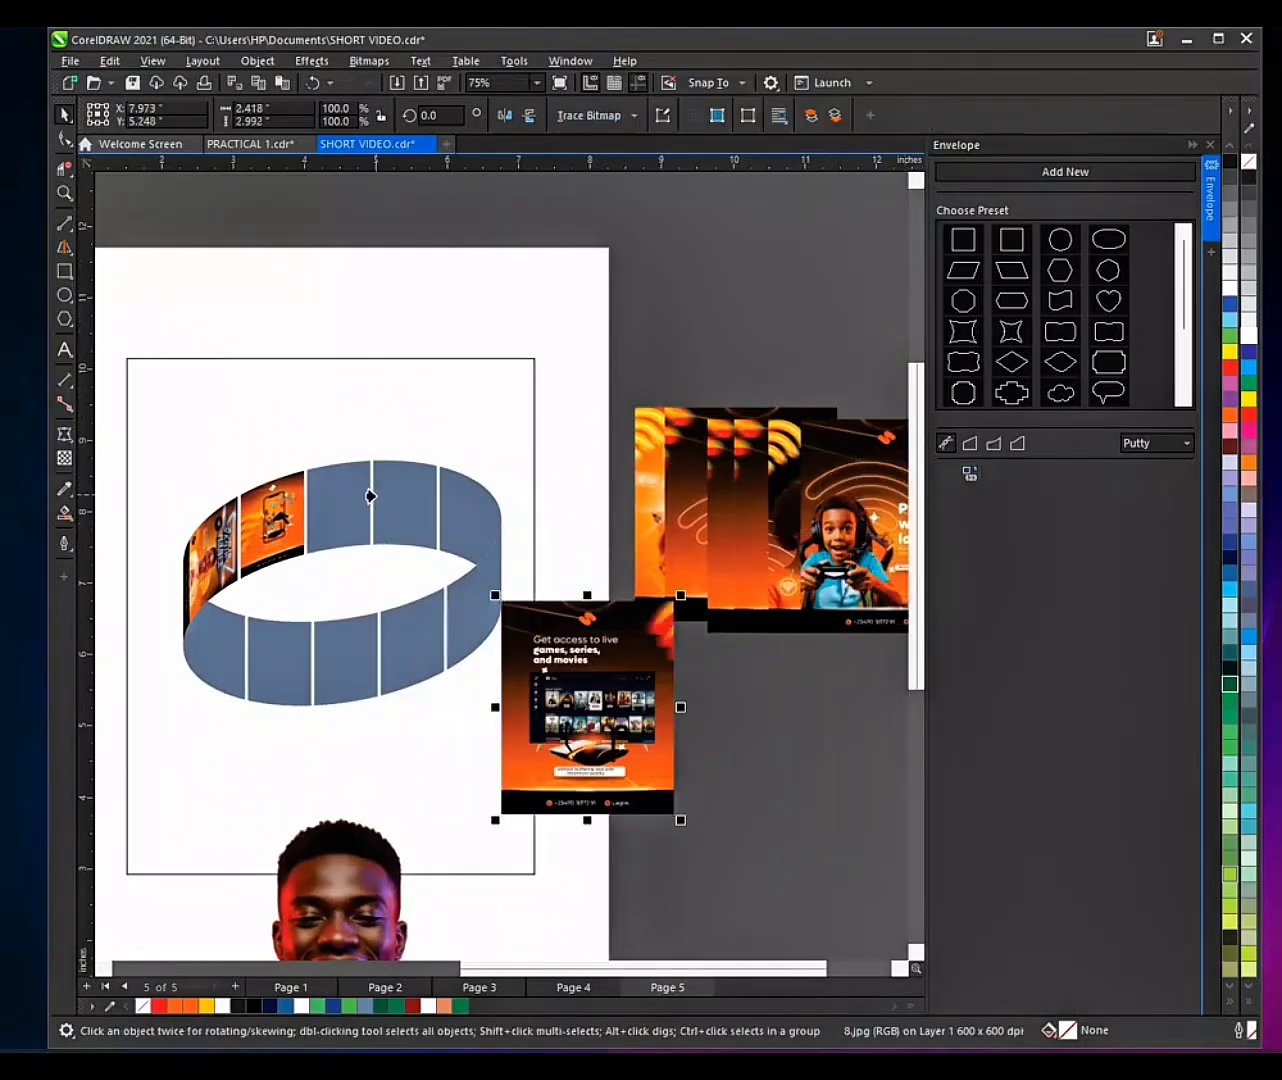
{"action": "key", "text": "space"}
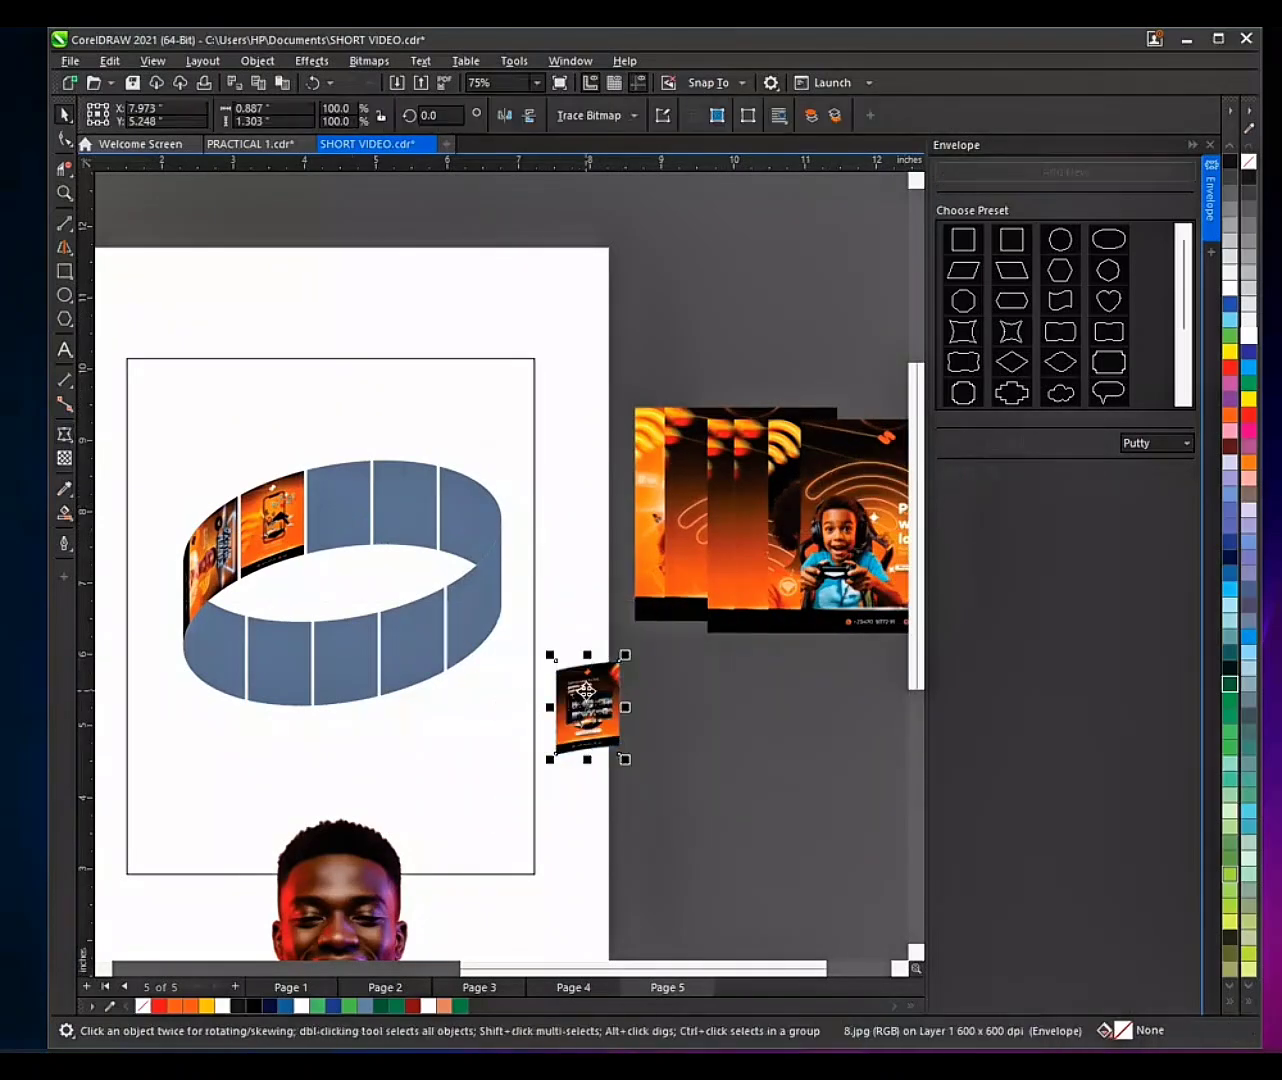
{"action": "left_click_drag", "start_coordinate": [585, 705], "coordinate": [340, 512]}
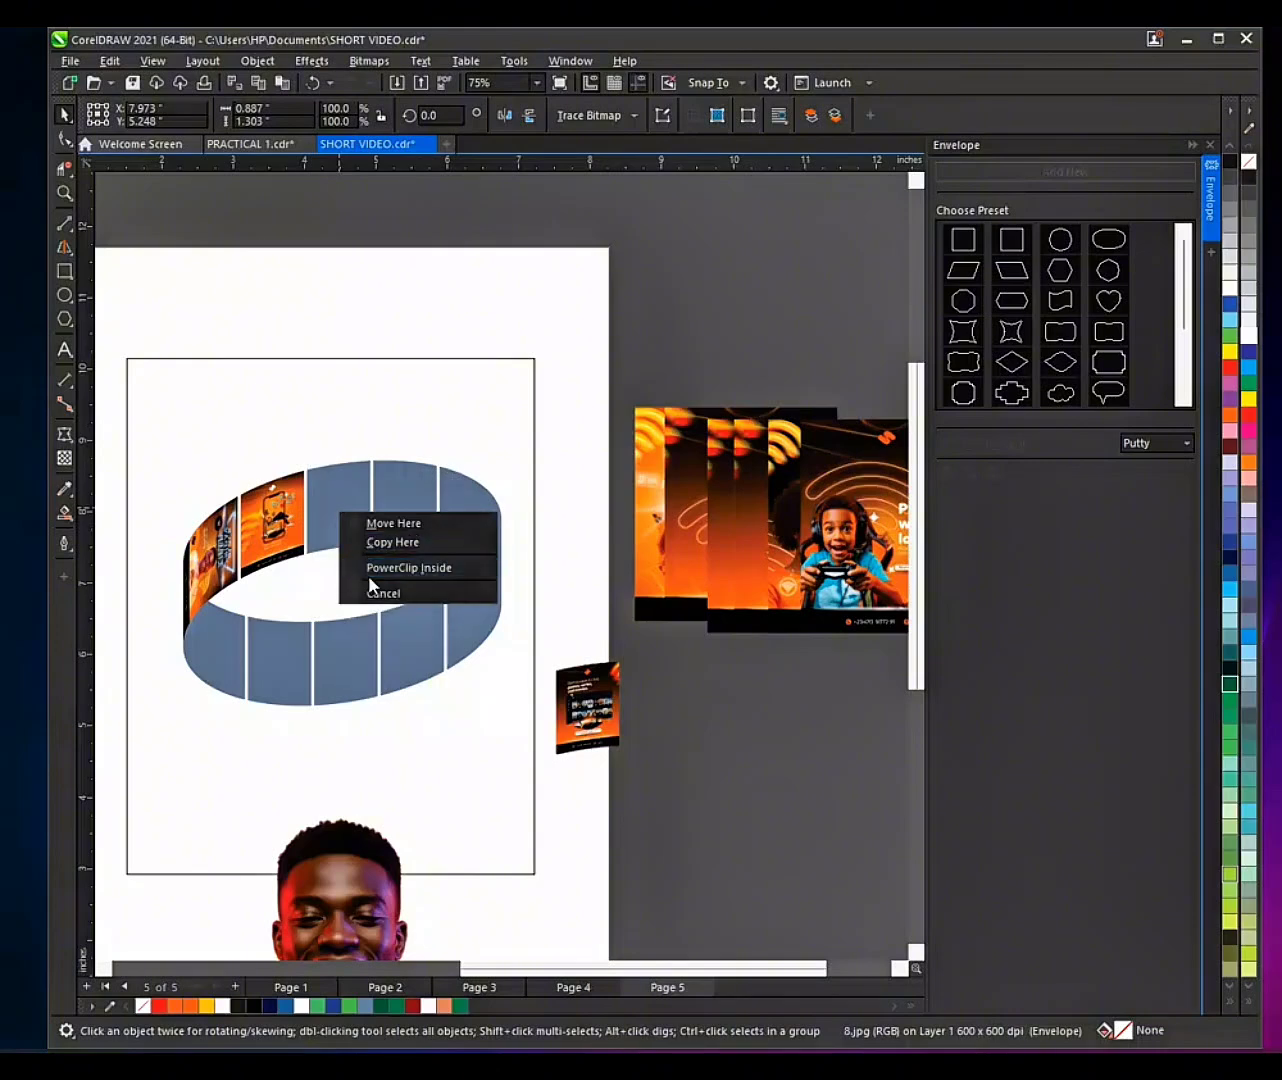
{"action": "left_click", "coordinate": [400, 567]}
Step: Shape the boy gamer flyer 7.jpg with an envelope from the fourth upper segment, and PowerClip it inside
{"action": "left_click", "coordinate": [853, 534]}
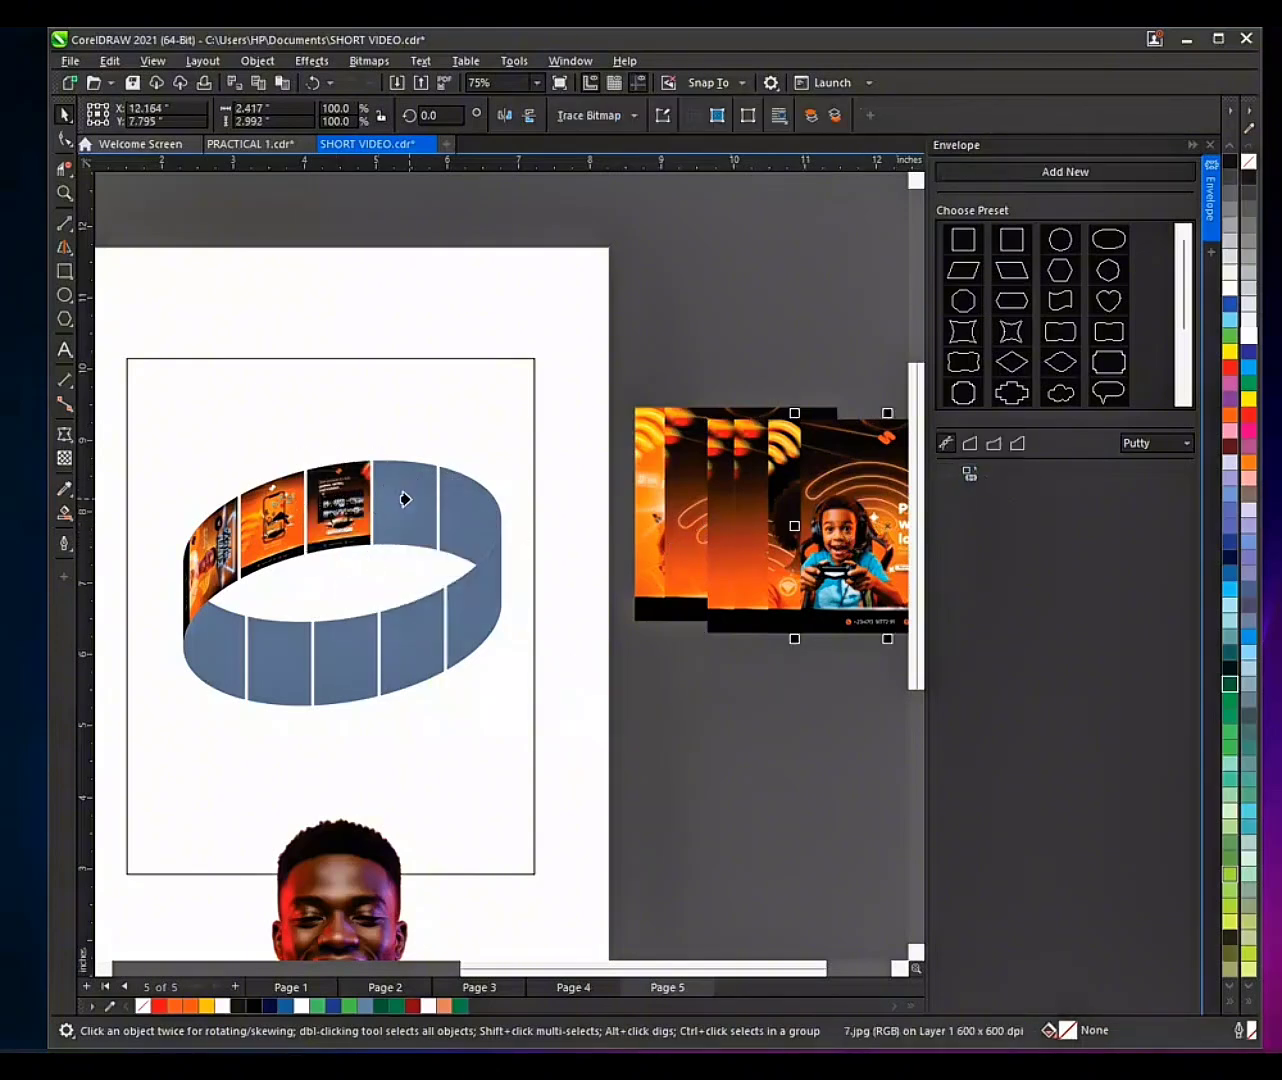
{"action": "left_click", "coordinate": [427, 511]}
{"action": "key", "text": "space"}
{"action": "left_click_drag", "start_coordinate": [877, 521], "coordinate": [437, 444]}
{"action": "left_click", "coordinate": [449, 544]}
{"action": "scroll", "coordinate": [405, 495], "scroll_direction": "up", "scroll_amount": 2}
{"action": "scroll", "coordinate": [408, 496], "scroll_direction": "up", "scroll_amount": 1}
Step: Shape the "limits" flyer 6.jpg with an envelope from the rightmost upper segment, and PowerClip it inside that segment
{"action": "scroll", "coordinate": [470, 460], "scroll_direction": "down", "scroll_amount": 3}
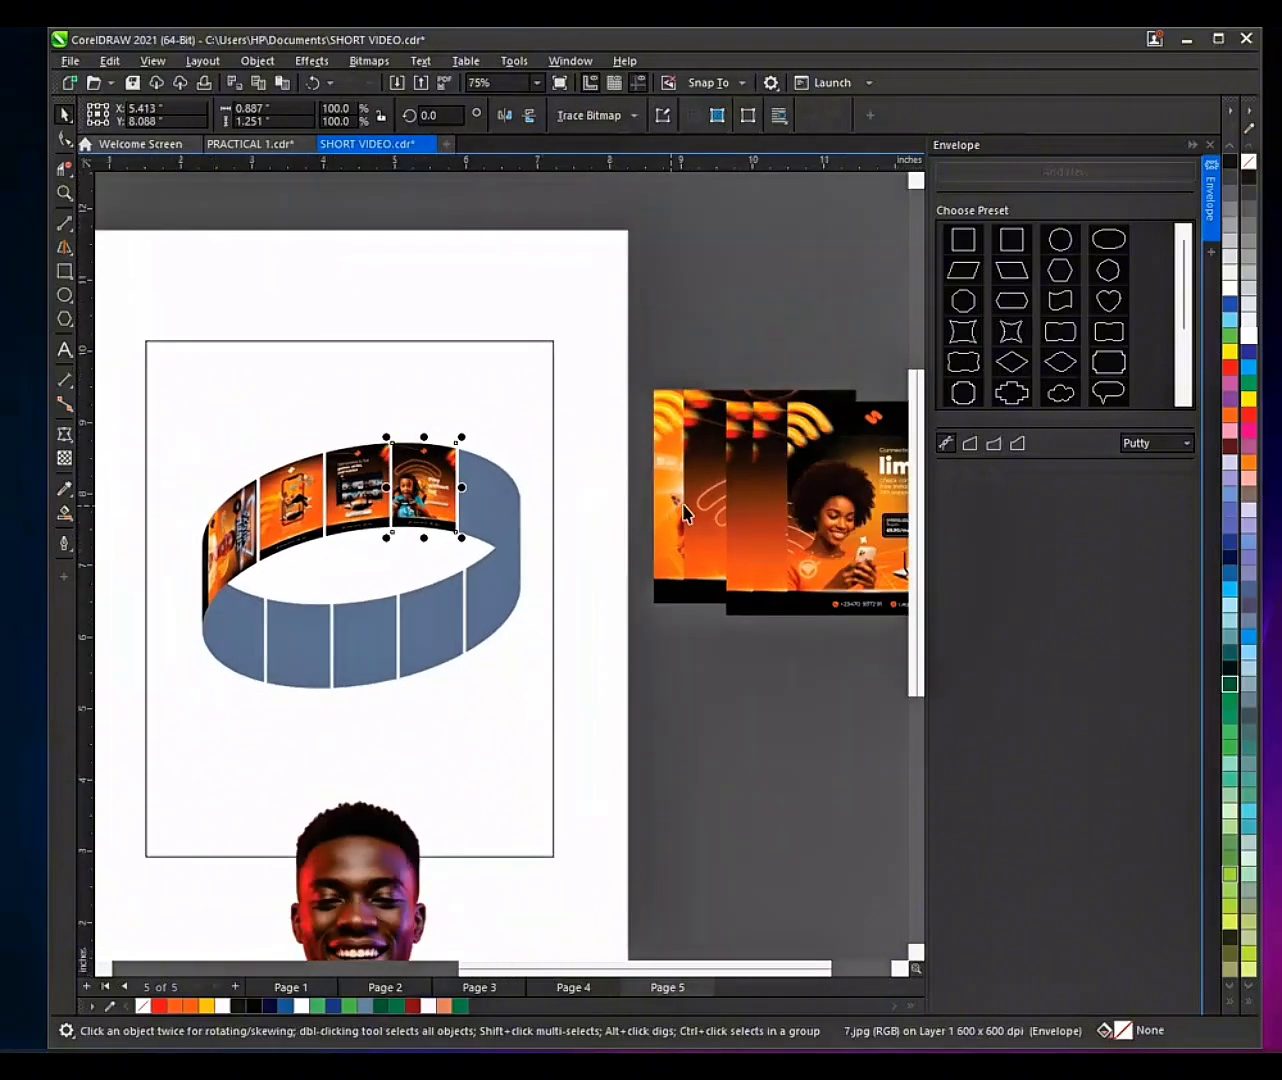
{"action": "left_click", "coordinate": [823, 511]}
{"action": "left_click_drag", "start_coordinate": [823, 511], "coordinate": [782, 670]}
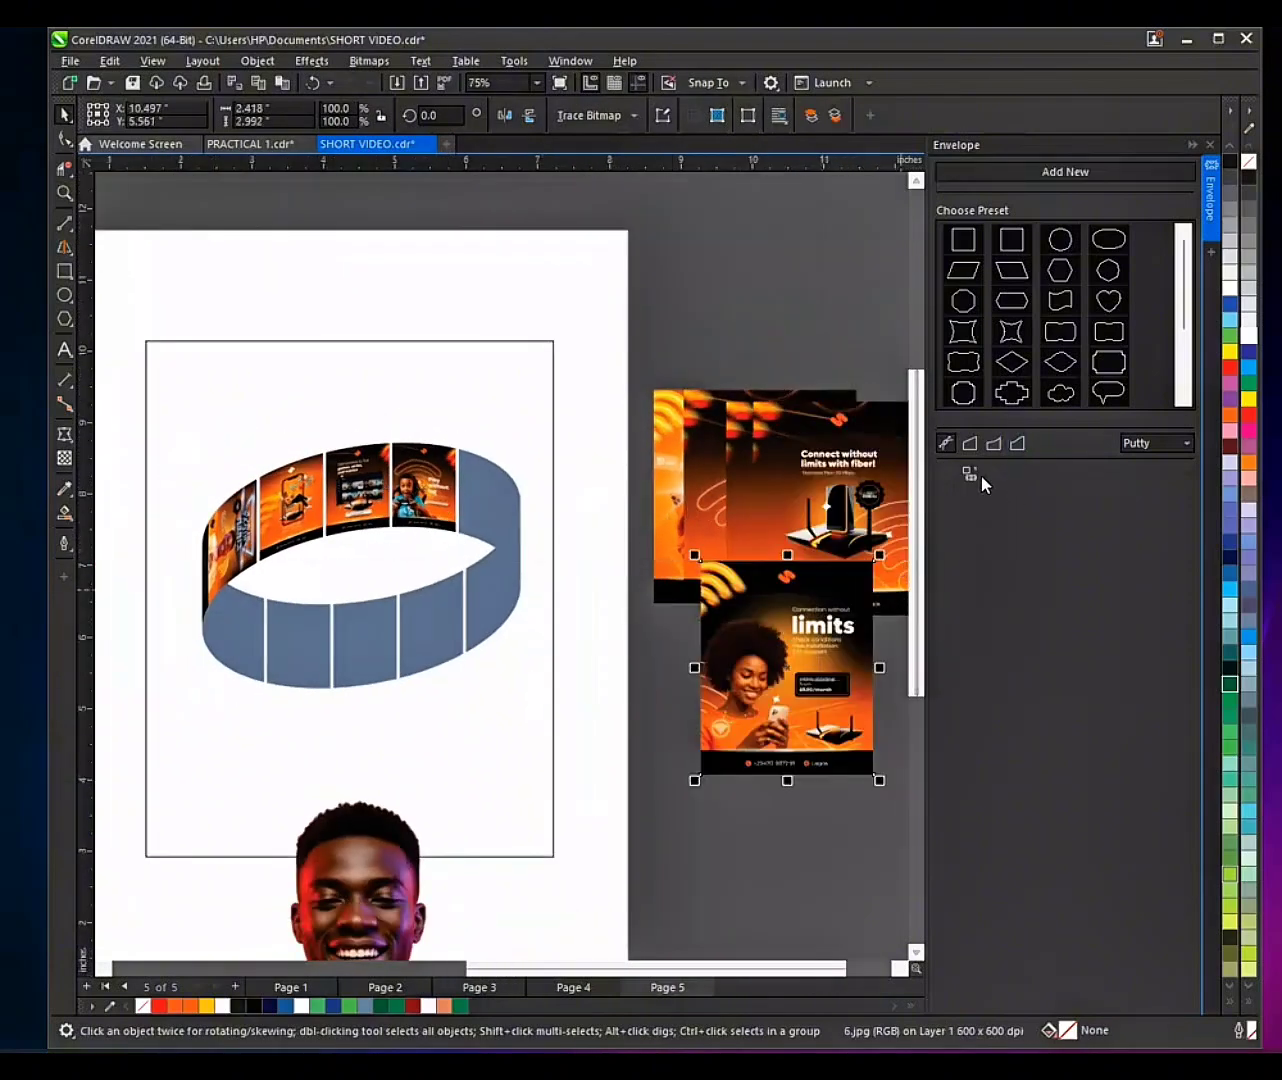
{"action": "left_click", "coordinate": [488, 488]}
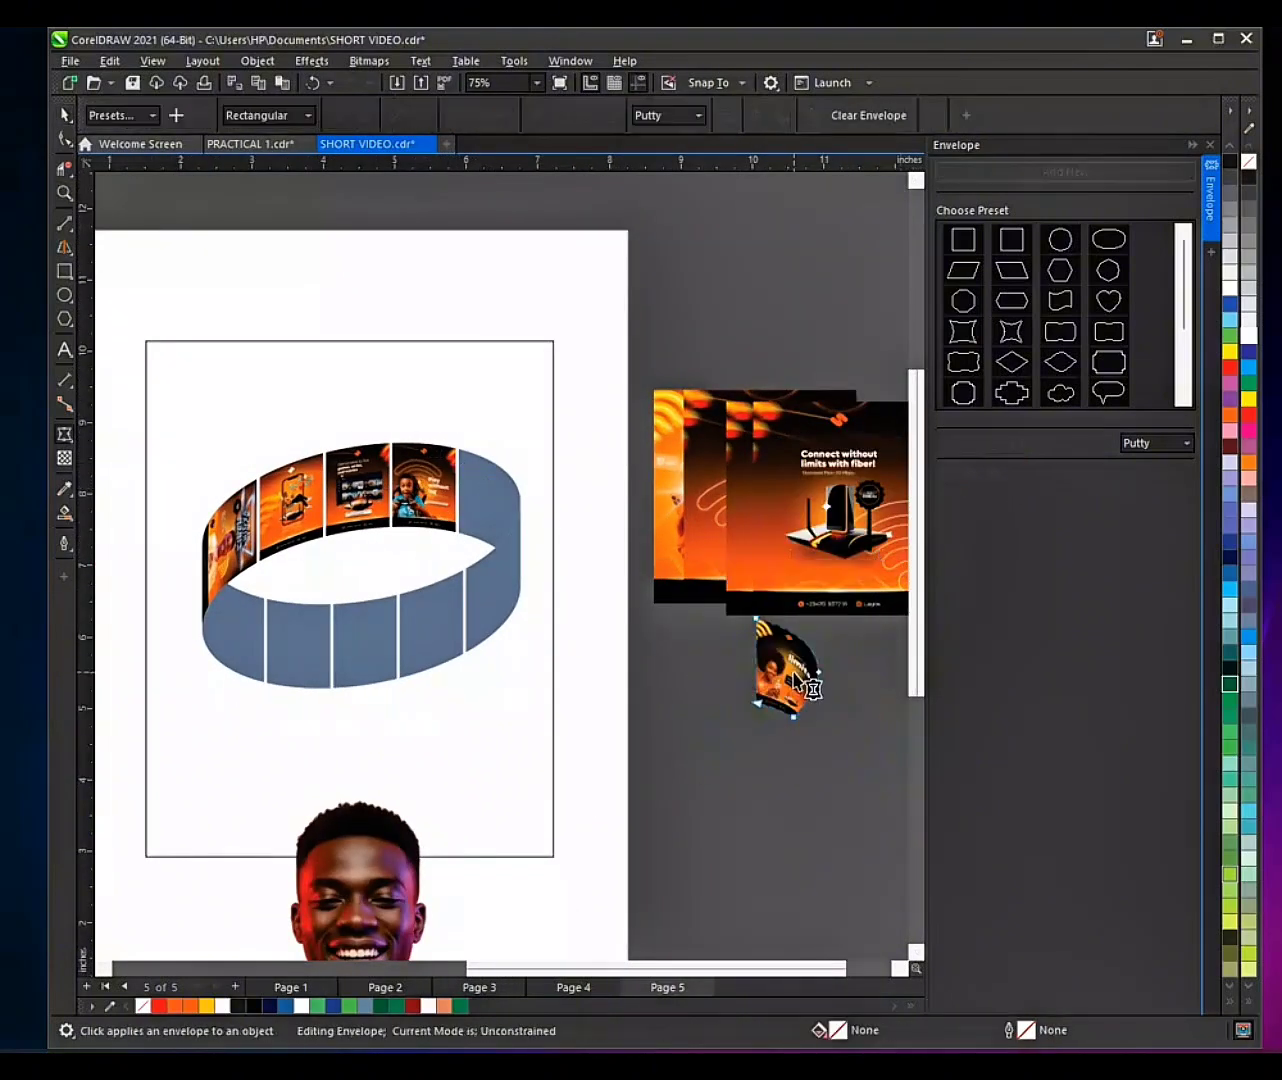
{"action": "key", "text": "space"}
{"action": "left_click_drag", "start_coordinate": [750, 667], "coordinate": [497, 512]}
{"action": "left_click", "coordinate": [518, 568]}
{"action": "scroll", "coordinate": [486, 516], "scroll_direction": "up", "scroll_amount": 4}
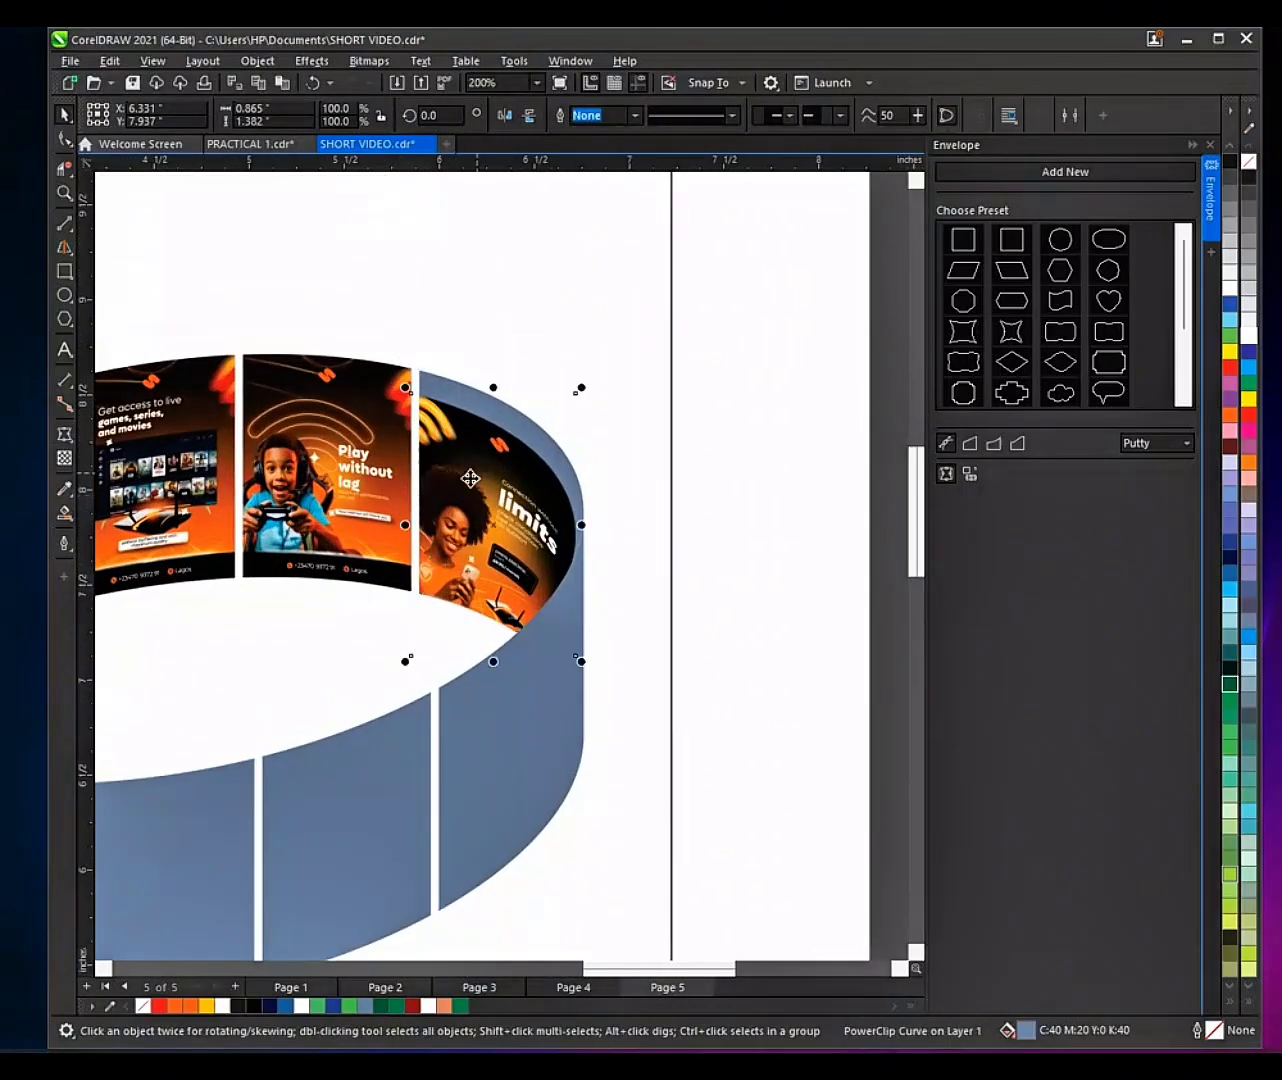
{"action": "left_click", "coordinate": [467, 472]}
{"action": "scroll", "coordinate": [490, 476], "scroll_direction": "down", "scroll_amount": 4}
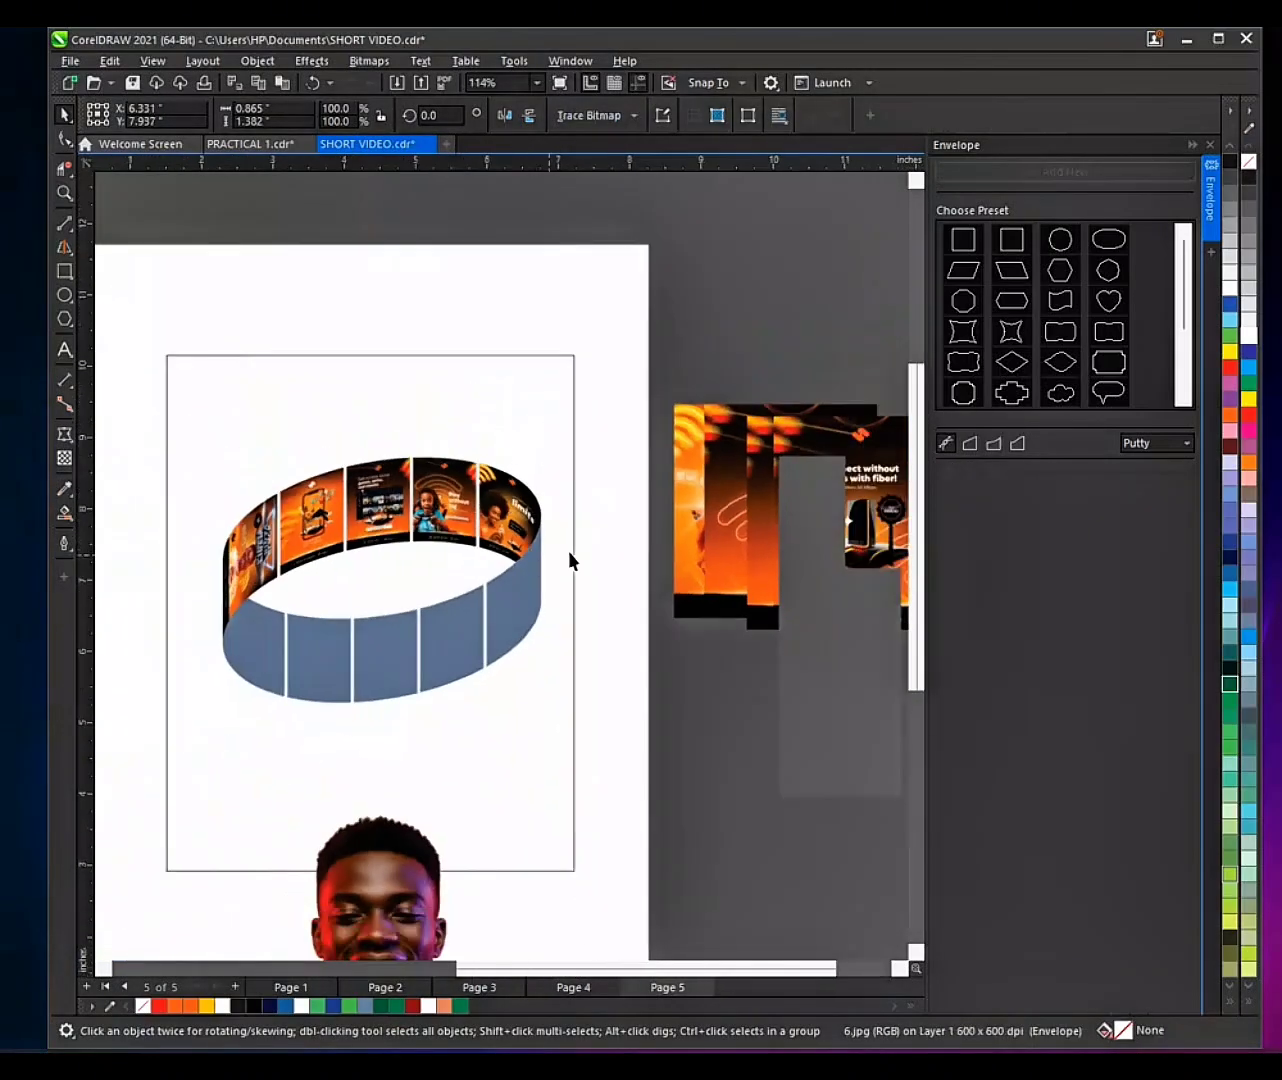
Step: Shape the router flyer 5.jpg with an envelope from the leftmost lower segment, and PowerClip it inside that segment
{"action": "scroll", "coordinate": [664, 550], "scroll_direction": "down", "scroll_amount": 2}
{"action": "left_click", "coordinate": [824, 531]}
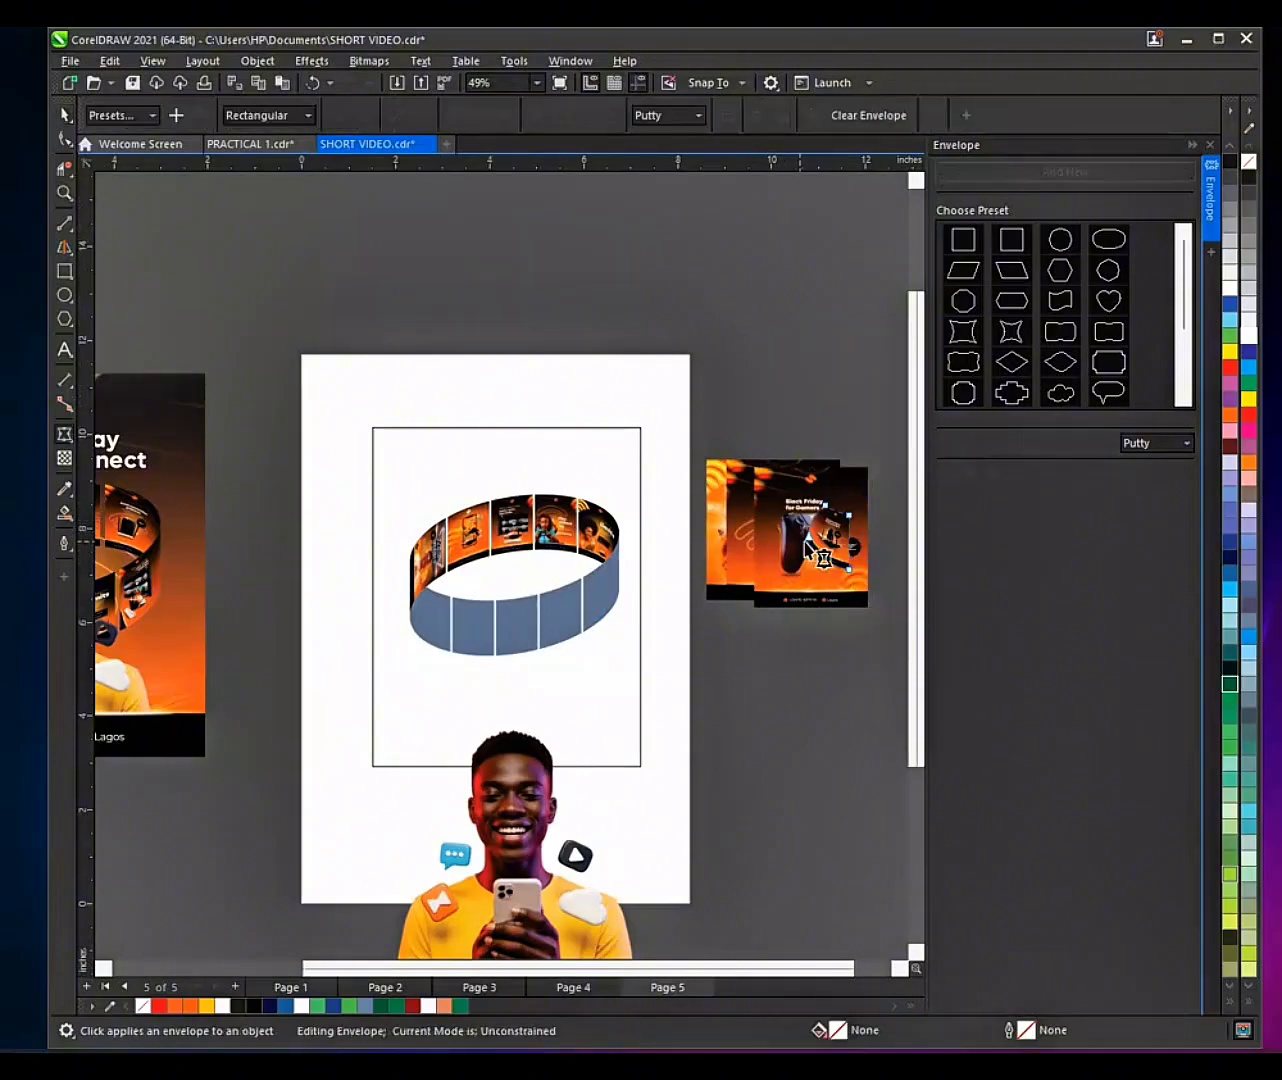
{"action": "key", "text": "space"}
{"action": "left_click_drag", "start_coordinate": [826, 535], "coordinate": [430, 620]}
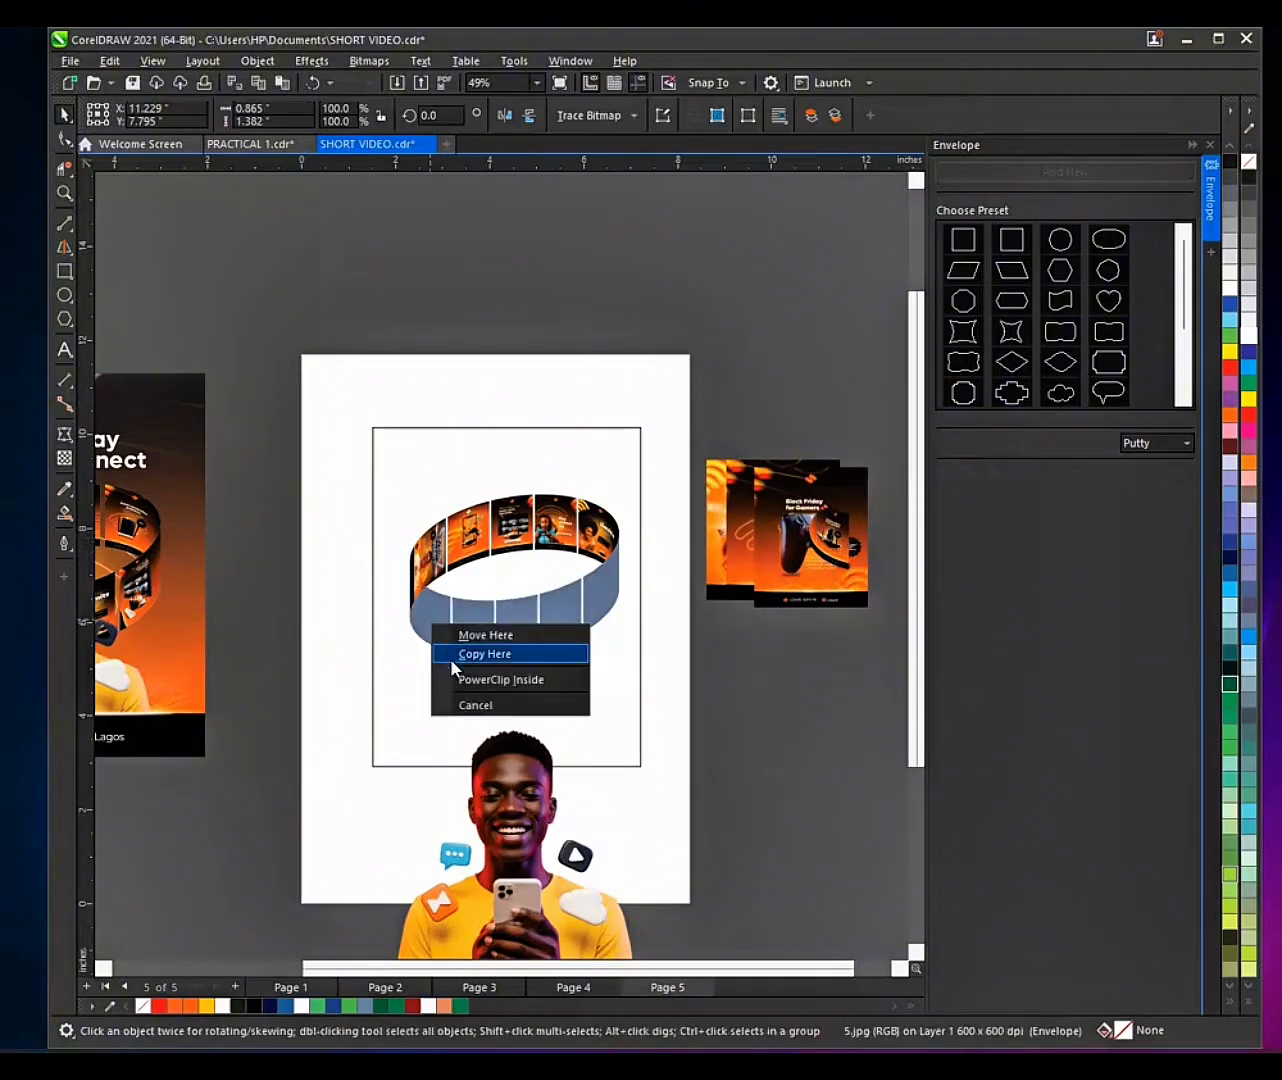
{"action": "left_click", "coordinate": [464, 684]}
{"action": "scroll", "coordinate": [413, 610], "scroll_direction": "up", "scroll_amount": 5}
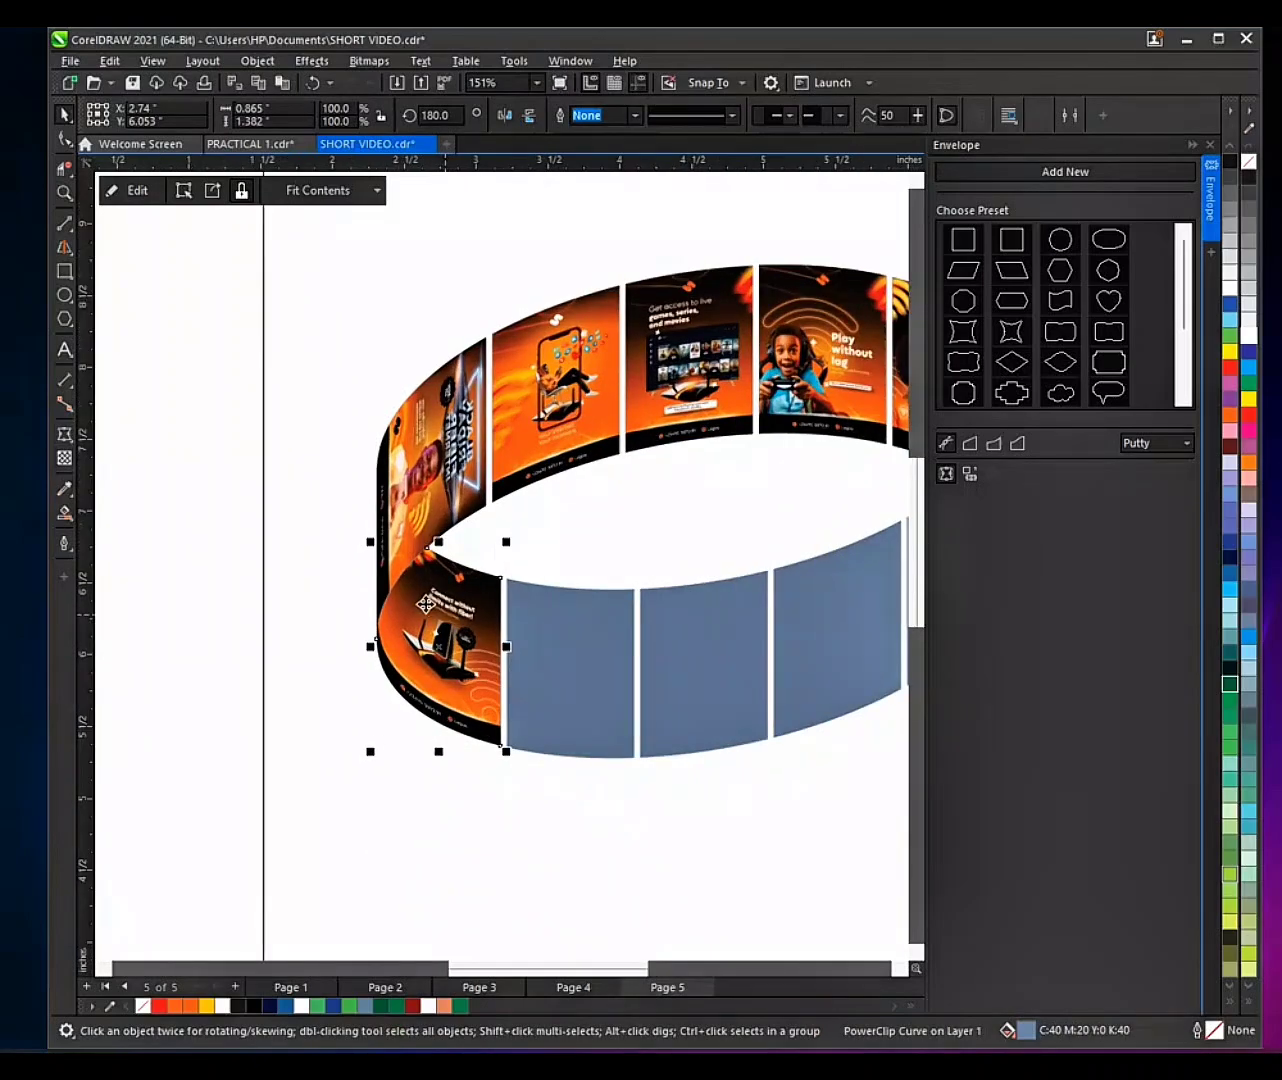
Step: Shape the gamers flyer 4.jpg with an envelope created from the second lower segment
{"action": "scroll", "coordinate": [414, 612], "scroll_direction": "down", "scroll_amount": 6}
{"action": "left_click", "coordinate": [787, 590]}
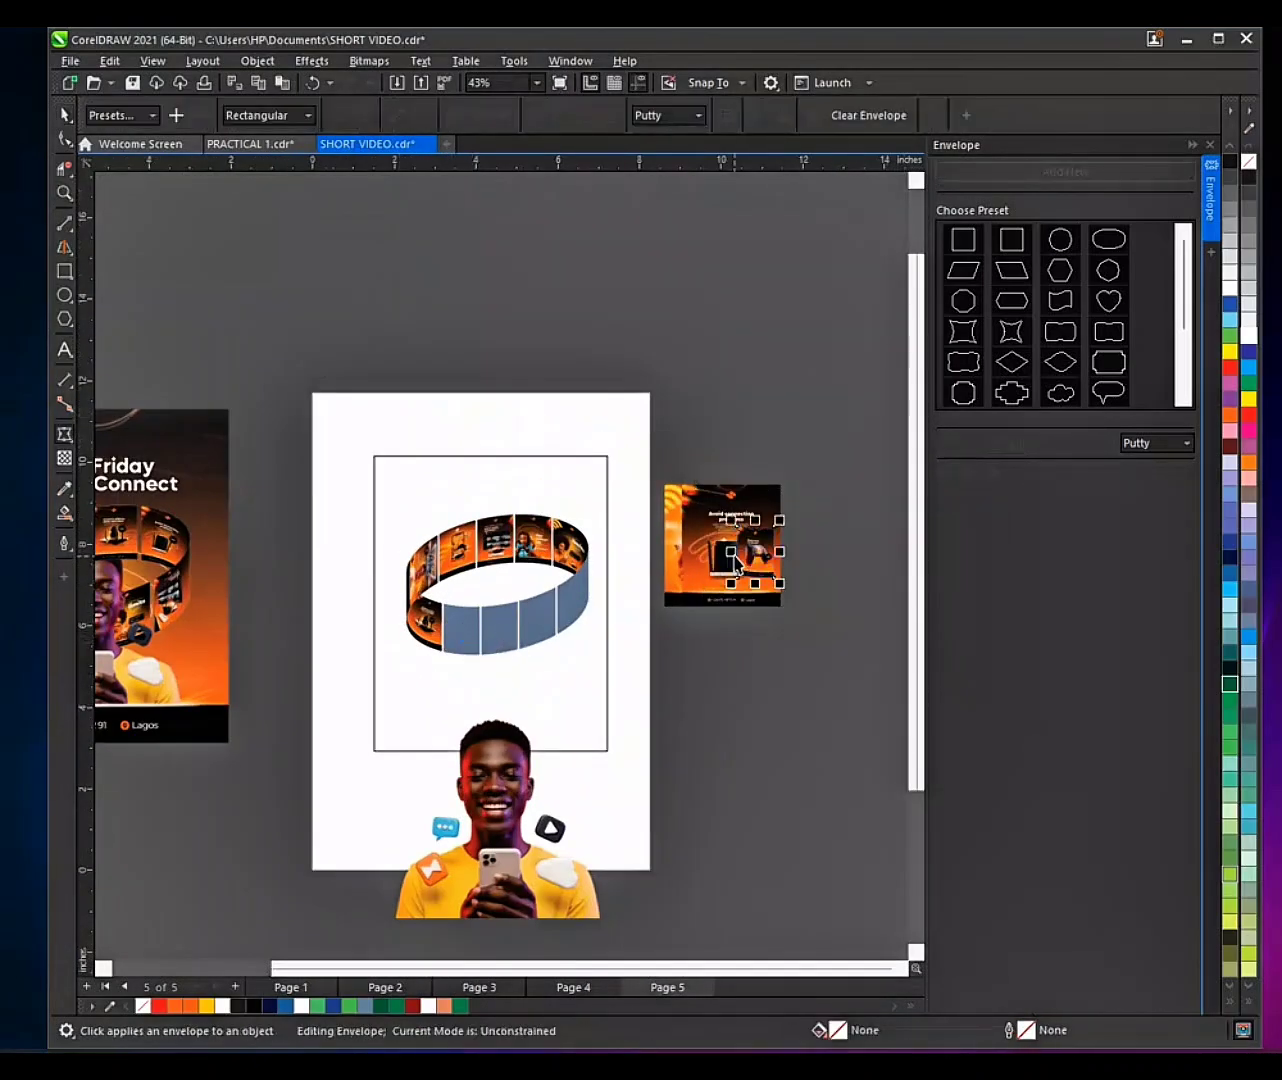
{"action": "key", "text": "space"}
{"action": "left_click_drag", "start_coordinate": [745, 555], "coordinate": [450, 632]}
{"action": "left_click", "coordinate": [490, 684]}
{"action": "key", "text": "ctrl+z"}
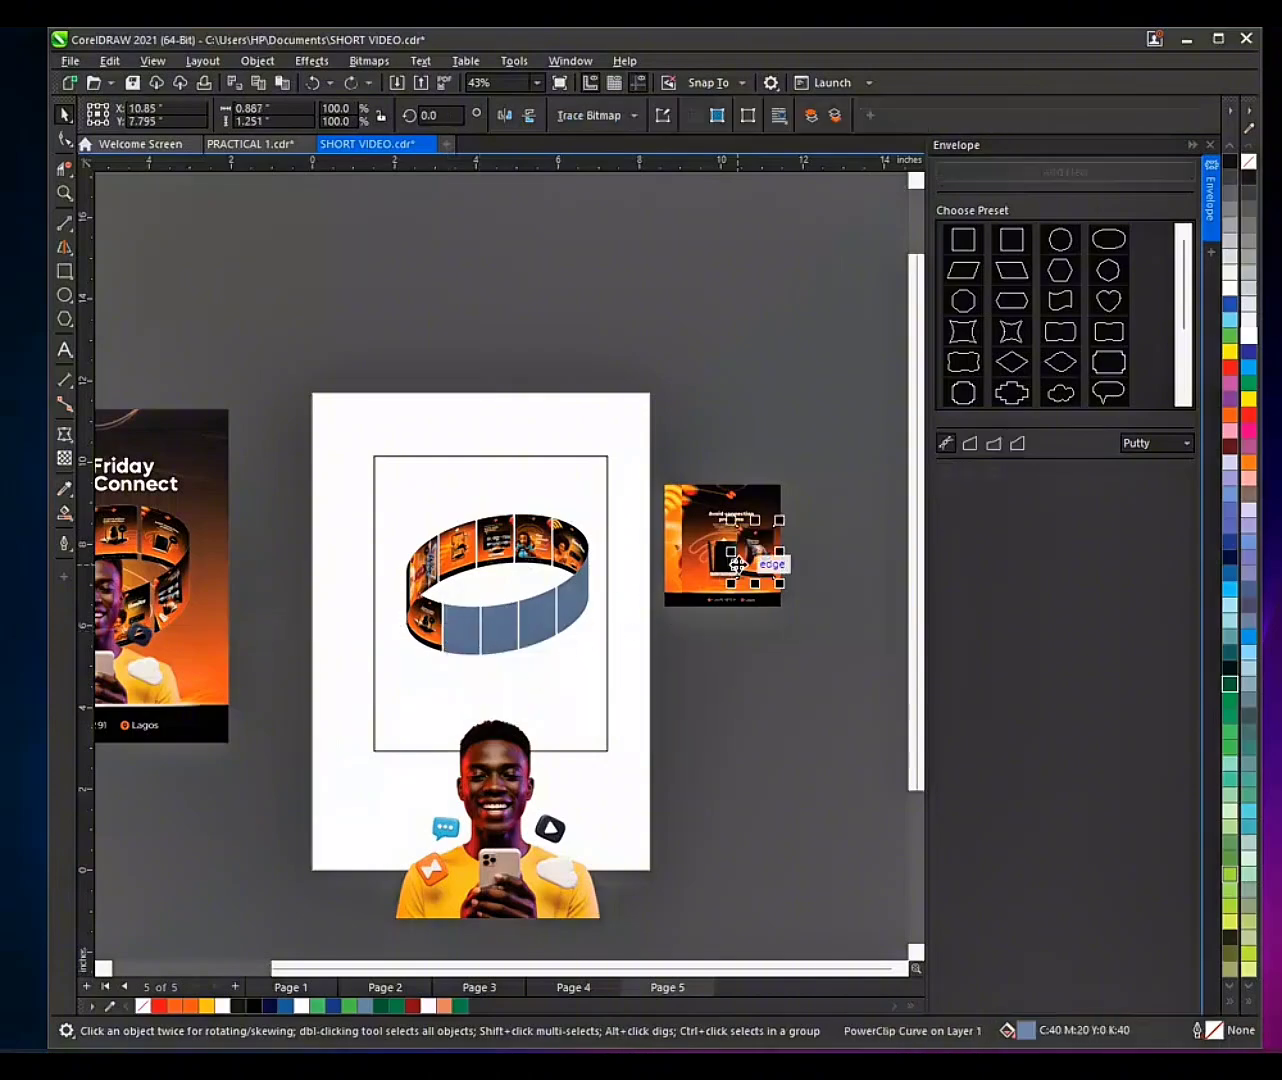
Step: PowerClip the shaped flyer image 4.jpg inside the second lower segment
{"action": "left_click_drag", "start_coordinate": [737, 563], "coordinate": [460, 633]}
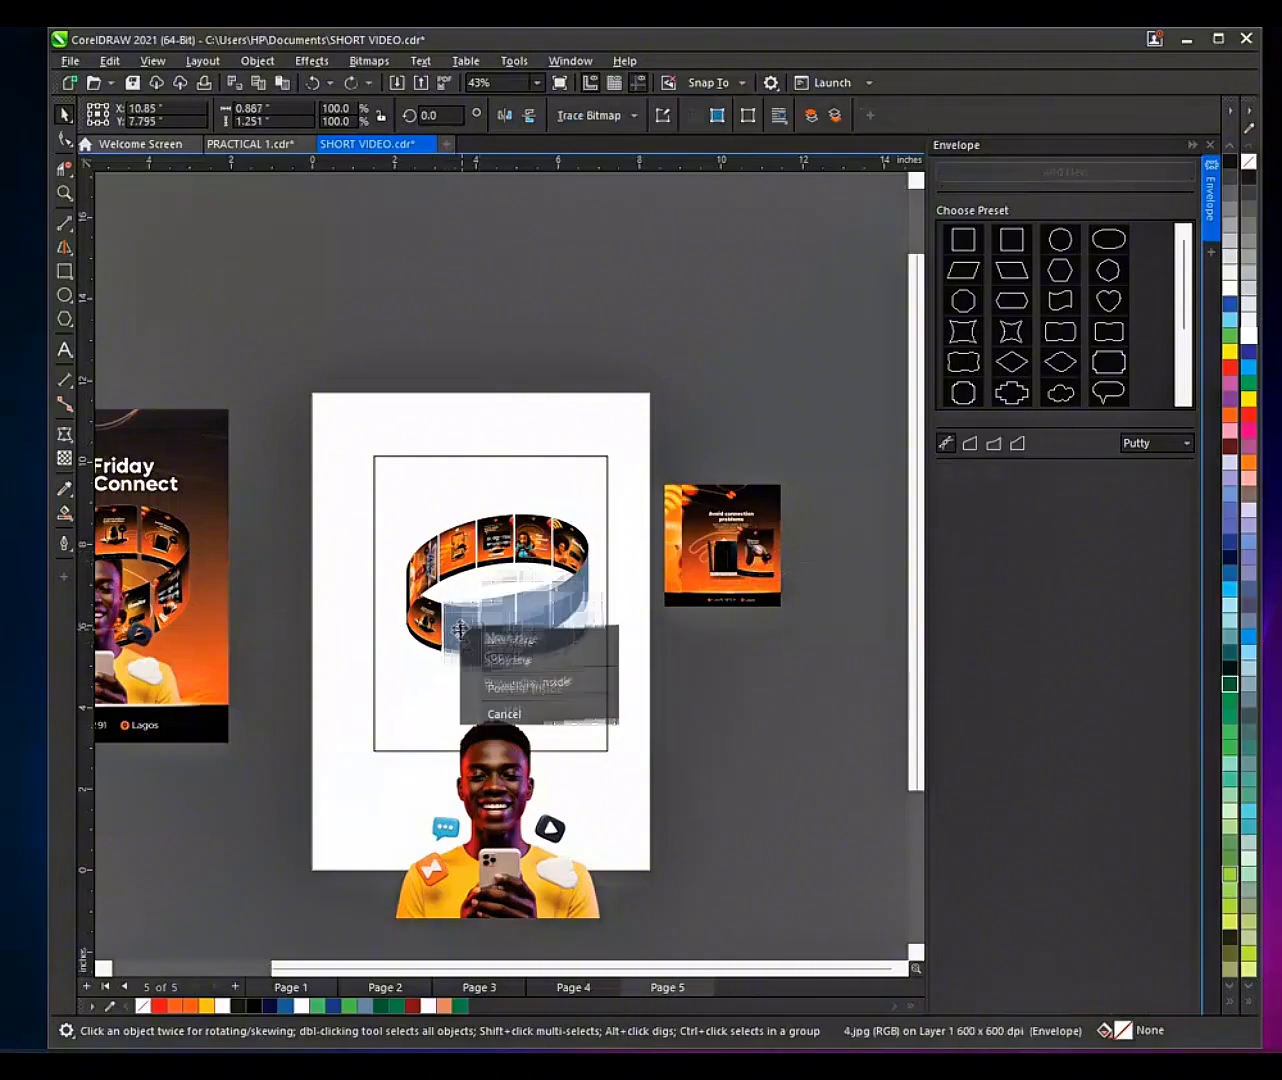
{"action": "left_click", "coordinate": [485, 687]}
{"action": "scroll", "coordinate": [752, 546], "scroll_direction": "up", "scroll_amount": 2}
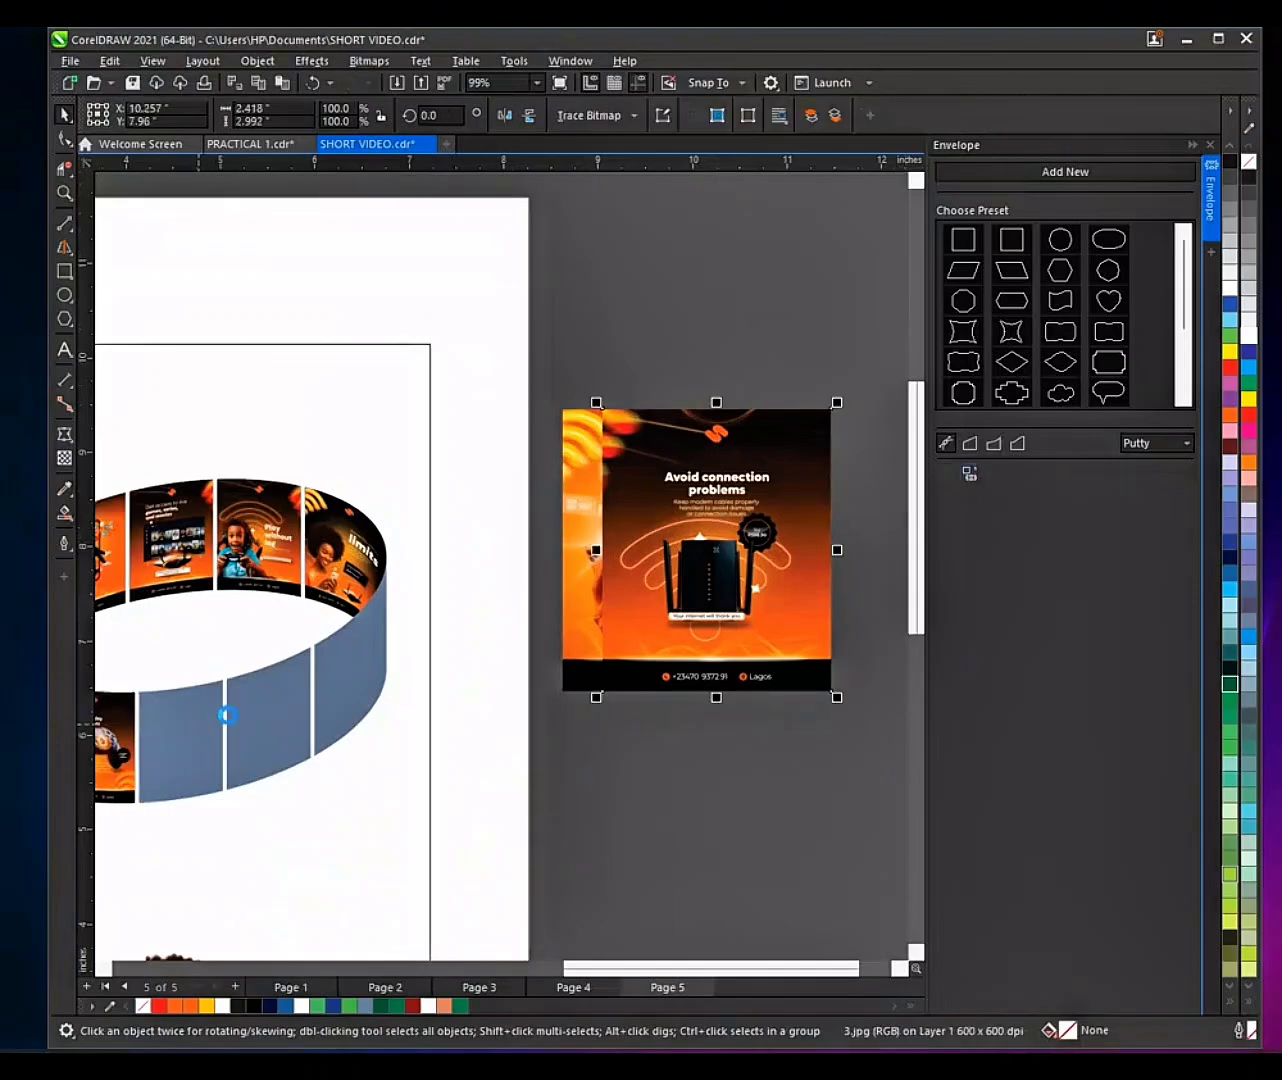
Step: PowerClip the shaped flyer 3.jpg inside the third lower ring segment and adjust its position to fill the segment
{"action": "key", "text": "space"}
{"action": "left_click_drag", "start_coordinate": [677, 572], "coordinate": [172, 752]}
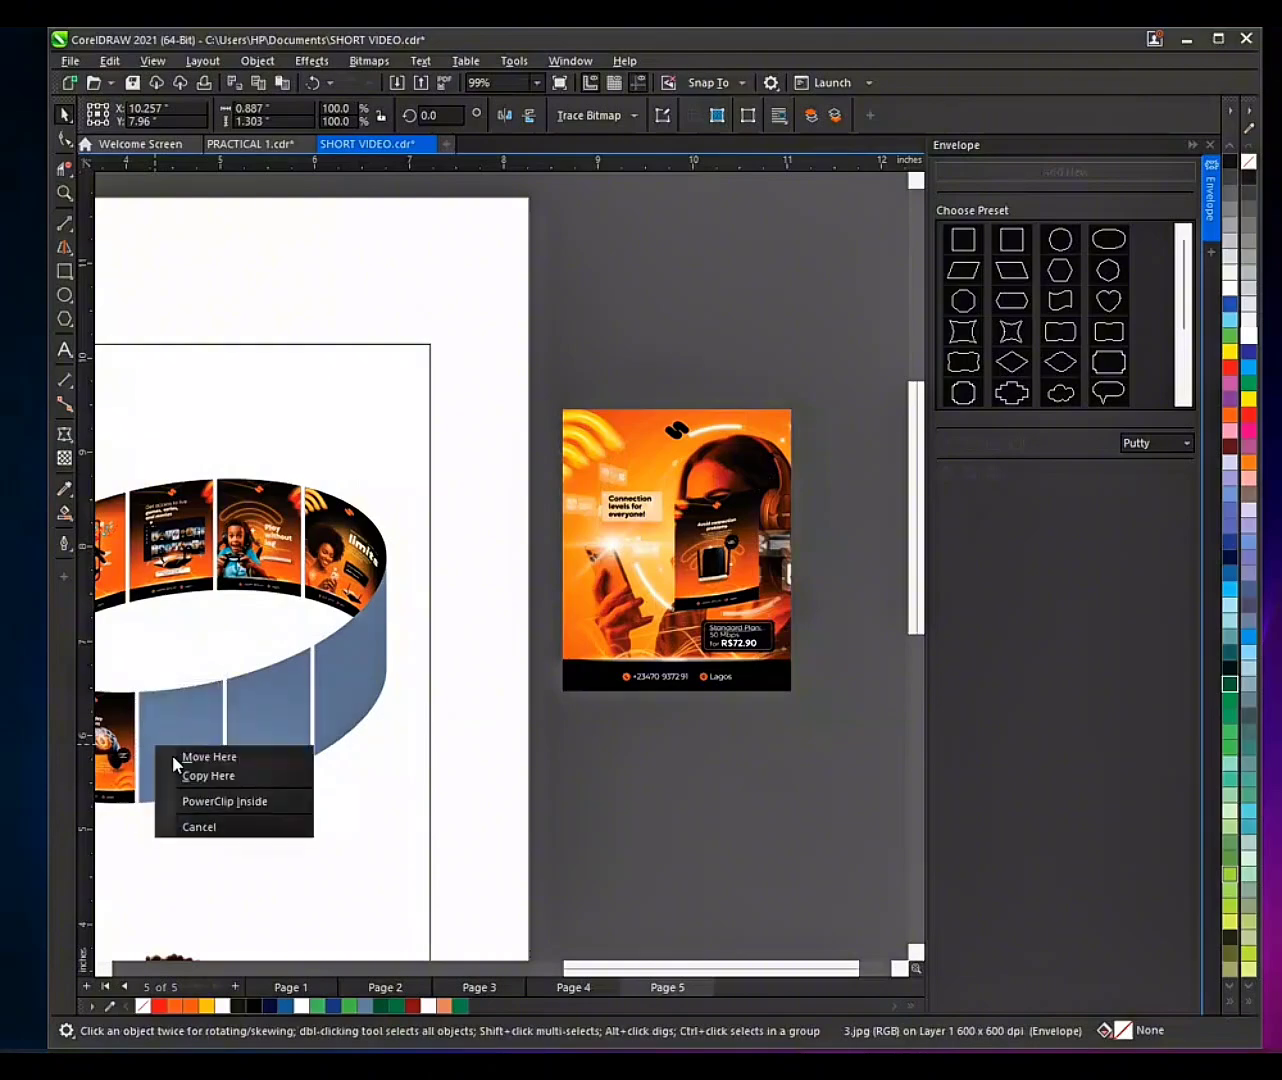
{"action": "left_click", "coordinate": [202, 797]}
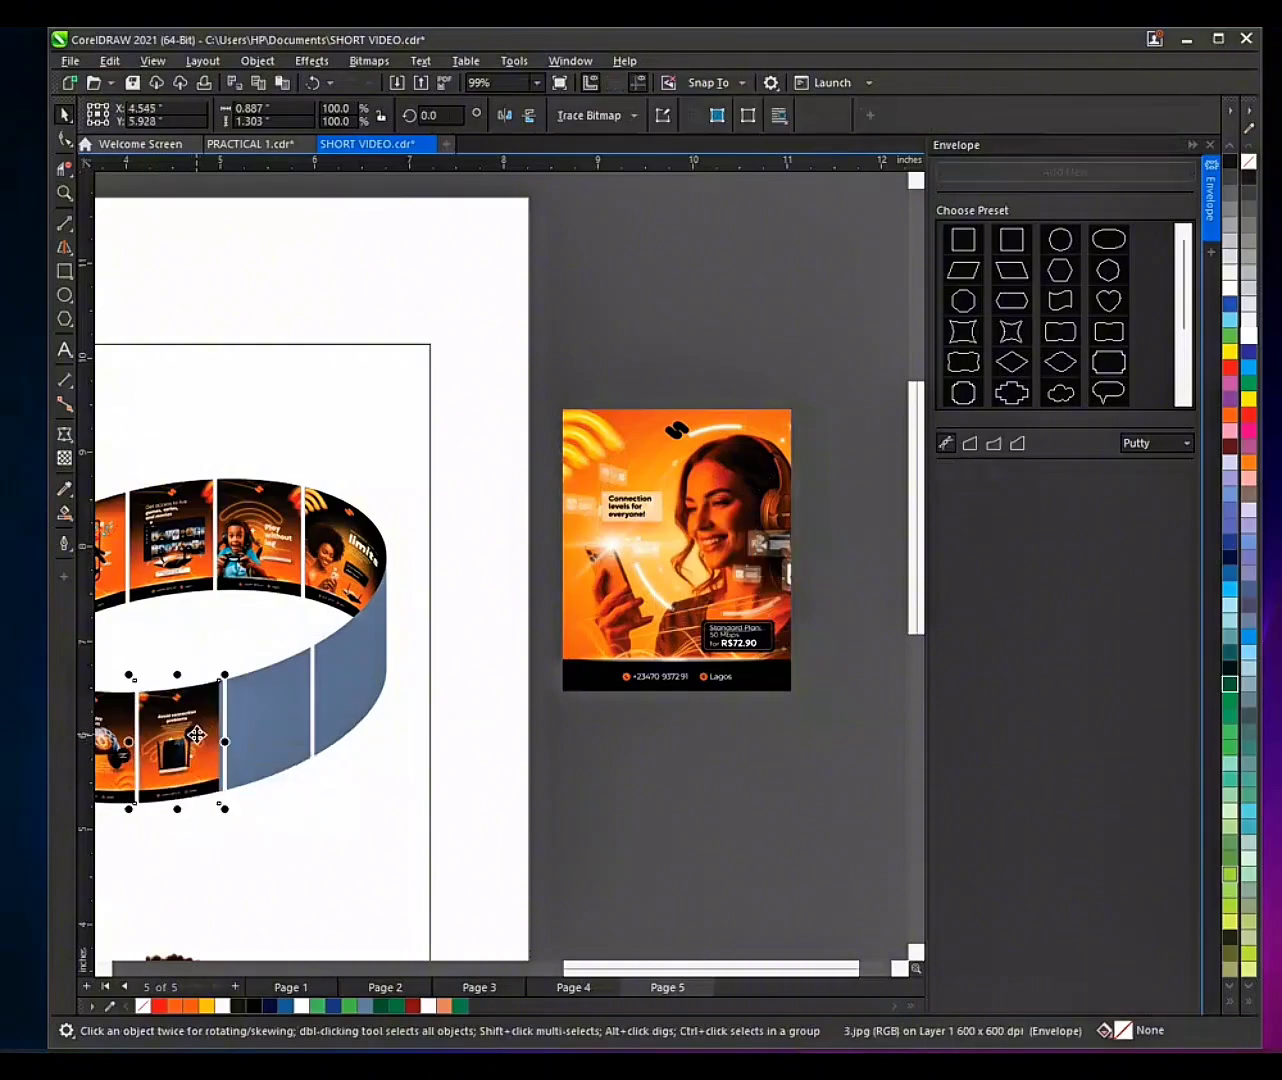
{"action": "scroll", "coordinate": [195, 733], "scroll_direction": "up", "scroll_amount": 3}
{"action": "scroll", "coordinate": [326, 706], "scroll_direction": "up", "scroll_amount": 3}
{"action": "left_click_drag", "start_coordinate": [332, 698], "coordinate": [340, 698]}
Step: Shape the flyer 2.jpg with an envelope created from the fourth lower segment, and move it beside the ring
{"action": "scroll", "coordinate": [387, 680], "scroll_direction": "down", "scroll_amount": 5}
{"action": "scroll", "coordinate": [434, 685], "scroll_direction": "down", "scroll_amount": 2}
{"action": "left_click", "coordinate": [806, 462]}
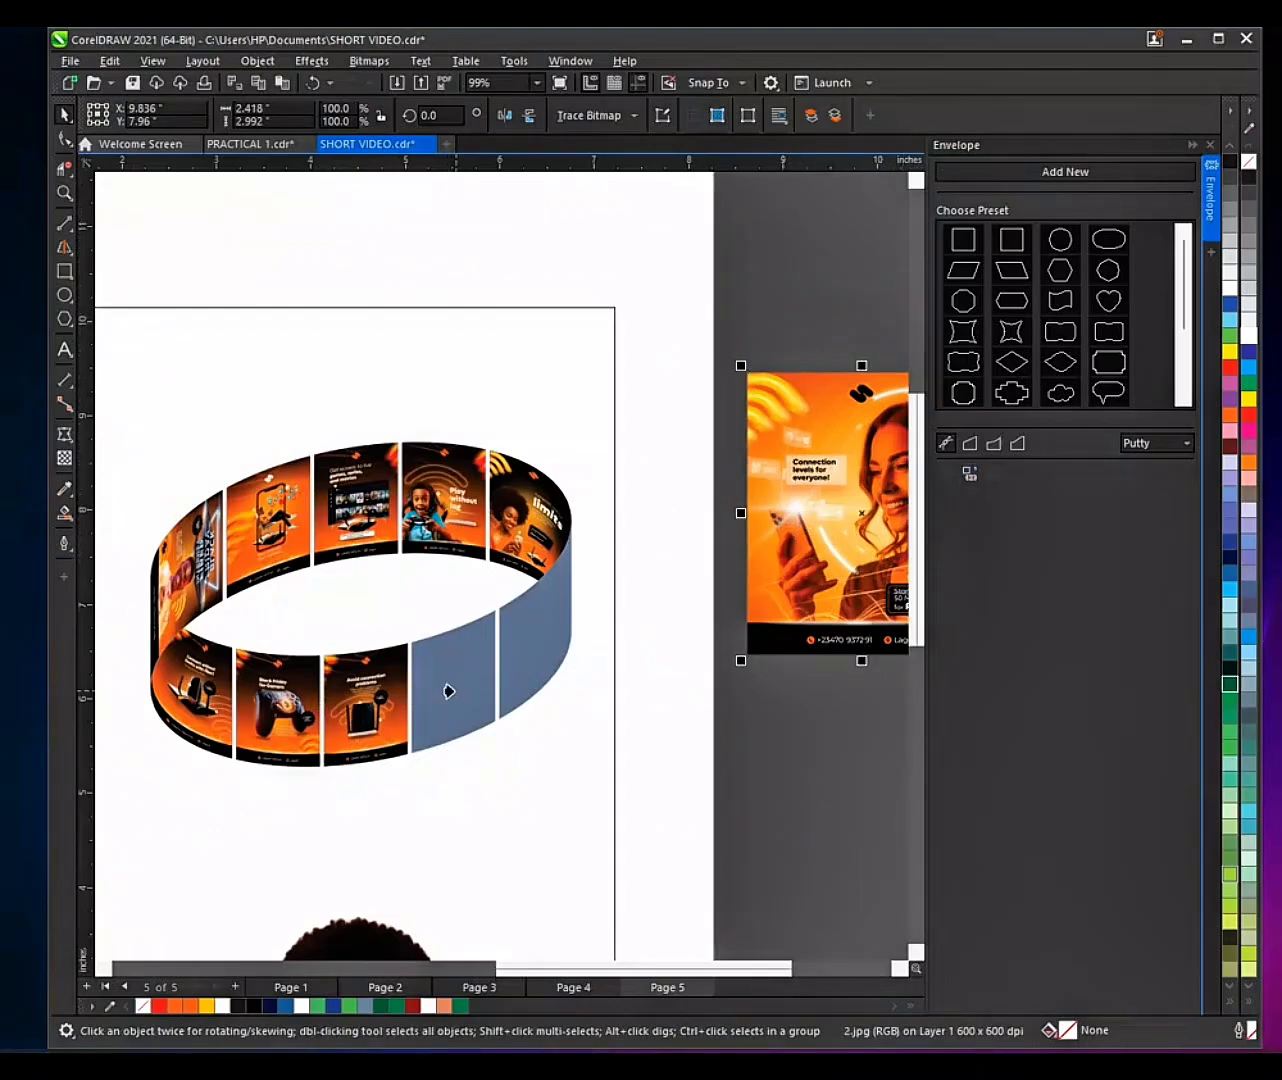
{"action": "key", "text": "space"}
{"action": "left_click_drag", "start_coordinate": [873, 516], "coordinate": [668, 697]}
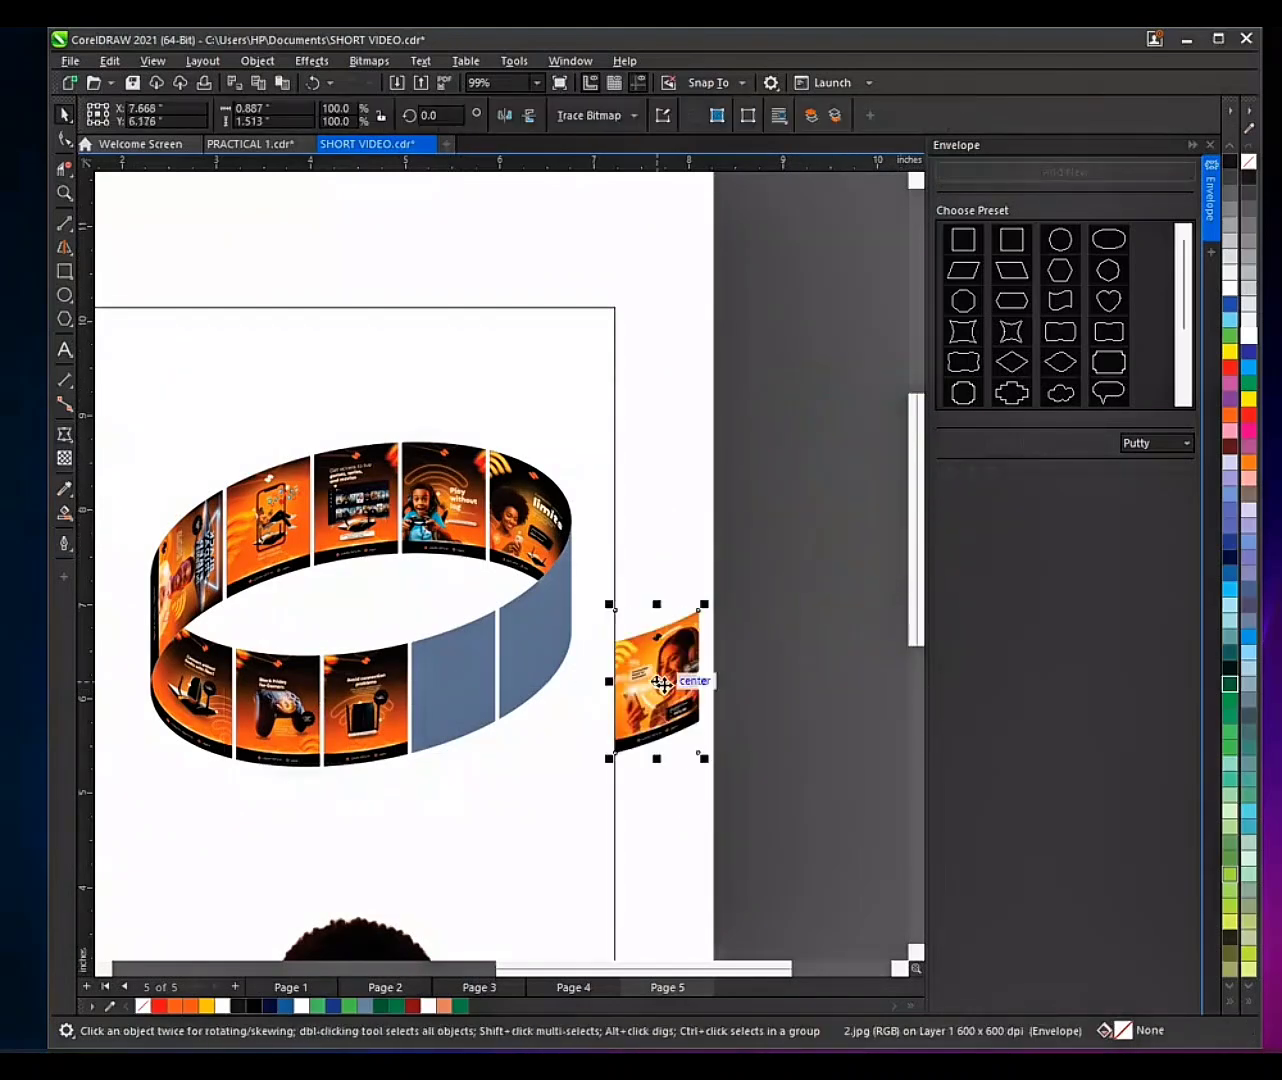
Step: PowerClip the shaped flyer 2.jpg inside the fourth lower segment of the ring
{"action": "left_click", "coordinate": [204, 61]}
{"action": "mouse_move", "coordinate": [259, 61]}
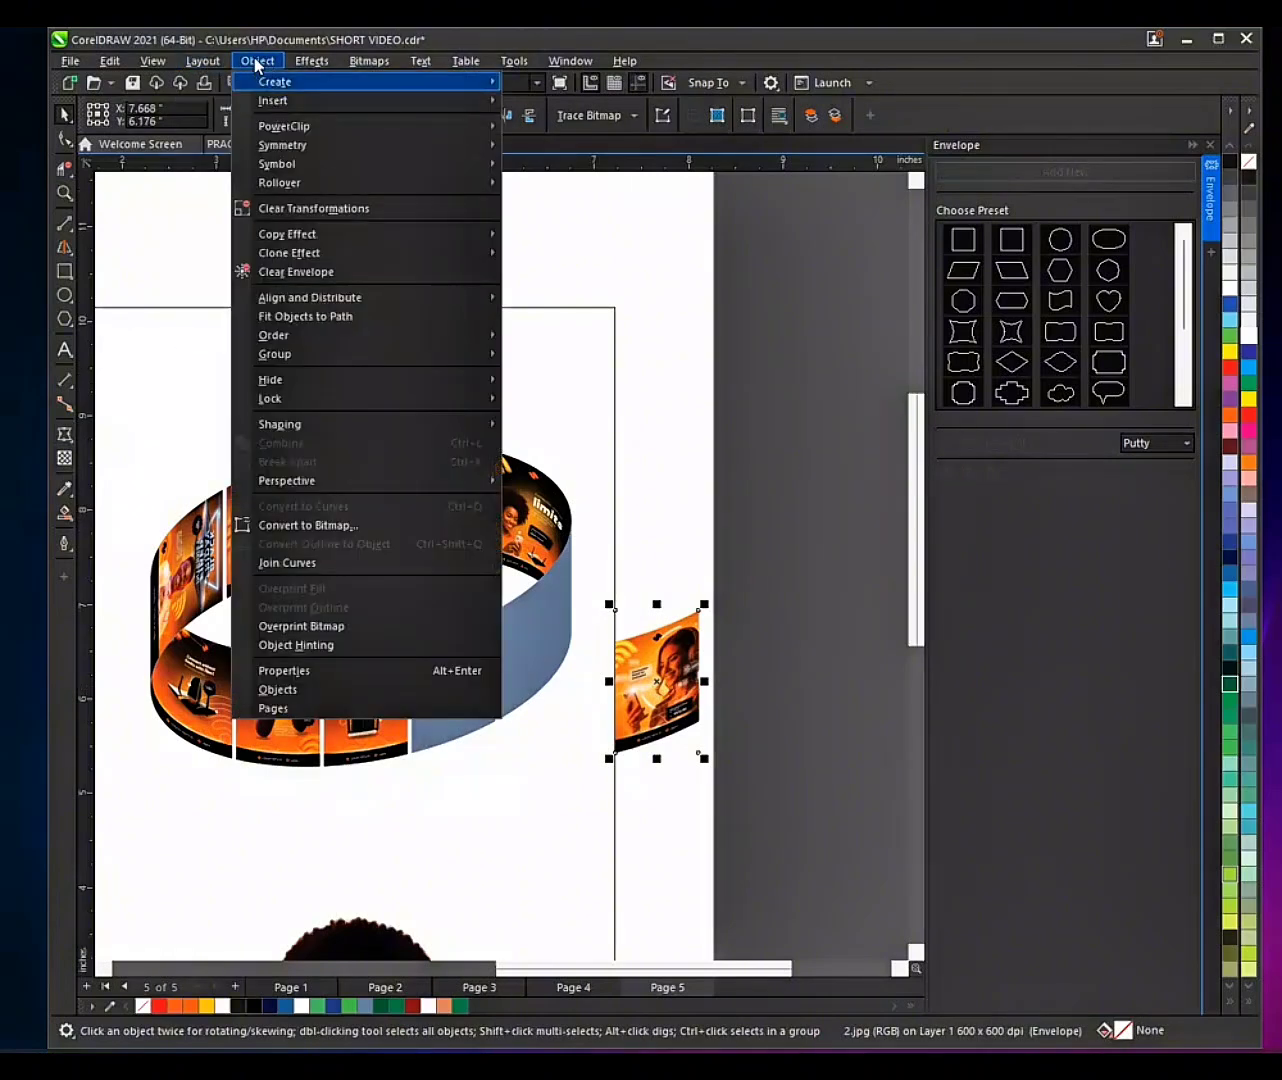
{"action": "mouse_move", "coordinate": [280, 125]}
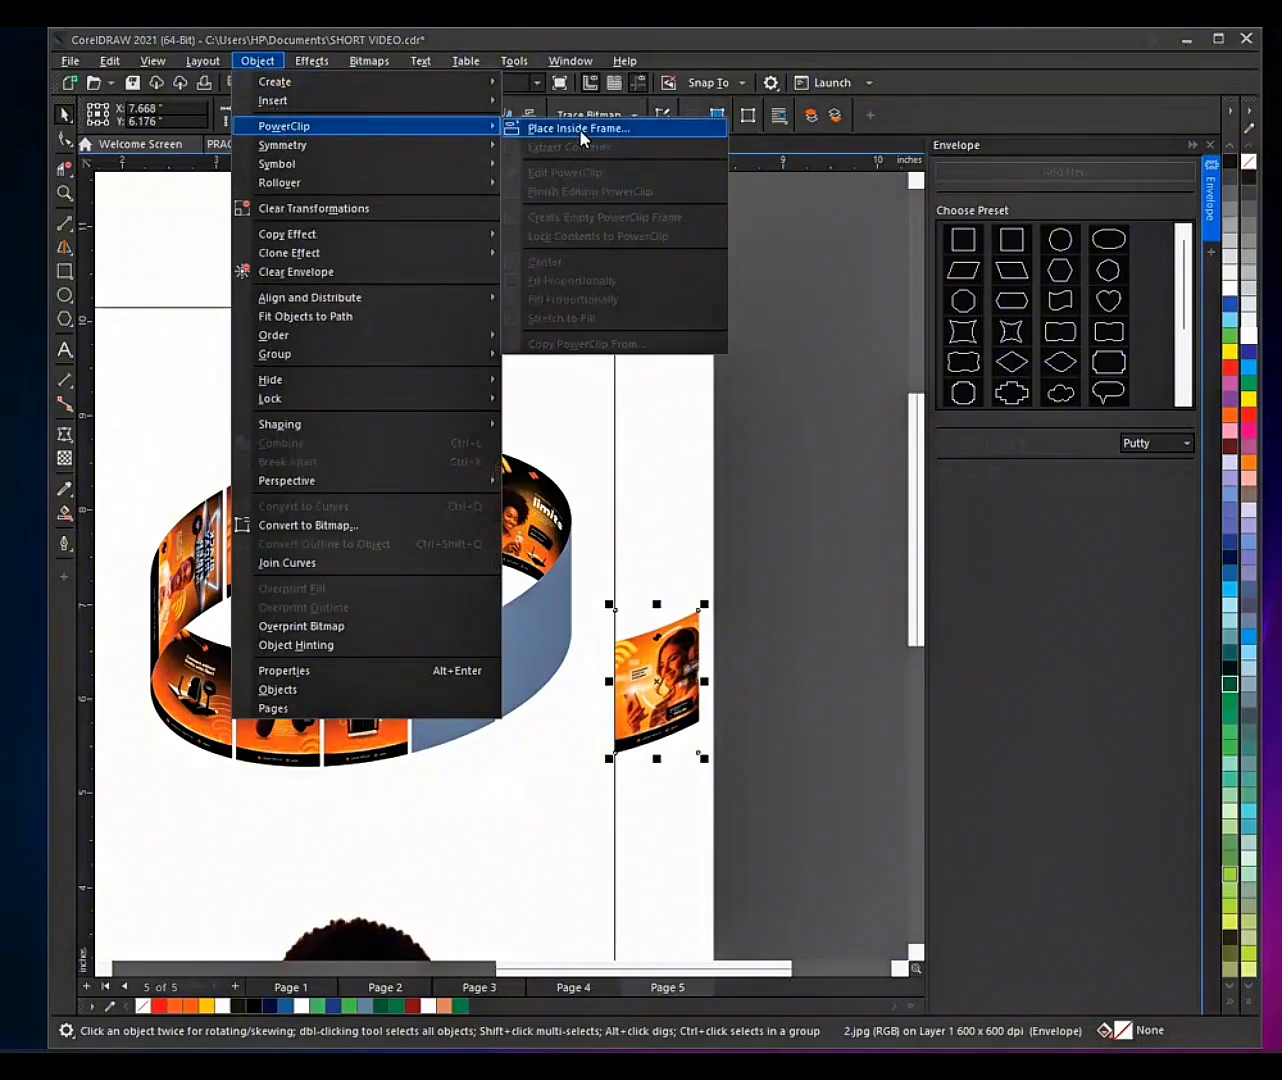
{"action": "left_click", "coordinate": [579, 129]}
{"action": "left_click", "coordinate": [461, 660]}
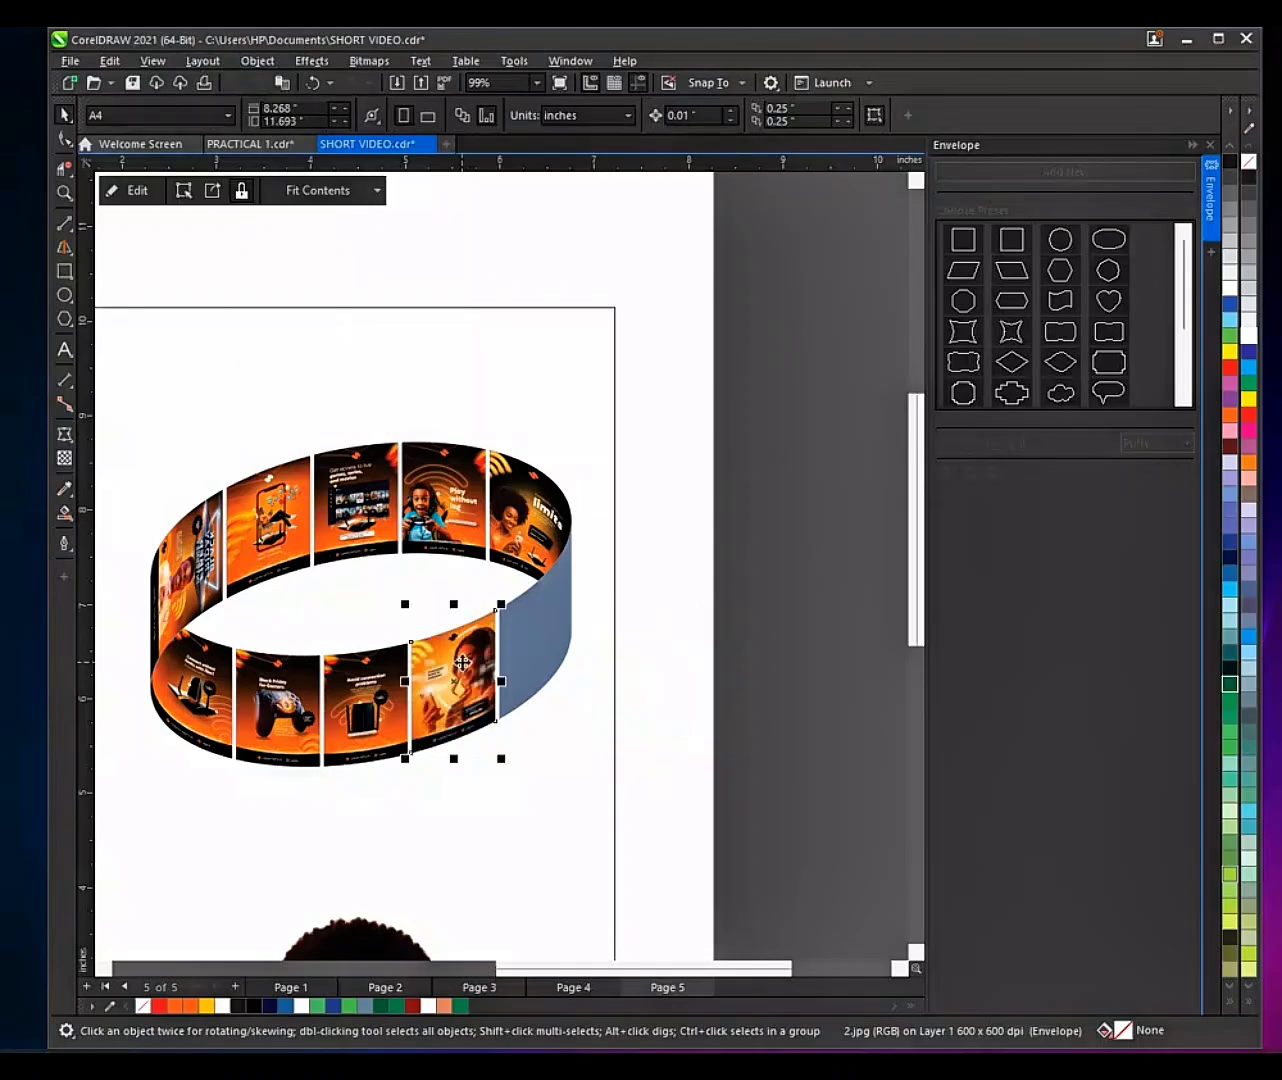
{"action": "left_click", "coordinate": [664, 612]}
{"action": "left_click", "coordinate": [511, 642]}
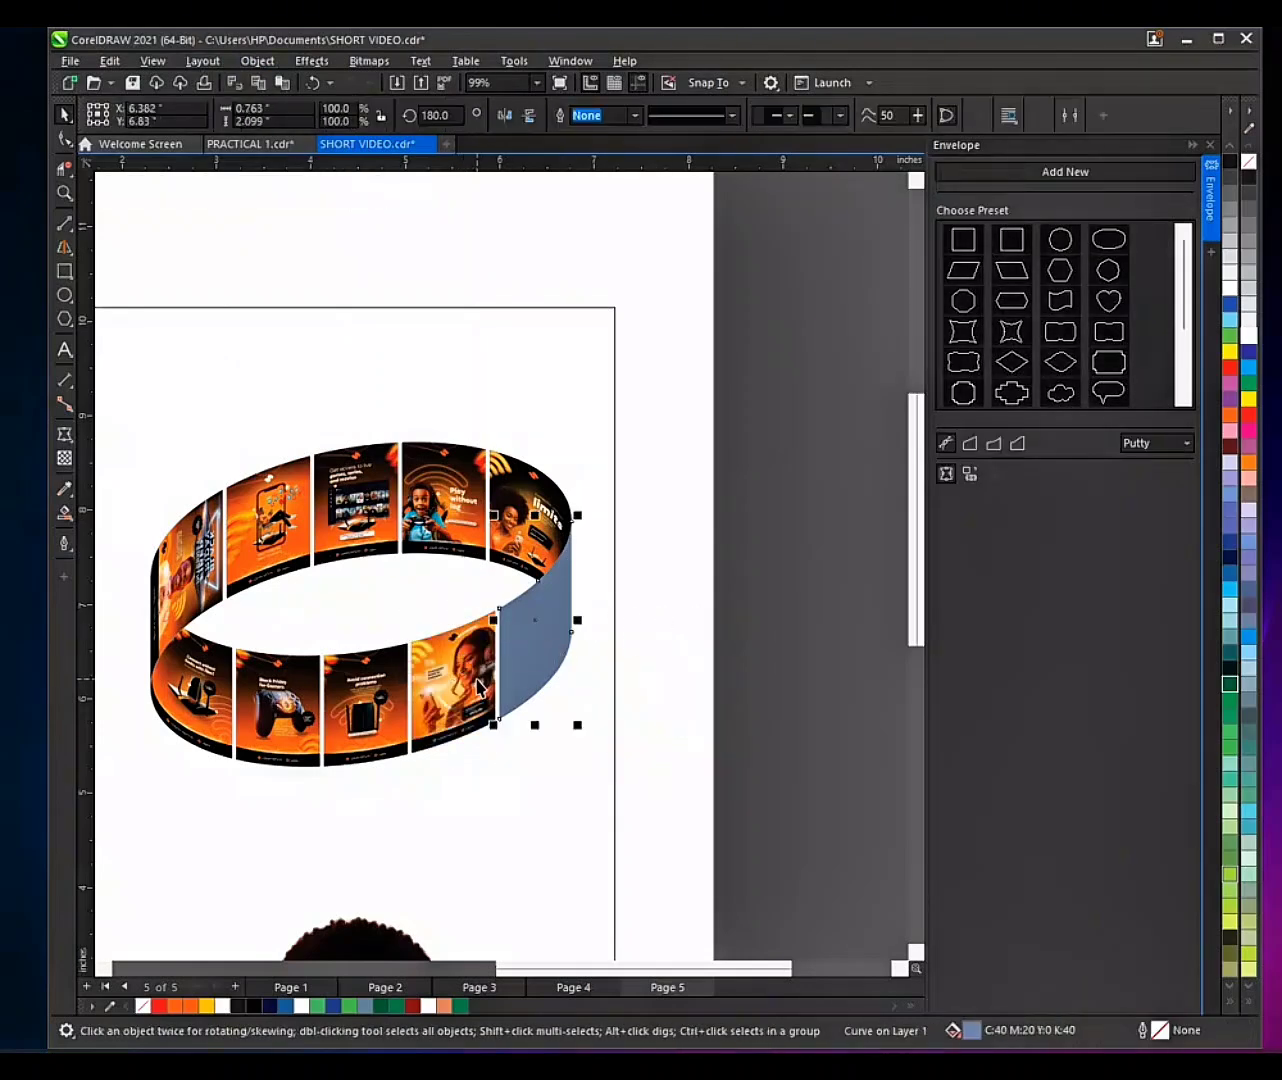
{"action": "left_click", "coordinate": [531, 525]}
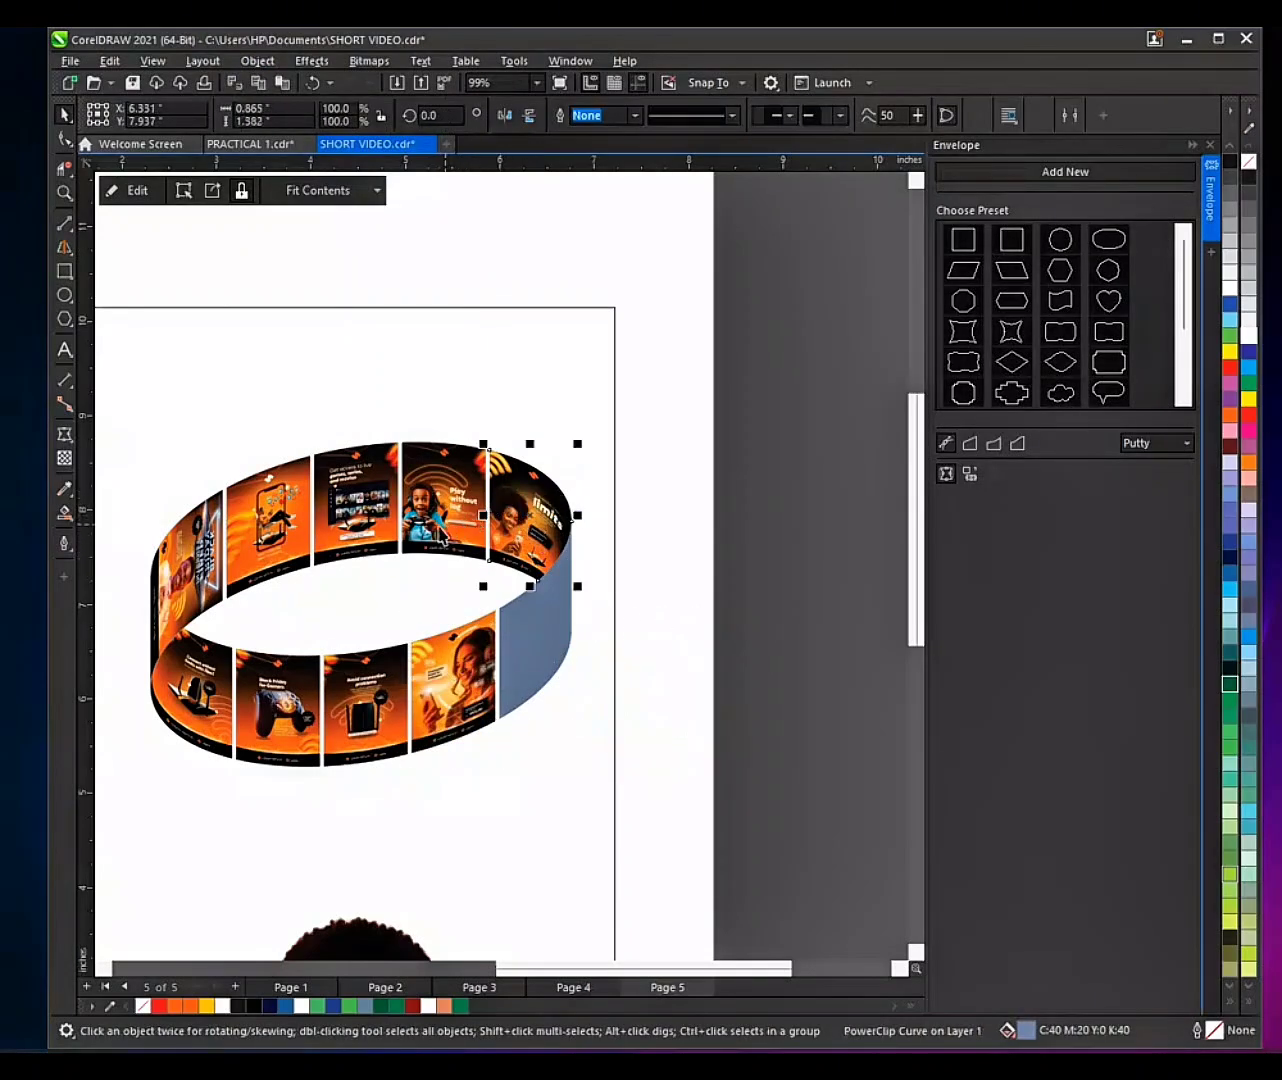
{"action": "left_click_drag", "start_coordinate": [540, 507], "coordinate": [784, 573]}
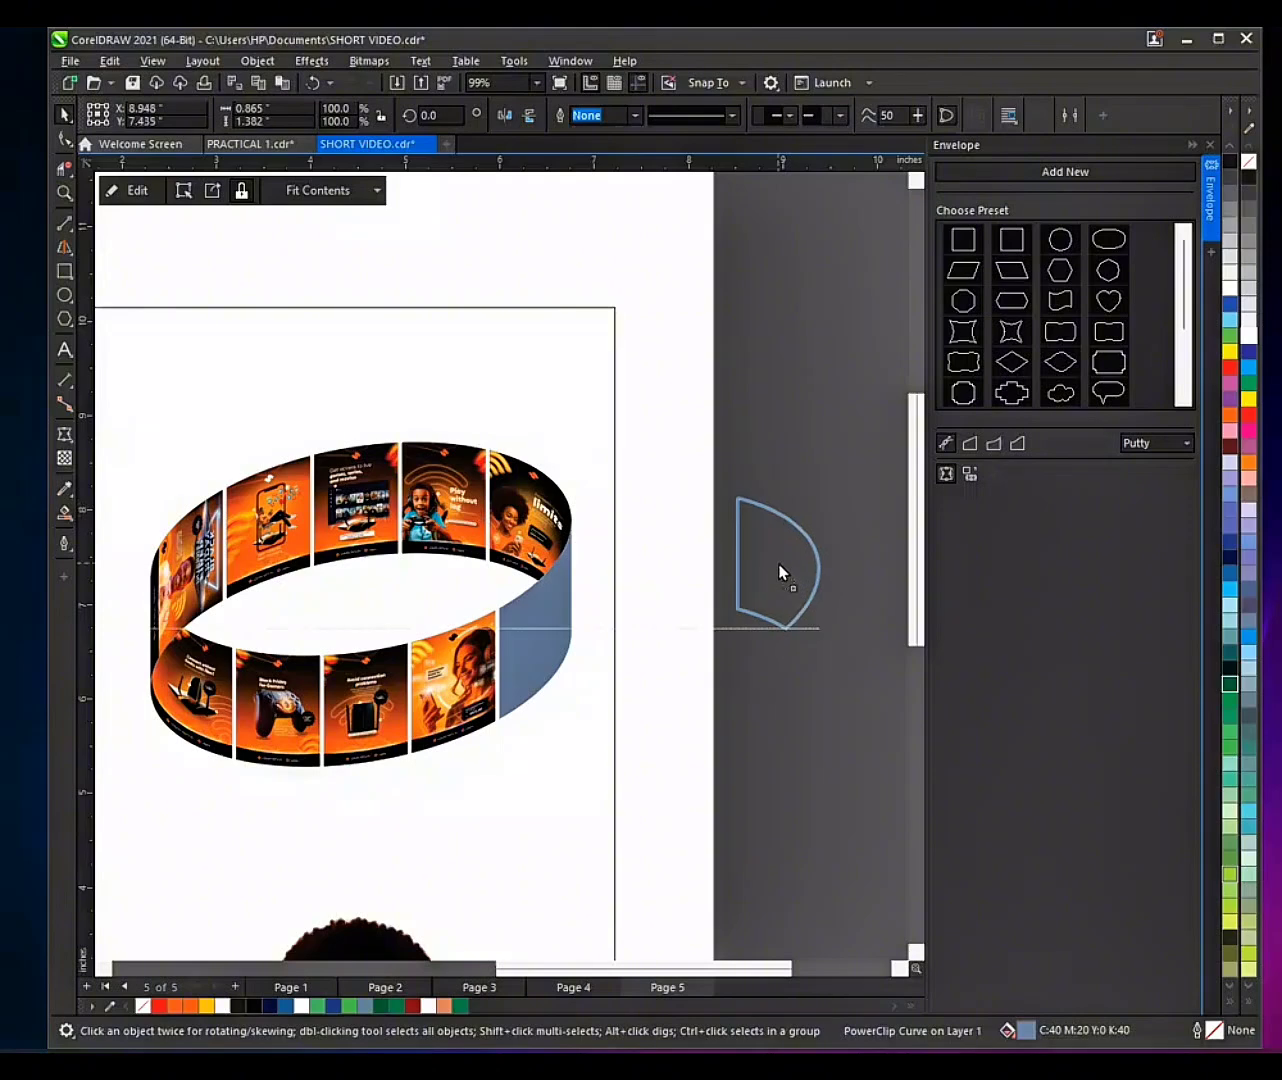
{"action": "key", "text": "ctrl+z"}
Step: Try to shape a copy of the second upper segment's phone flyer with an envelope from the last lower segment
{"action": "left_click_drag", "start_coordinate": [271, 514], "coordinate": [801, 601]}
{"action": "right_click", "coordinate": [806, 600]}
{"action": "left_click", "coordinate": [1058, 442]}
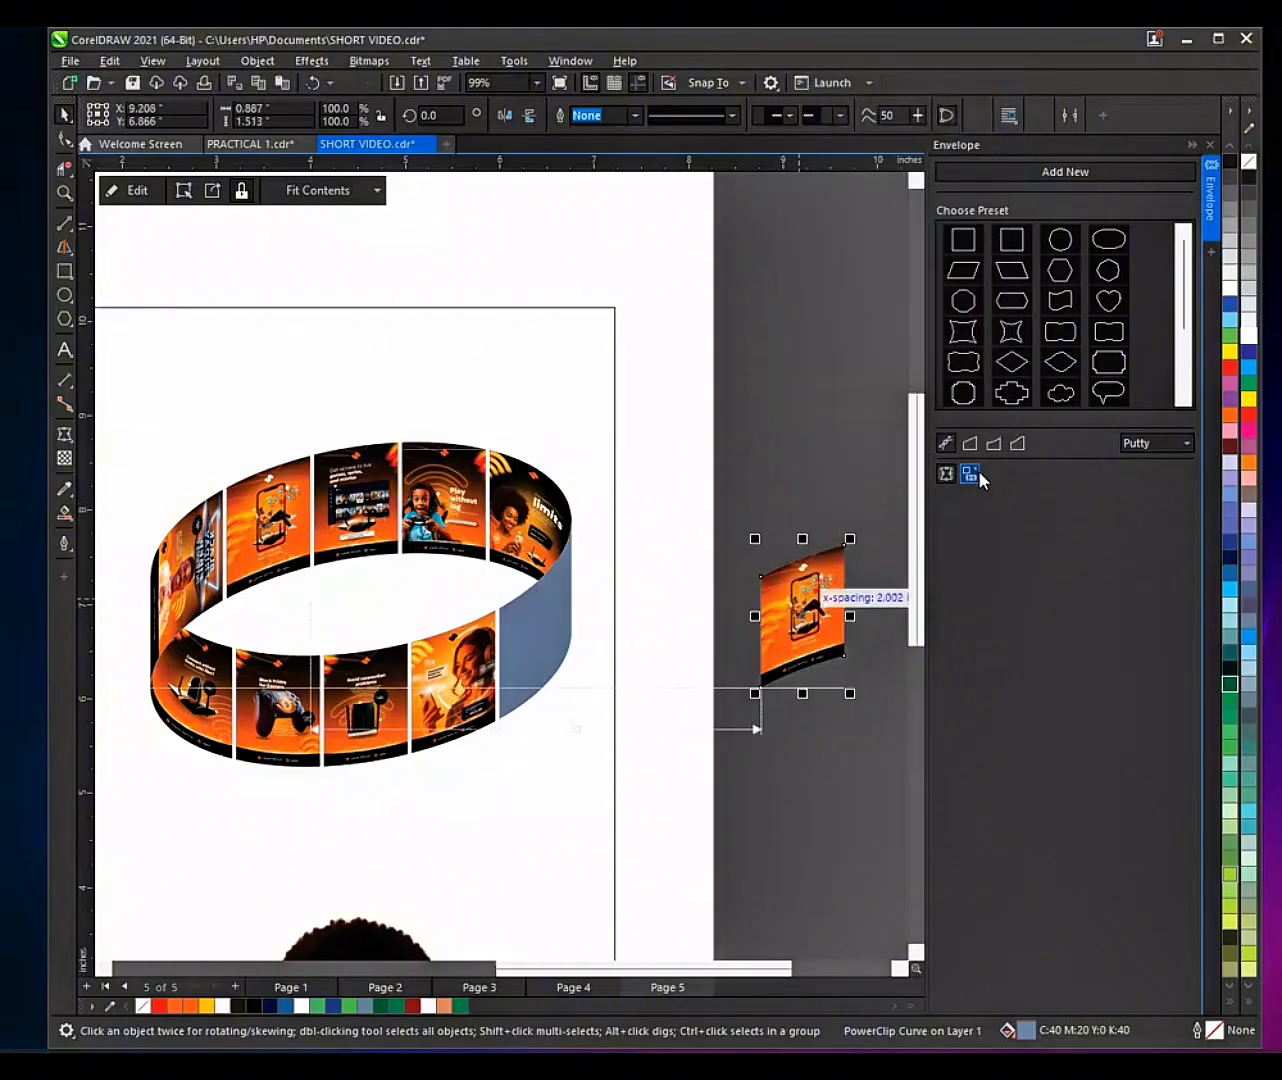
{"action": "left_click", "coordinate": [524, 630]}
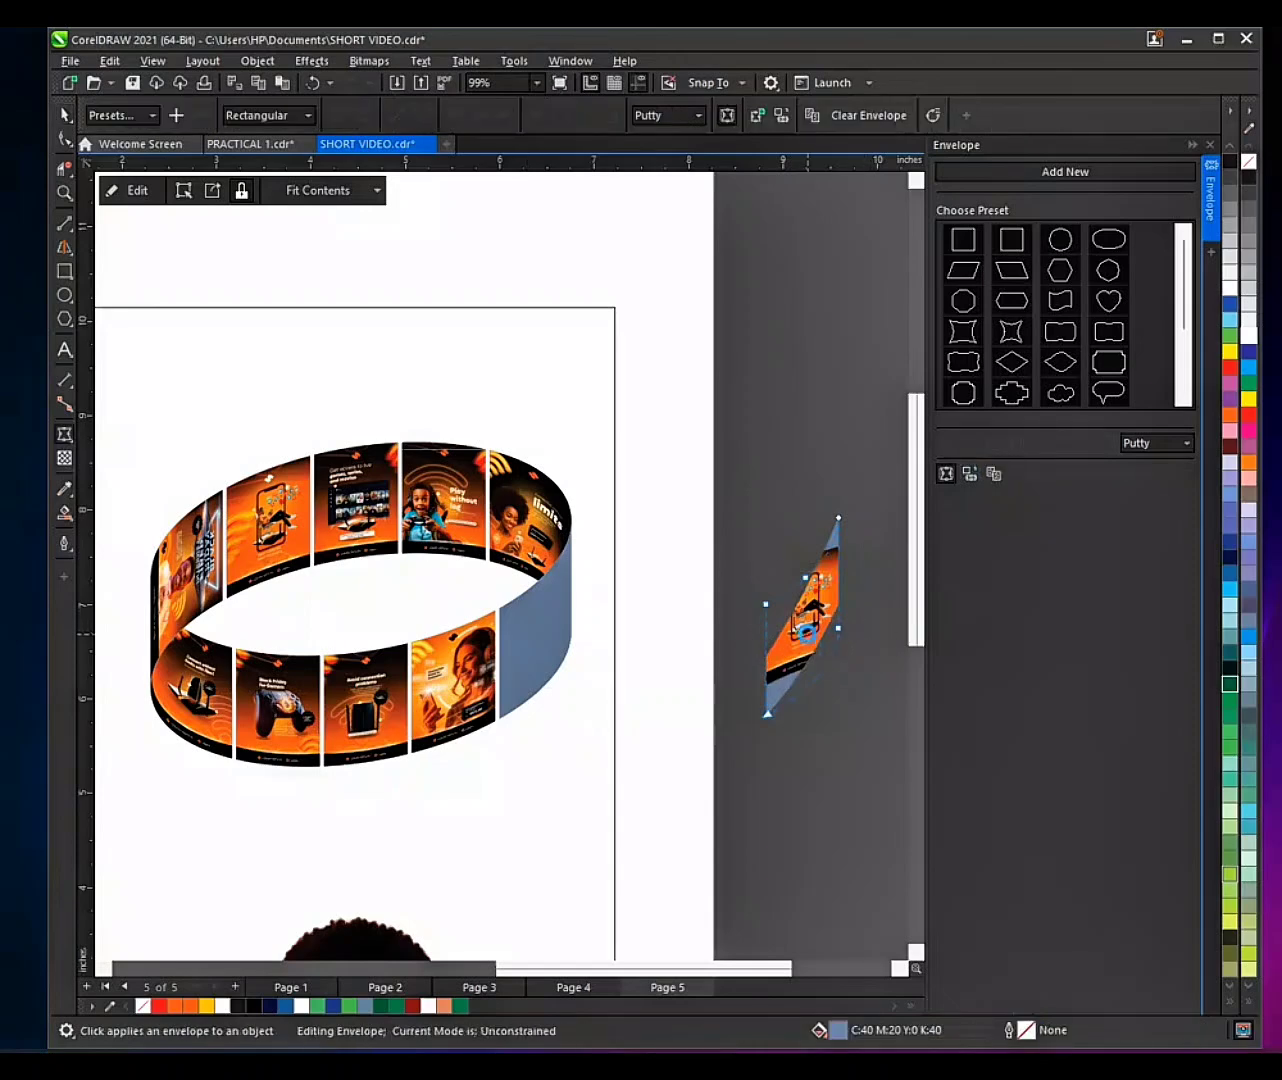
{"action": "key", "text": "ctrl+z"}
{"action": "key", "text": "space"}
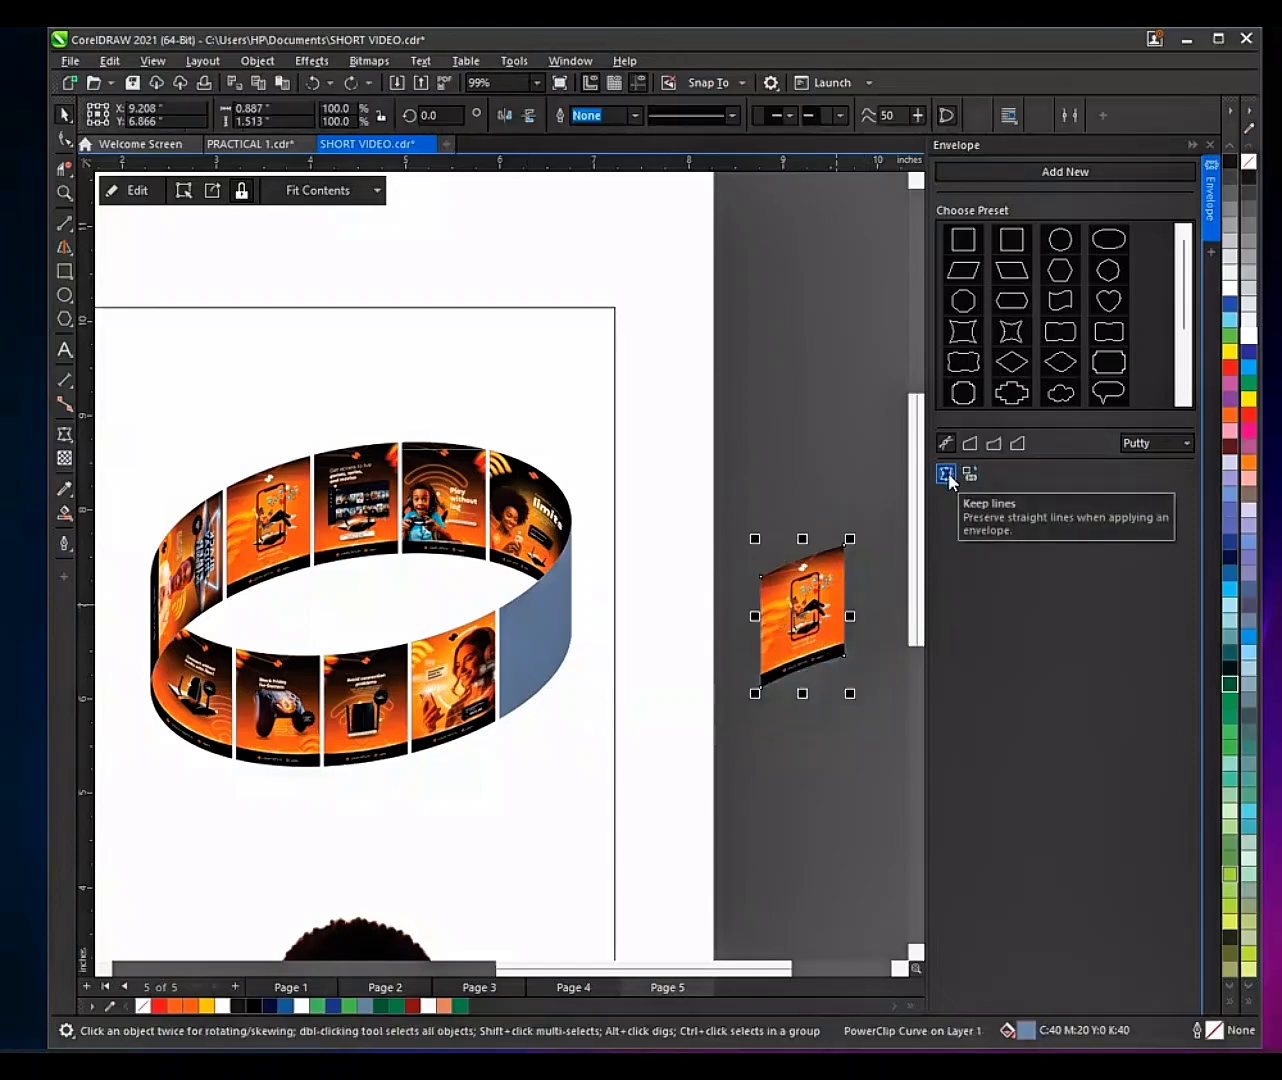
{"action": "left_click", "coordinate": [948, 477]}
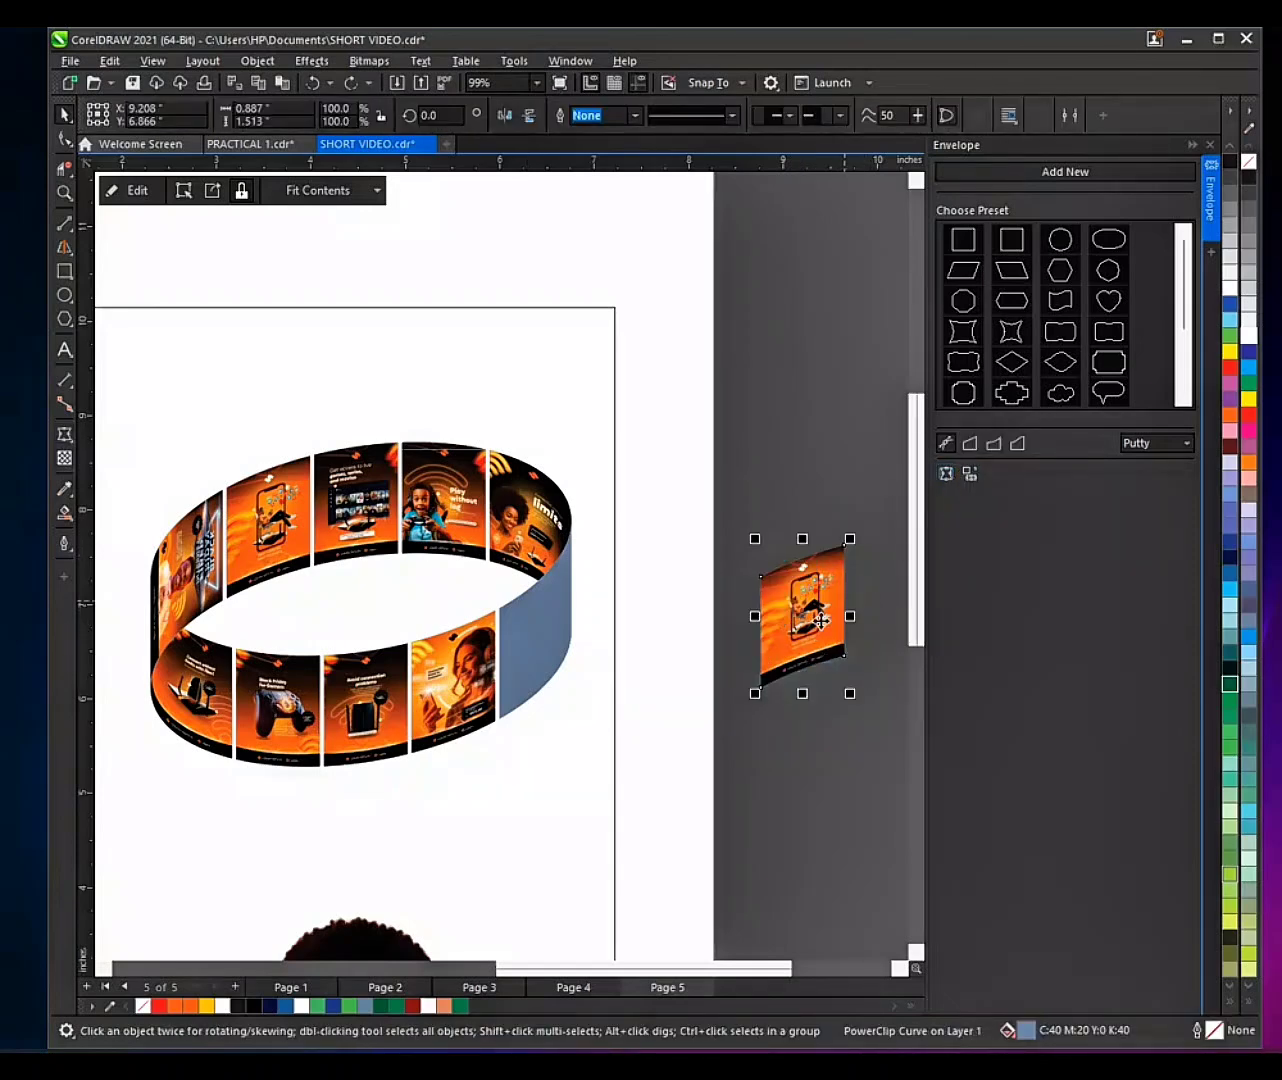
Step: Import the phone flyer 9.jpg and place it beside the ring
{"action": "right_click", "coordinate": [785, 462]}
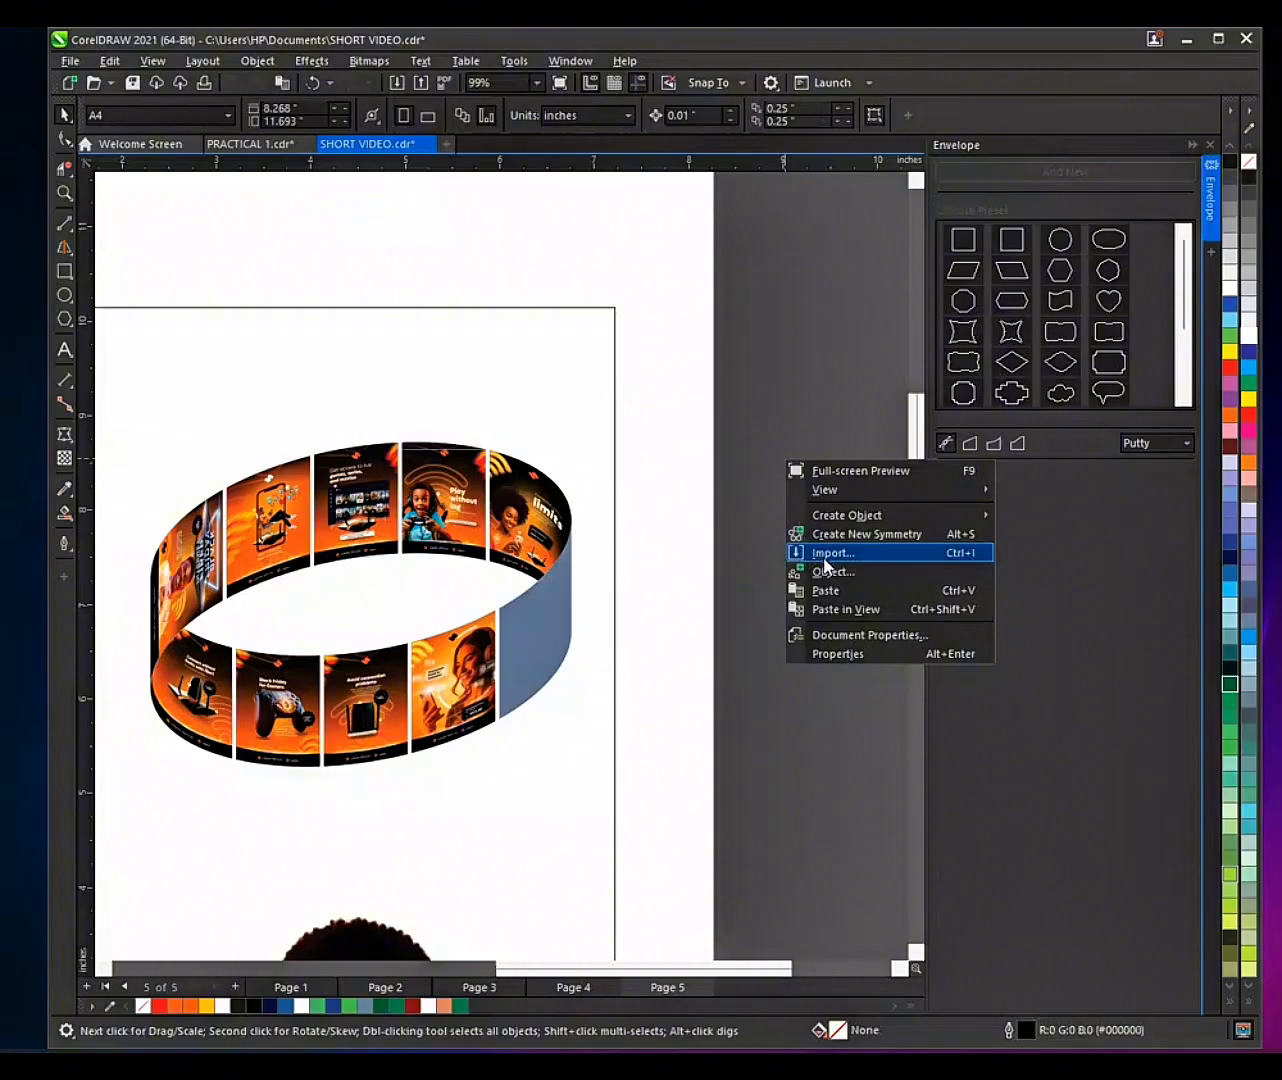
{"action": "left_click", "coordinate": [824, 556]}
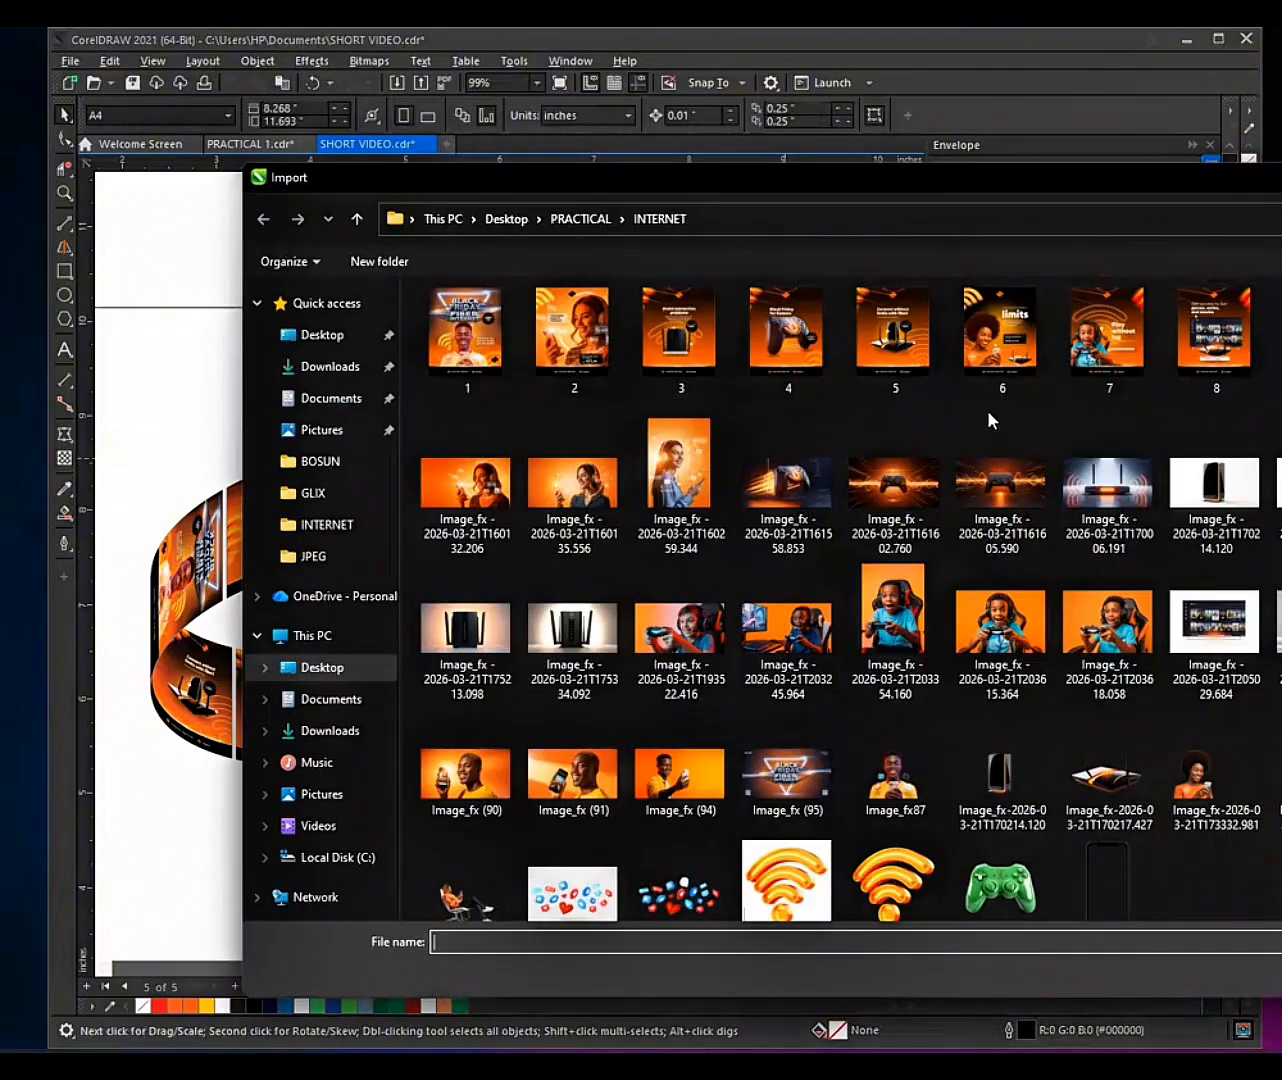
{"action": "double_click", "coordinate": [1278, 339]}
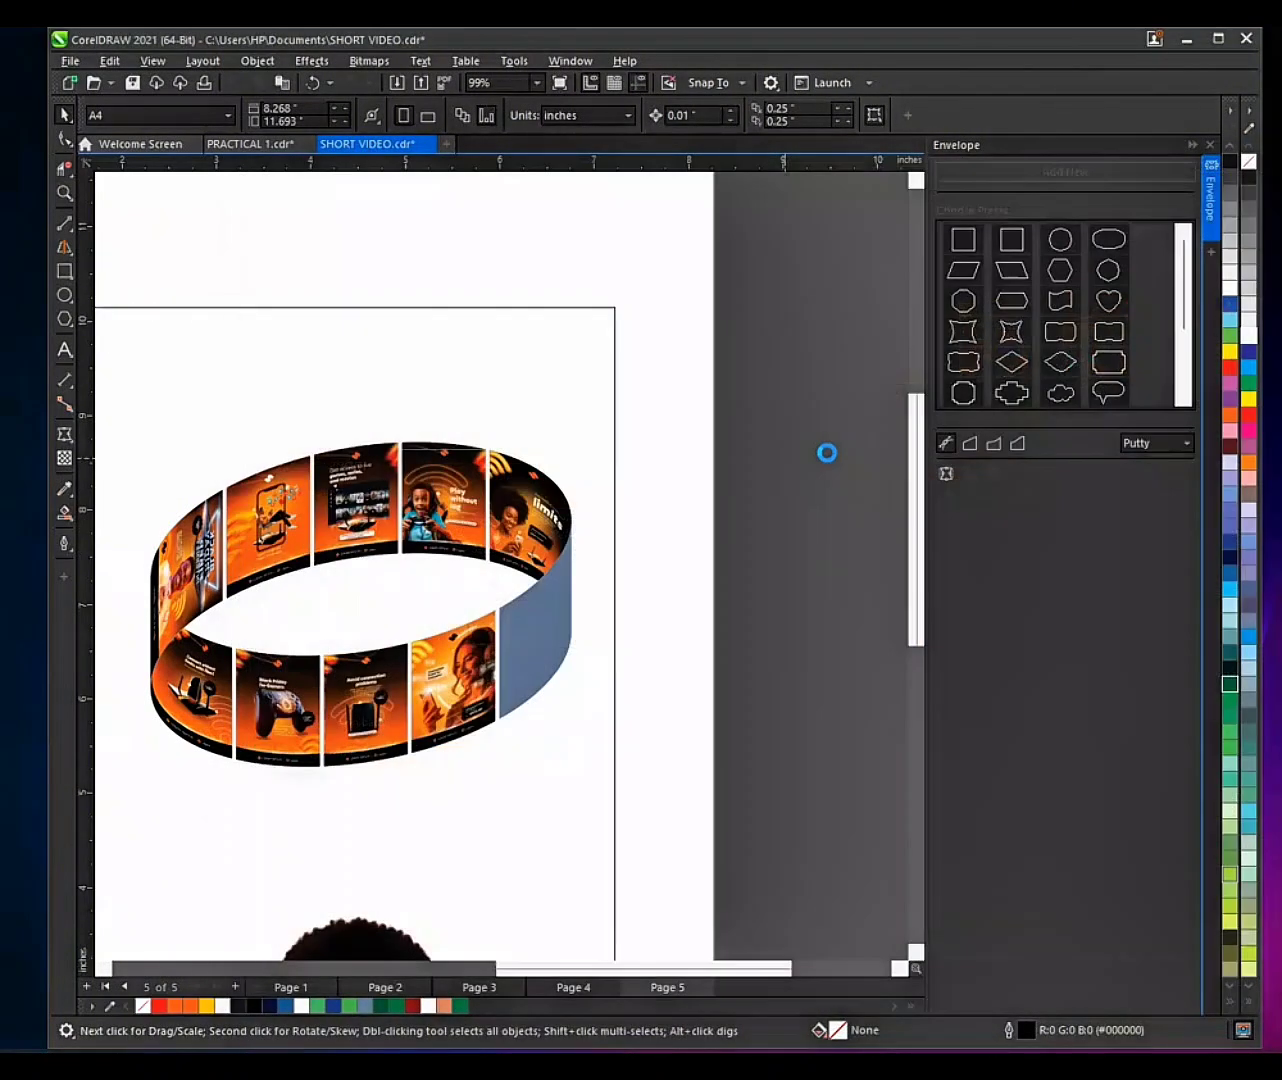
{"action": "left_click", "coordinate": [661, 453]}
Step: Try to shape the flyer 9.jpg with an envelope from the last lower segment and PowerClip it inside that segment
{"action": "left_click_drag", "start_coordinate": [703, 534], "coordinate": [658, 530]}
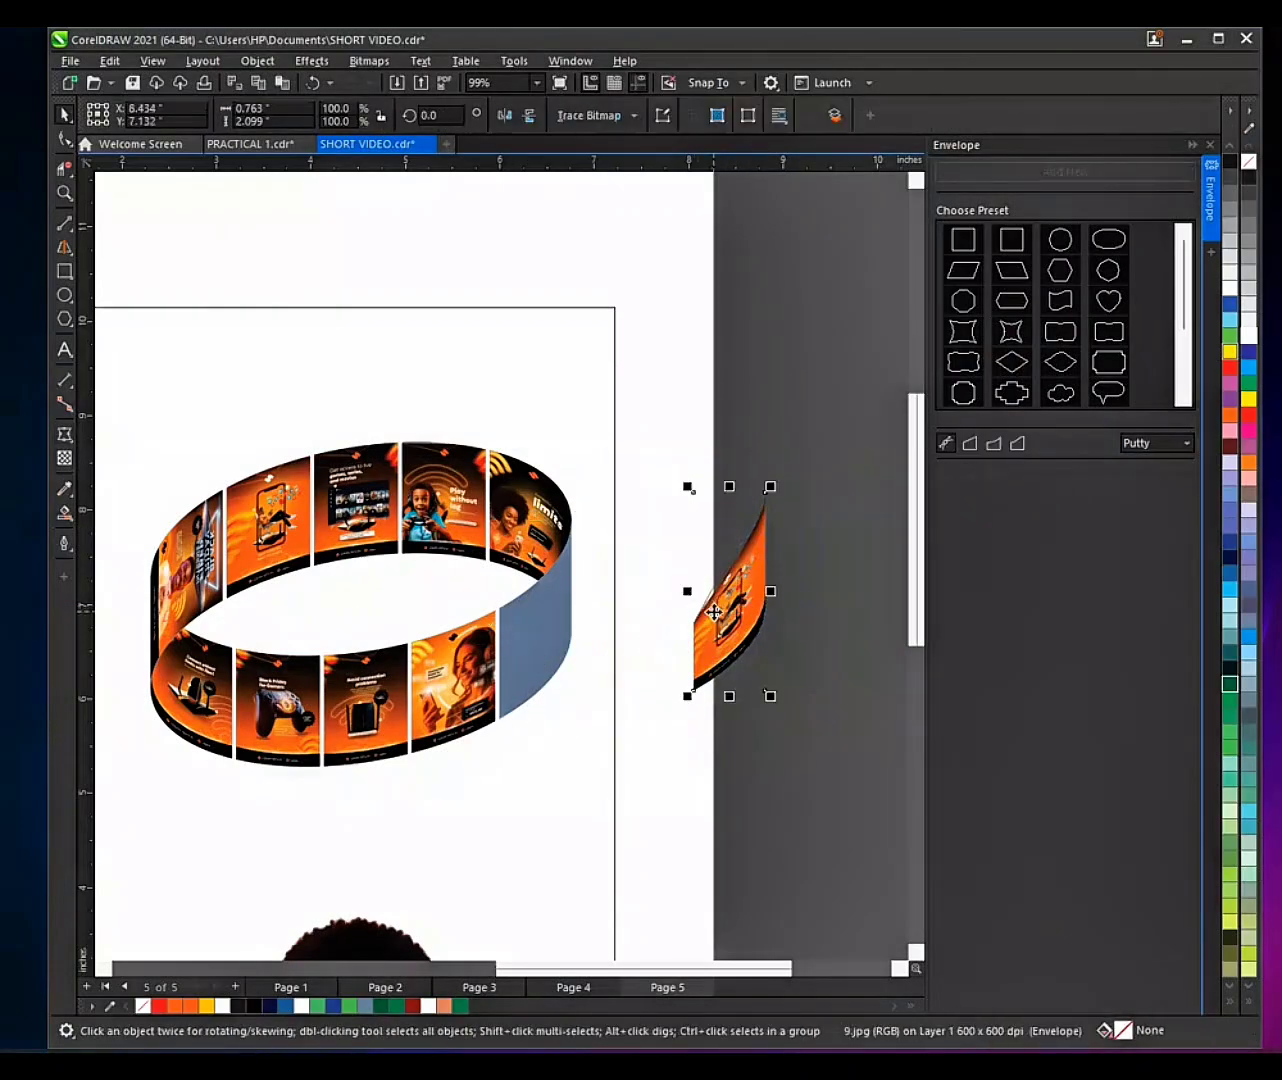
{"action": "left_click", "coordinate": [257, 61]}
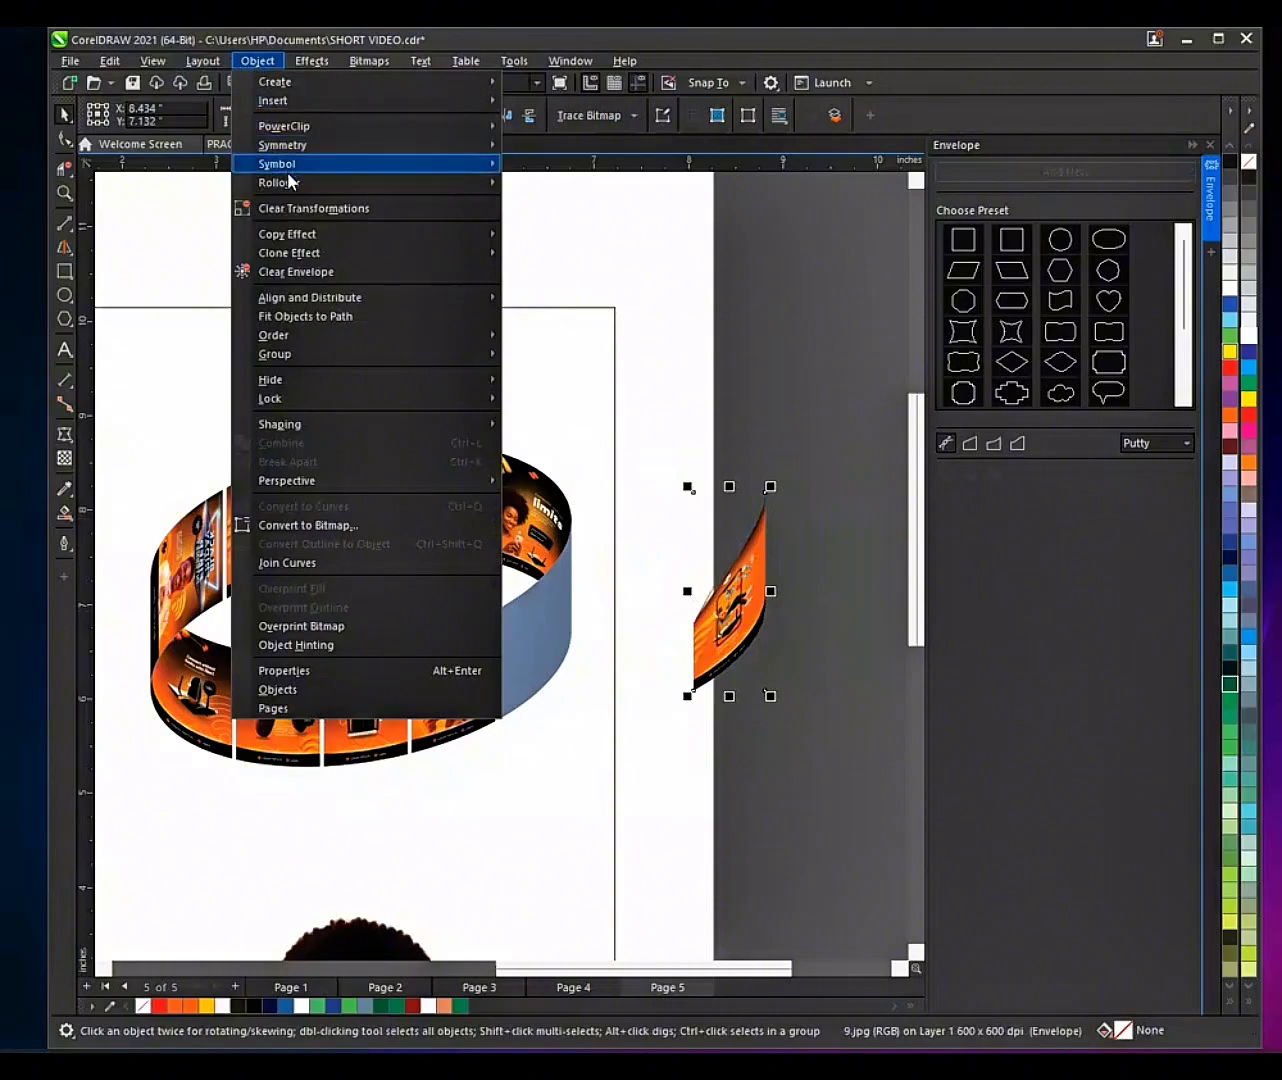
{"action": "mouse_move", "coordinate": [491, 130]}
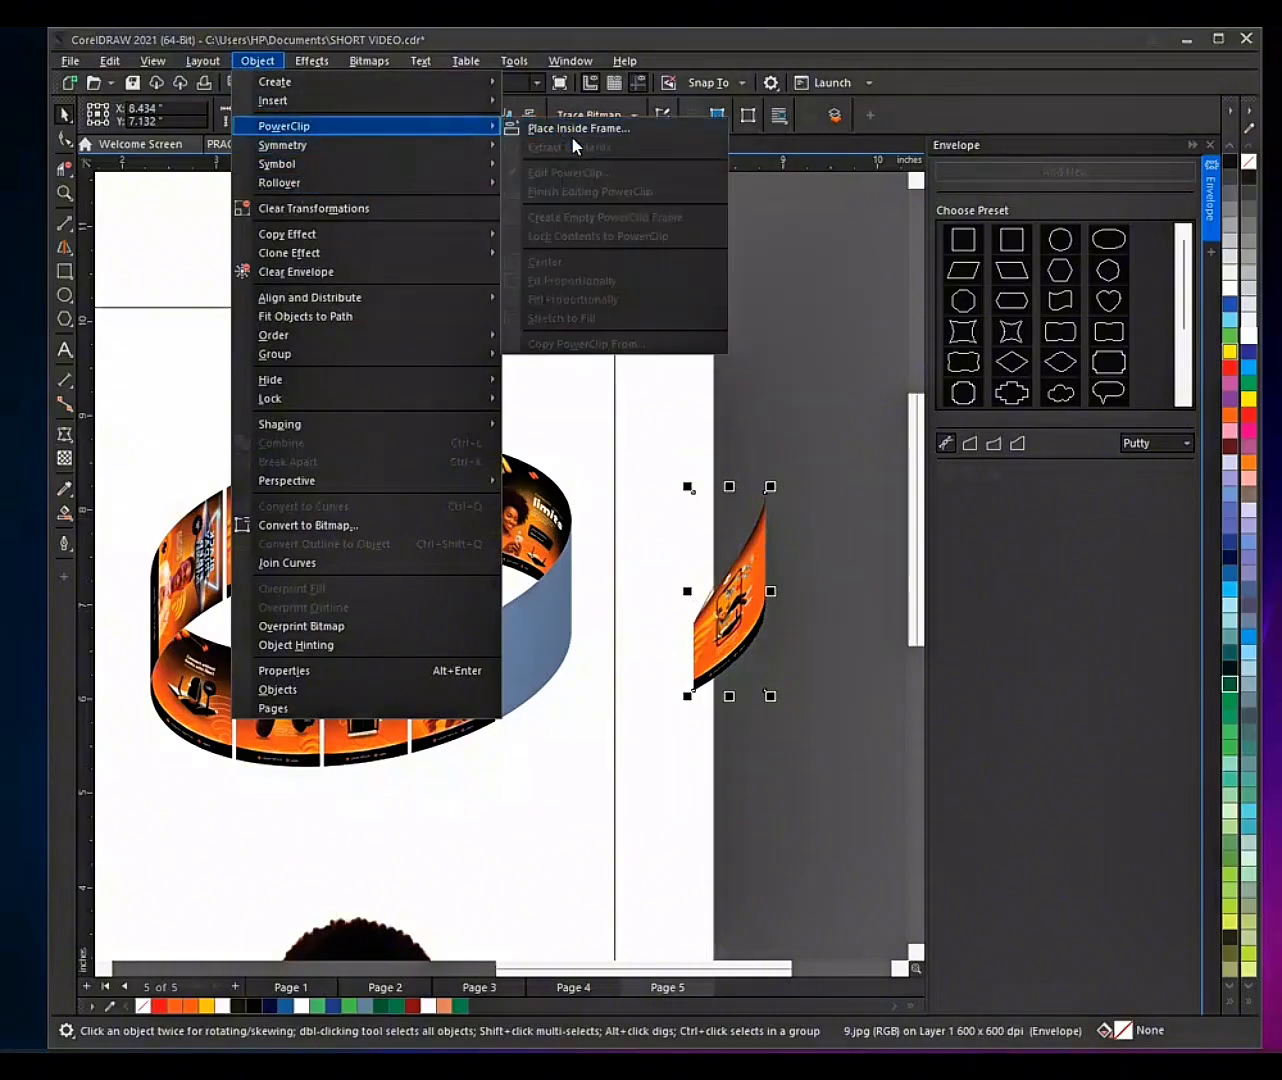
{"action": "left_click", "coordinate": [572, 128]}
{"action": "left_click", "coordinate": [536, 617]}
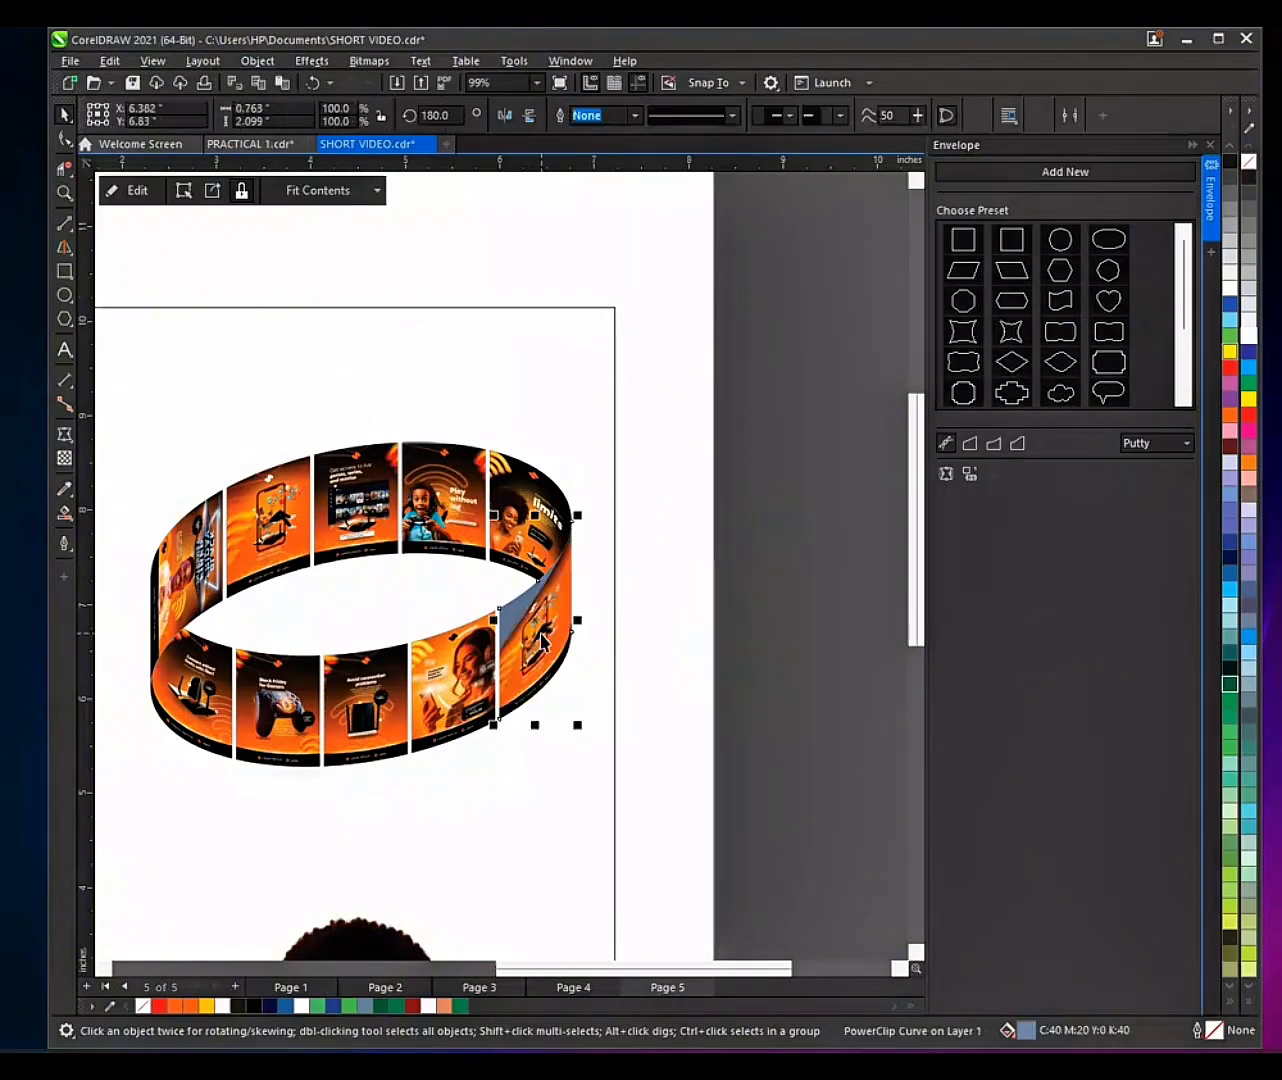
Step: Undo the PowerClip and envelope on flyer 9.jpg, and check the nodes of the last lower segment
{"action": "key", "text": "ctrl+z"}
{"action": "key", "text": "ctrl+z"}
{"action": "left_click", "coordinate": [595, 588]}
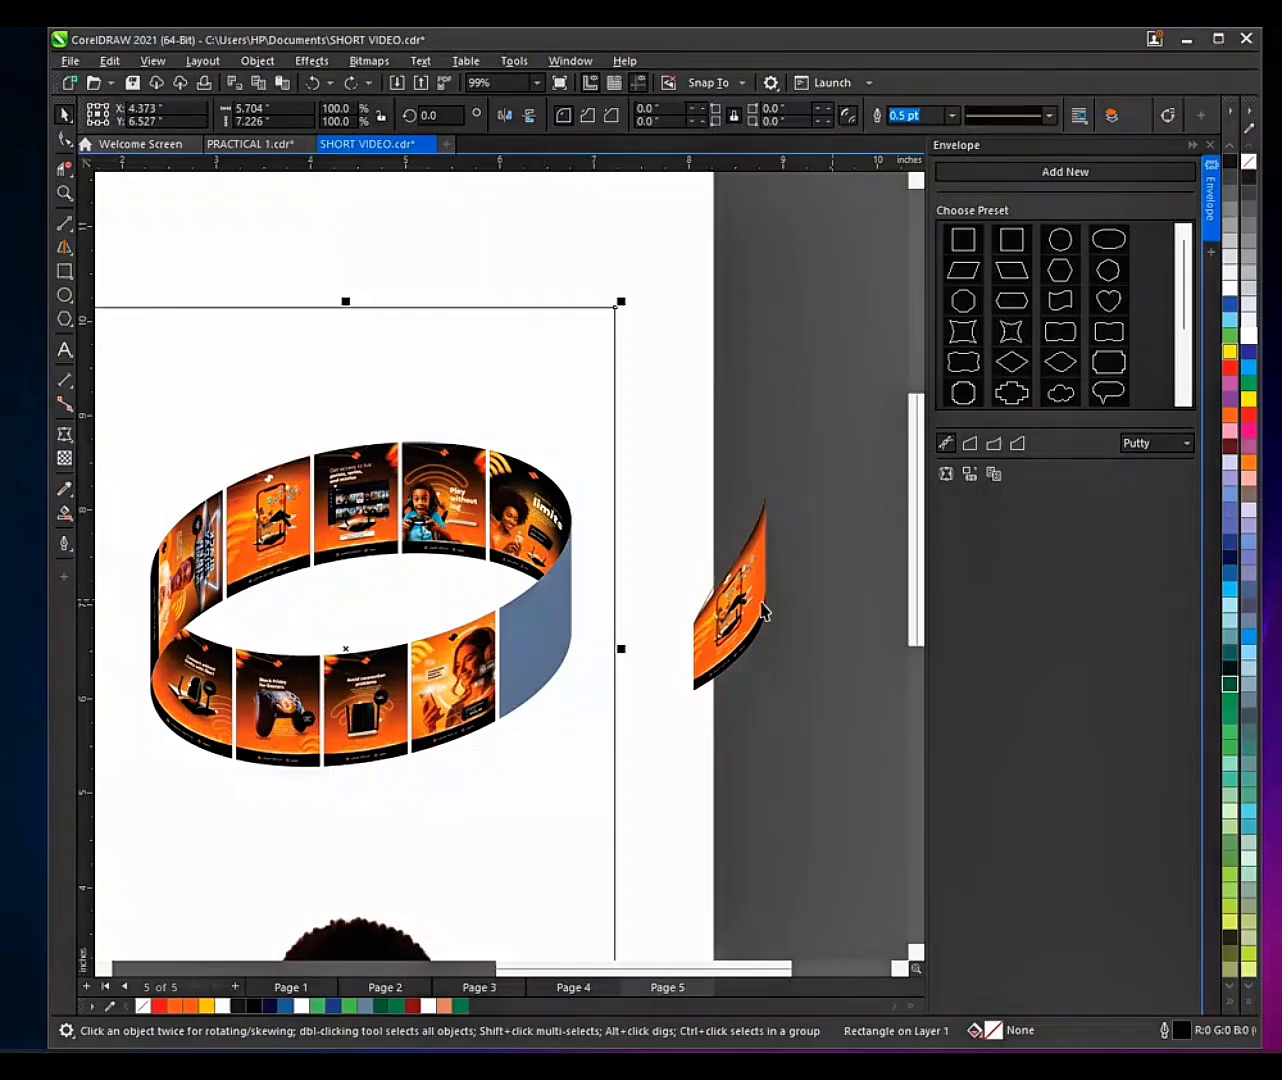
{"action": "key", "text": "ctrl+z"}
{"action": "double_click", "coordinate": [536, 628]}
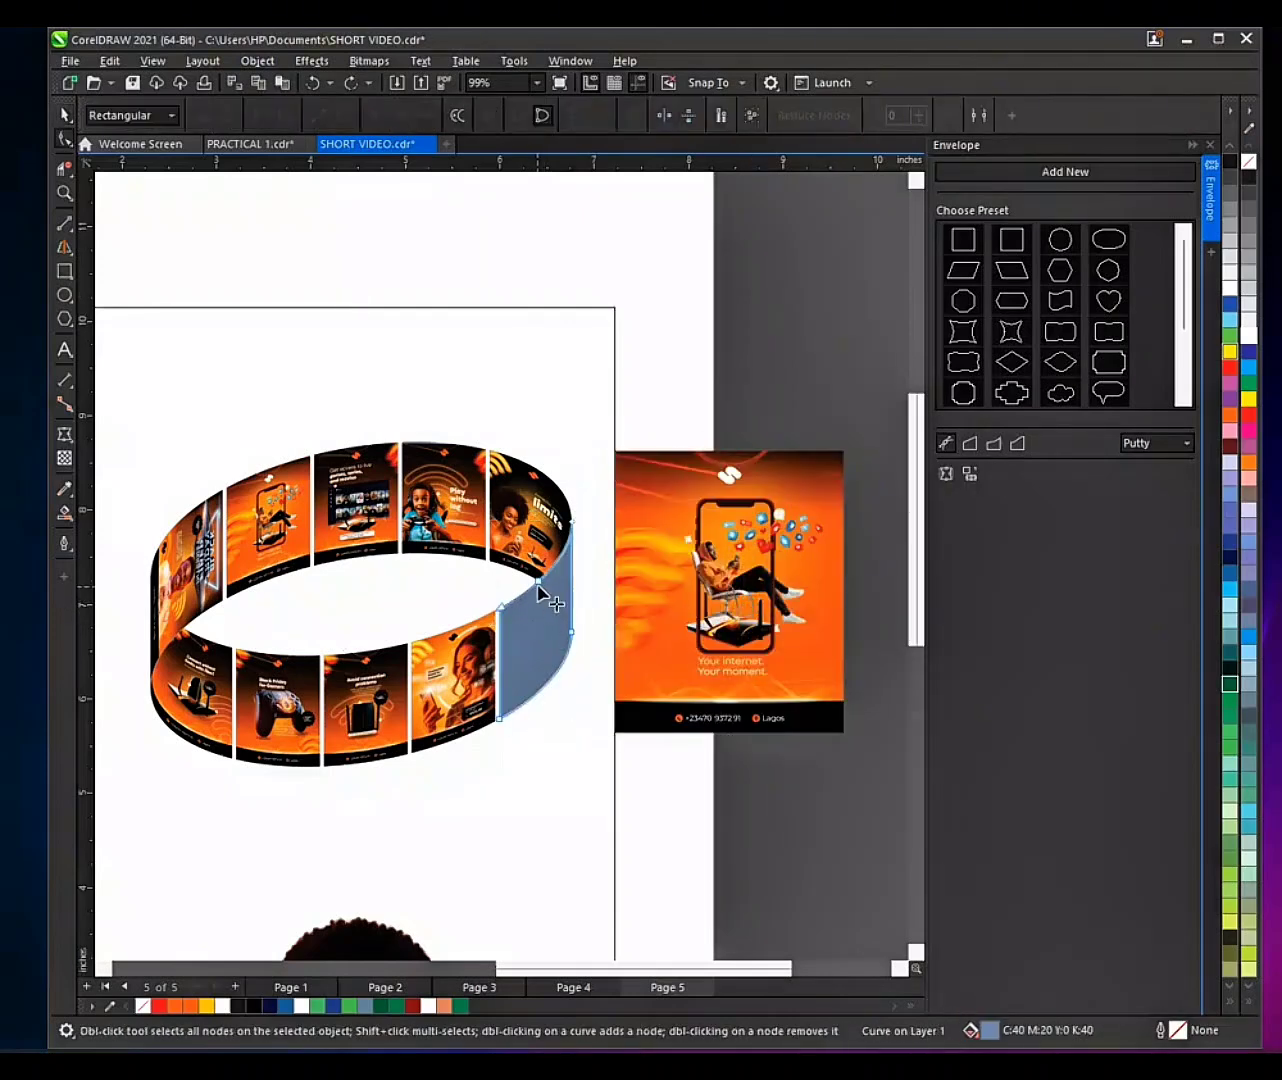
{"action": "key", "text": "space"}
Step: Shape the flyer 9.jpg with an envelope from the last lower segment, PowerClip it inside, and position it to cover the segment
{"action": "left_click", "coordinate": [710, 640]}
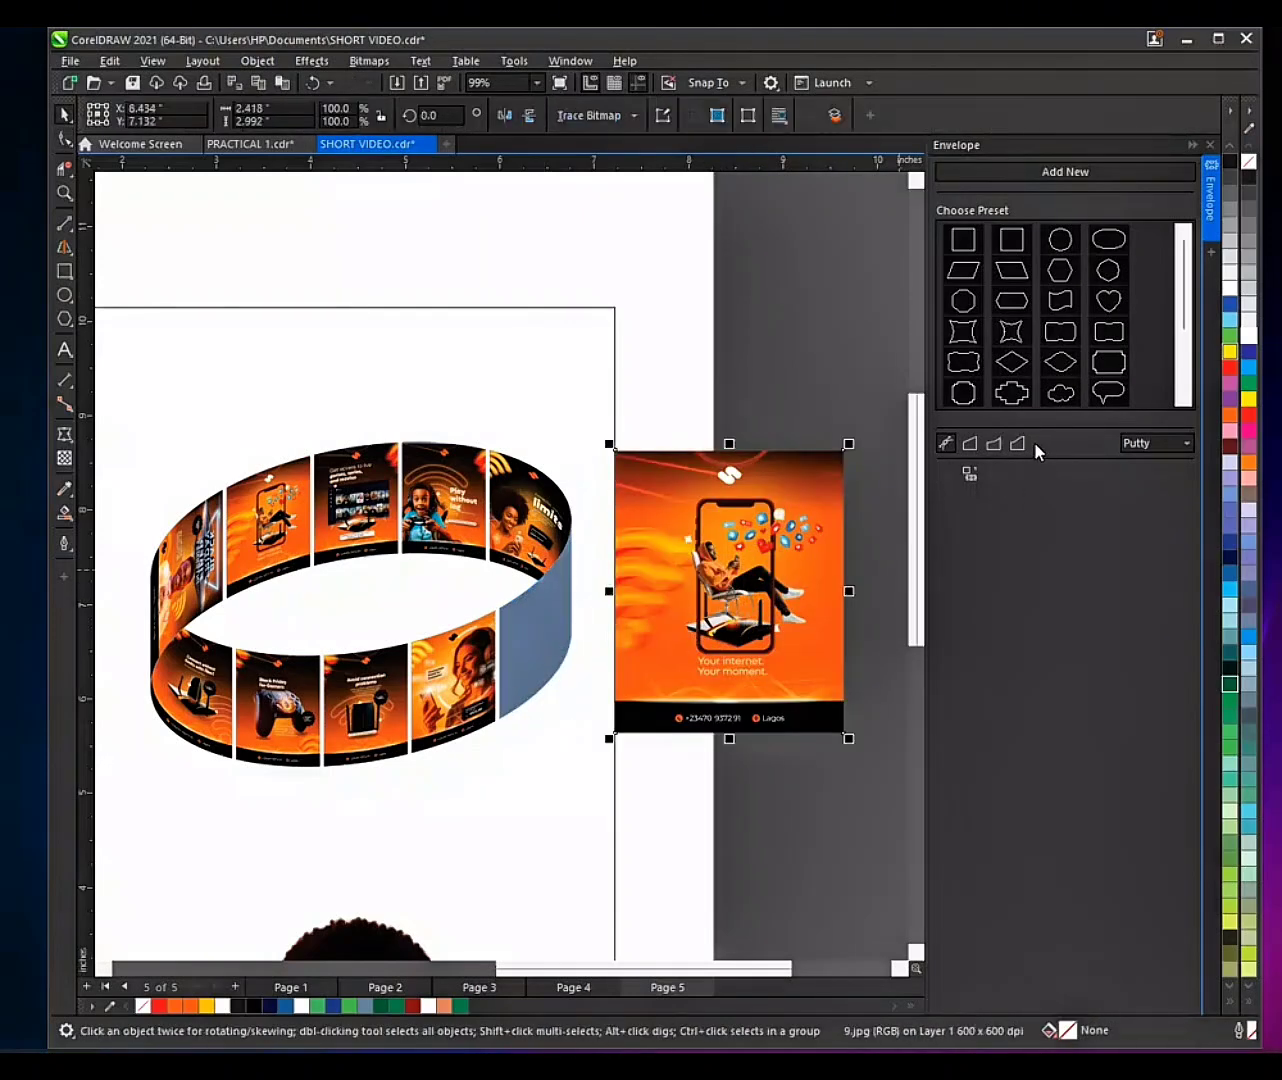
{"action": "left_click", "coordinate": [541, 627]}
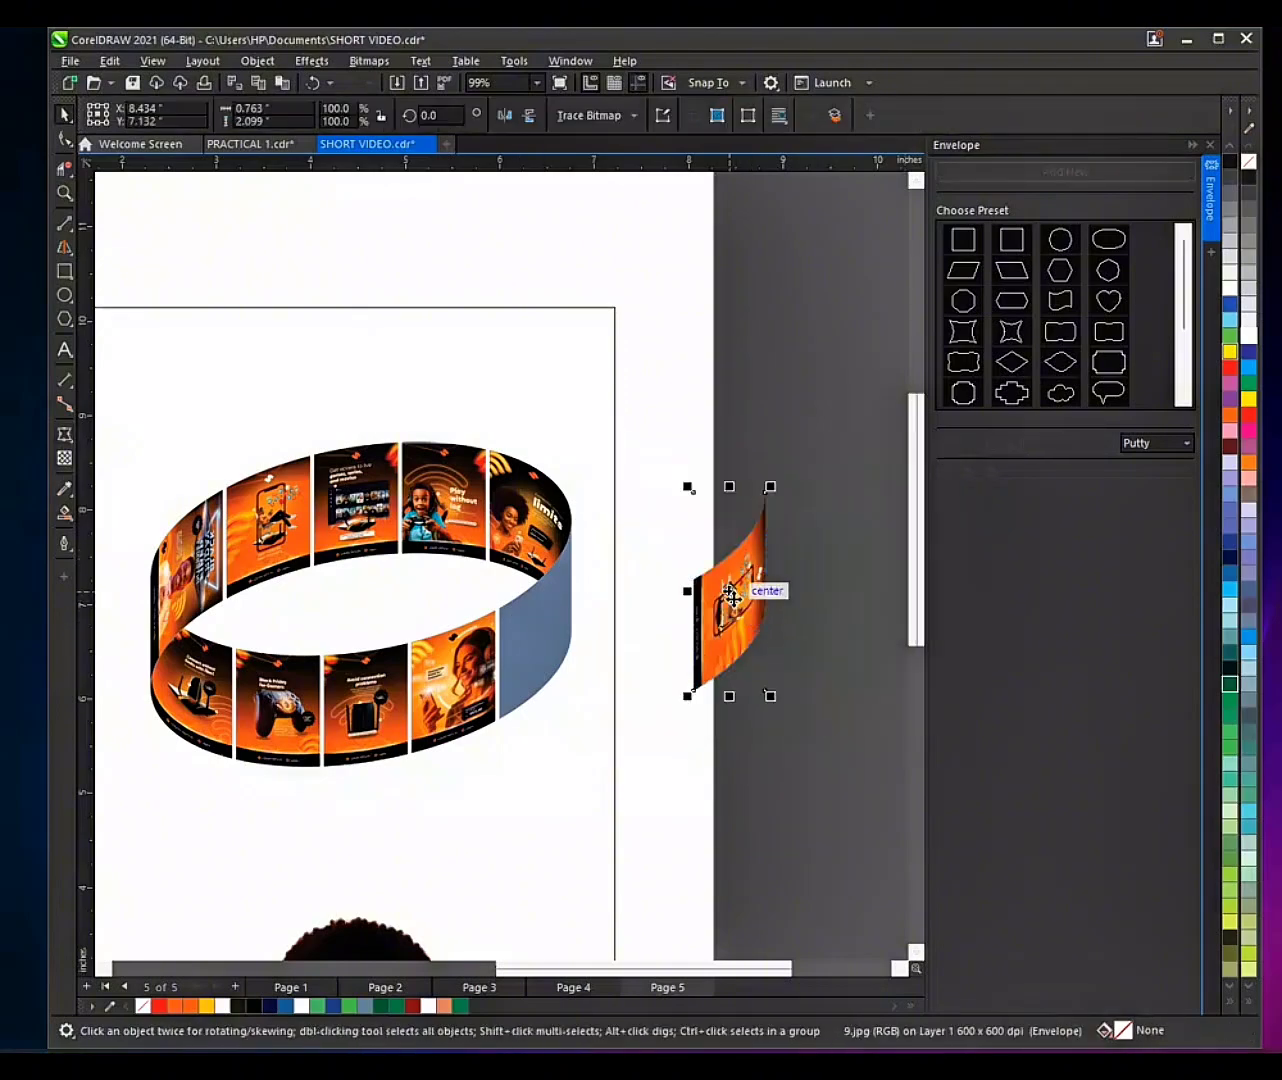
{"action": "left_click_drag", "start_coordinate": [527, 645], "coordinate": [536, 636]}
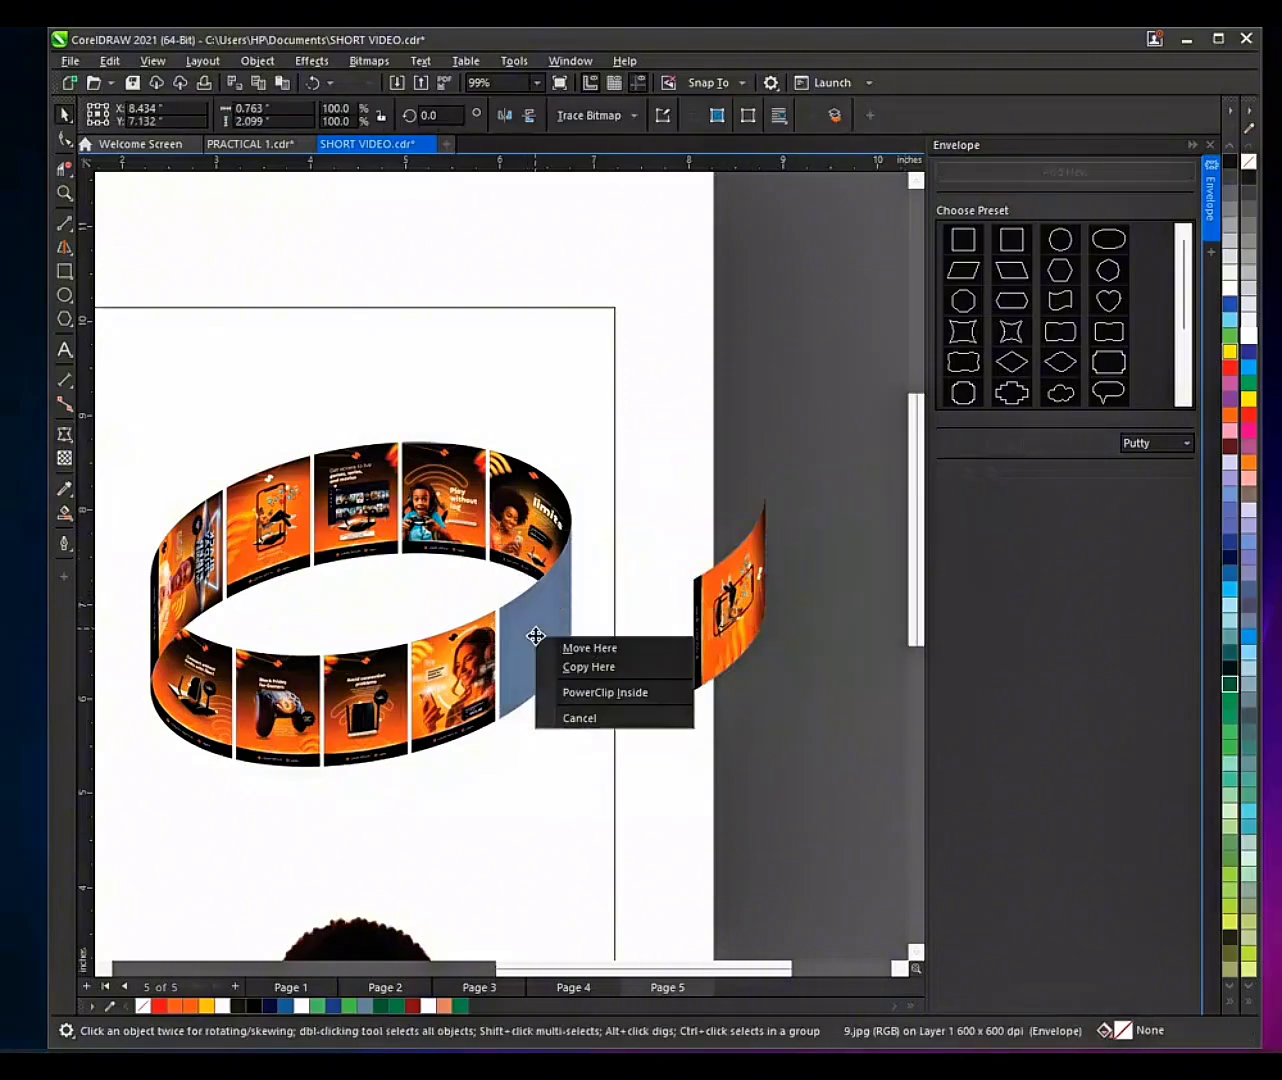
{"action": "left_click", "coordinate": [562, 696]}
{"action": "scroll", "coordinate": [548, 644], "scroll_direction": "up", "scroll_amount": 4}
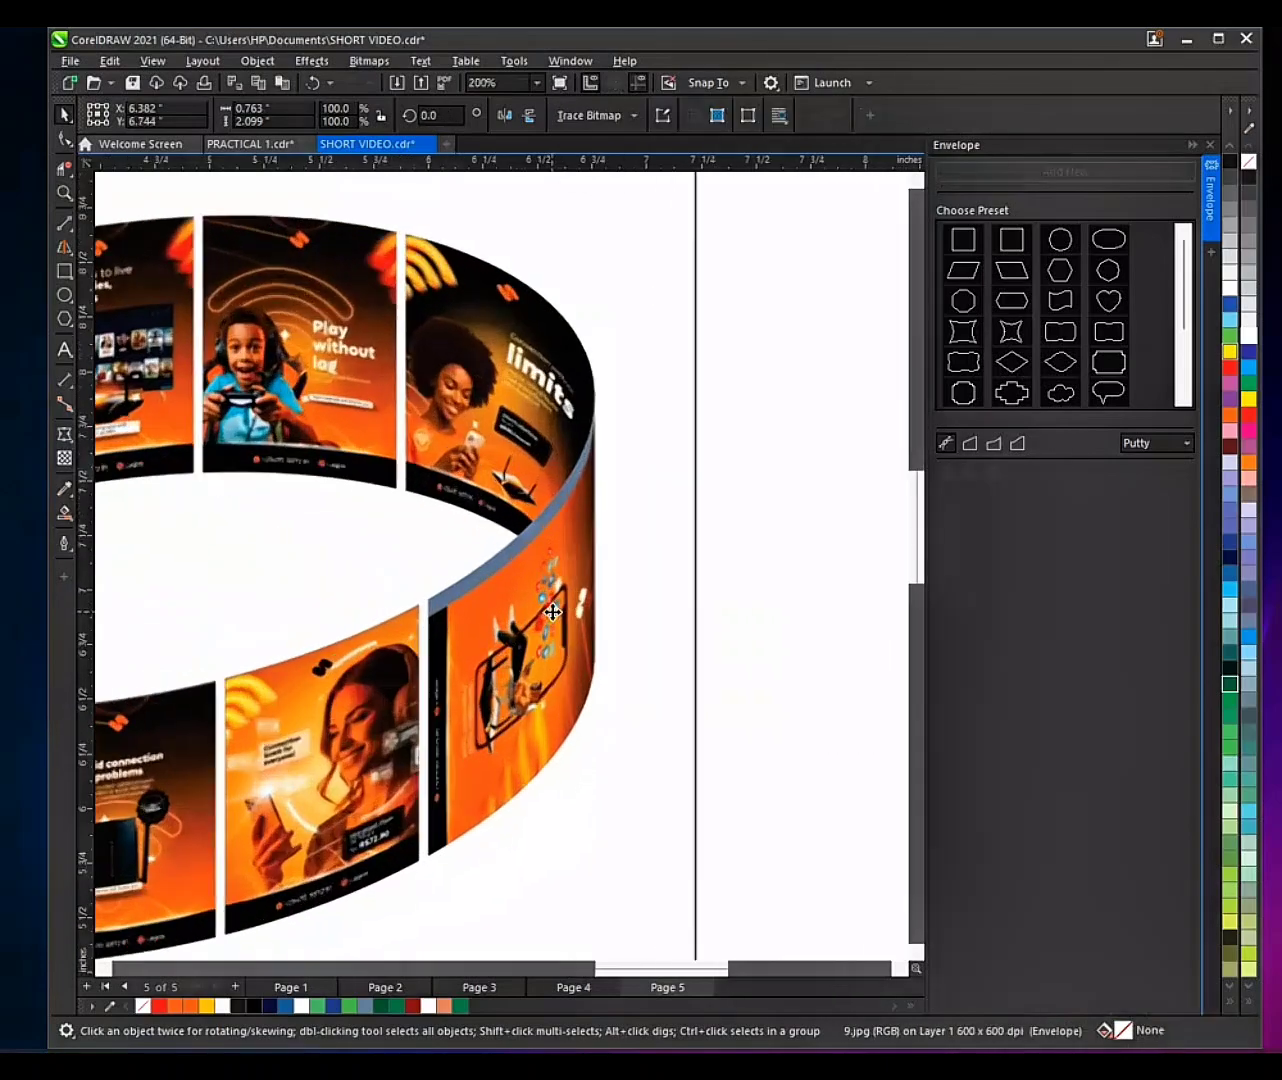
{"action": "left_click_drag", "start_coordinate": [532, 621], "coordinate": [518, 620]}
{"action": "key", "text": "ctrl+z"}
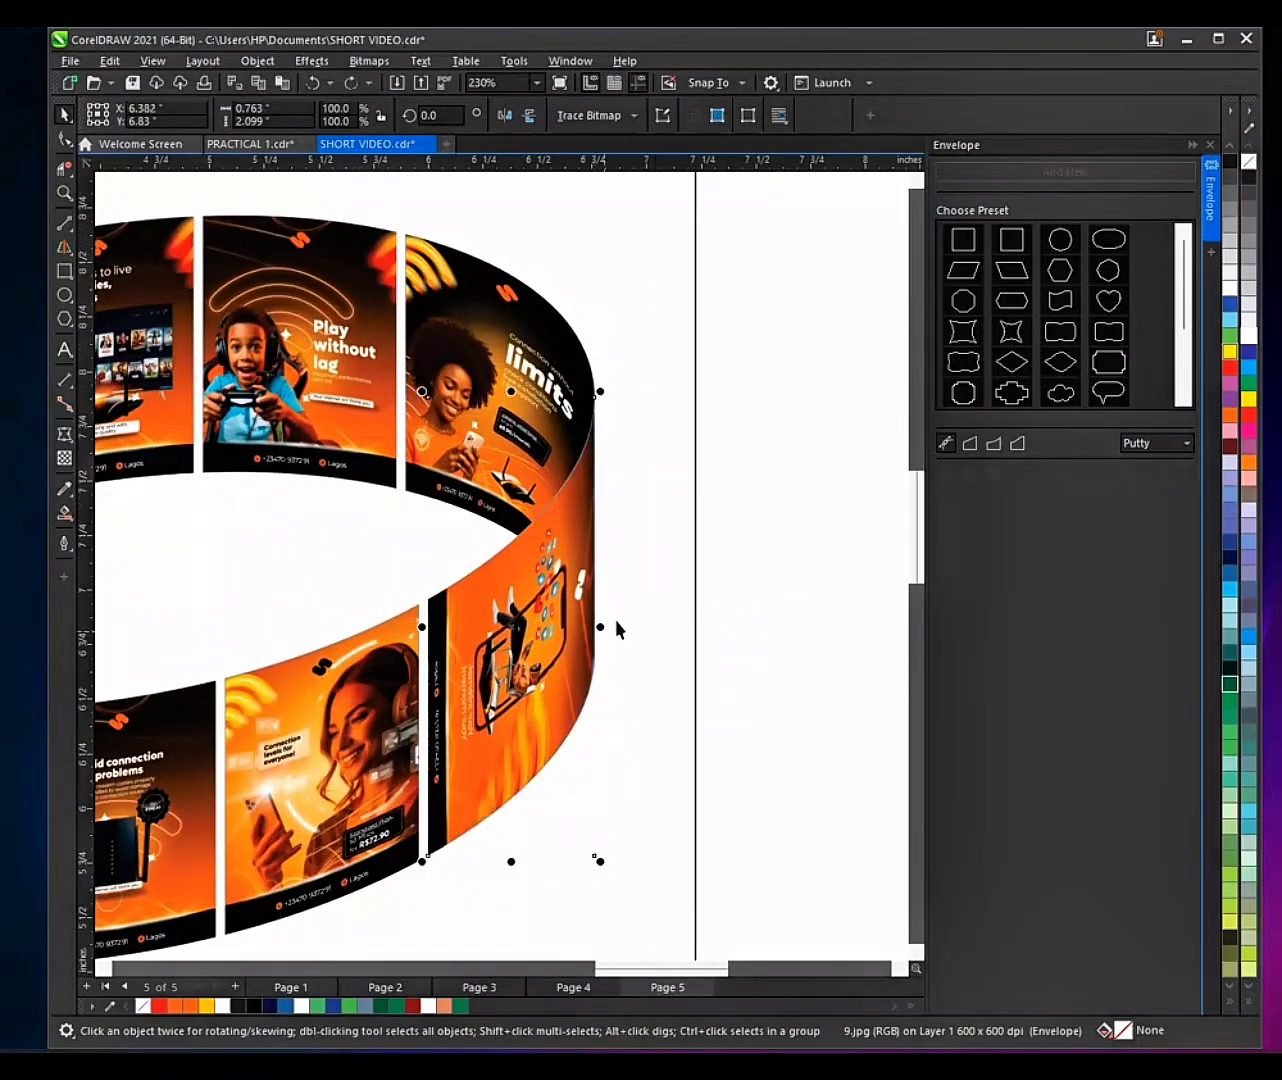
Step: Move the image of the man holding a phone up, closer to the ring
{"action": "left_click", "coordinate": [660, 534]}
{"action": "left_click", "coordinate": [550, 560]}
{"action": "scroll", "coordinate": [608, 527], "scroll_direction": "down", "scroll_amount": 3}
{"action": "left_click", "coordinate": [521, 702]}
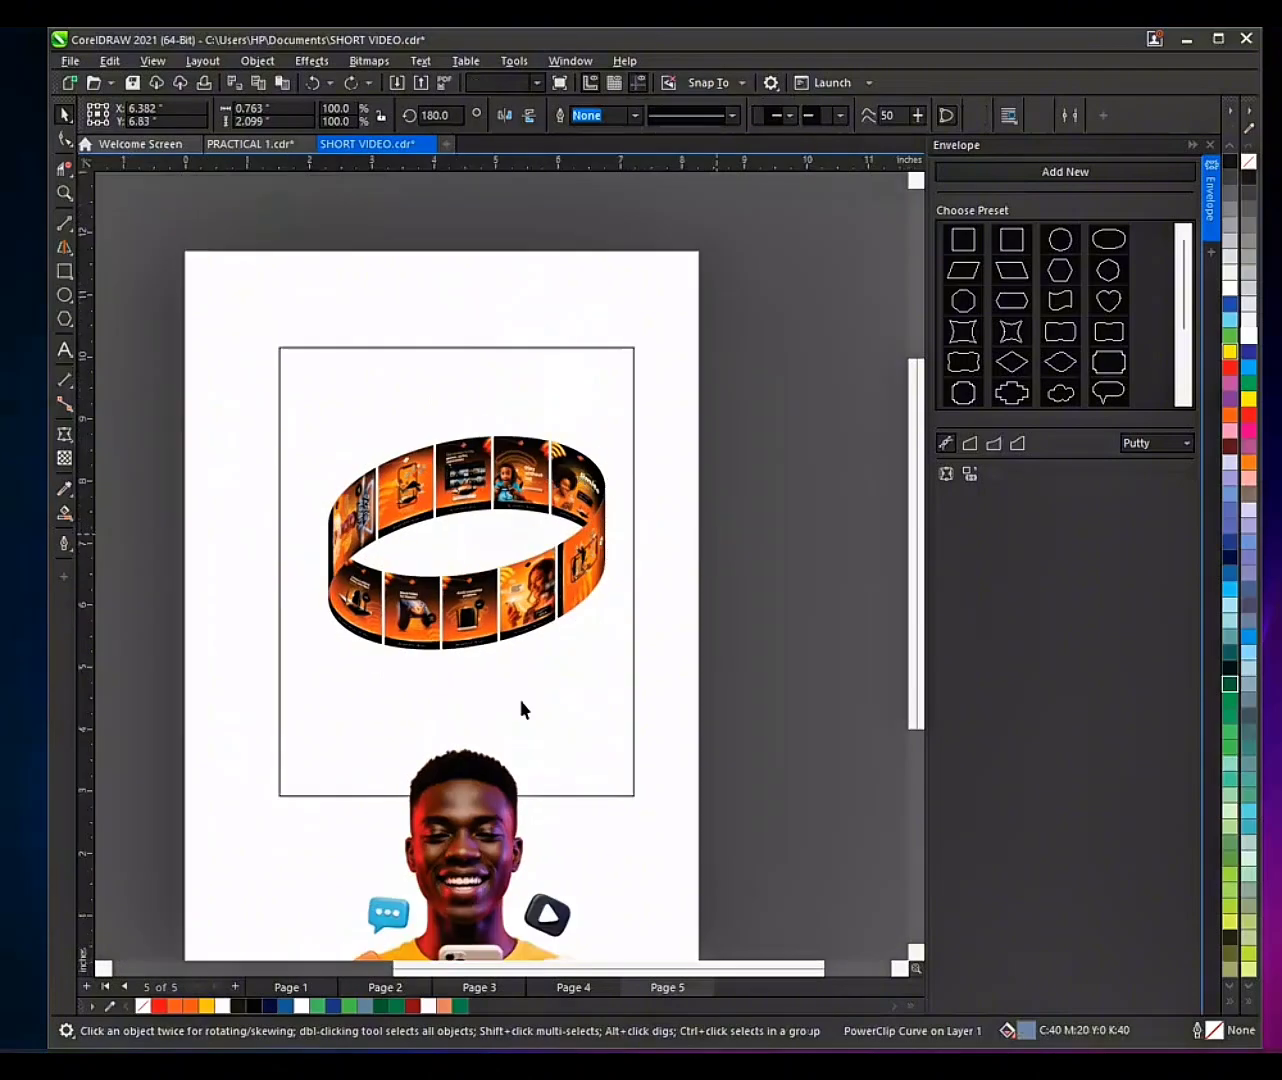
{"action": "left_click_drag", "start_coordinate": [481, 805], "coordinate": [479, 757]}
Step: Copy the orange gradient background of the Black Friday flyer and place the copy on the page behind the ring and man
{"action": "scroll", "coordinate": [448, 655], "scroll_direction": "down", "scroll_amount": 2}
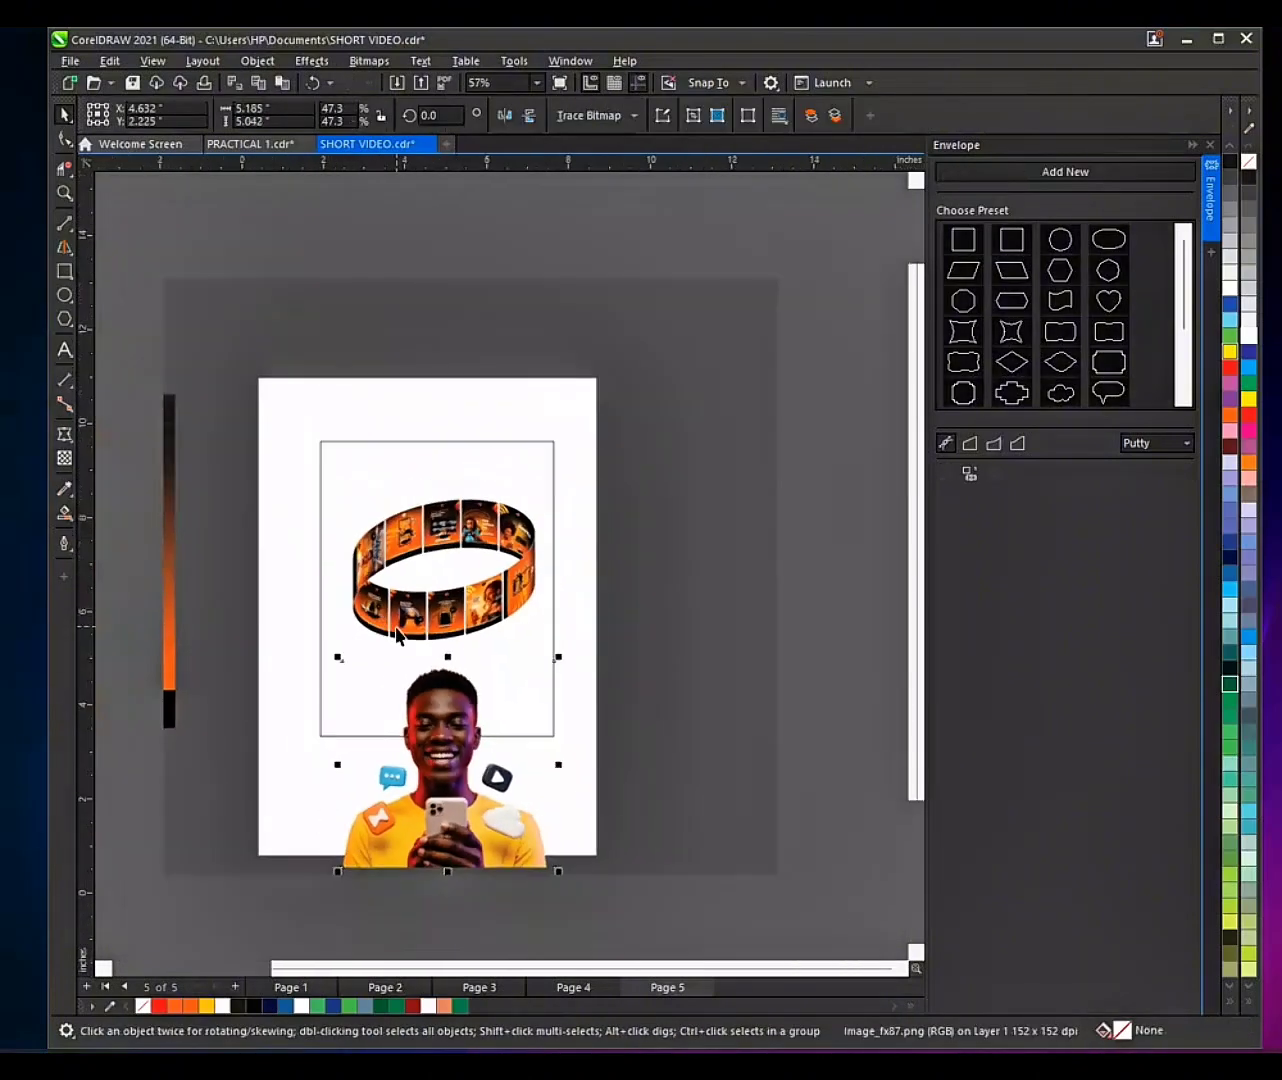
{"action": "scroll", "coordinate": [397, 635], "scroll_direction": "down", "scroll_amount": 1}
{"action": "left_click", "coordinate": [345, 462]}
{"action": "left_click_drag", "start_coordinate": [345, 462], "coordinate": [526, 477]}
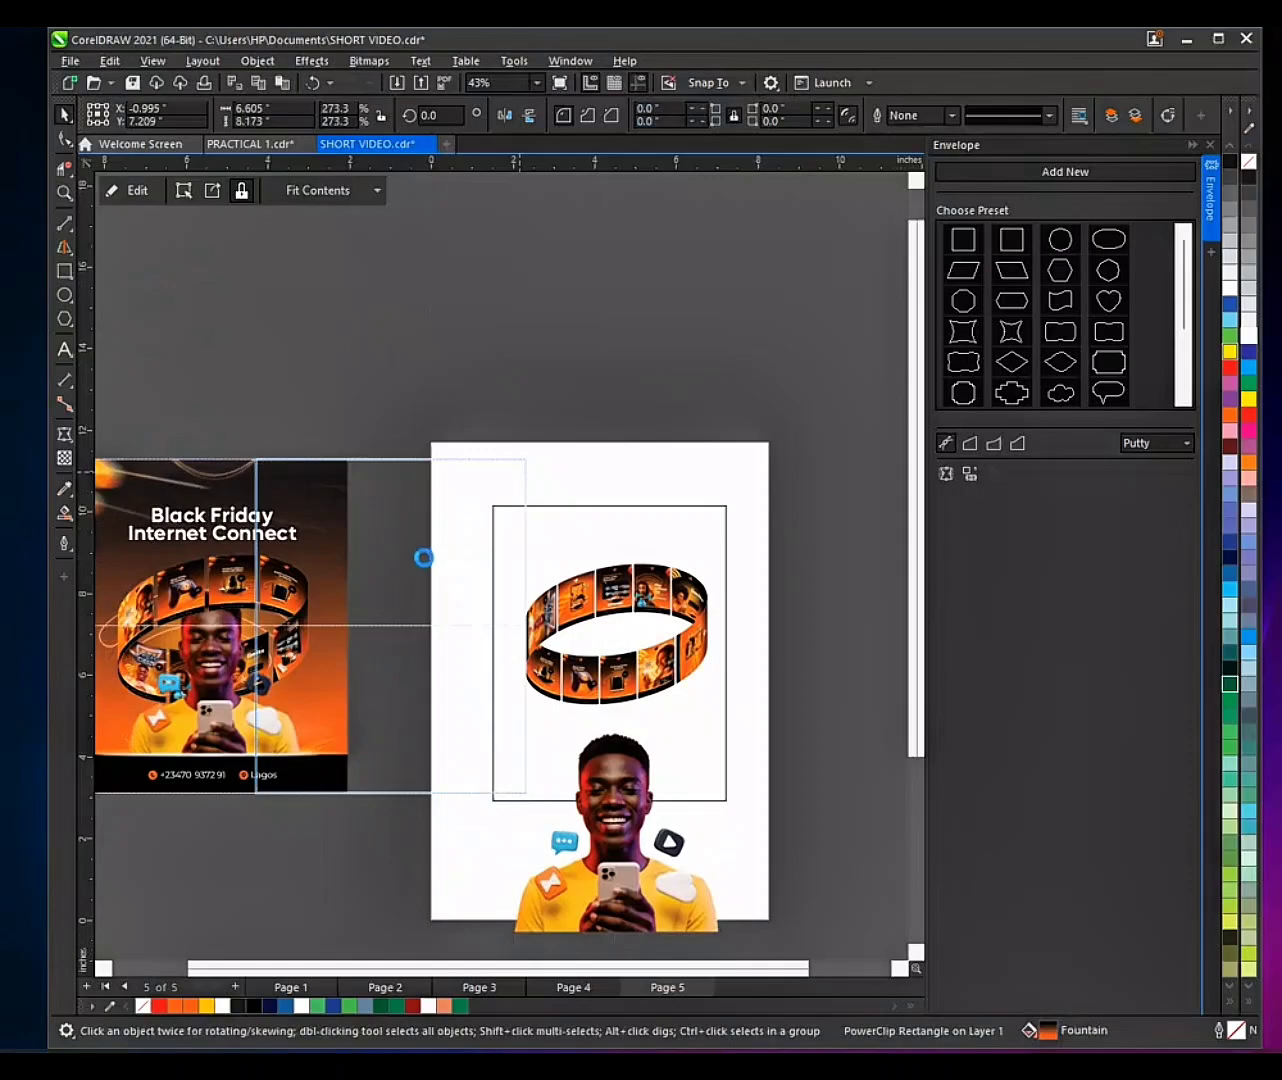
{"action": "right_click", "coordinate": [417, 561]}
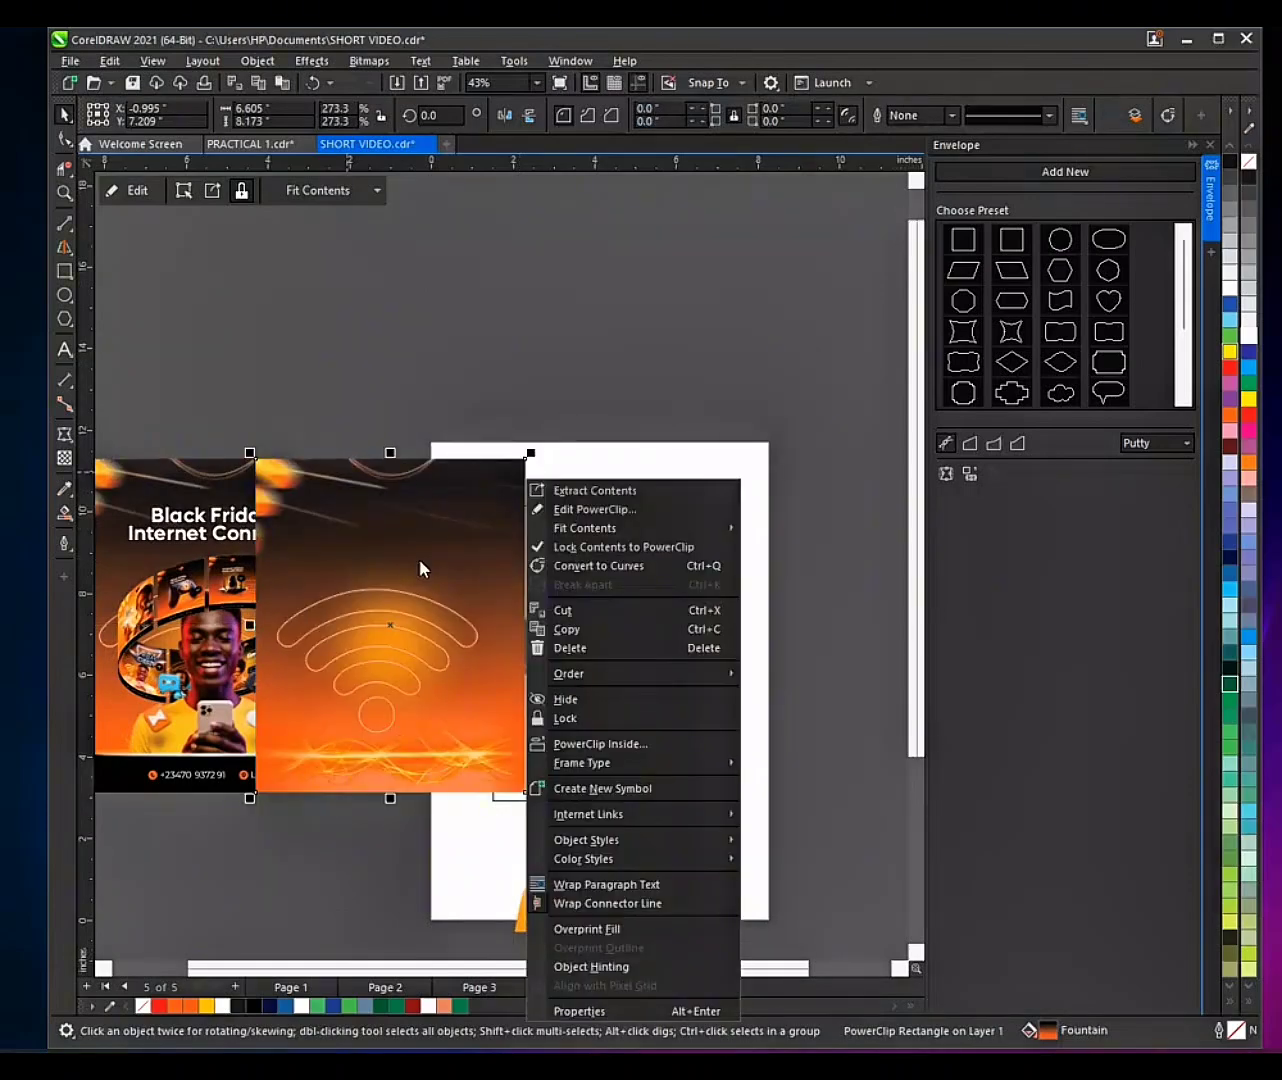
{"action": "left_click", "coordinate": [435, 524]}
{"action": "left_click_drag", "start_coordinate": [435, 524], "coordinate": [643, 556]}
{"action": "left_click_drag", "start_coordinate": [675, 480], "coordinate": [675, 516]}
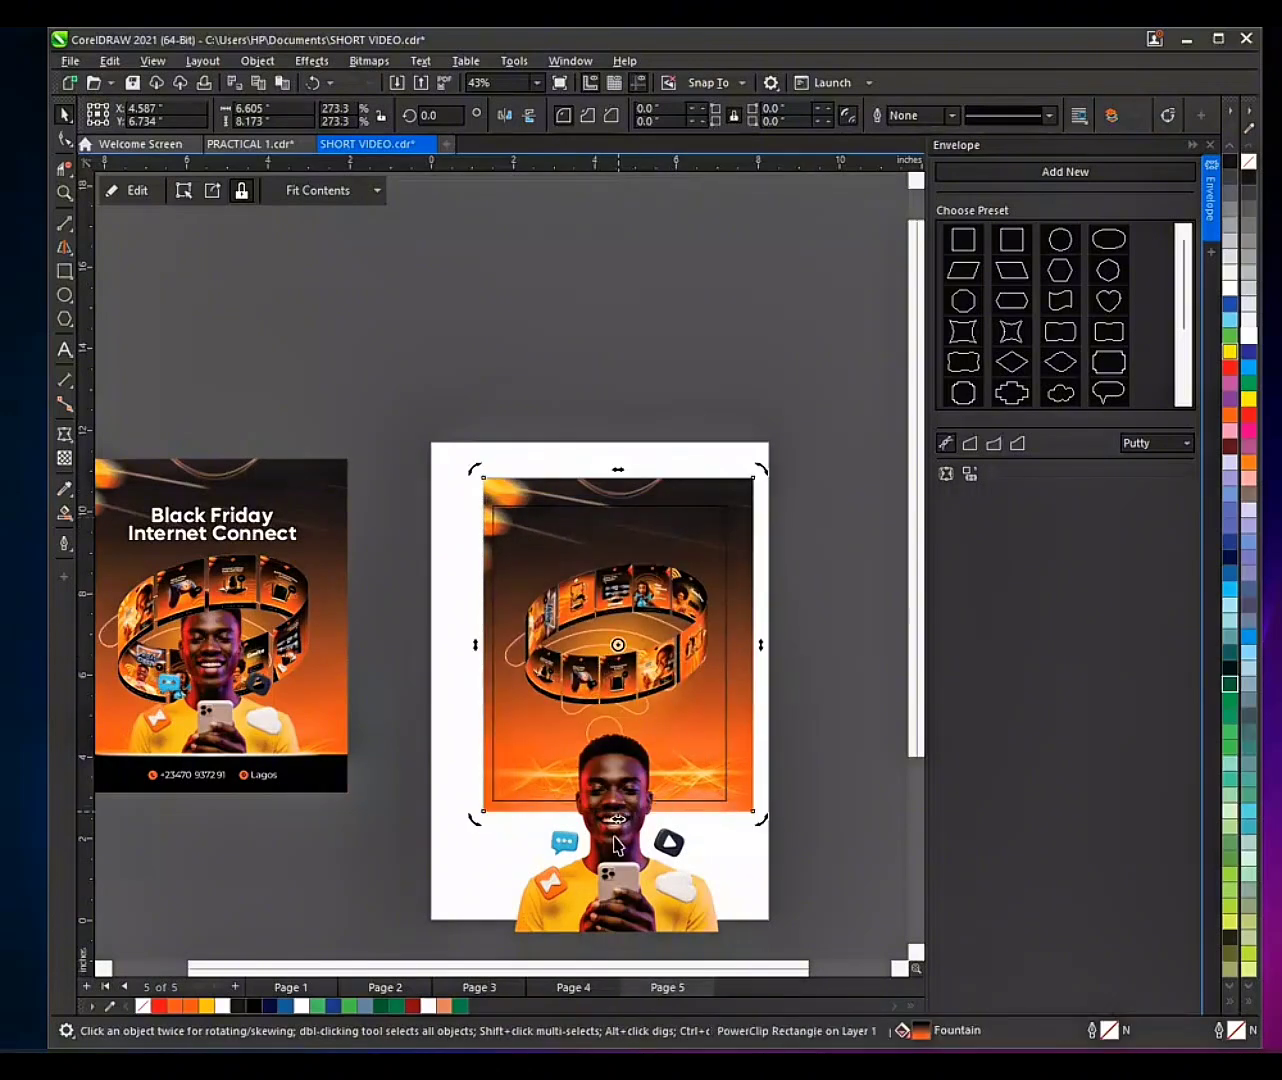
Step: Align the man's image with the bottom edge of the orange background
{"action": "left_click", "coordinate": [615, 887]}
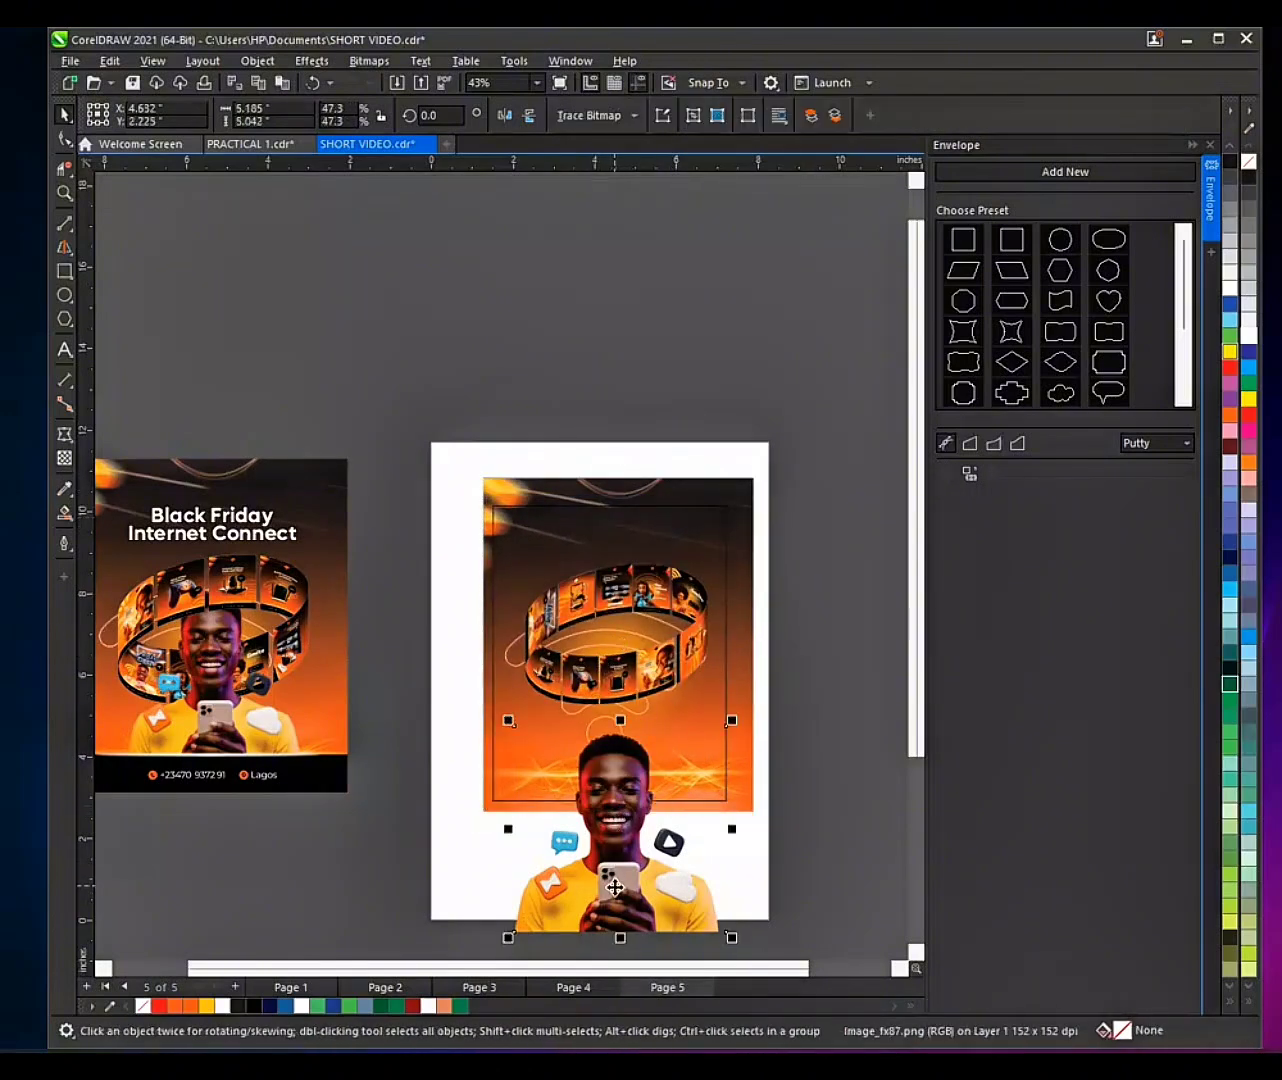
{"action": "left_click", "coordinate": [744, 676], "text": "shift"}
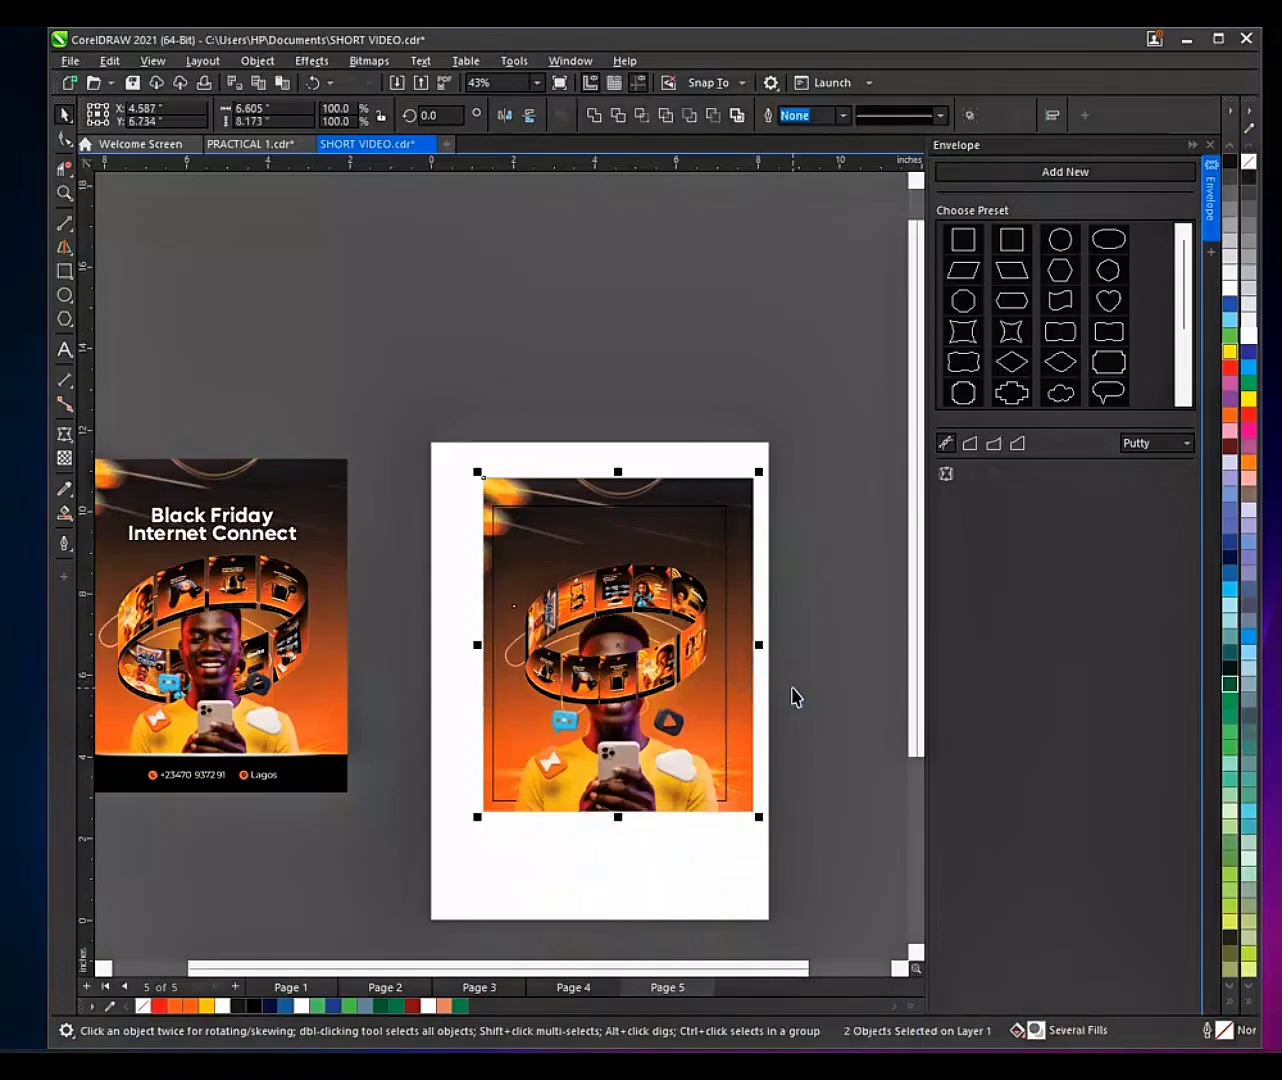
Step: Group the five flyer segments forming the ring's lower half and send the group behind the man
{"action": "left_click", "coordinate": [790, 692]}
{"action": "scroll", "coordinate": [648, 690], "scroll_direction": "up", "scroll_amount": 2}
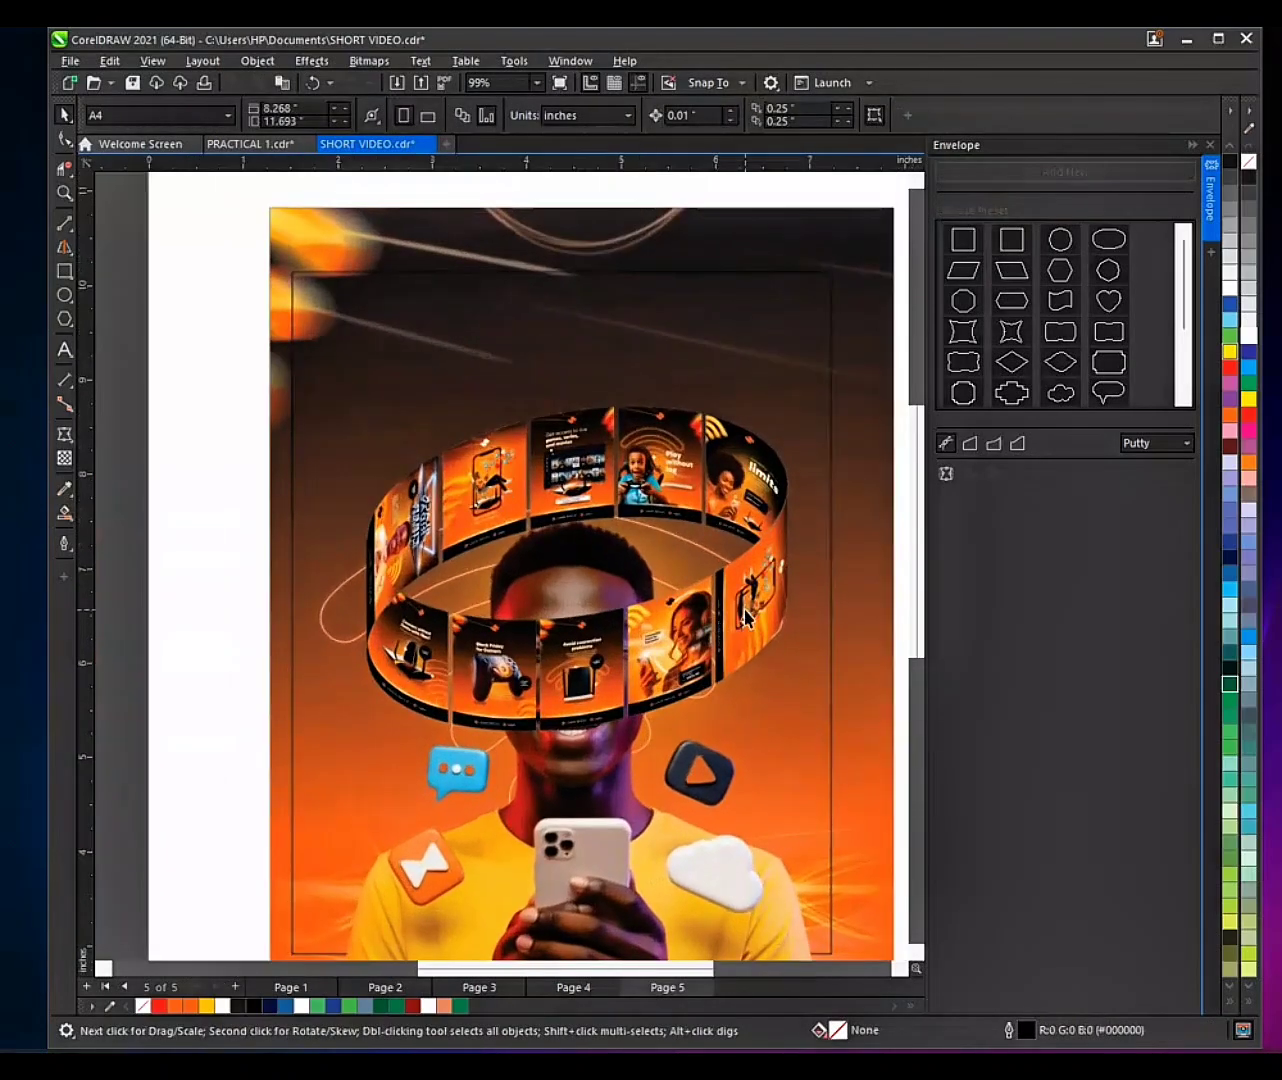
{"action": "left_click", "coordinate": [750, 615]}
{"action": "left_click", "coordinate": [682, 652], "text": "shift"}
{"action": "left_click", "coordinate": [584, 664], "text": "shift"}
{"action": "left_click", "coordinate": [491, 671], "text": "shift"}
{"action": "left_click", "coordinate": [431, 670], "text": "shift"}
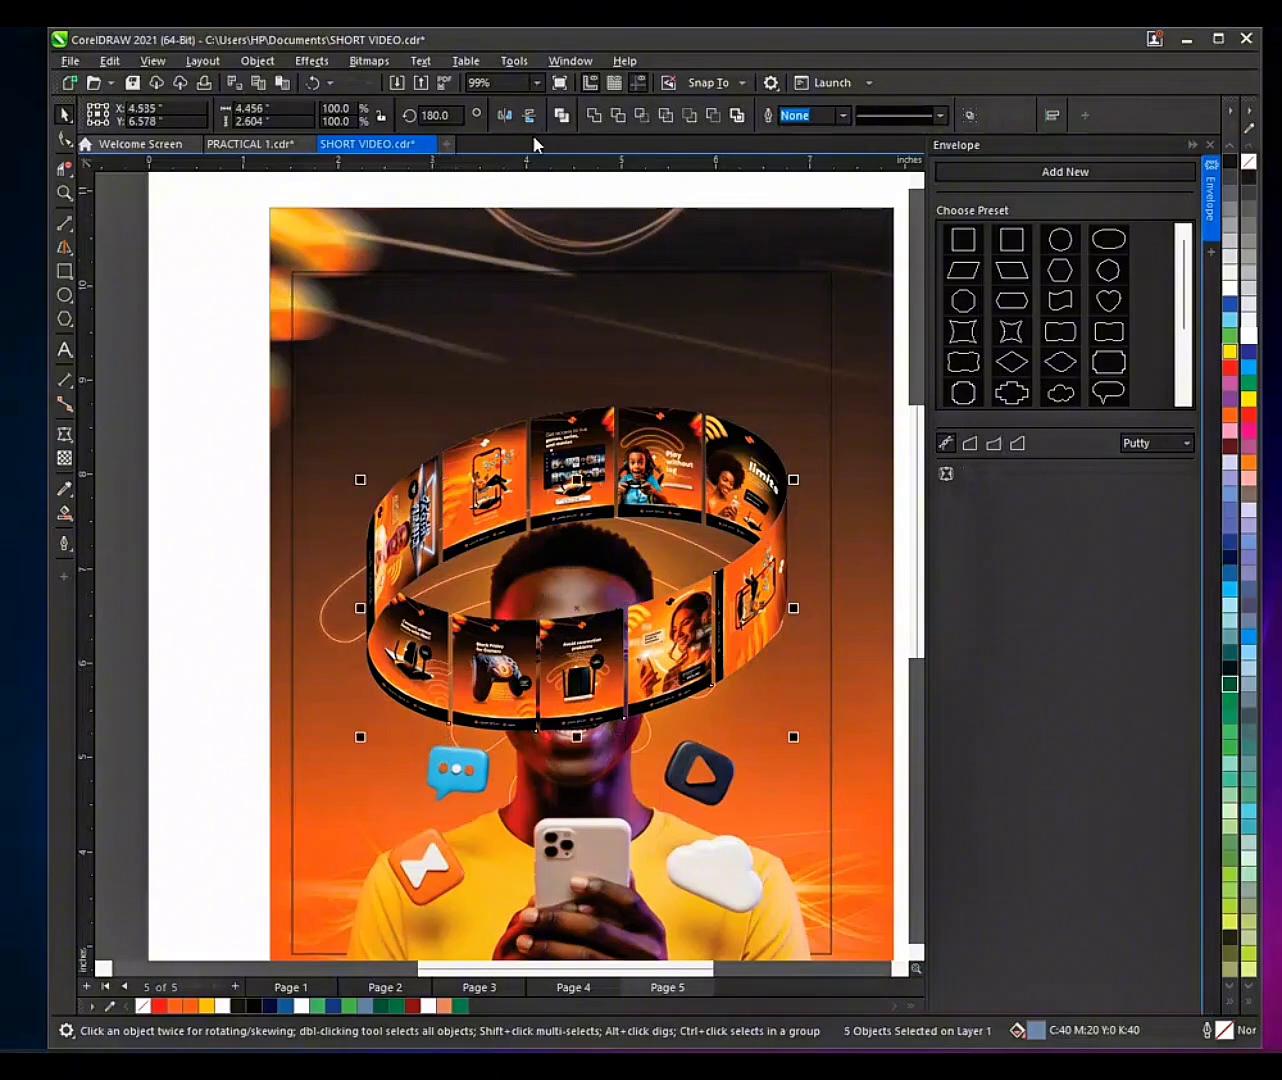
{"action": "key", "text": "ctrl+g"}
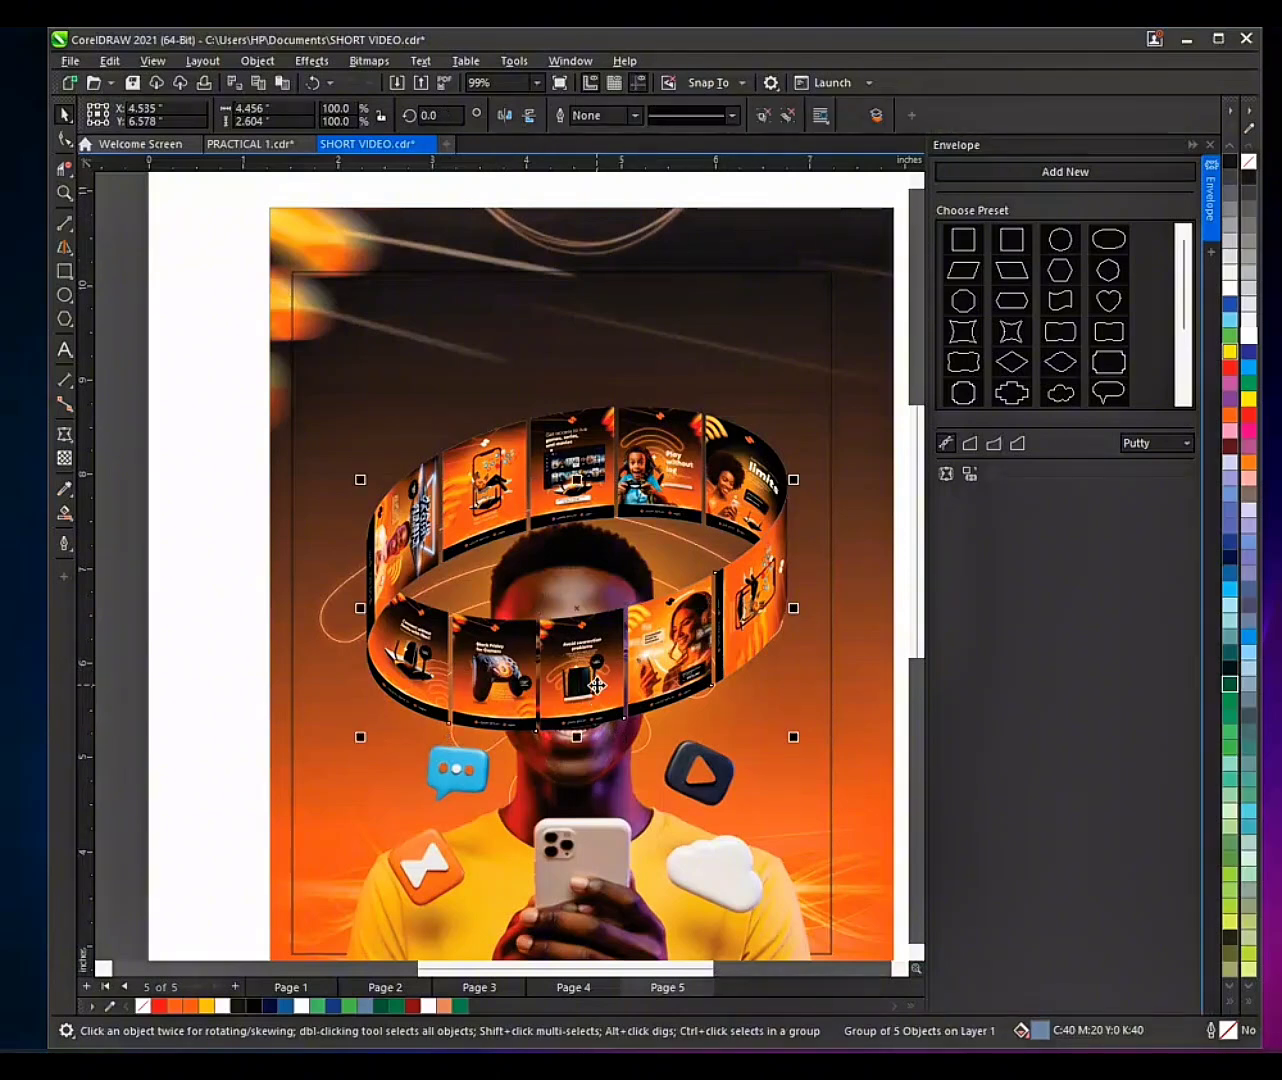
{"action": "key", "text": "ctrl+Page_Down"}
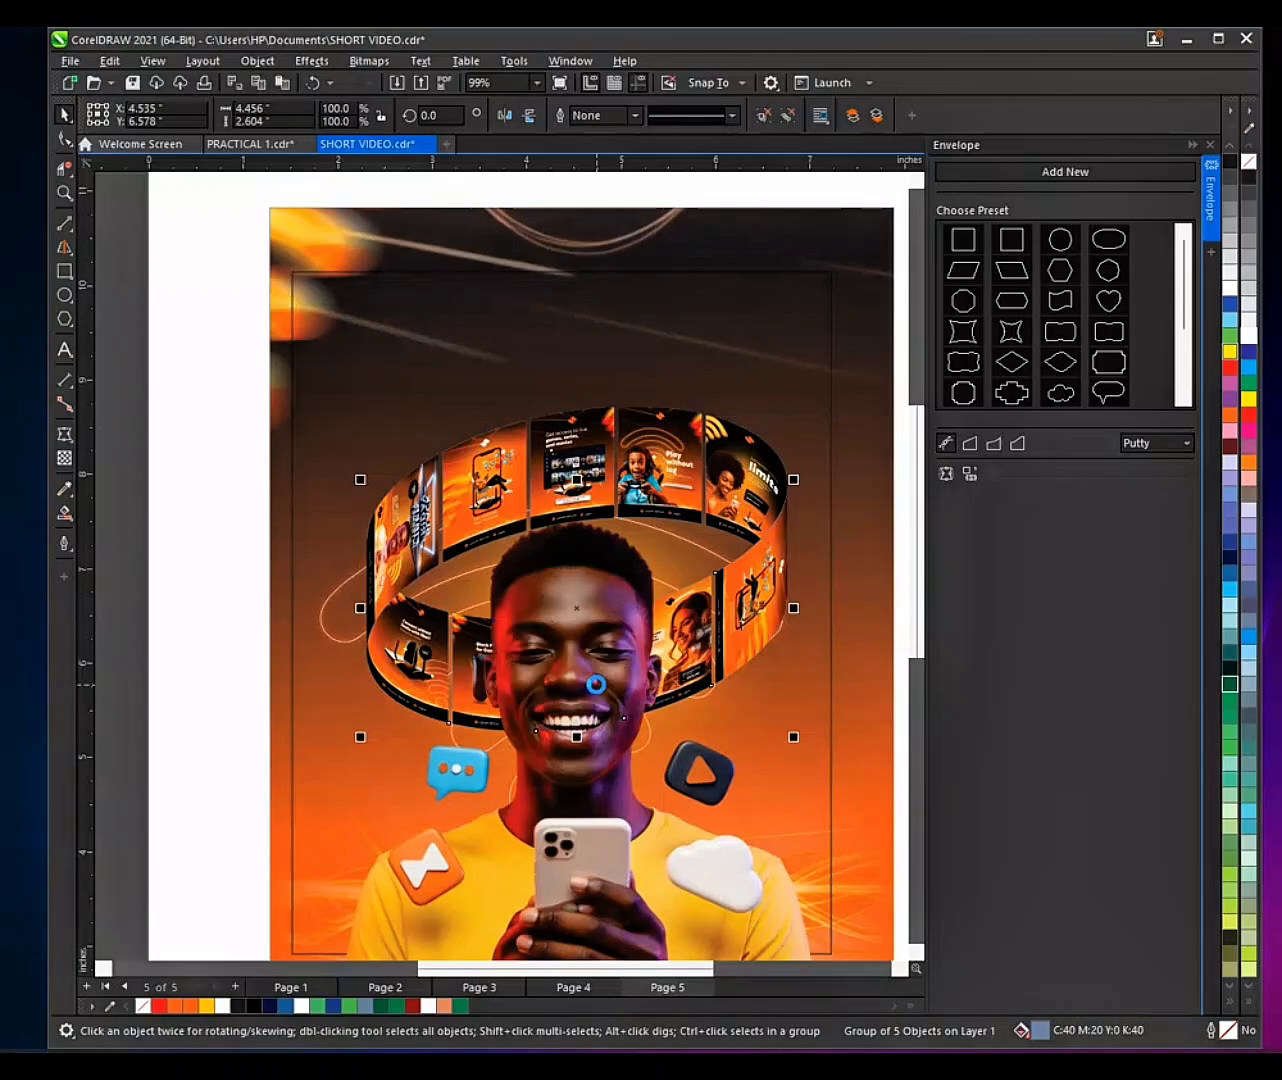
Step: Group the five flyer segments forming the ring's upper half
{"action": "left_click", "coordinate": [721, 469]}
{"action": "left_click", "coordinate": [648, 459], "text": "shift"}
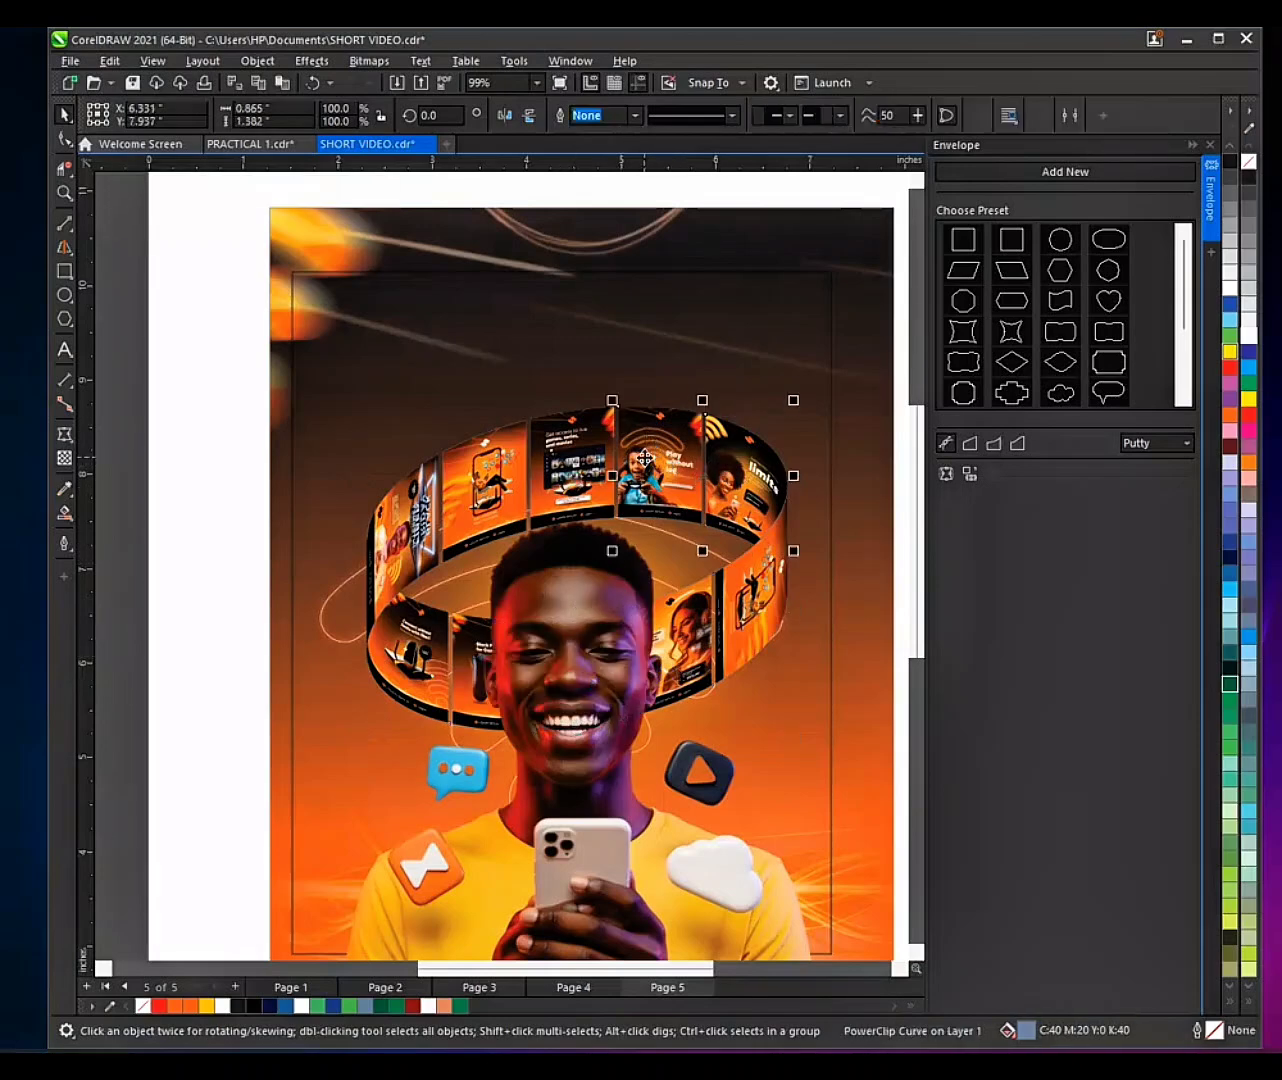
{"action": "left_click", "coordinate": [572, 467], "text": "shift"}
{"action": "left_click", "coordinate": [488, 470], "text": "shift"}
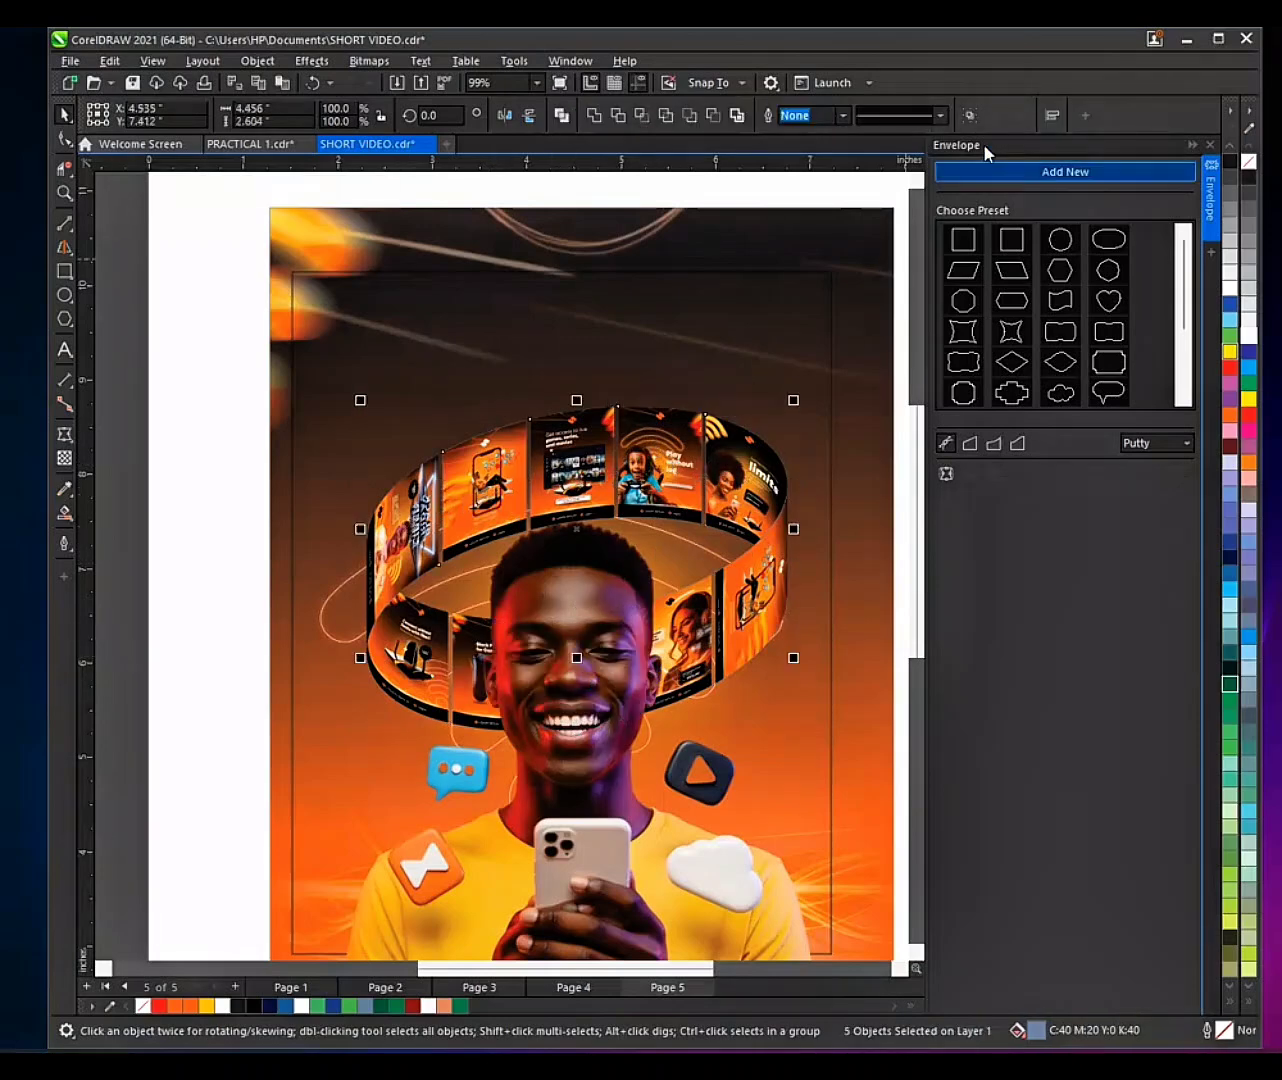
{"action": "left_click", "coordinate": [677, 427]}
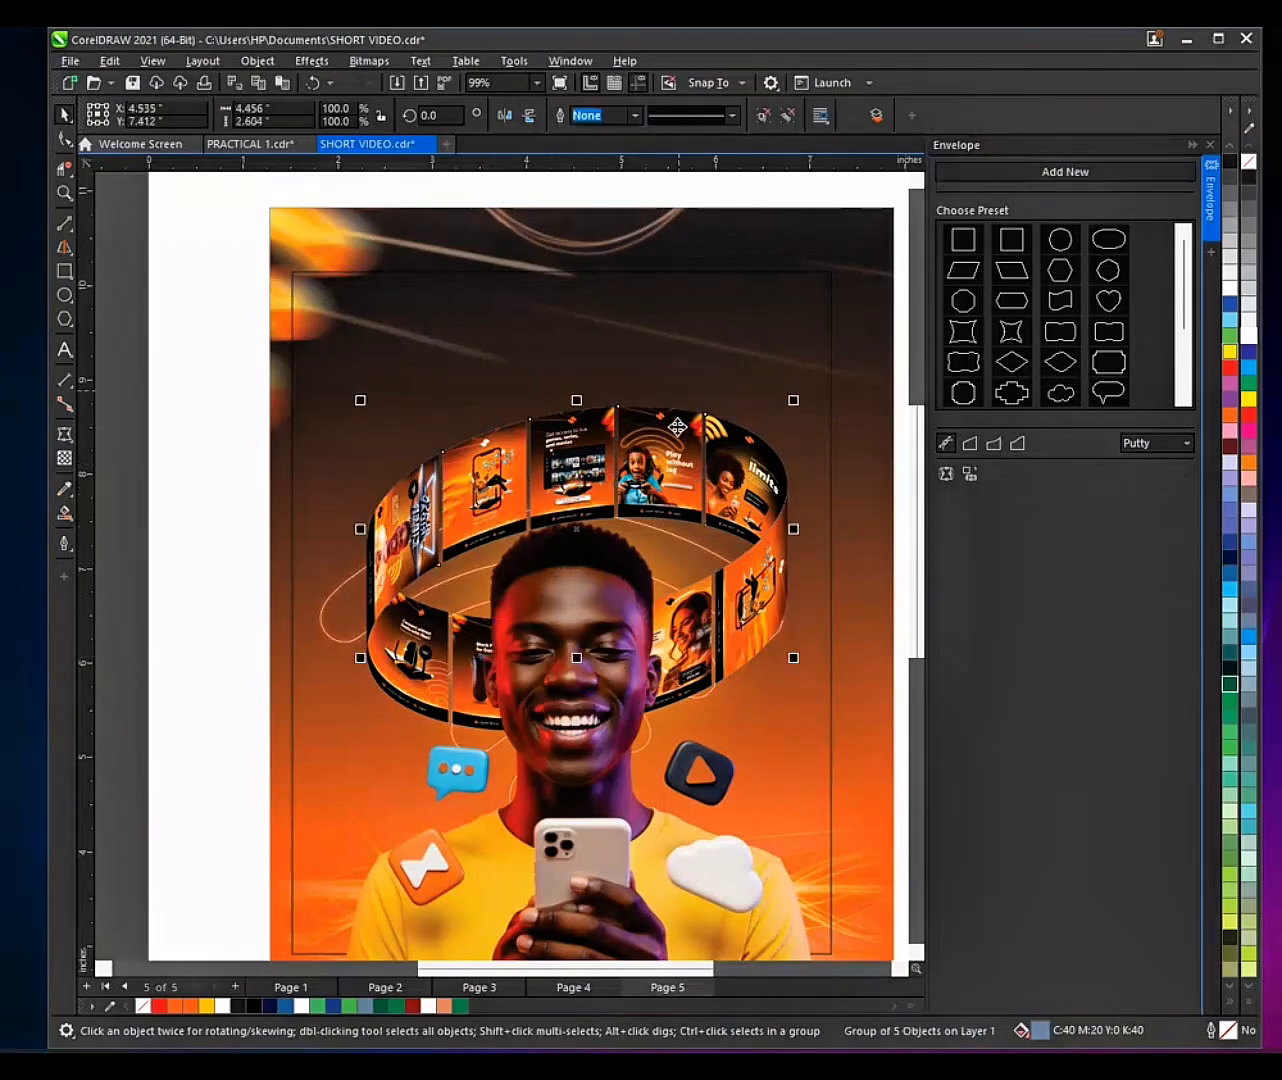
{"action": "left_click", "coordinate": [748, 600], "text": "shift"}
{"action": "left_click_drag", "start_coordinate": [754, 593], "coordinate": [756, 632]}
{"action": "key", "text": "ctrl+z"}
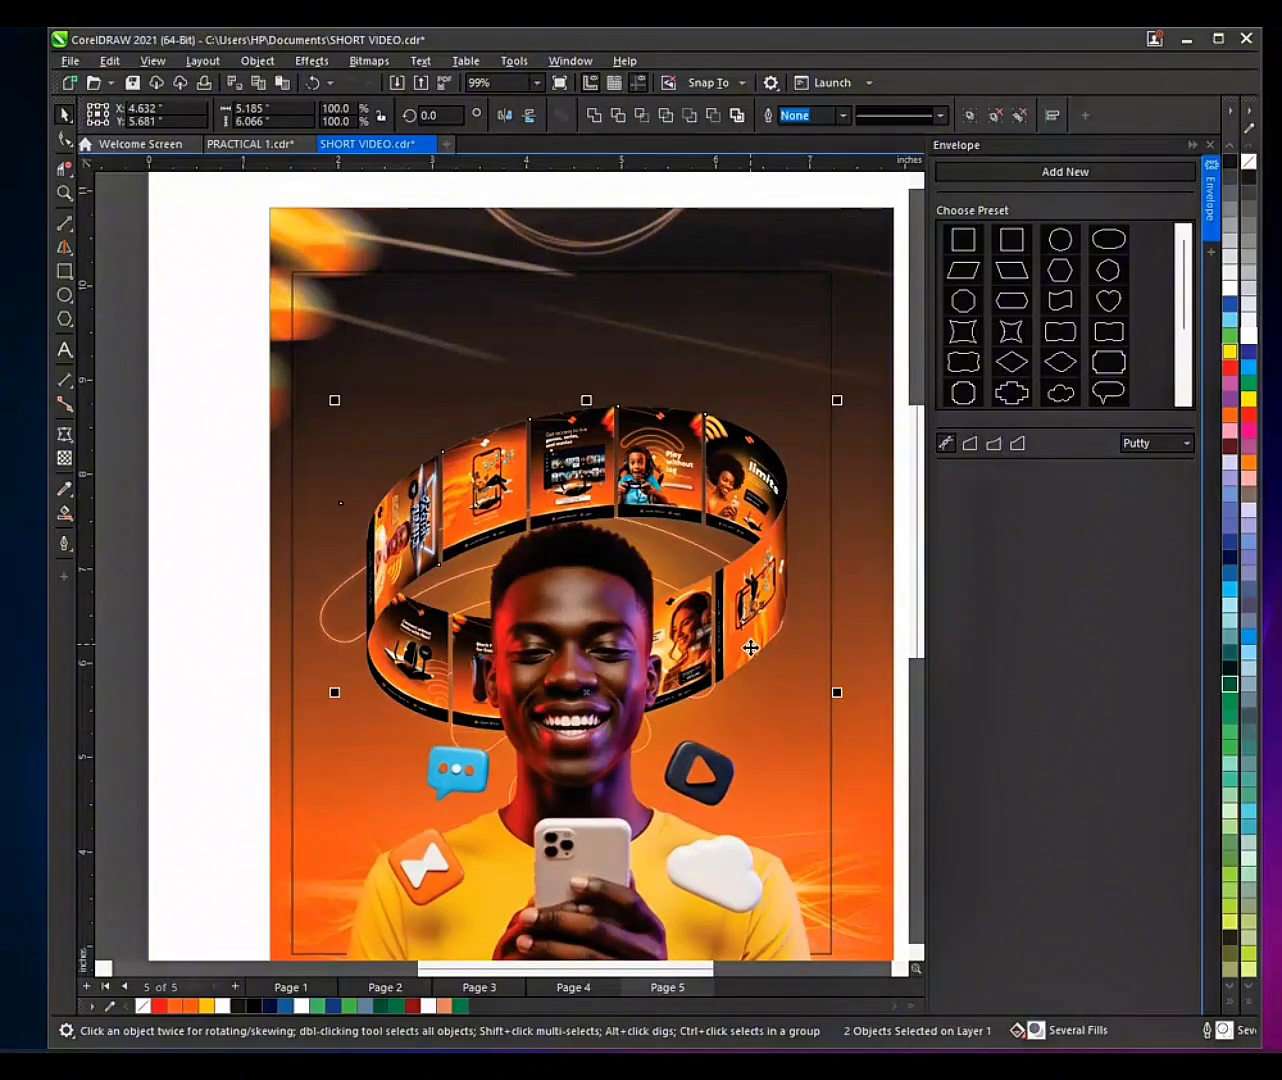
{"action": "left_click", "coordinate": [757, 608]}
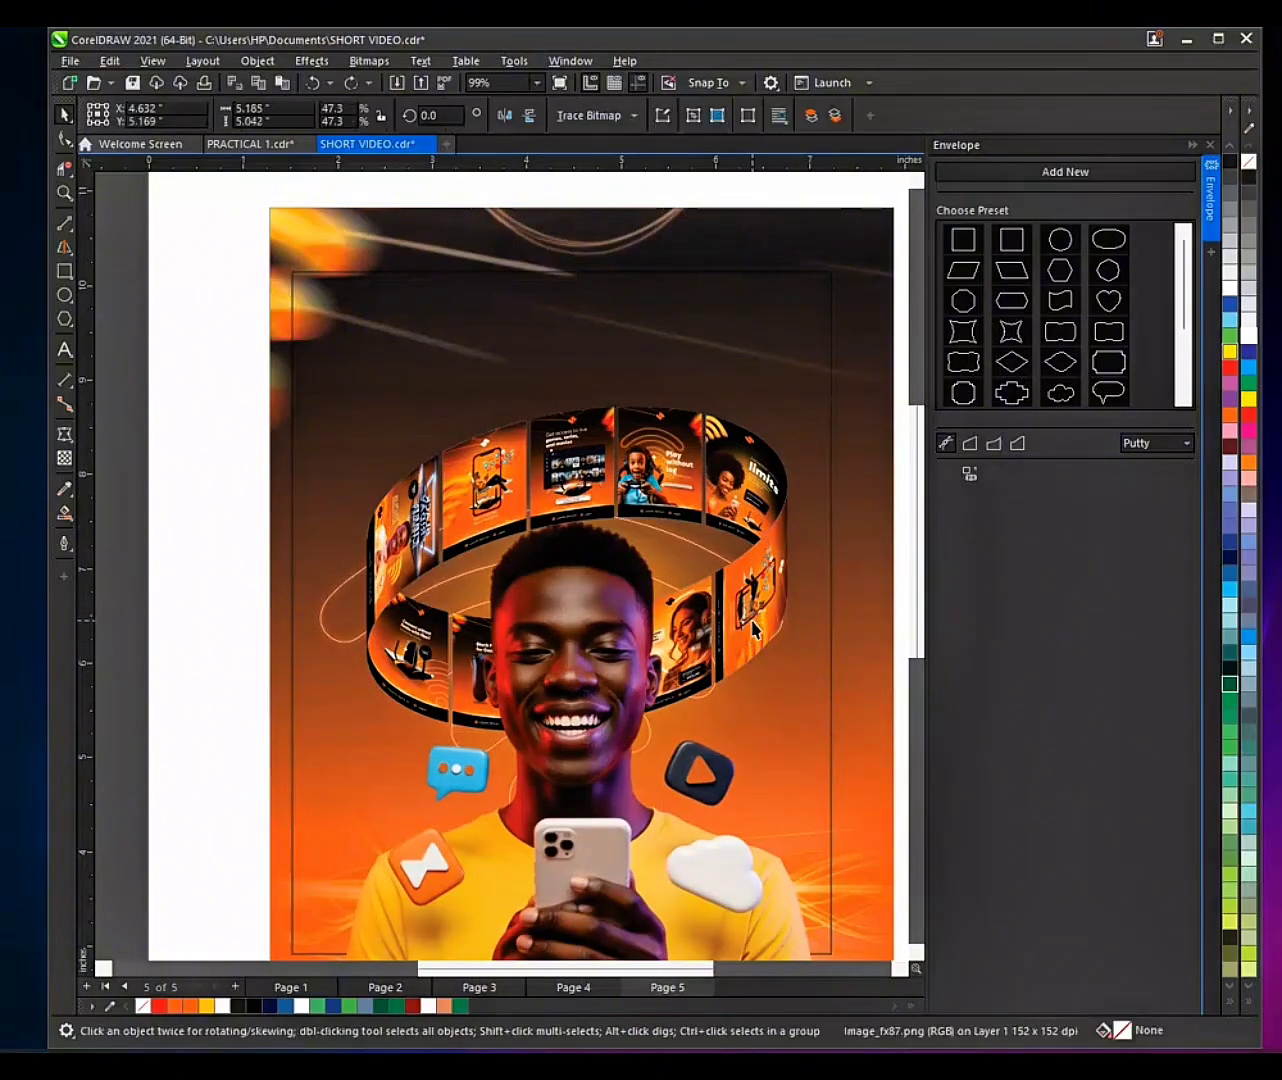
Step: Select both halves of the ring together and move them down so the ring encircles the man's head
{"action": "left_click", "coordinate": [757, 607], "text": "alt"}
{"action": "left_click", "coordinate": [731, 457], "text": "shift"}
{"action": "left_click_drag", "start_coordinate": [731, 458], "coordinate": [728, 513]}
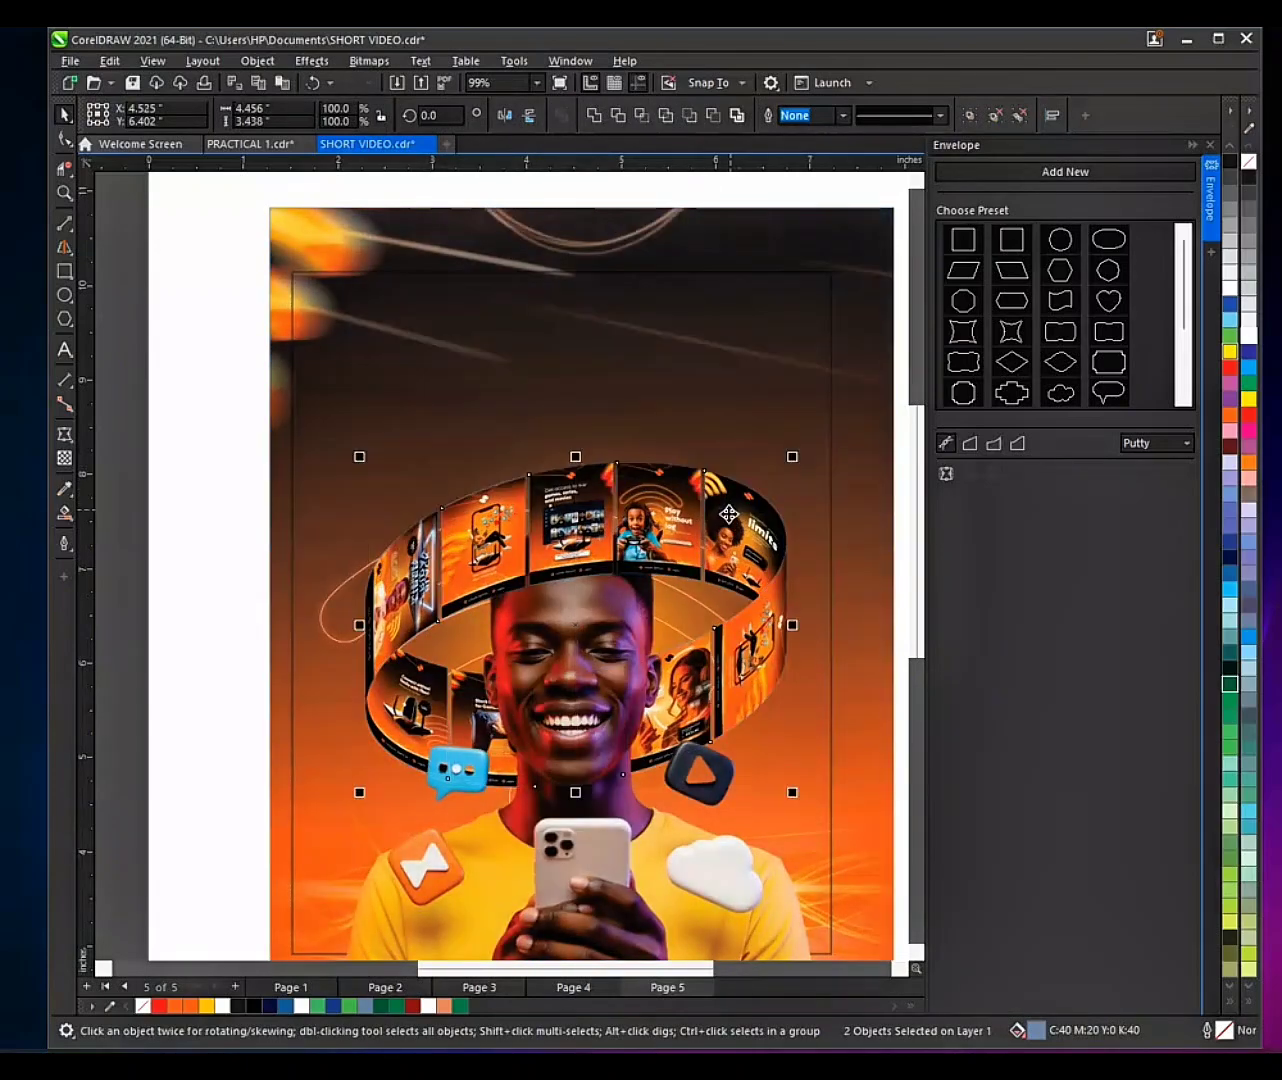
{"action": "key", "text": "ctrl+g"}
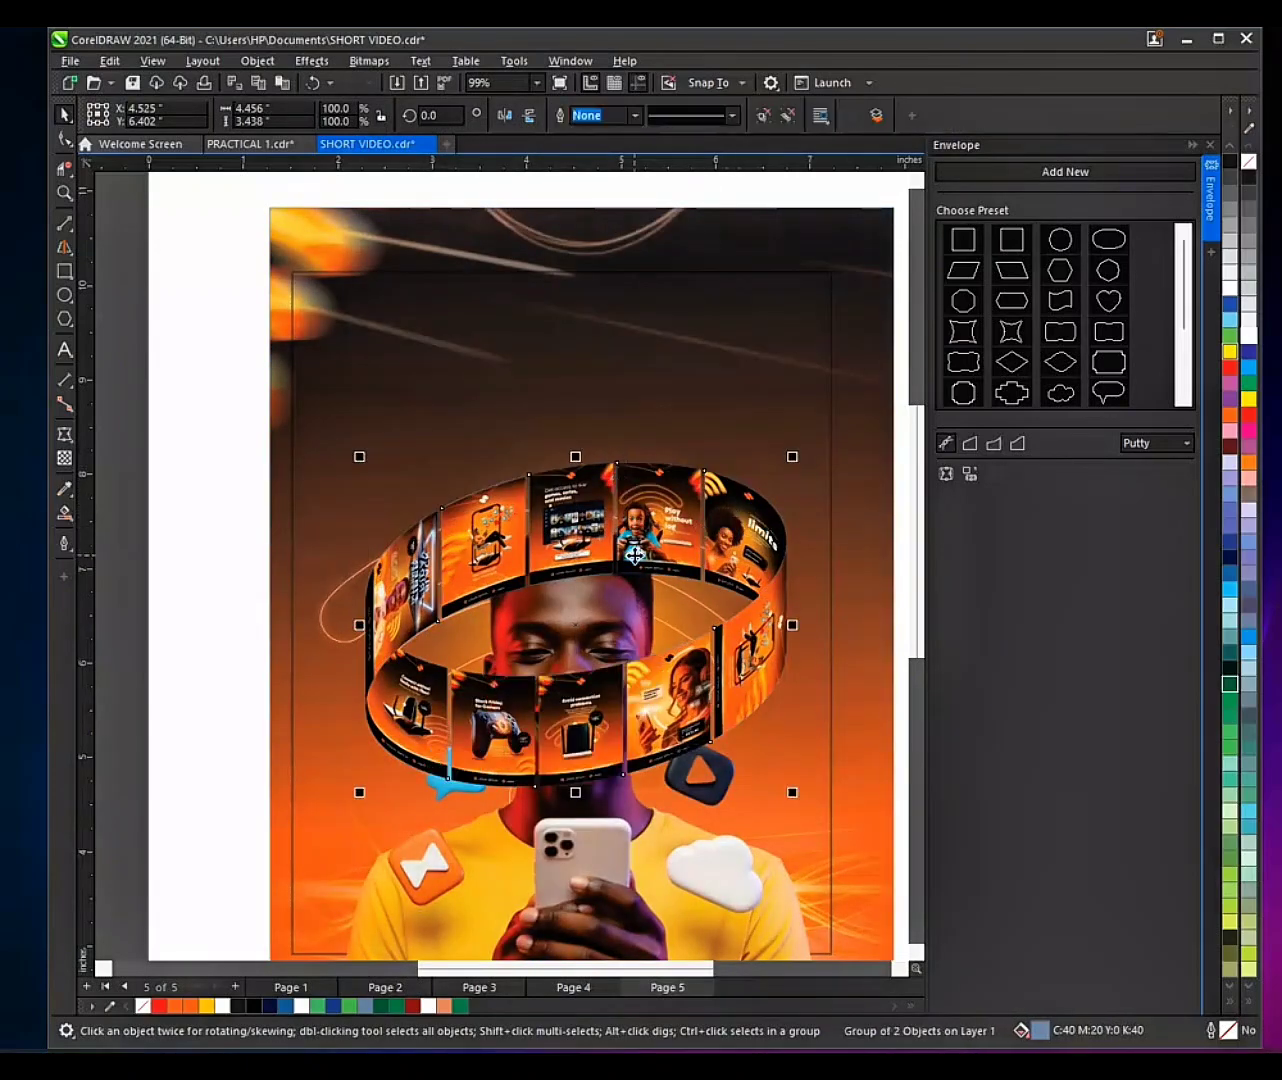
{"action": "key", "text": "ctrl+z"}
{"action": "scroll", "coordinate": [588, 481], "scroll_direction": "down", "scroll_amount": 3}
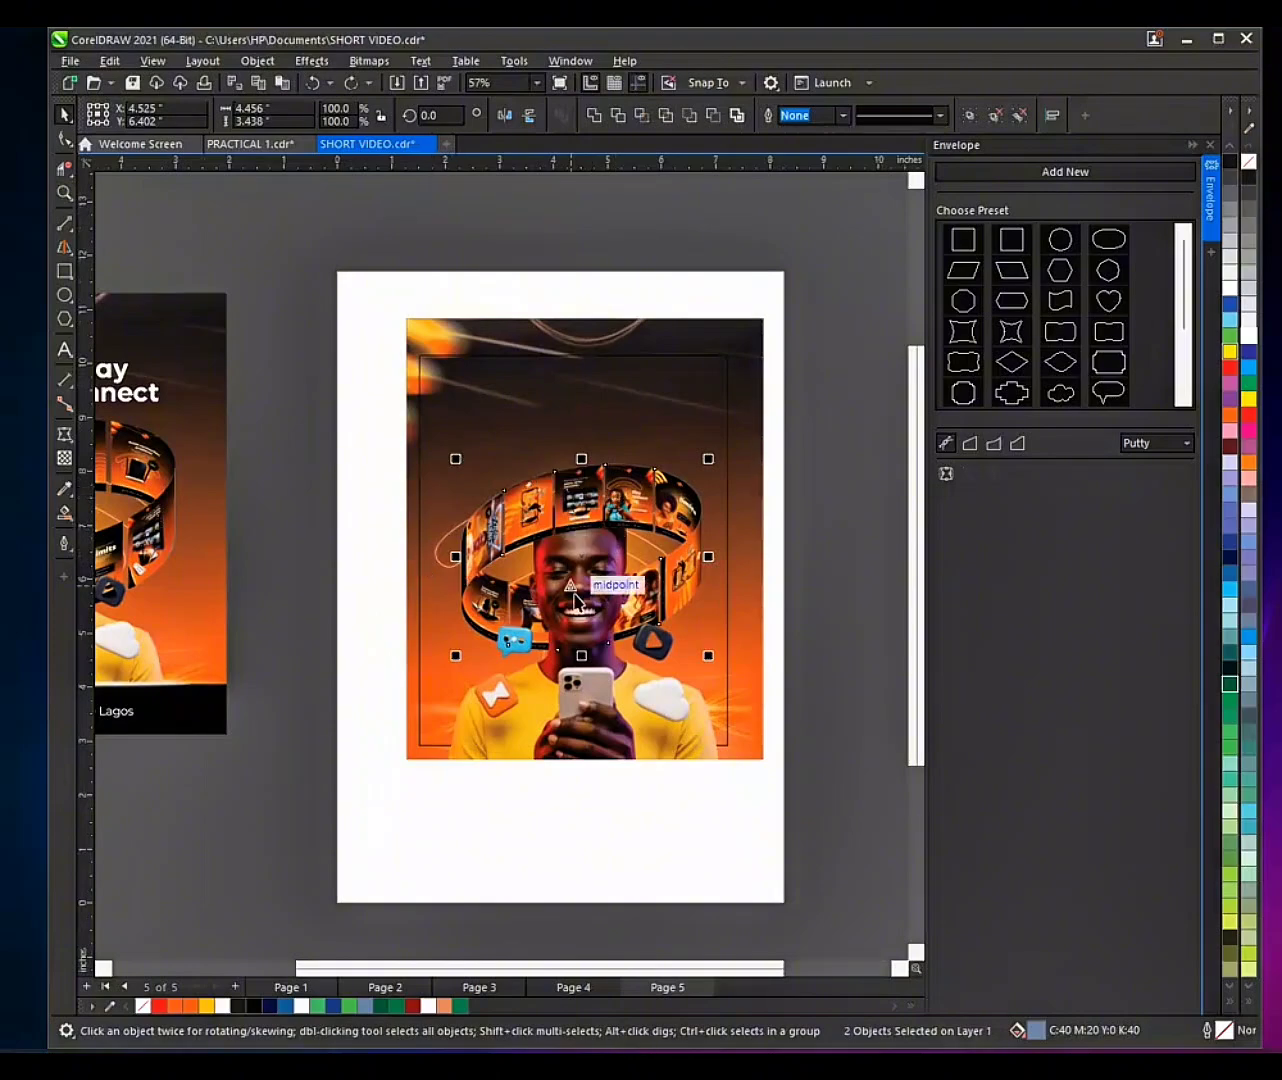
Step: Delete the leftover unfilled rectangle outline lying over the orange background
{"action": "left_click", "coordinate": [622, 745]}
{"action": "left_click", "coordinate": [428, 693]}
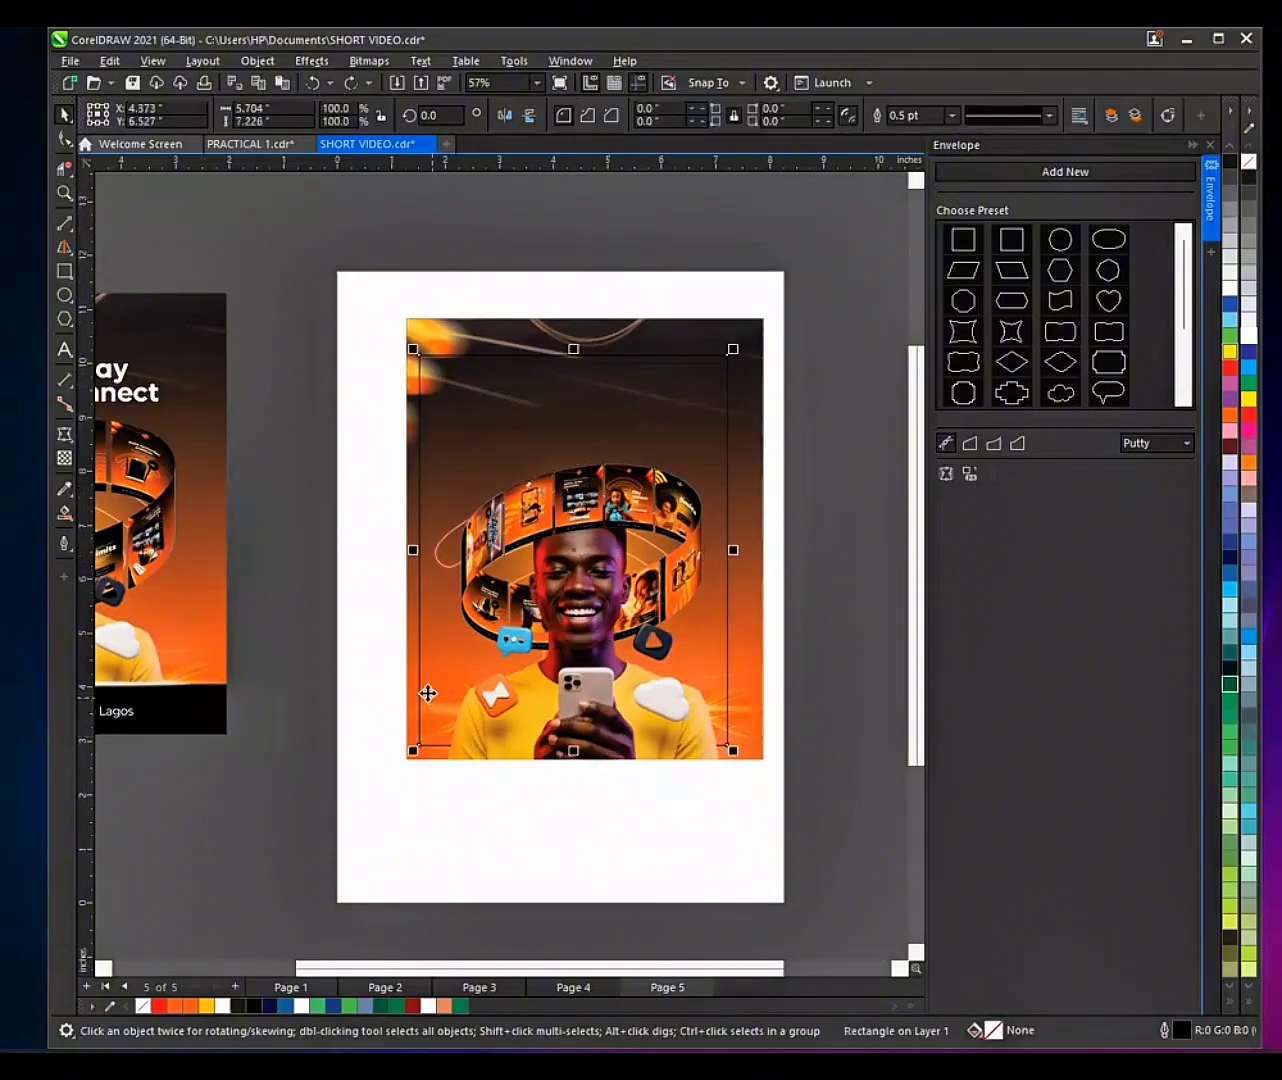
{"action": "key", "text": "Escape"}
{"action": "scroll", "coordinate": [321, 577], "scroll_direction": "down", "scroll_amount": 2}
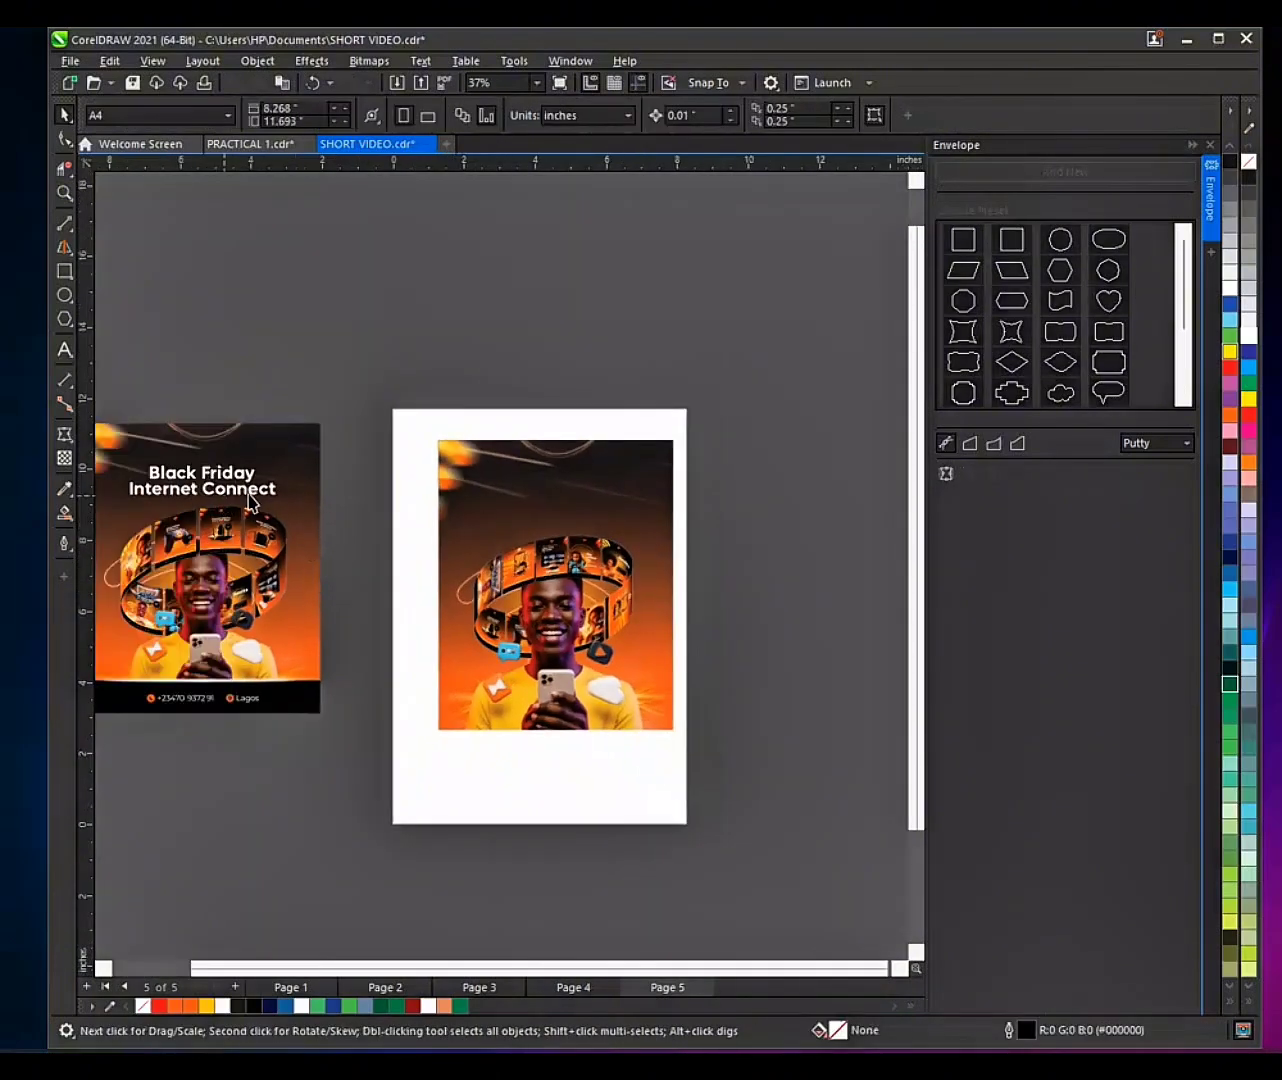
Step: Copy the "Black Friday Internet Connect" headline from the original flyer and place the copy above the ring
{"action": "scroll", "coordinate": [527, 400], "scroll_direction": "up", "scroll_amount": 1}
{"action": "left_click_drag", "start_coordinate": [177, 473], "coordinate": [600, 523]}
{"action": "scroll", "coordinate": [604, 526], "scroll_direction": "up", "scroll_amount": 1}
{"action": "key", "text": "Escape"}
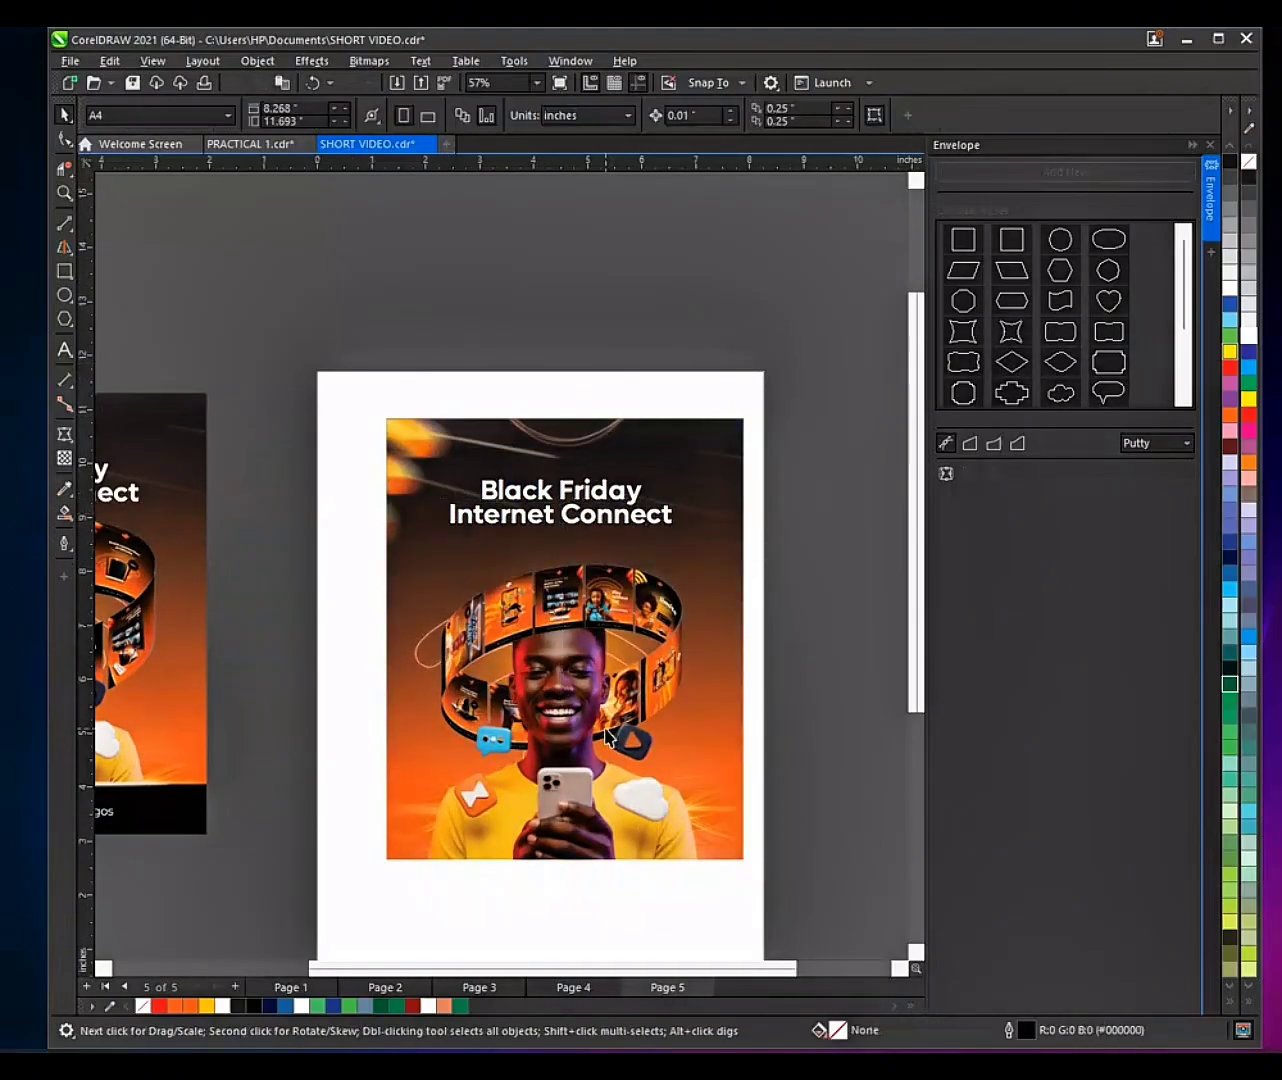
{"action": "scroll", "coordinate": [613, 735], "scroll_direction": "up", "scroll_amount": 2}
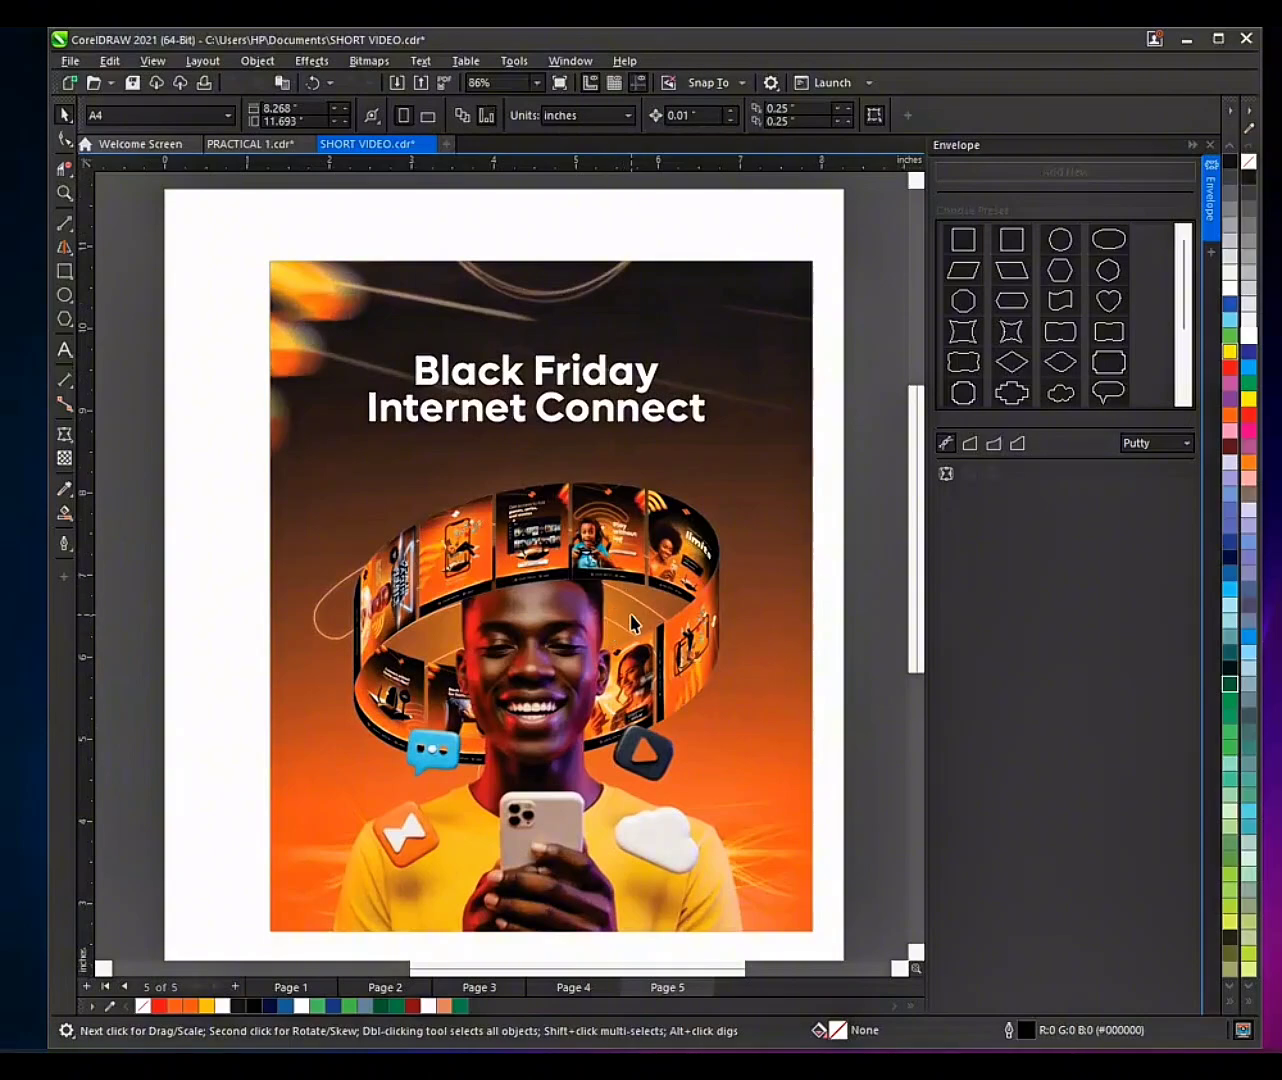
{"action": "scroll", "coordinate": [578, 594], "scroll_direction": "down", "scroll_amount": 4}
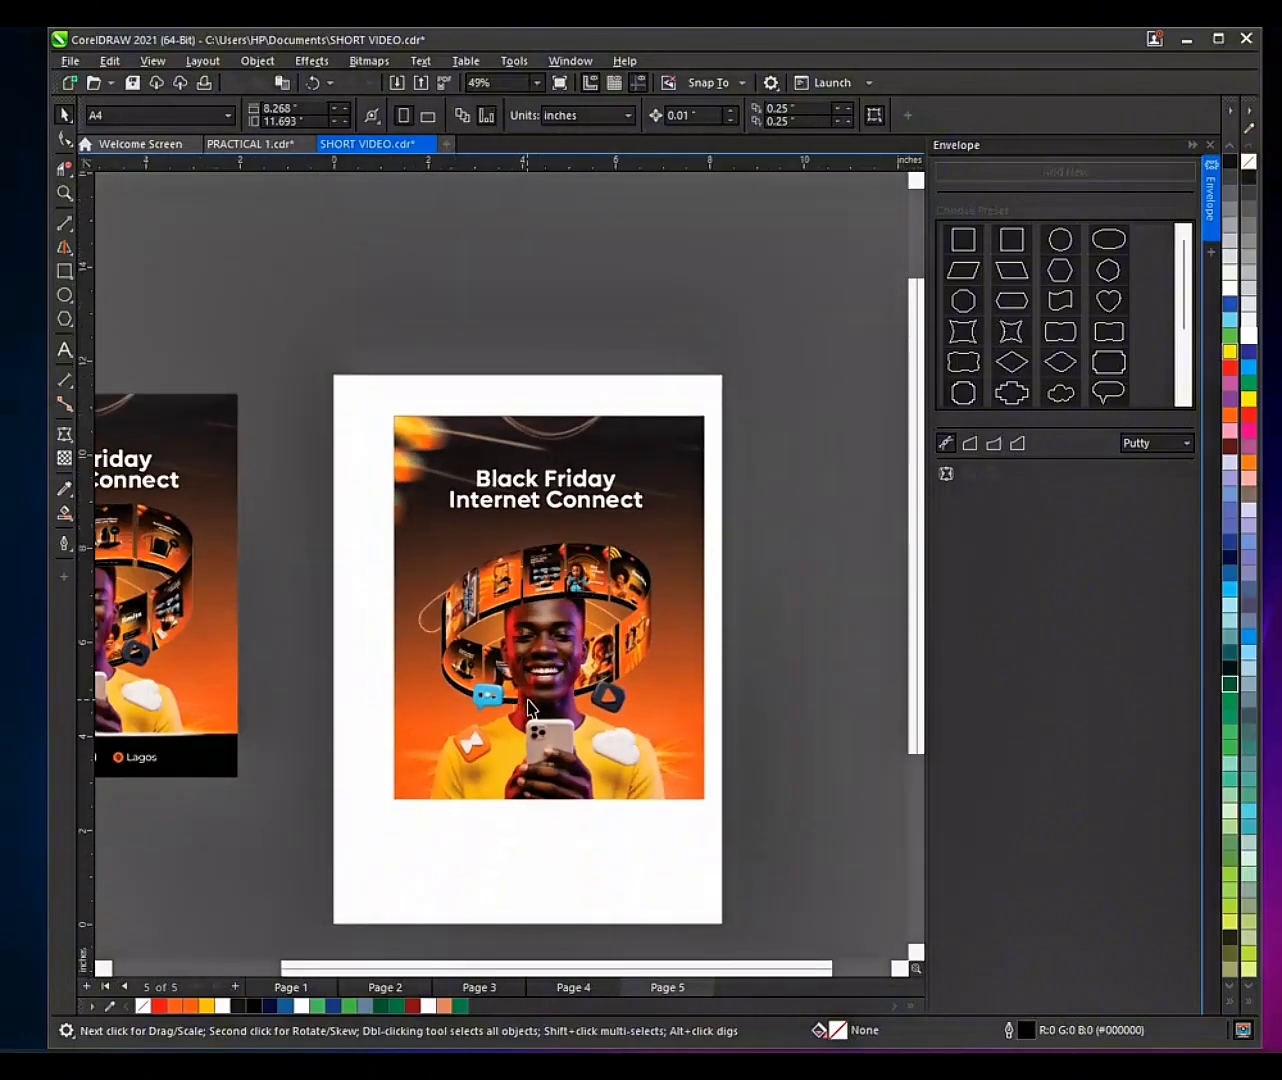
{"action": "left_click", "coordinate": [551, 619]}
{"action": "left_click", "coordinate": [515, 583]}
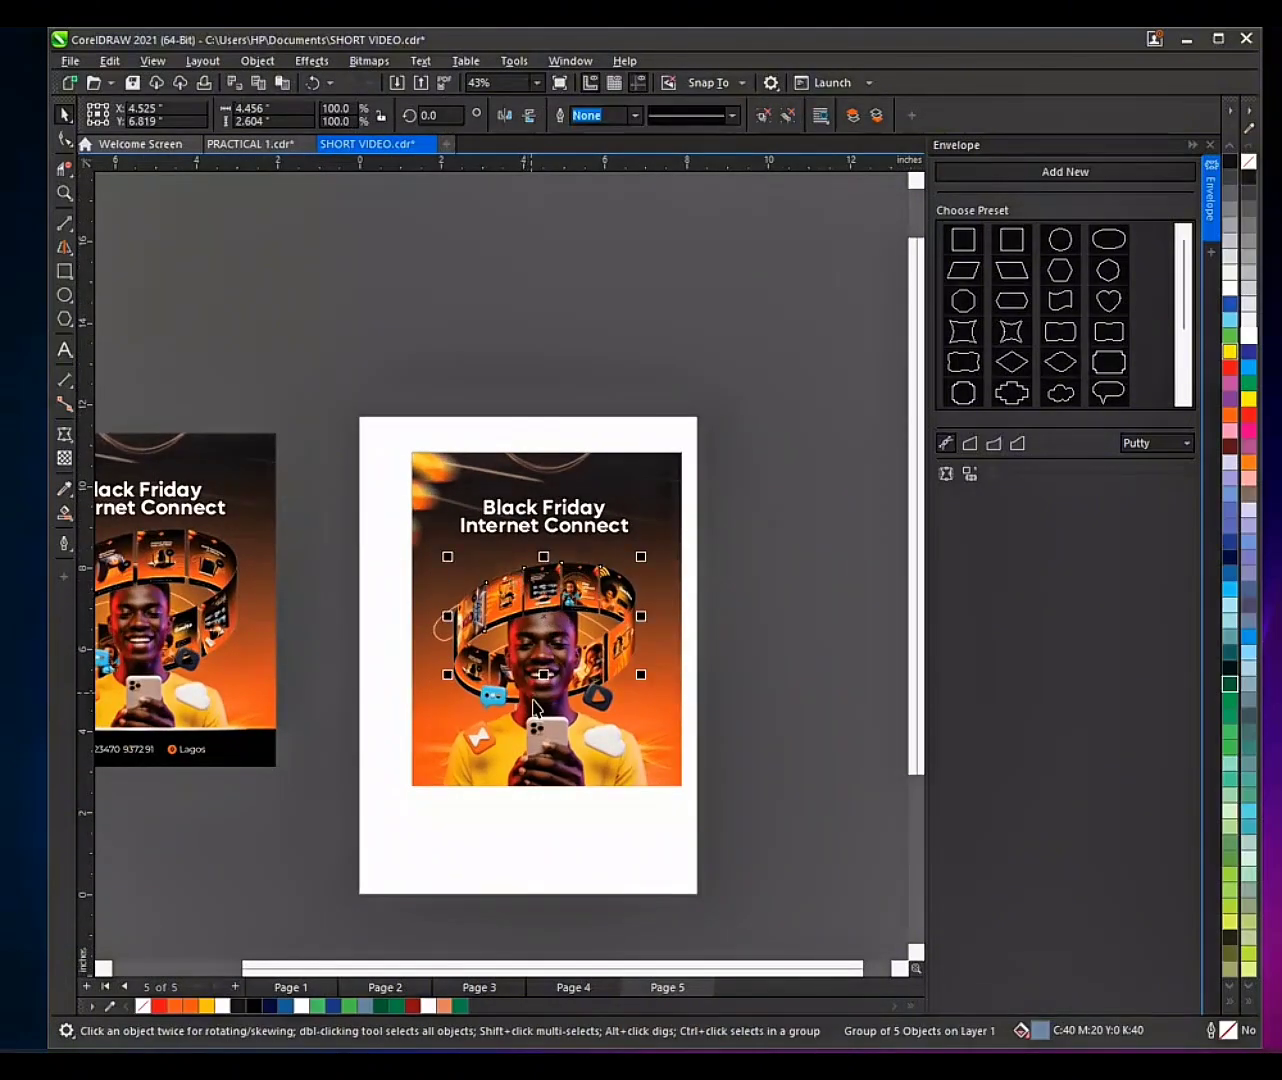
{"action": "left_click", "coordinate": [559, 741], "text": "shift"}
{"action": "left_click_drag", "start_coordinate": [559, 741], "coordinate": [559, 717]}
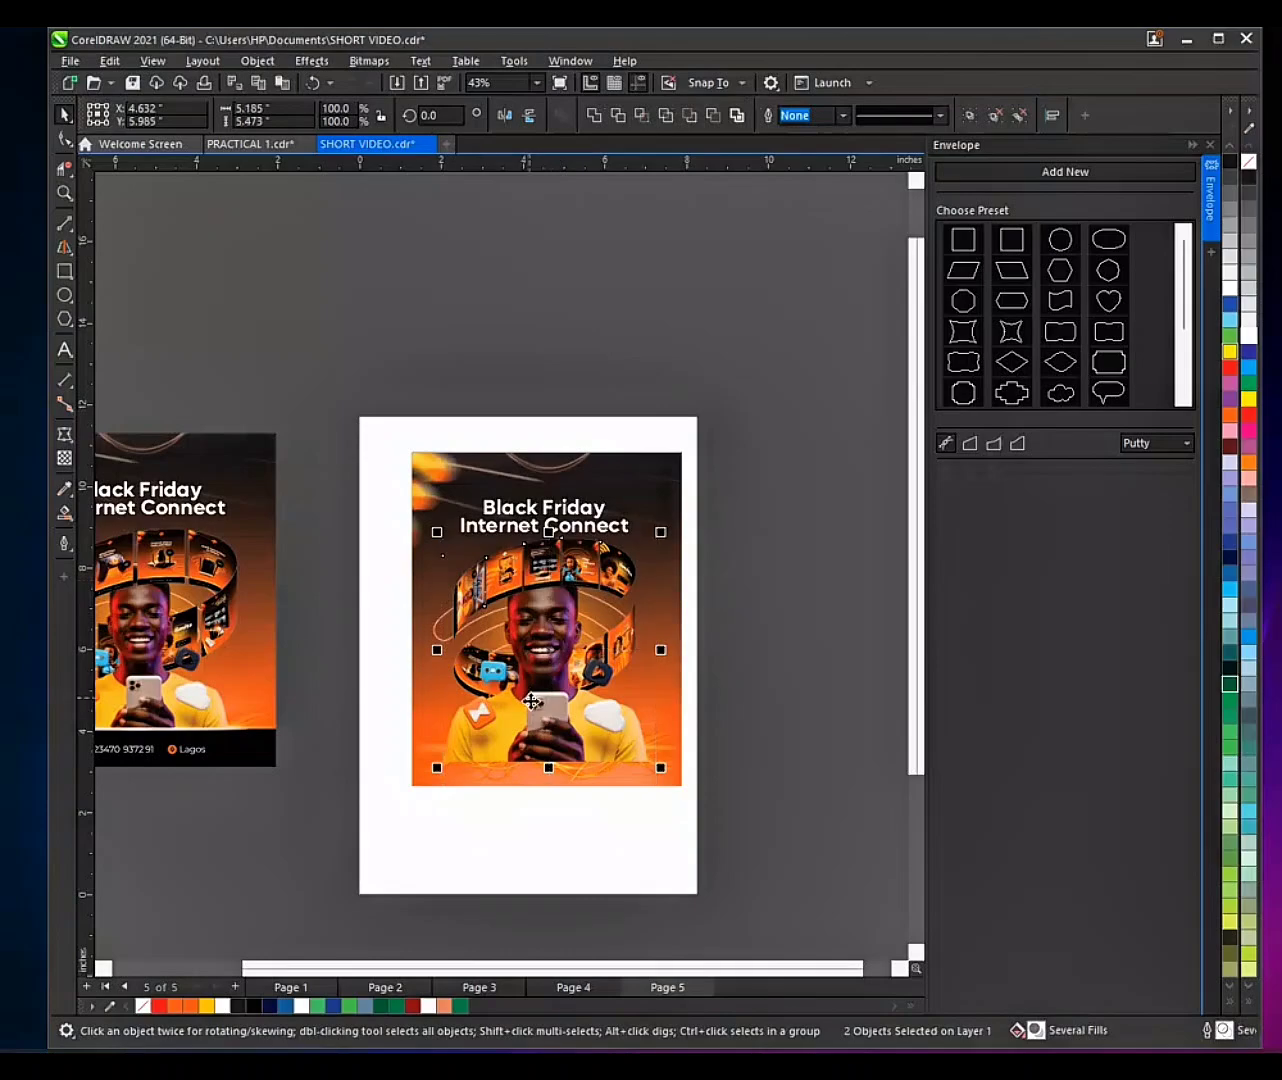
{"action": "key", "text": "ctrl+z"}
Step: Select both ring halves together with the man's image and move them up, closer to the headline
{"action": "left_click", "coordinate": [631, 645]}
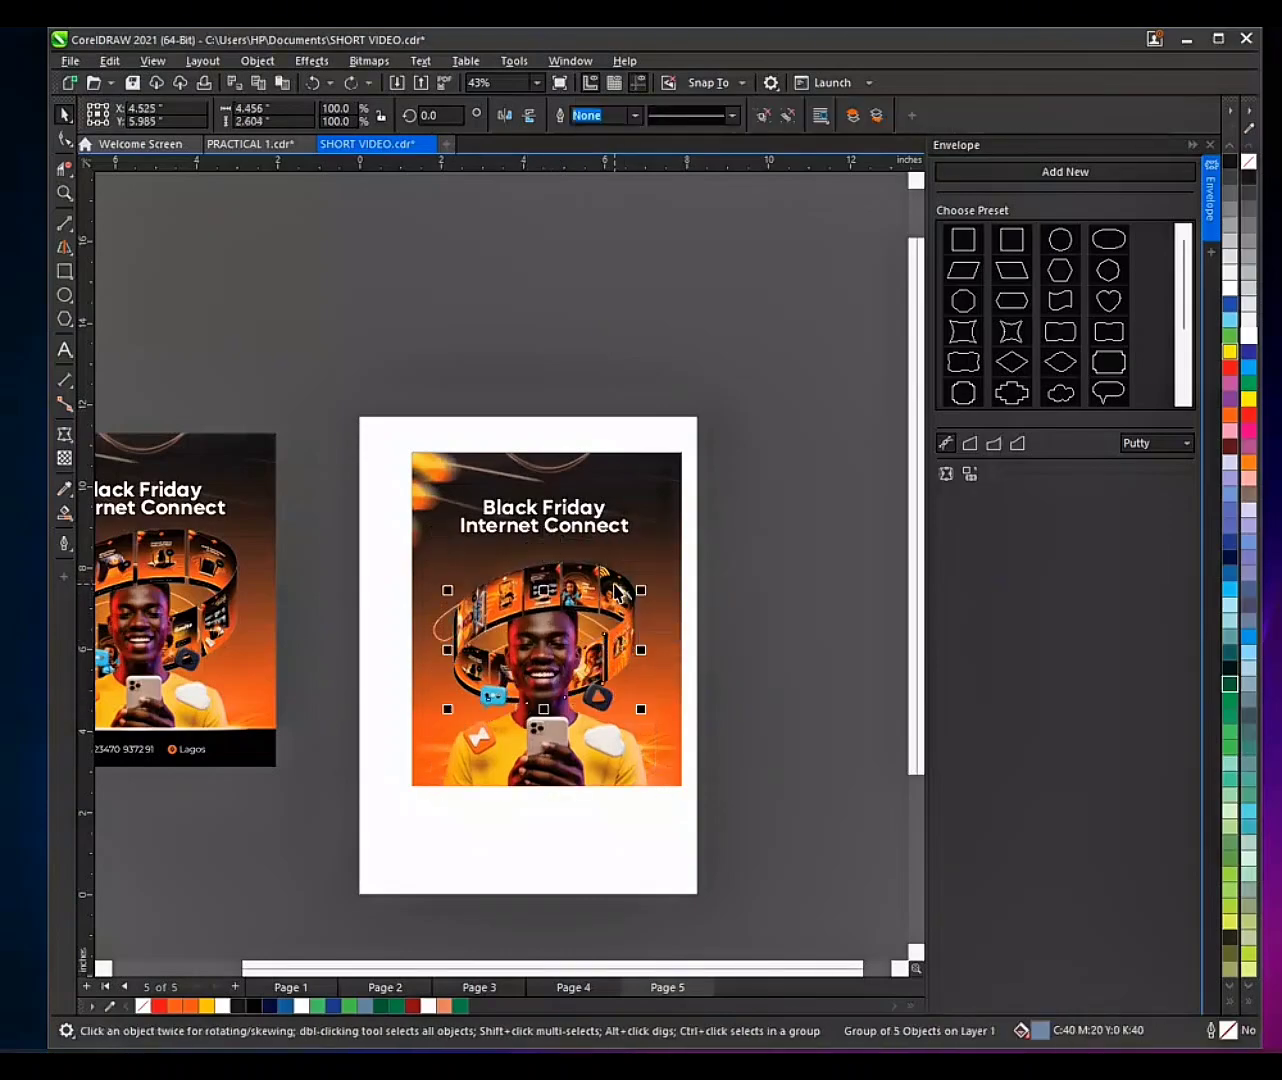
{"action": "left_click", "coordinate": [622, 599], "text": "shift"}
{"action": "left_click", "coordinate": [564, 732], "text": "shift"}
{"action": "scroll", "coordinate": [564, 706], "scroll_direction": "up", "scroll_amount": 2}
{"action": "left_click_drag", "start_coordinate": [532, 547], "coordinate": [527, 510]}
{"action": "scroll", "coordinate": [585, 557], "scroll_direction": "down", "scroll_amount": 1}
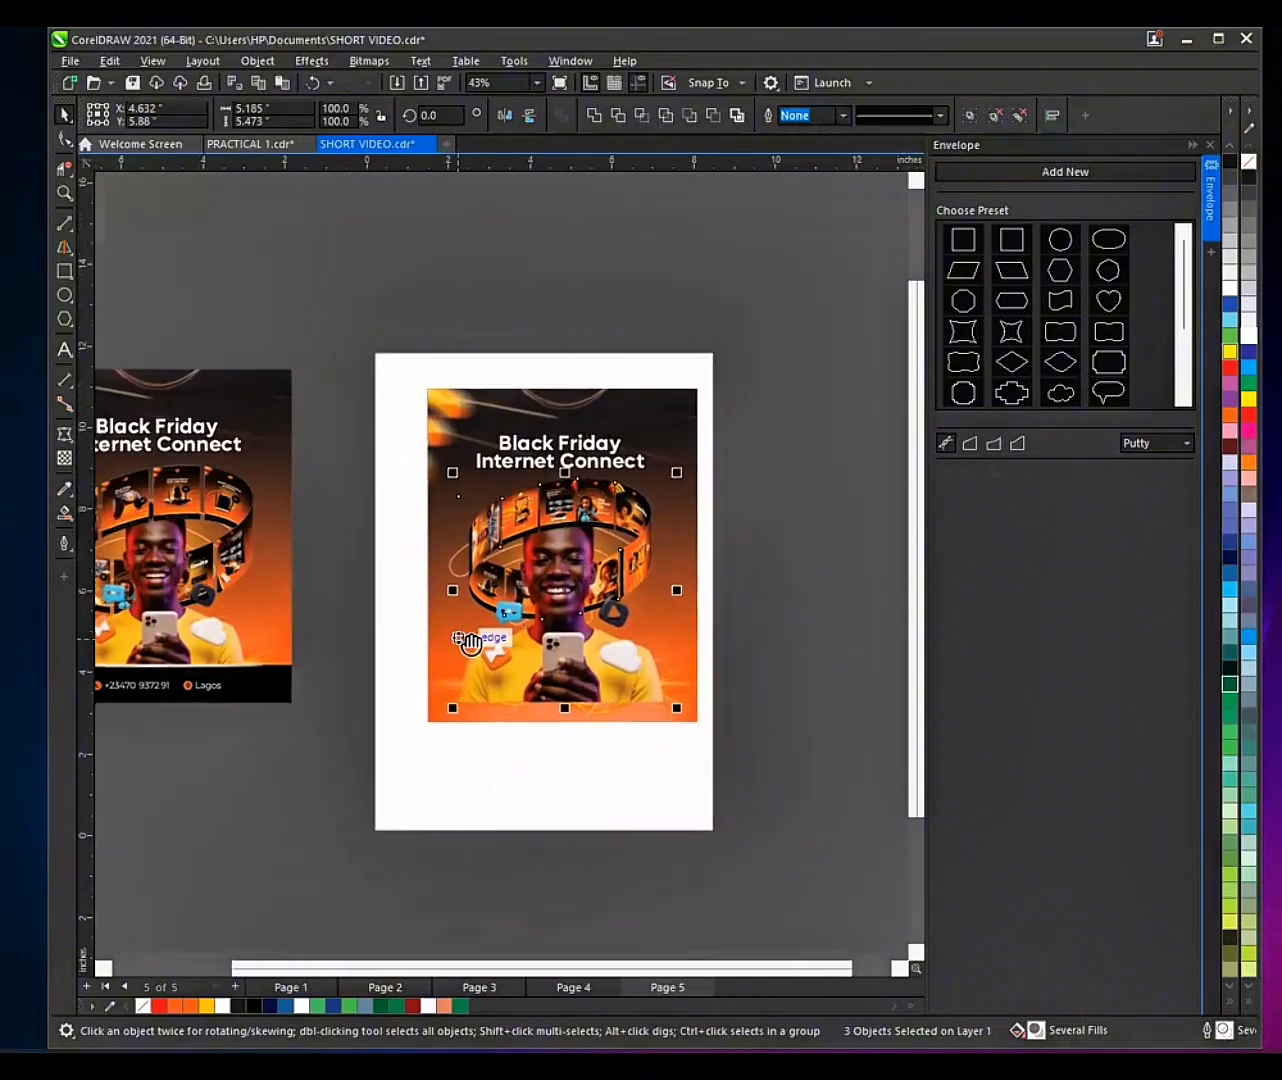
Step: Copy the black contact bar from the original flyer onto the new one and align it with the orange background's bottom edge
{"action": "left_click", "coordinate": [320, 669]}
{"action": "left_click_drag", "start_coordinate": [319, 671], "coordinate": [670, 675]}
{"action": "left_click", "coordinate": [728, 608], "text": "shift"}
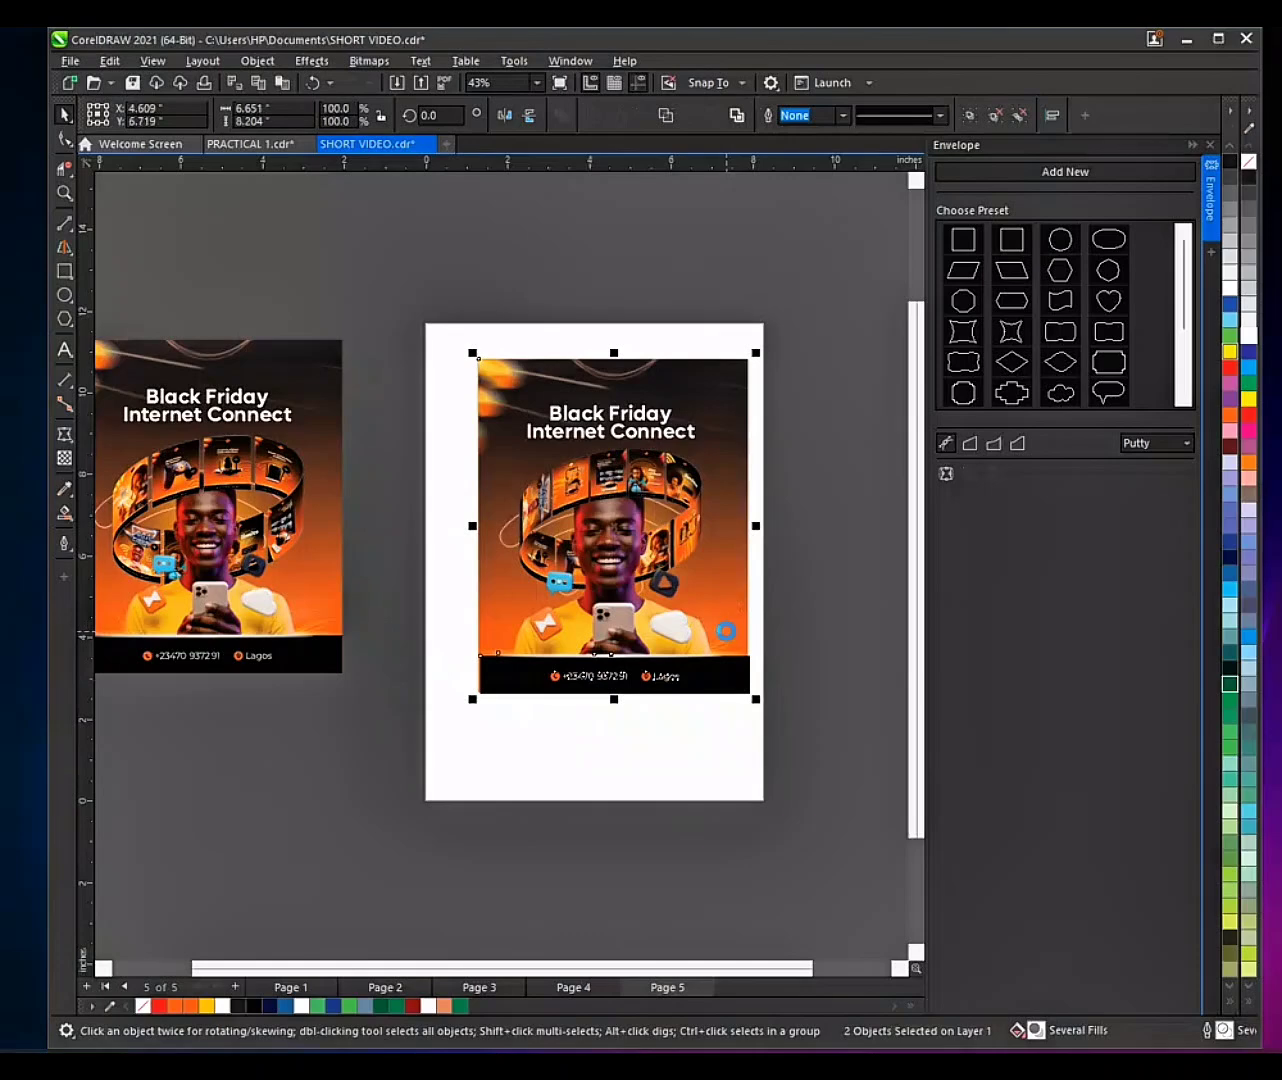
{"action": "key", "text": "b"}
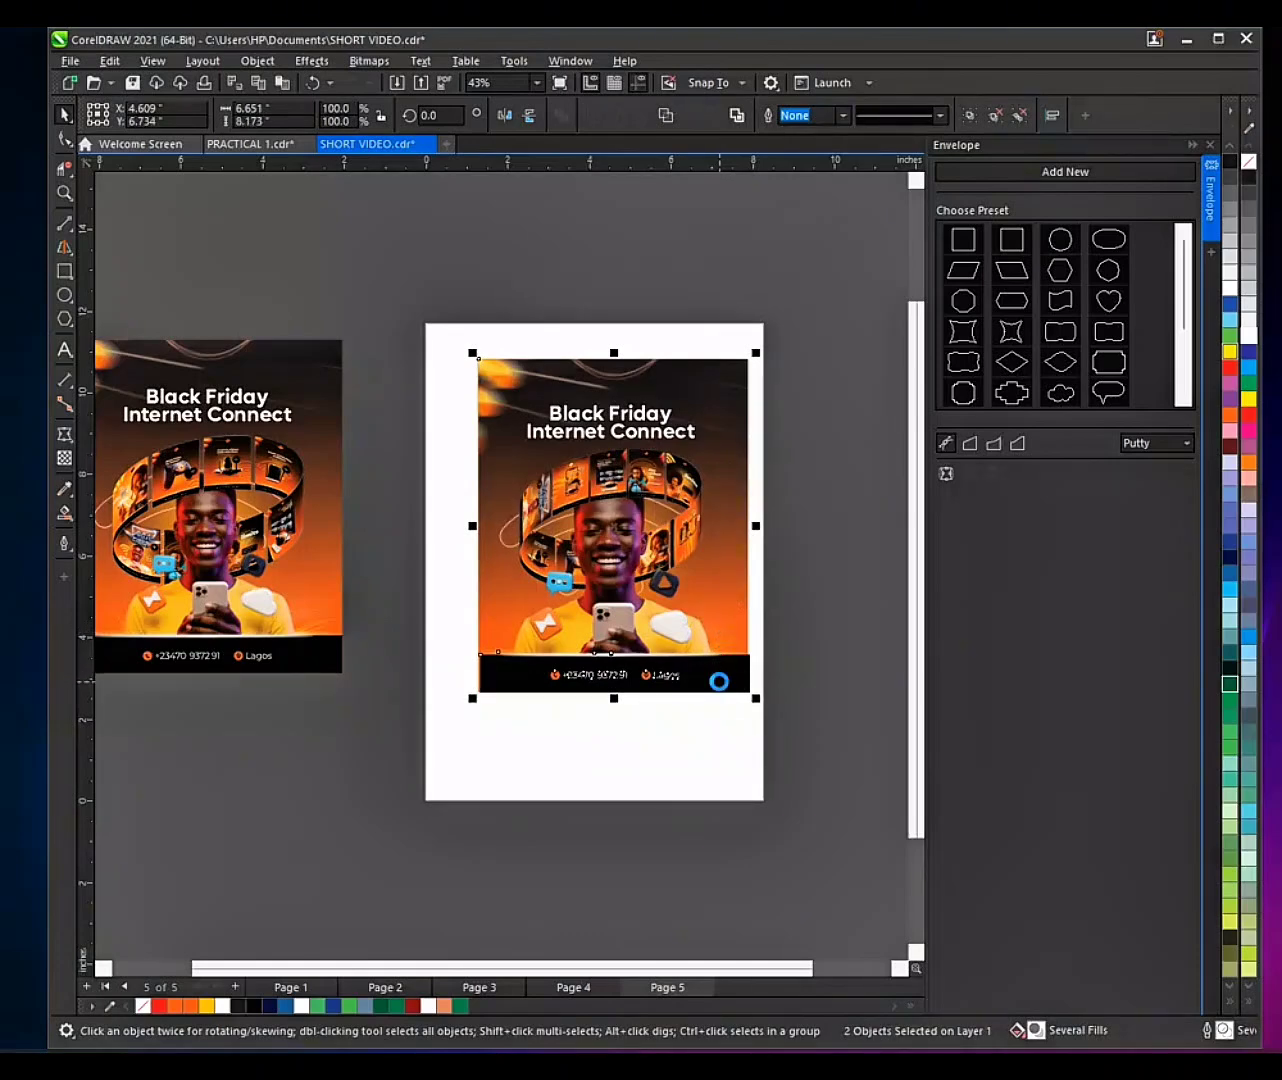
{"action": "left_click", "coordinate": [786, 648]}
Step: Check the assembled flyer up close from headline to contact bar, and select the headline text
{"action": "scroll", "coordinate": [721, 577], "scroll_direction": "up", "scroll_amount": 2}
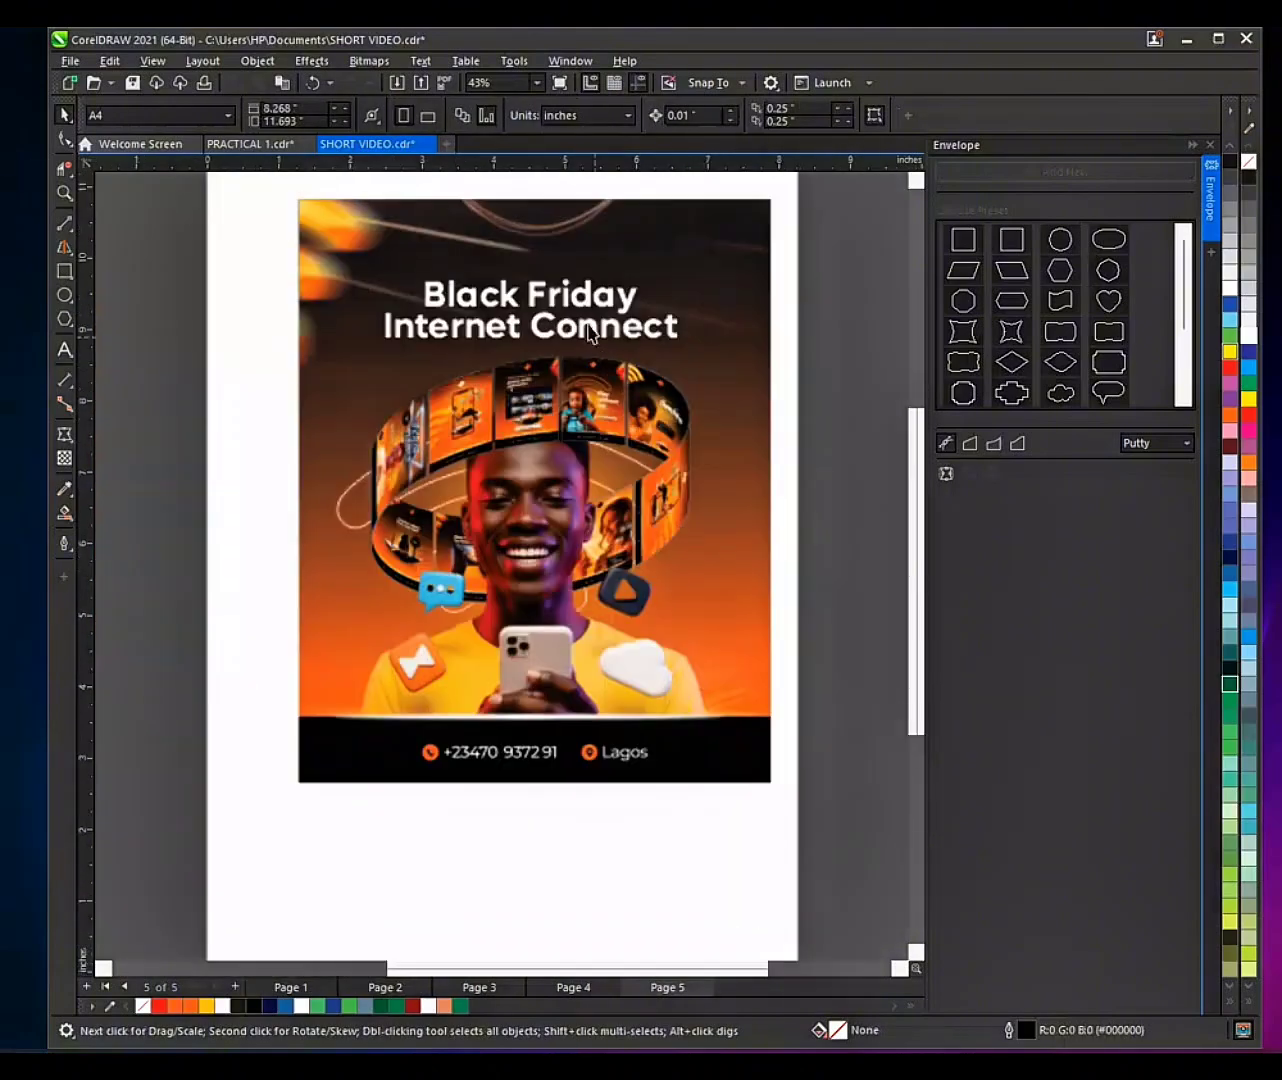
{"action": "left_click_drag", "start_coordinate": [578, 307], "coordinate": [598, 362]}
{"action": "scroll", "coordinate": [588, 341], "scroll_direction": "up", "scroll_amount": 2}
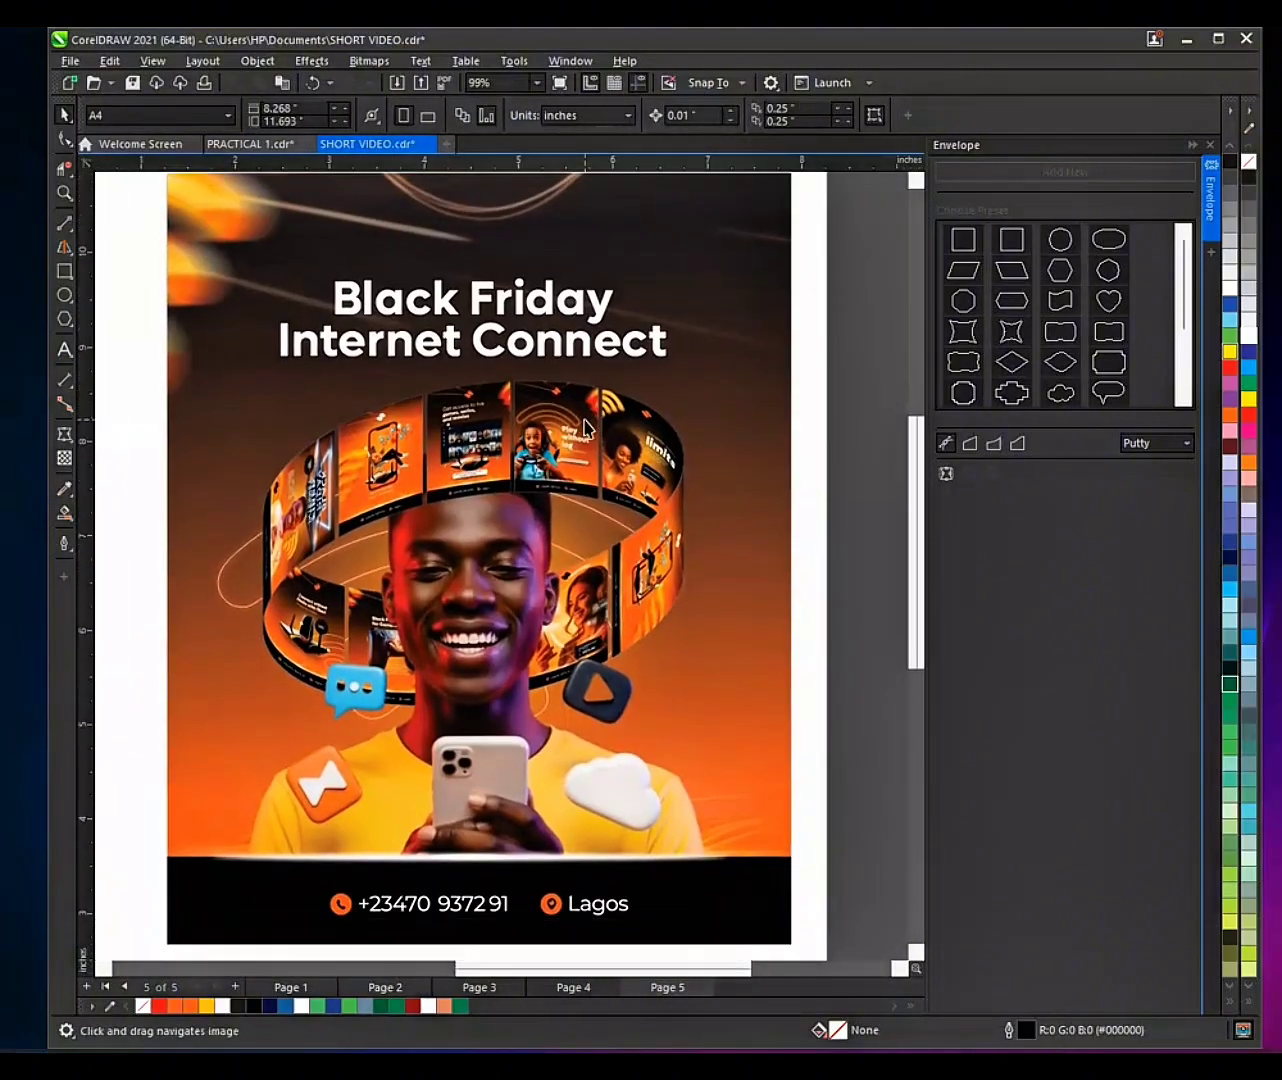
{"action": "scroll", "coordinate": [584, 417], "scroll_direction": "down", "scroll_amount": 1}
{"action": "scroll", "coordinate": [560, 399], "scroll_direction": "down", "scroll_amount": 1}
{"action": "scroll", "coordinate": [515, 372], "scroll_direction": "up", "scroll_amount": 1}
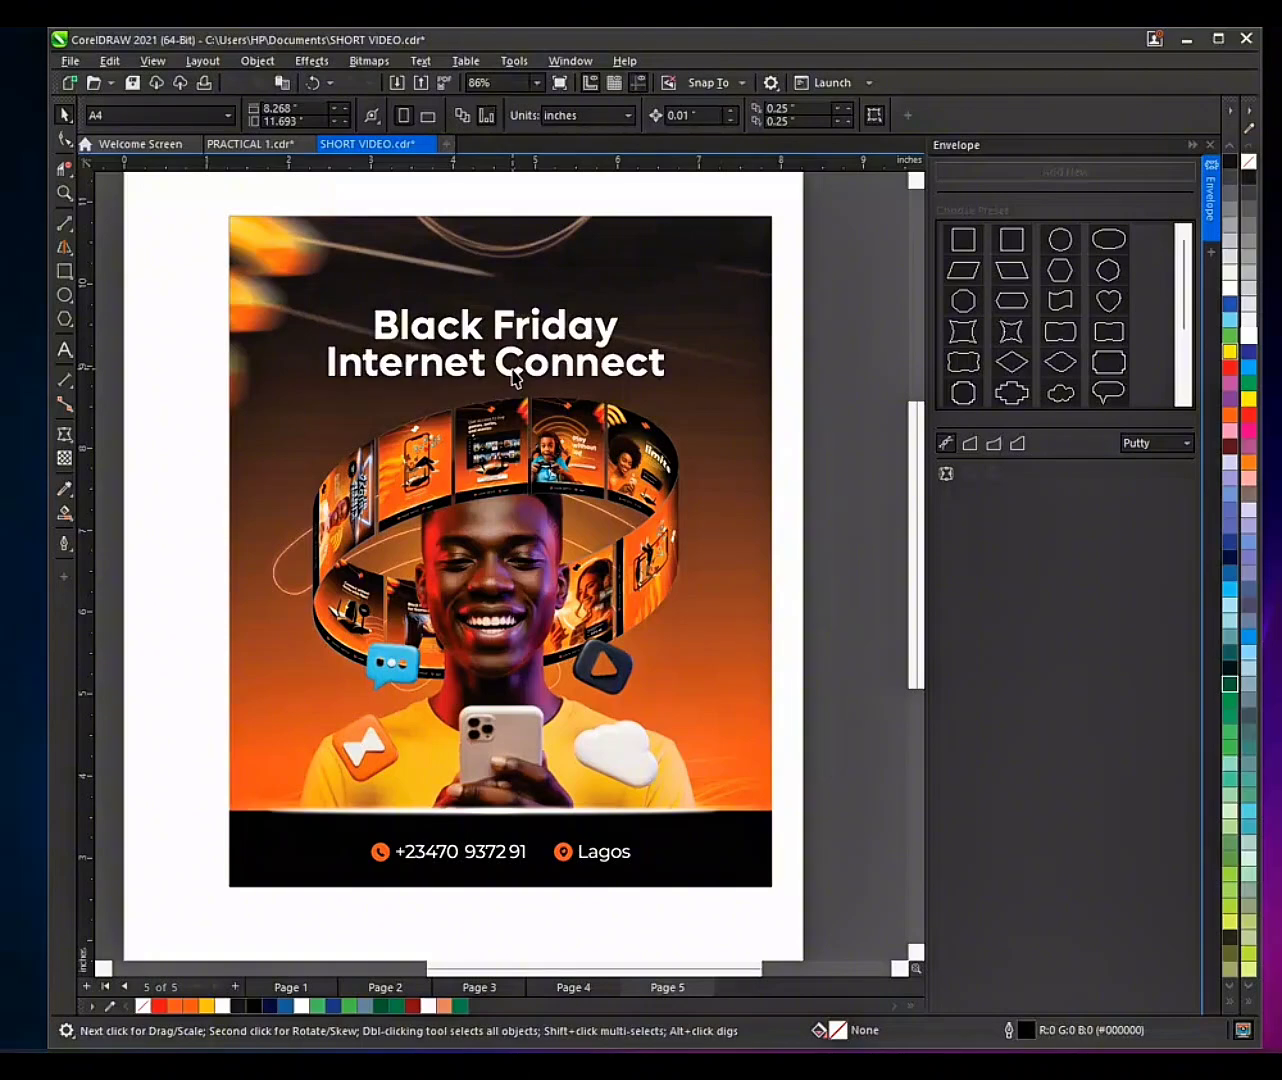
{"action": "left_click", "coordinate": [514, 375]}
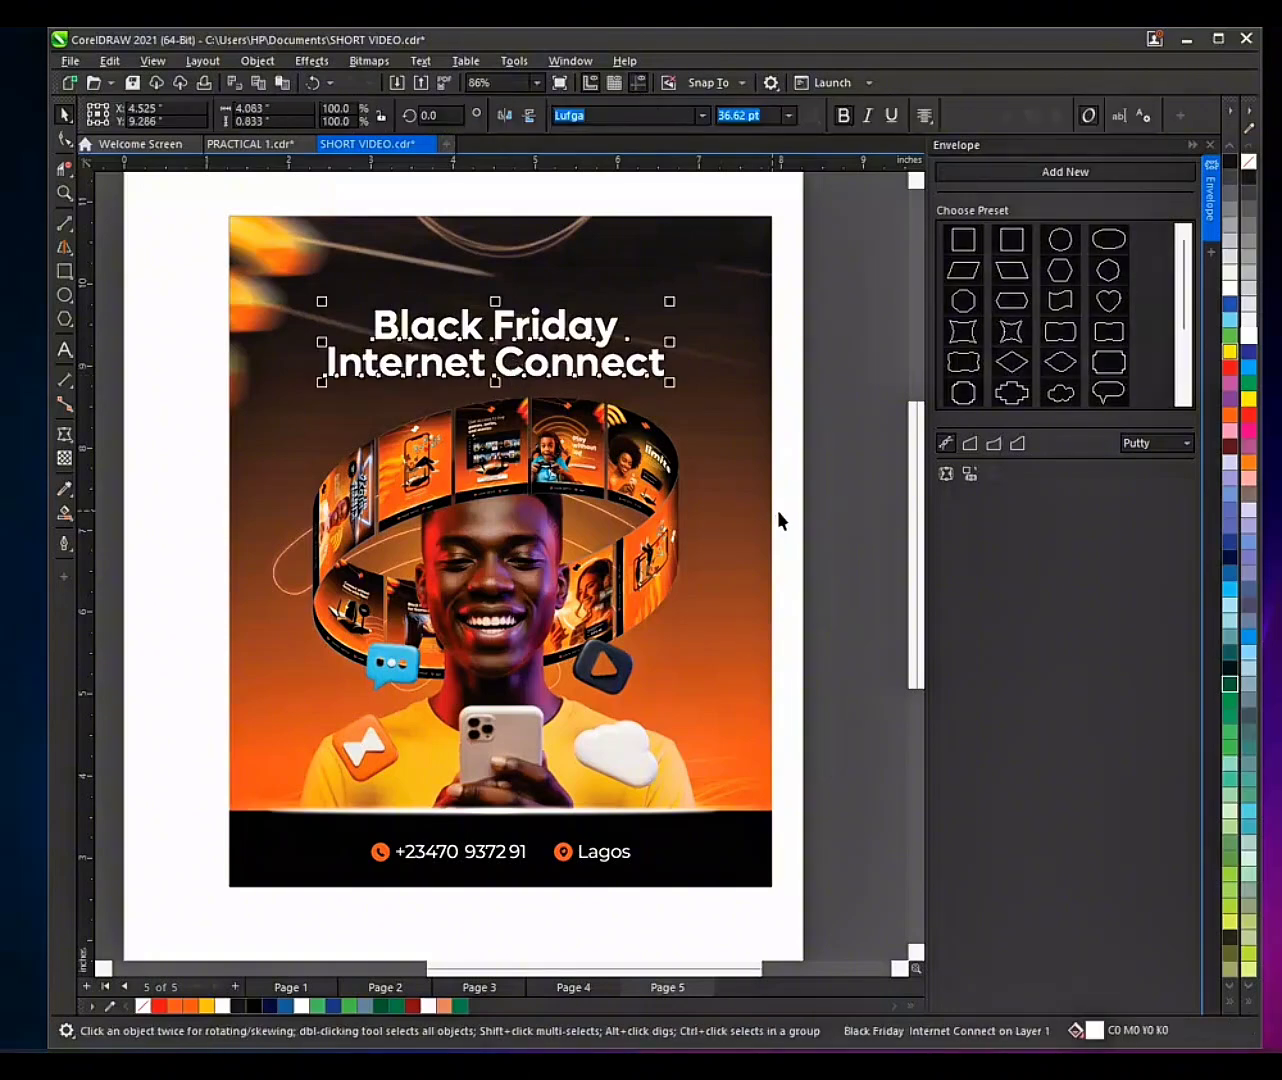